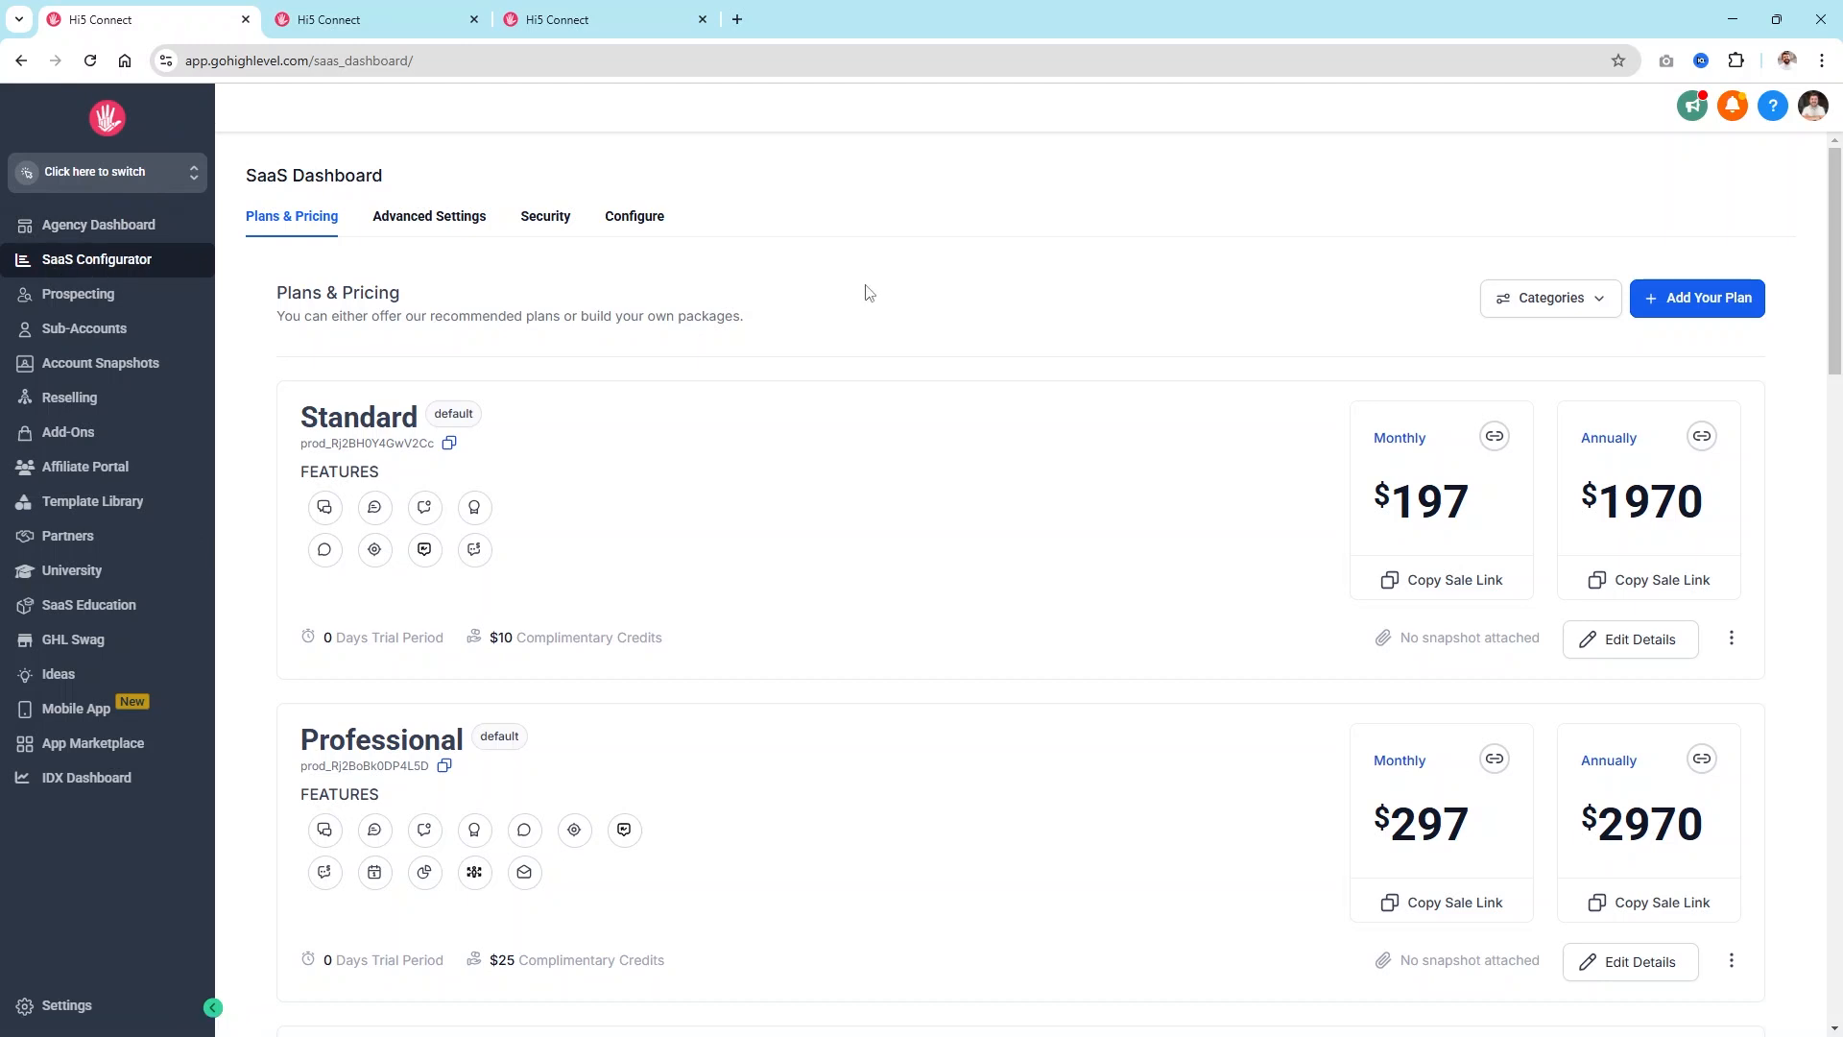
Step: Review the existing SaaS plans and their monthly and annual prices in Plans & Pricing
scroll(869, 293, "down", 9)
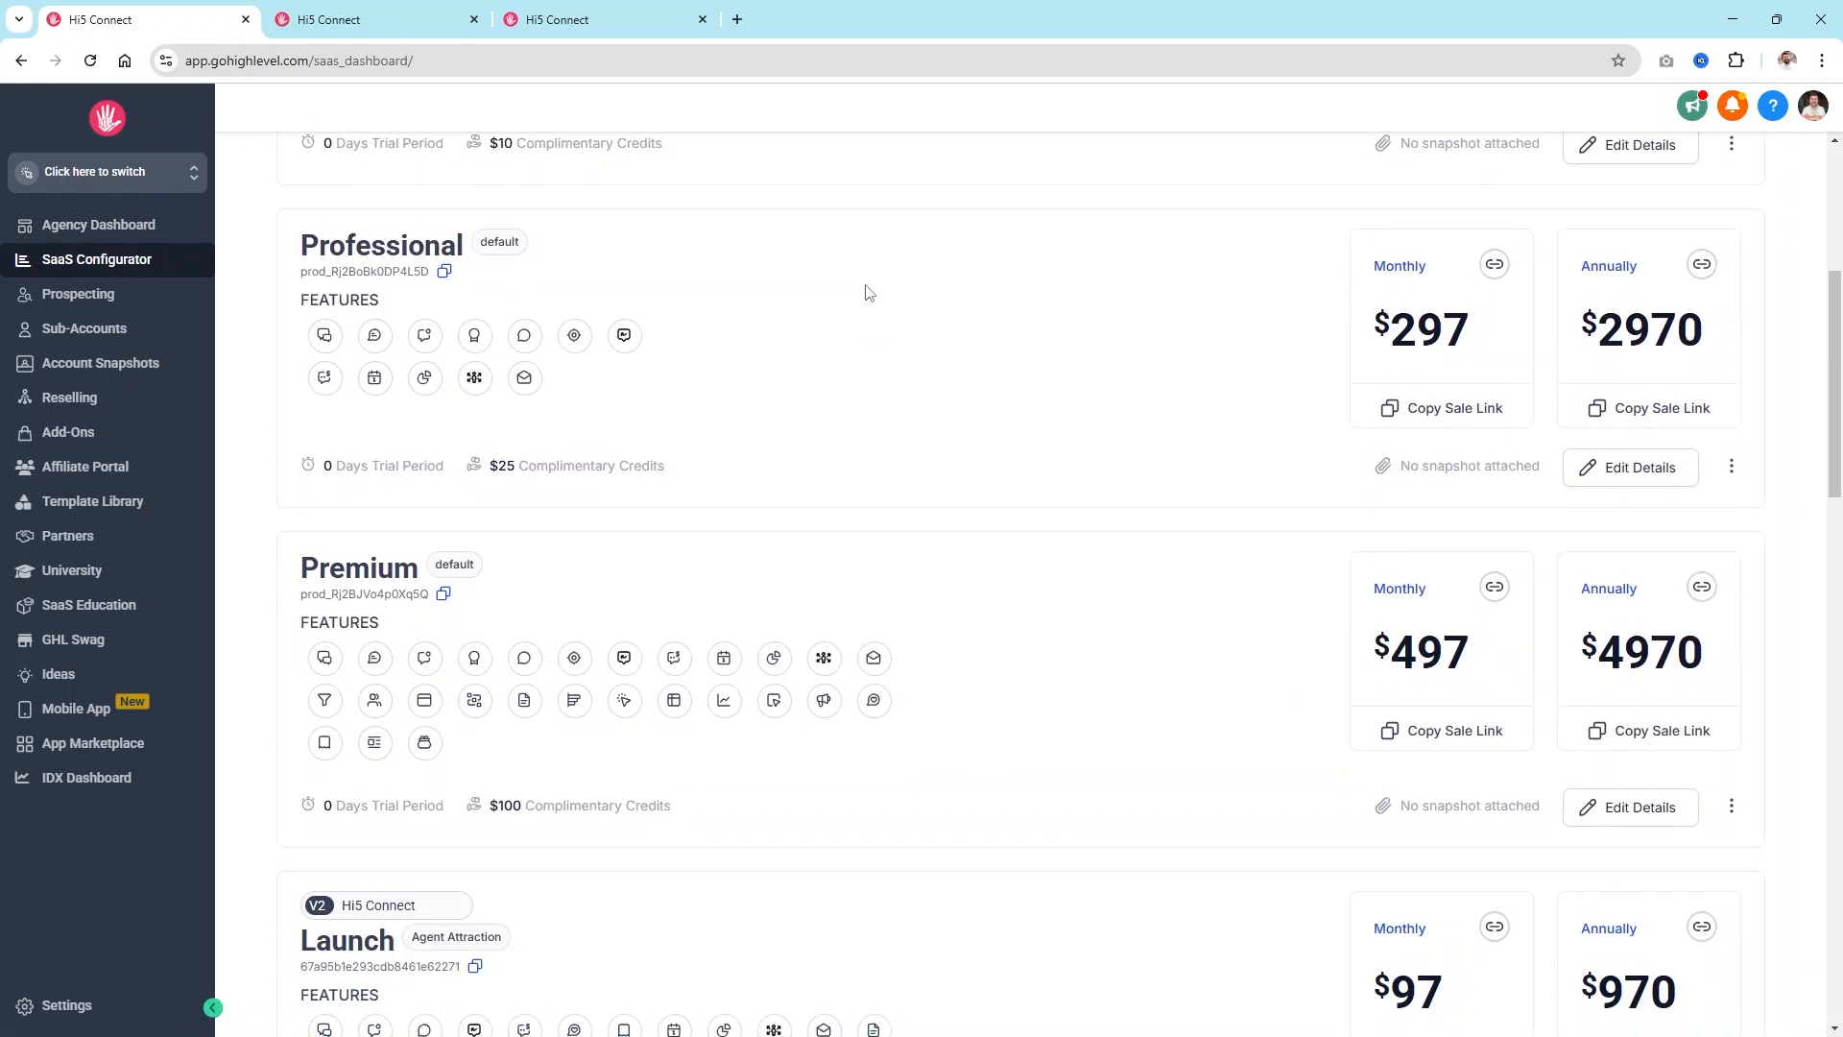
scroll(869, 293, "down", 7)
scroll(868, 293, "up", 9)
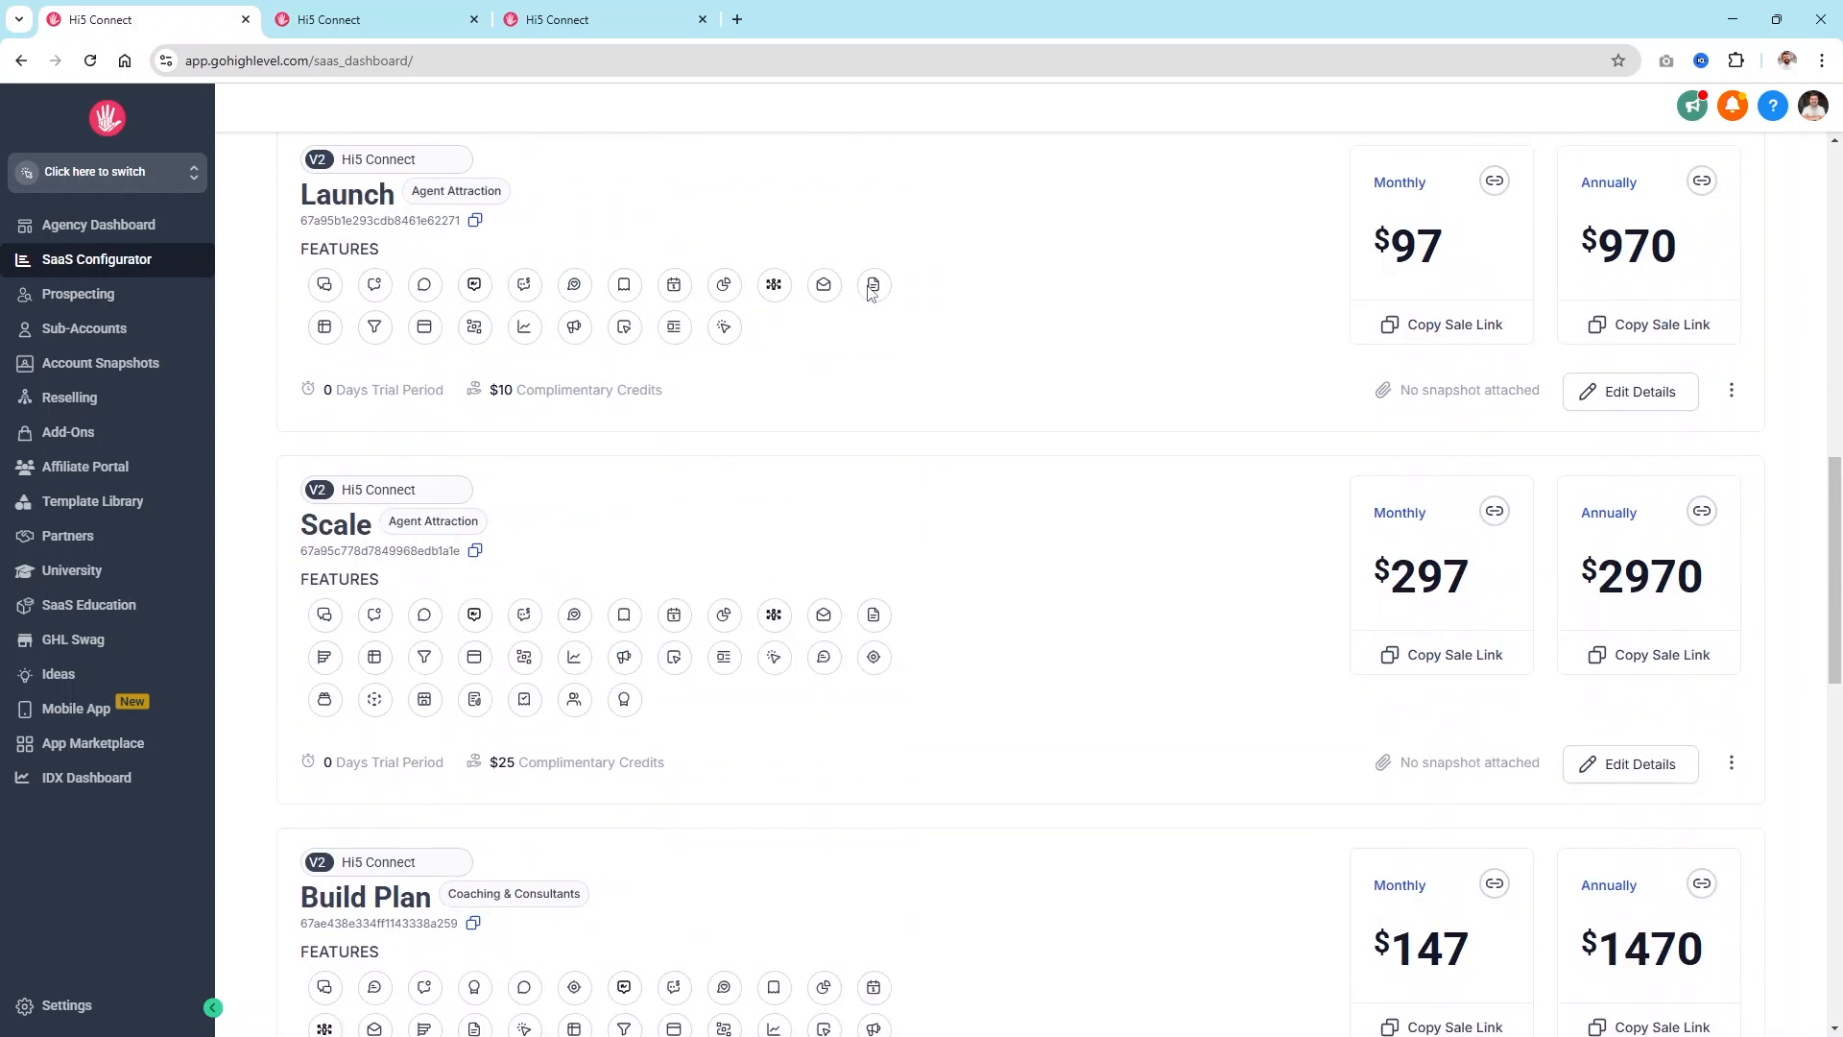
scroll(869, 292, "up", 8)
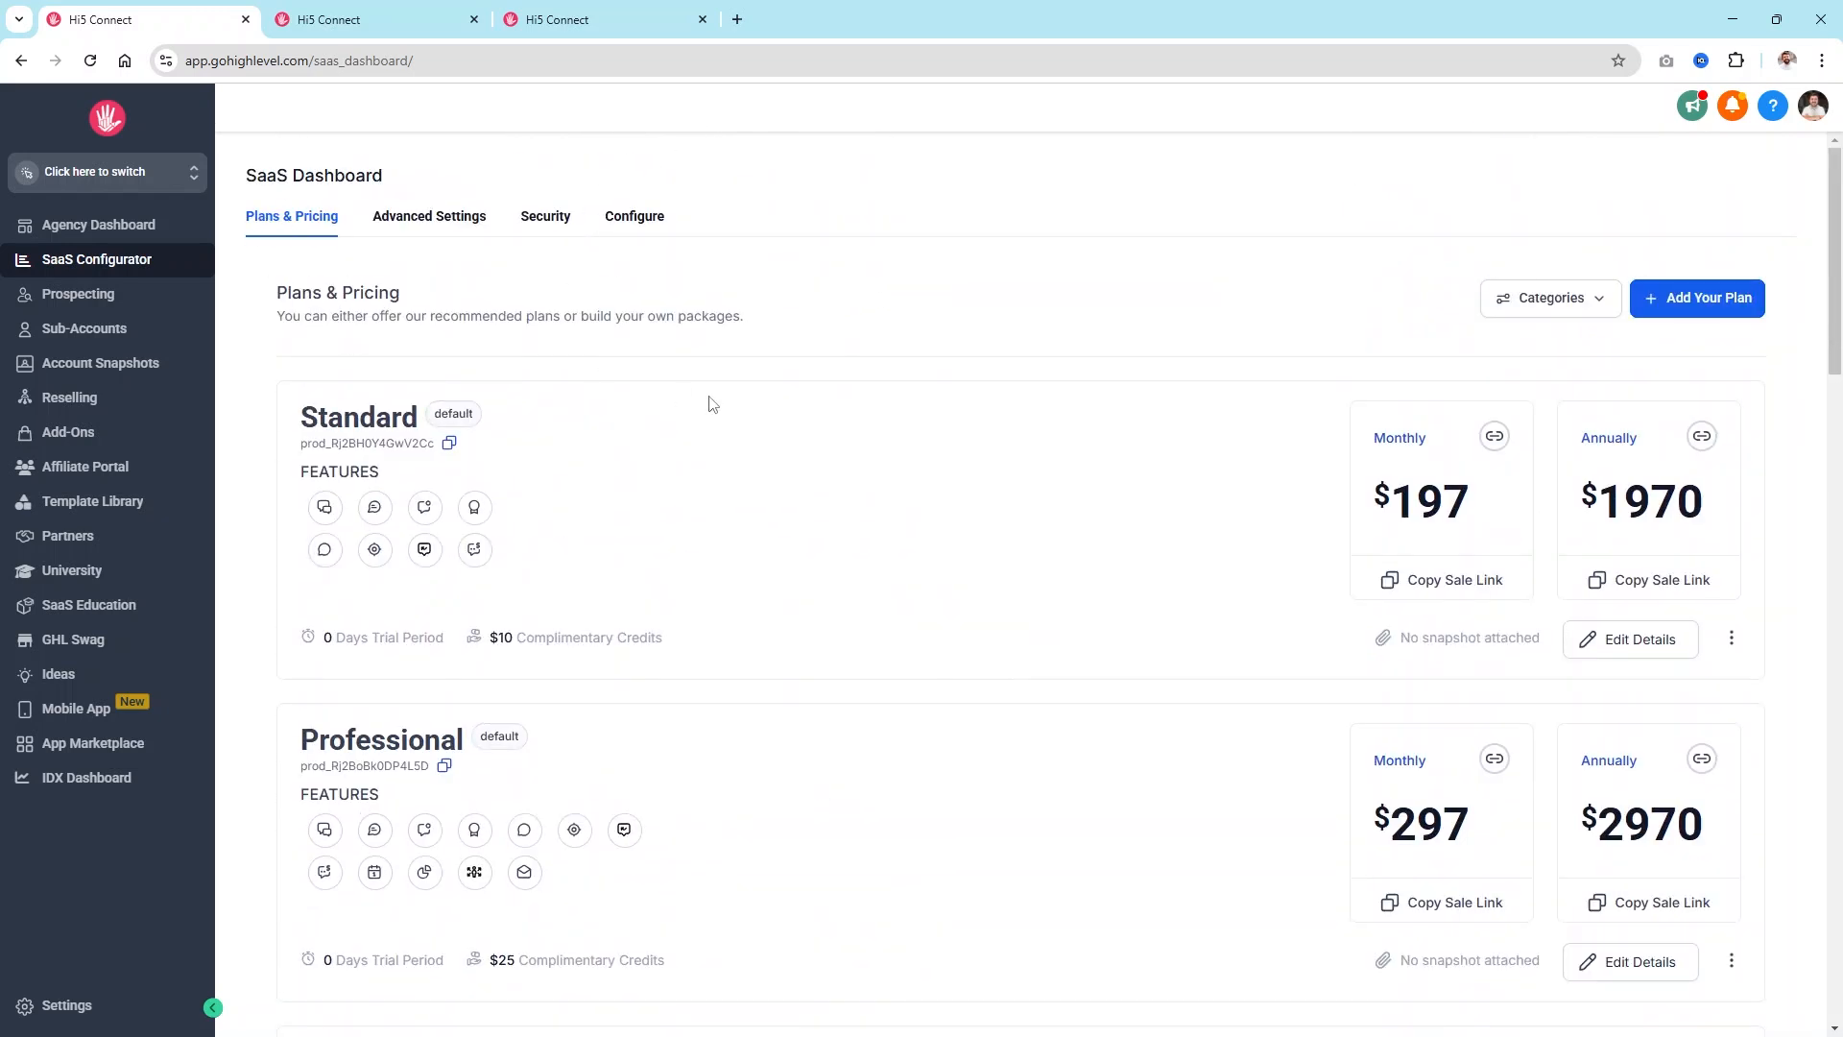
Step: Open the SaaS Advanced Settings and review the welcome email section and the plan categories list
left_click(449, 220)
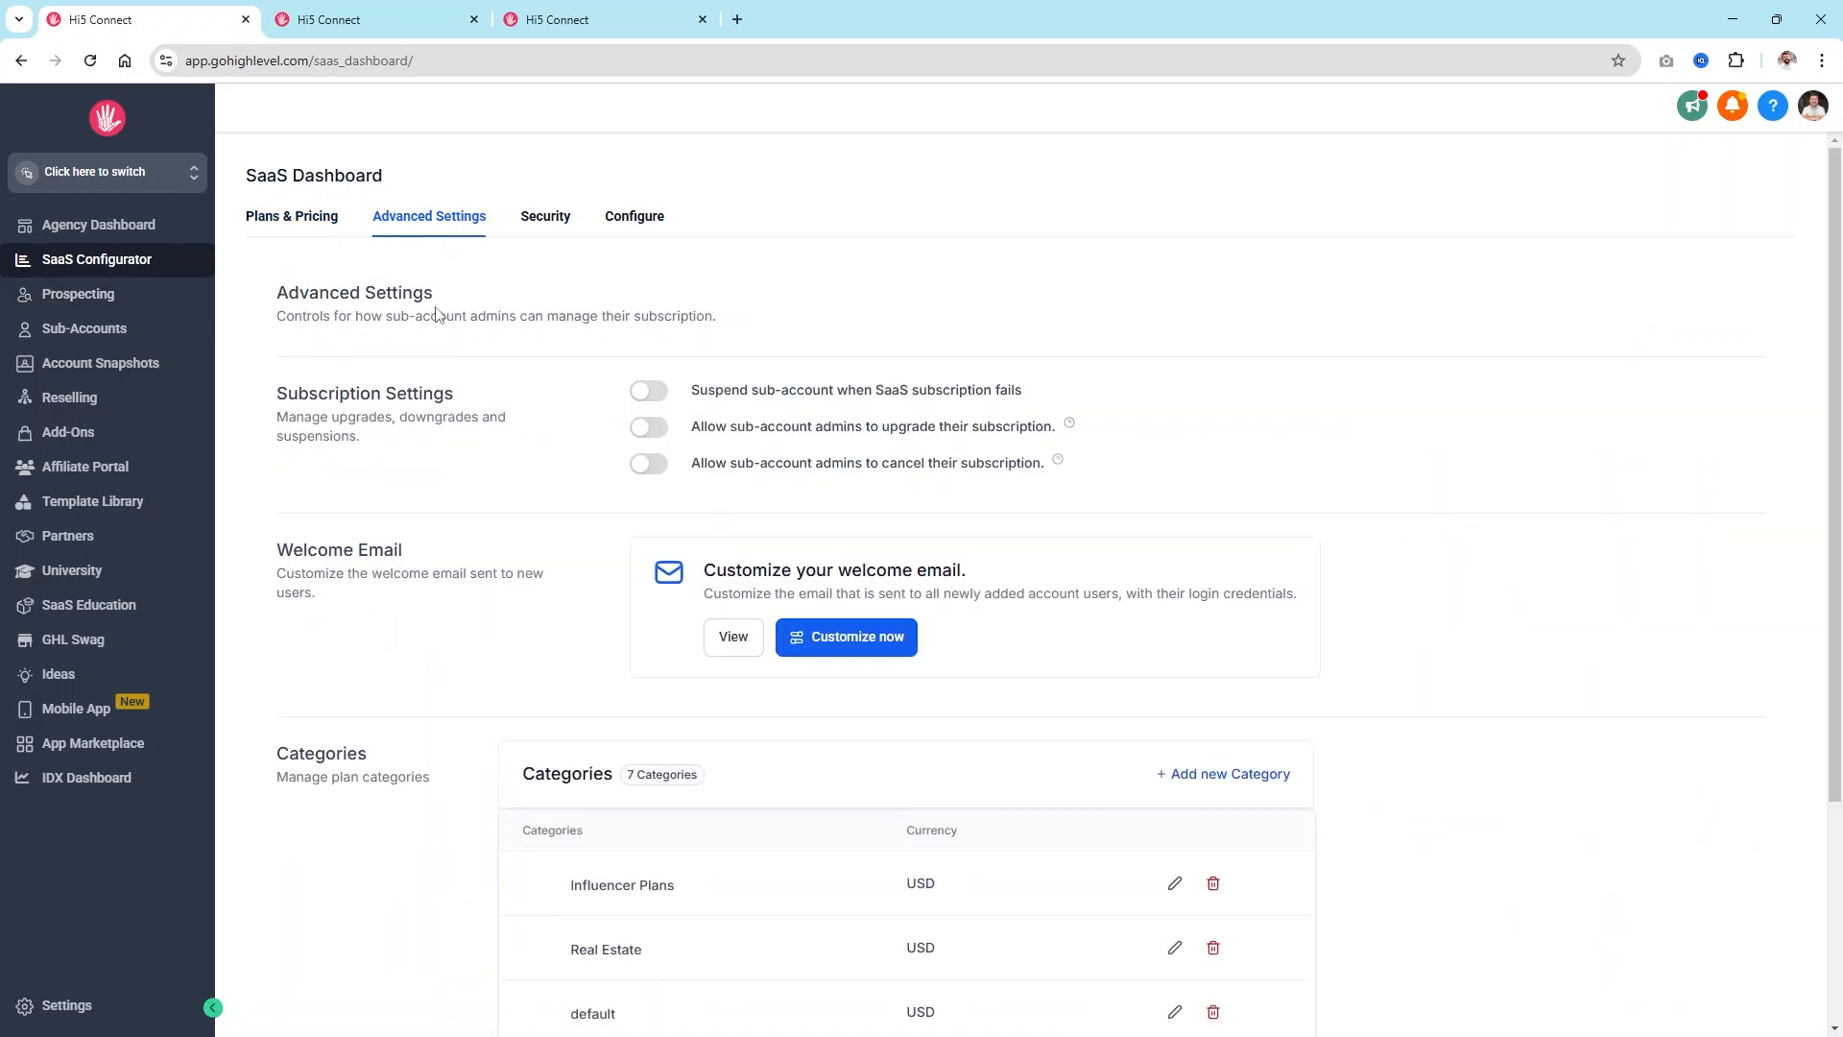
scroll(396, 251, "down", 3)
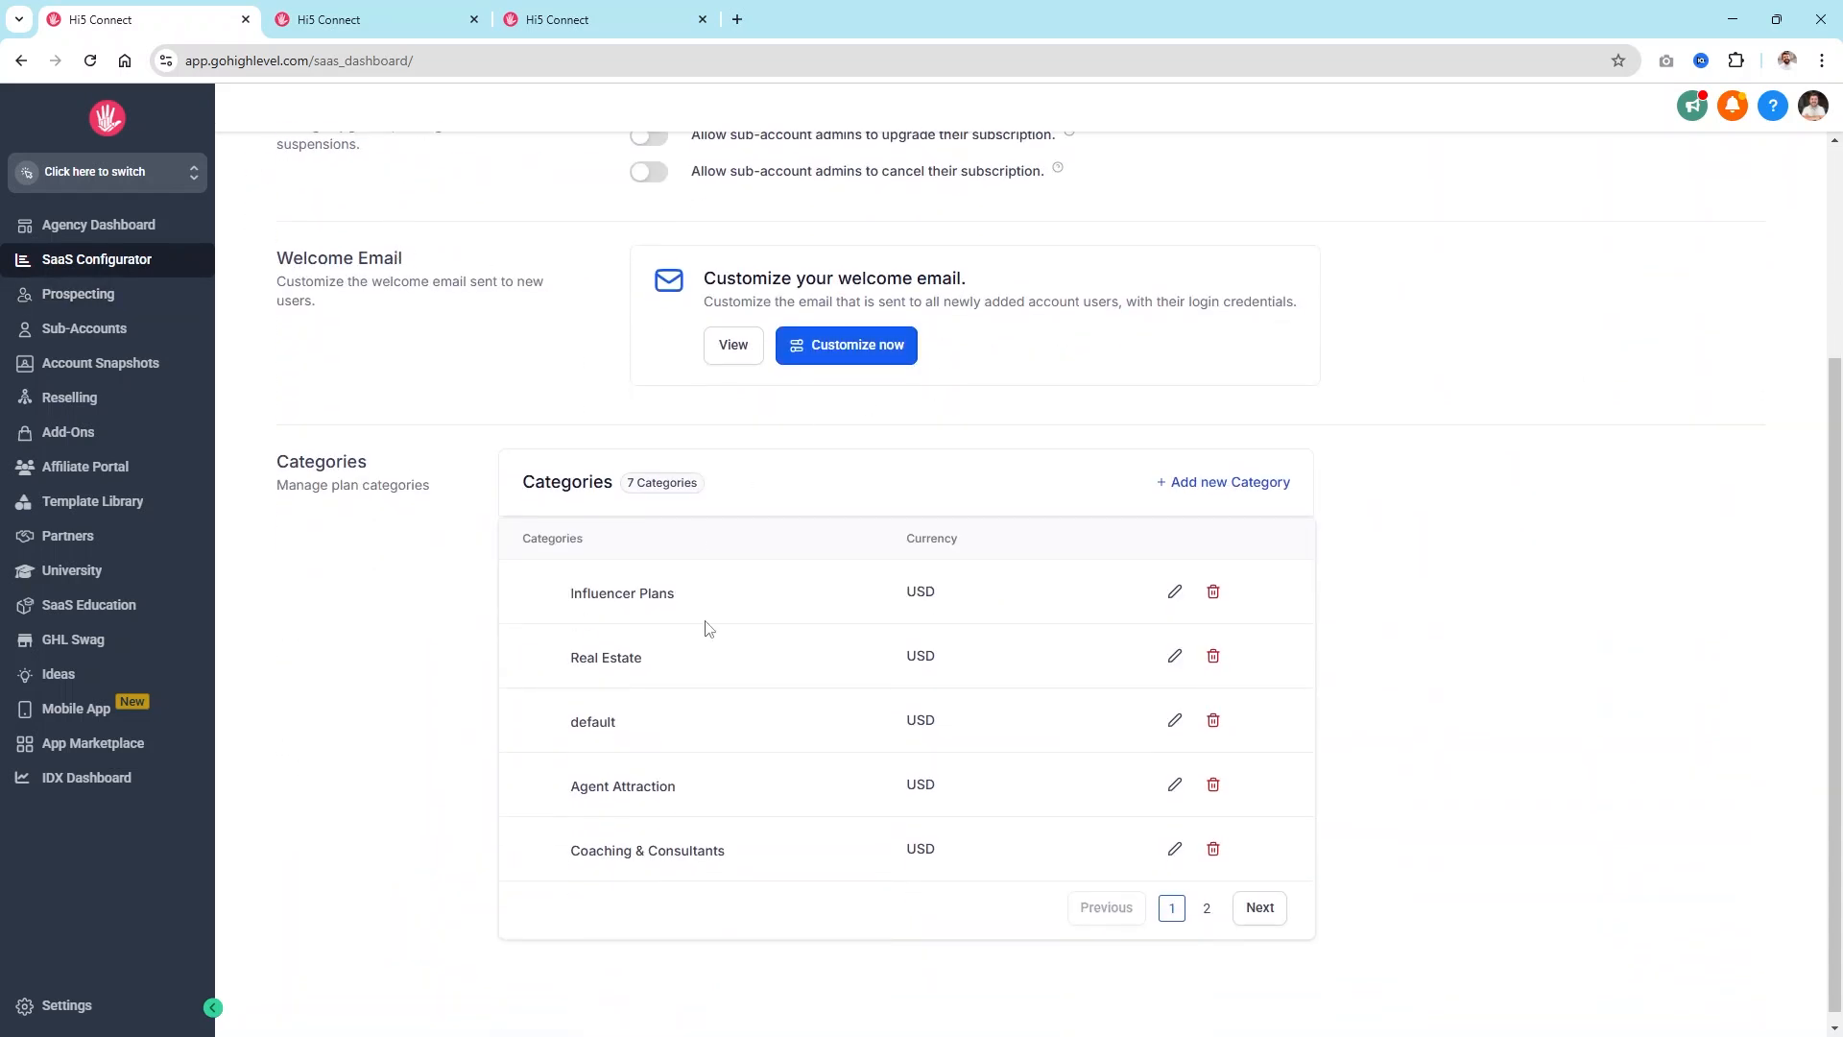
scroll(786, 974, "up", 2)
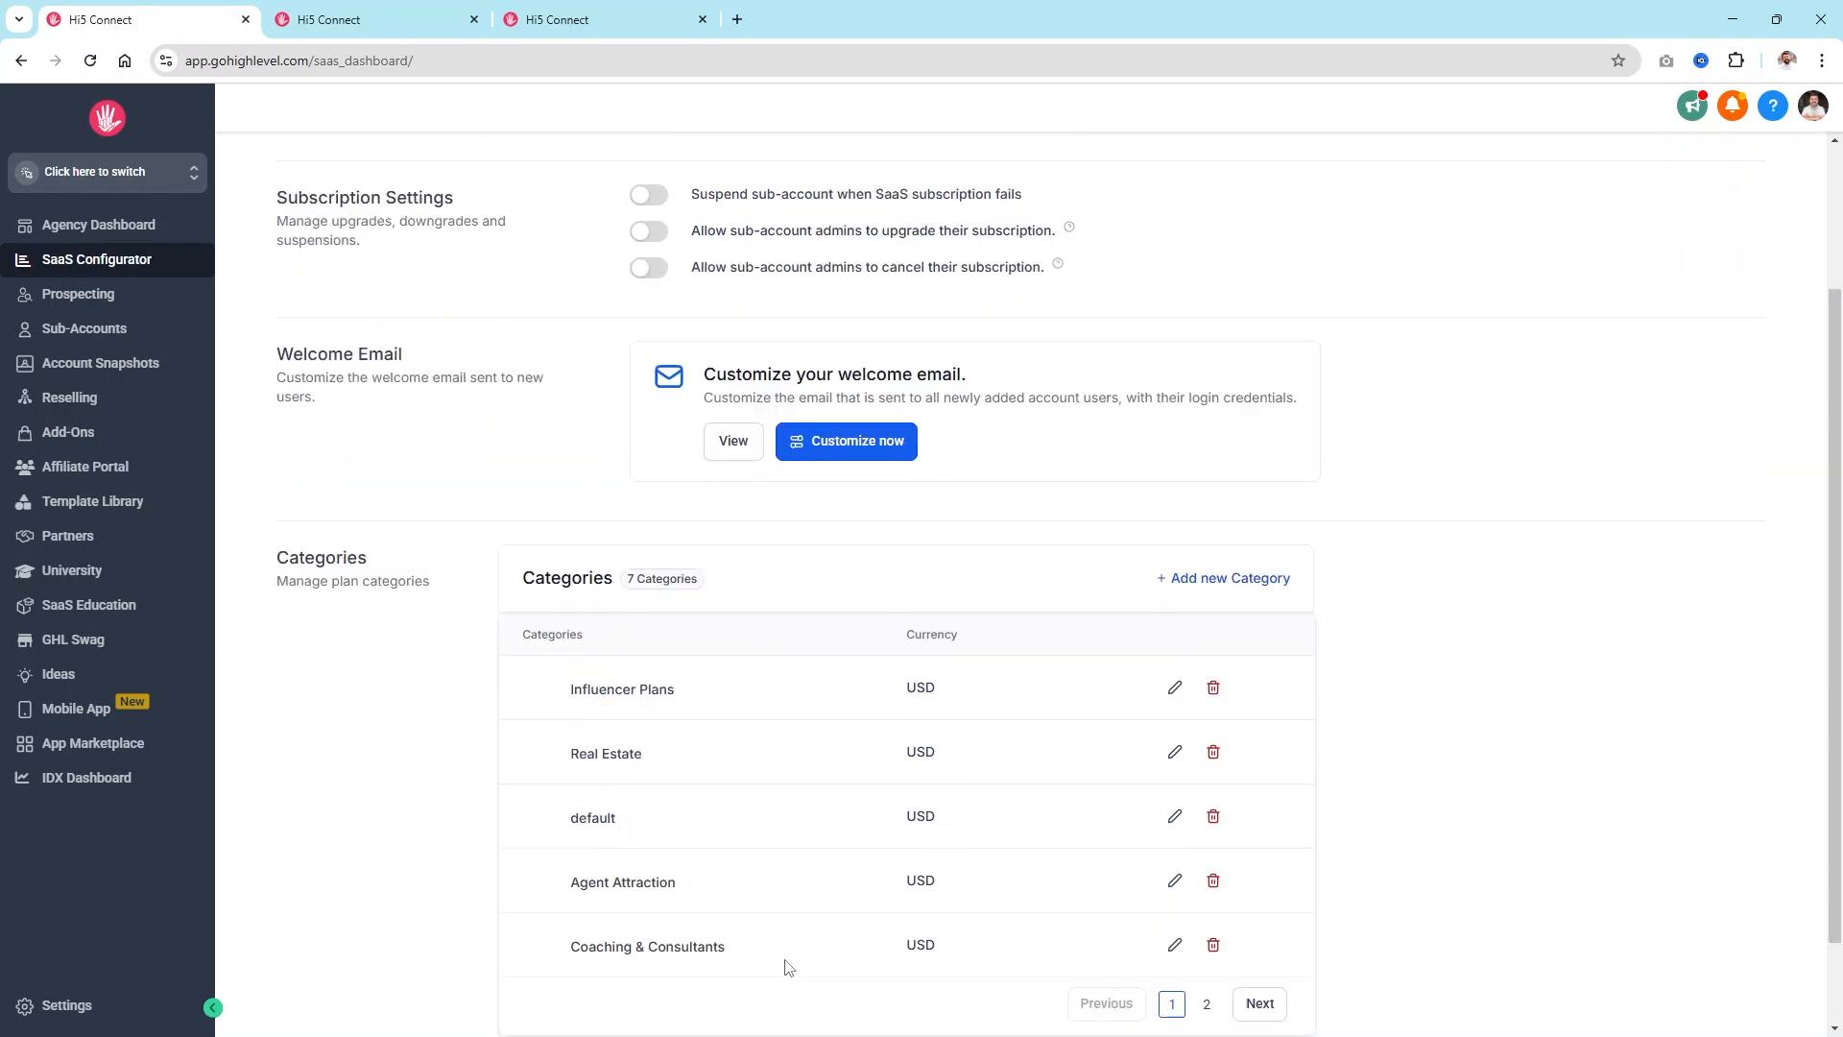
scroll(780, 888, "down", 2)
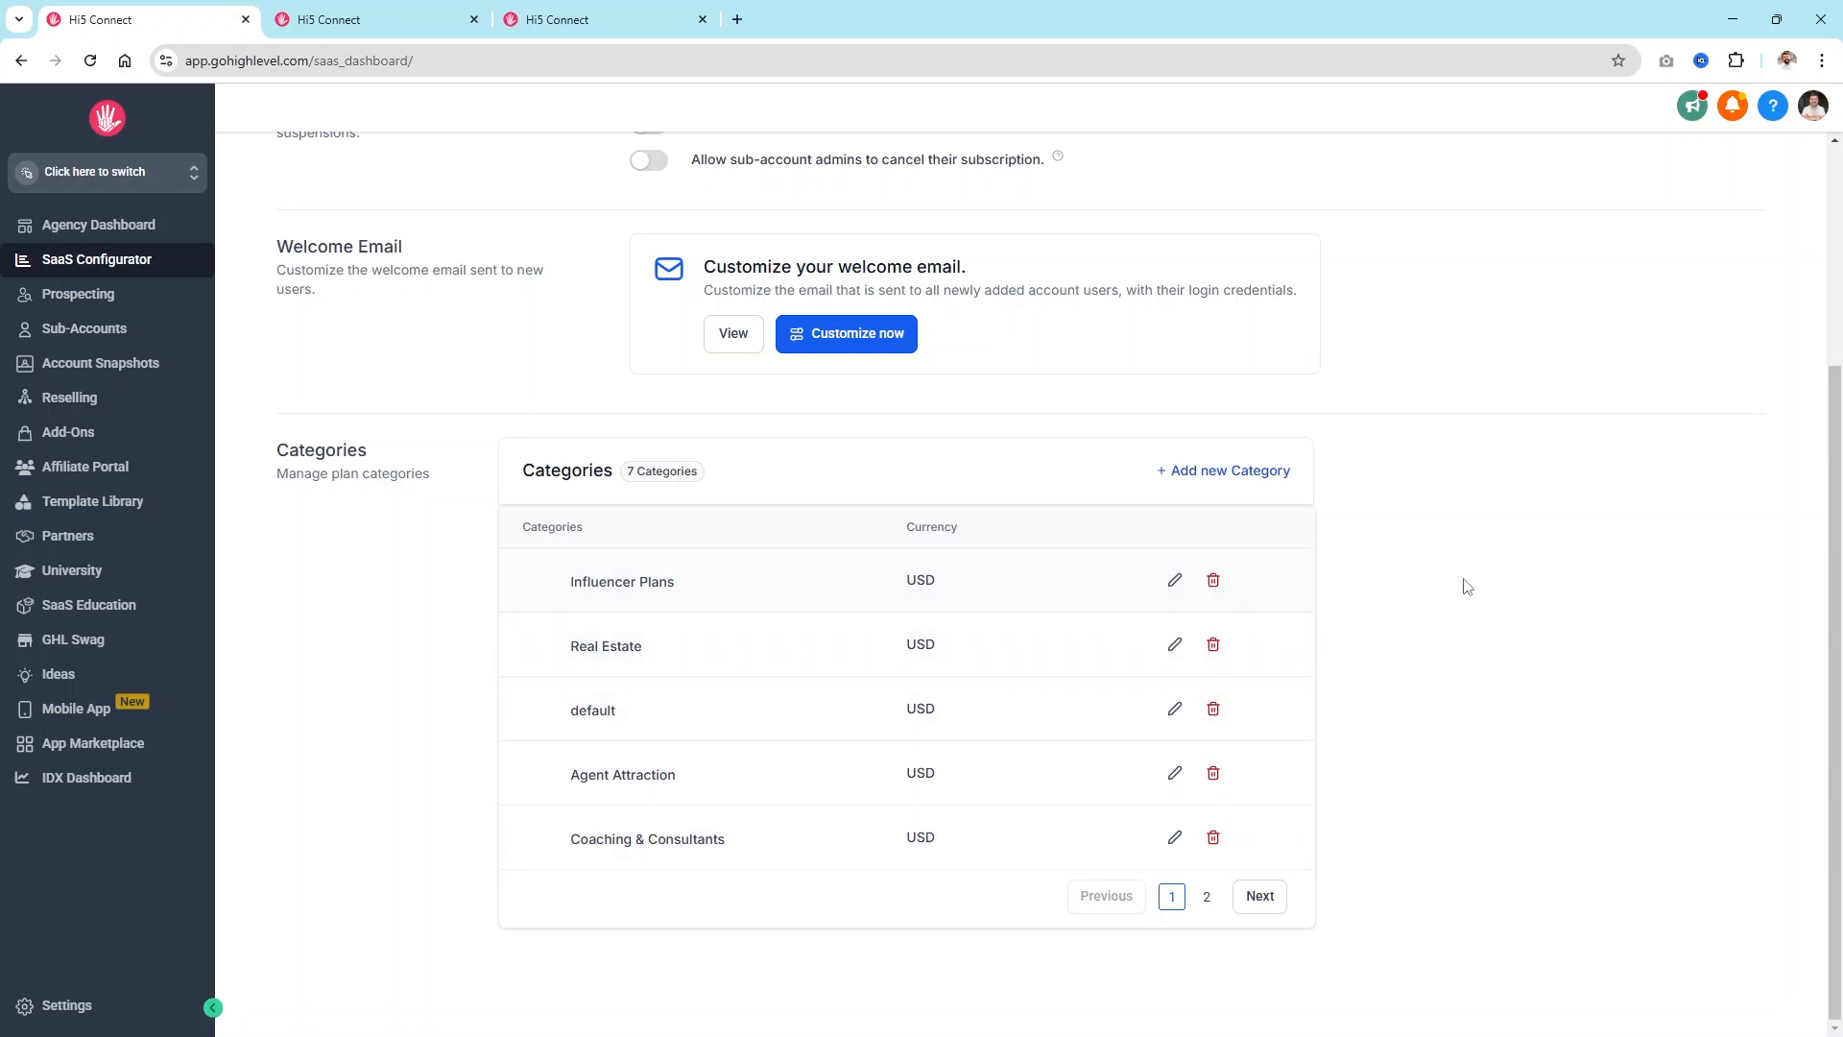
scroll(1454, 584, "up", 3)
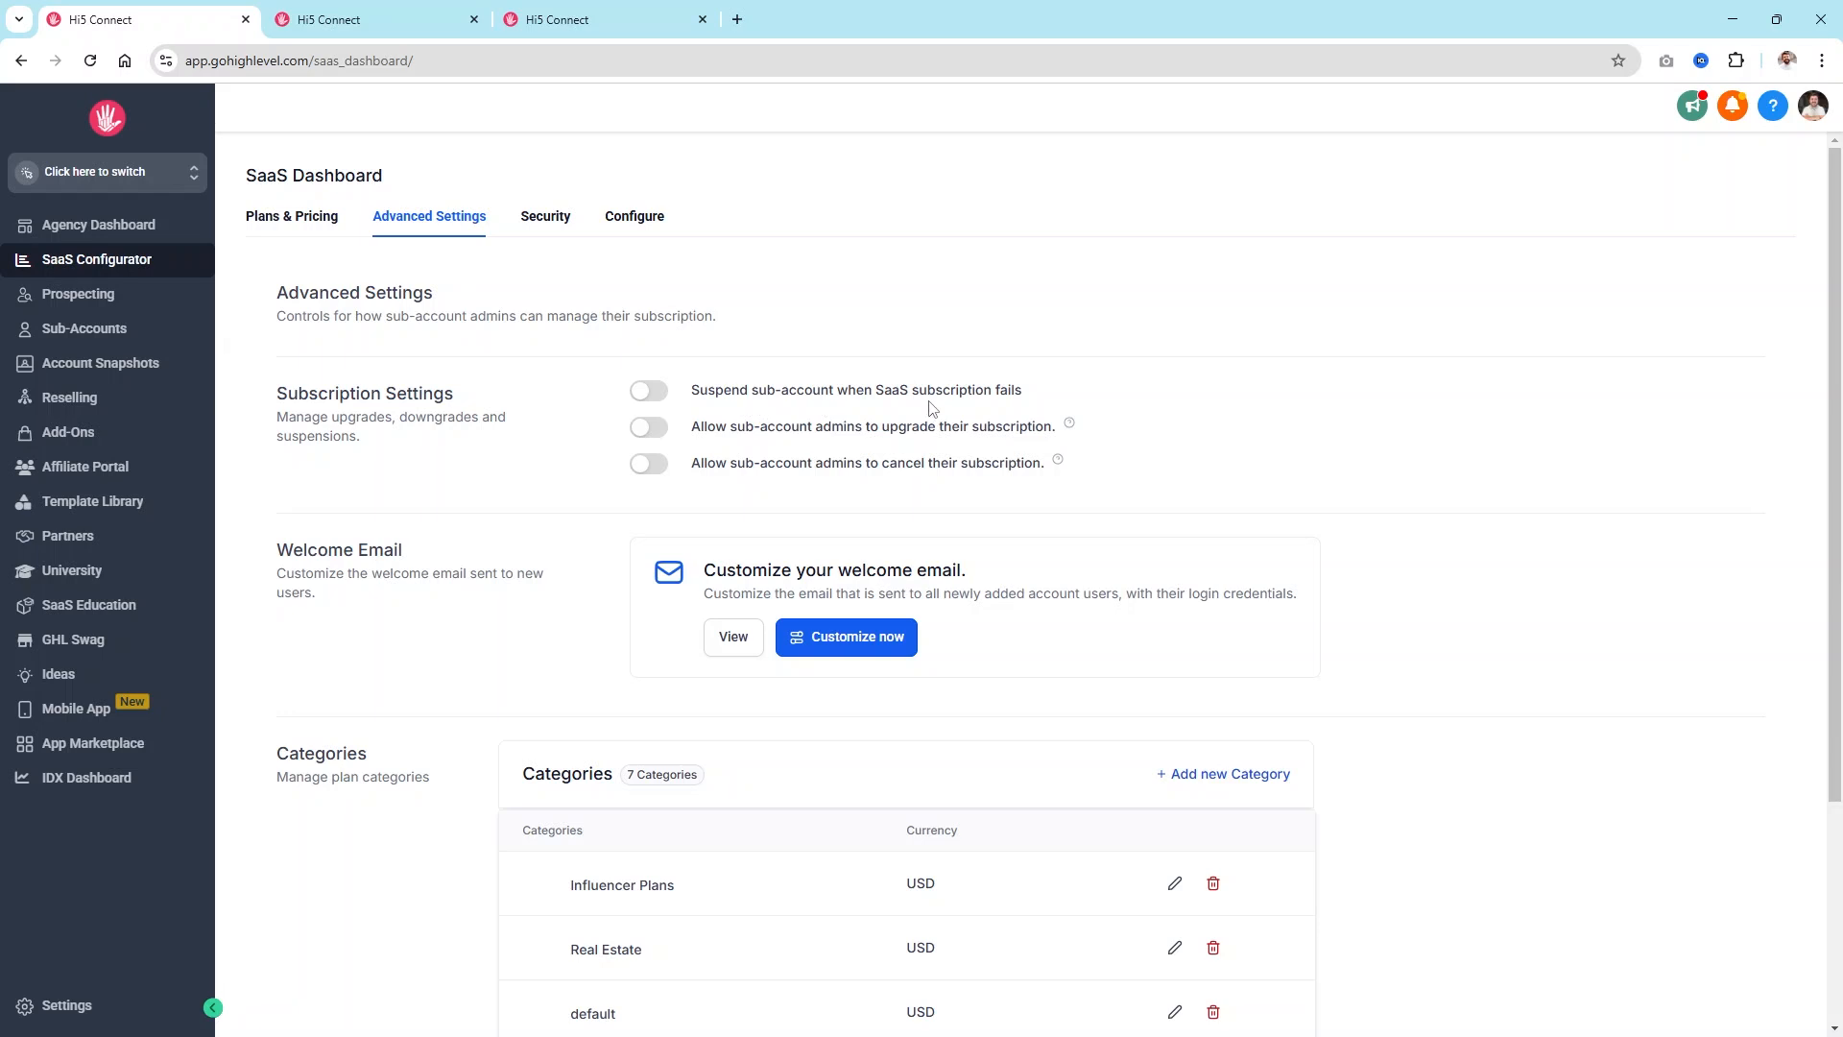
Step: Examine the Subscription Settings options for suspending sub-accounts and for letting sub-account admins upgrade or cancel their subscription
left_click_drag(1021, 387, 646, 399)
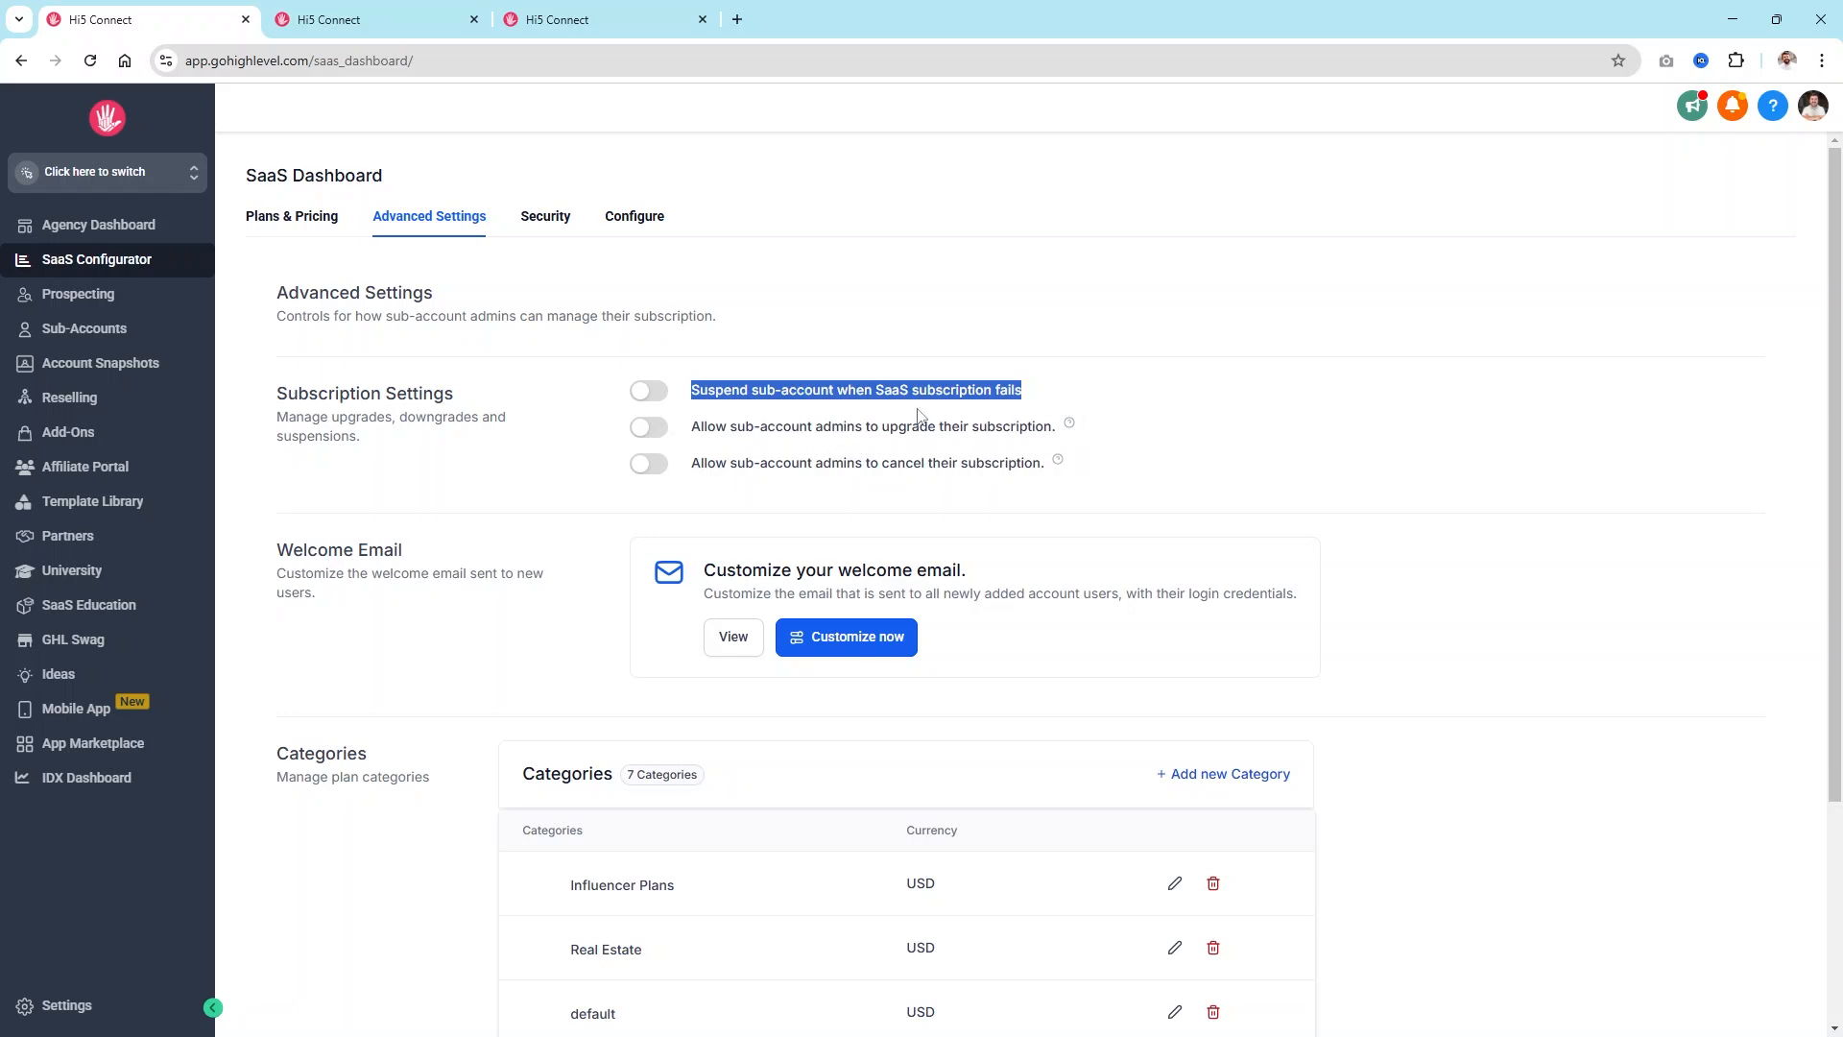
left_click_drag(697, 471, 1060, 476)
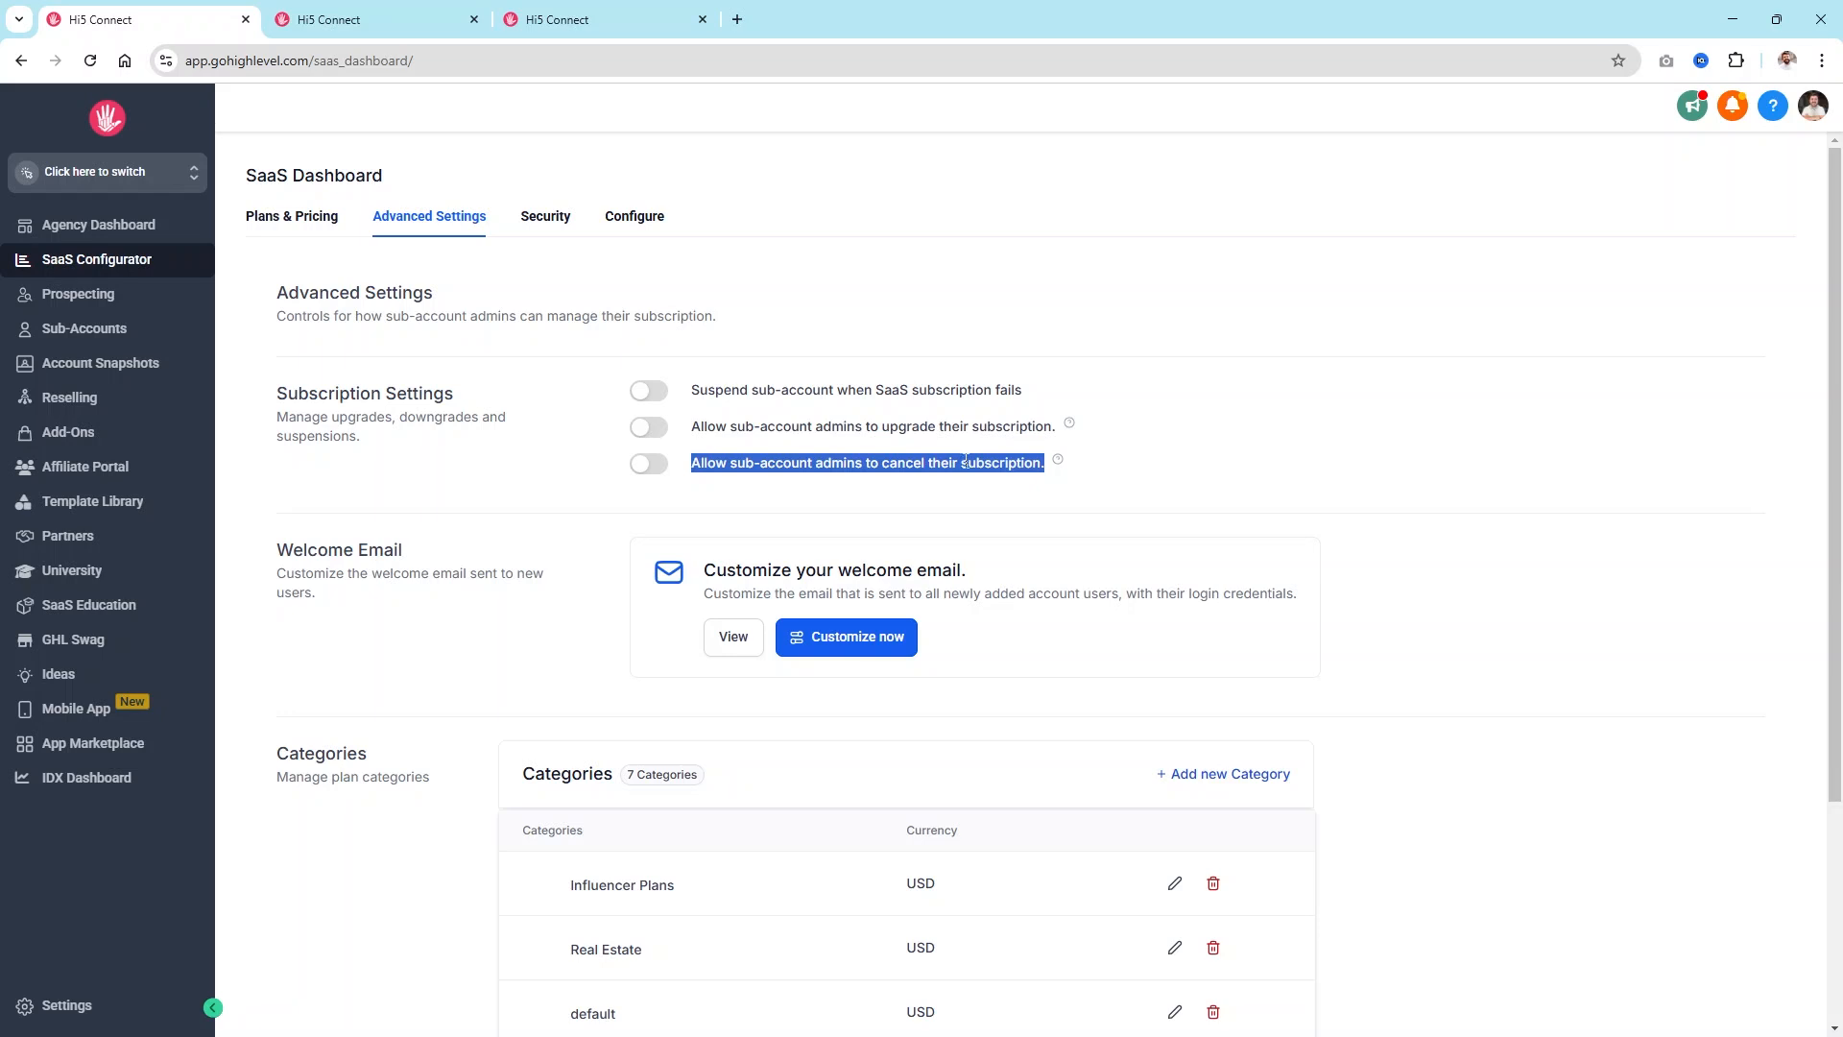
left_click(1043, 416)
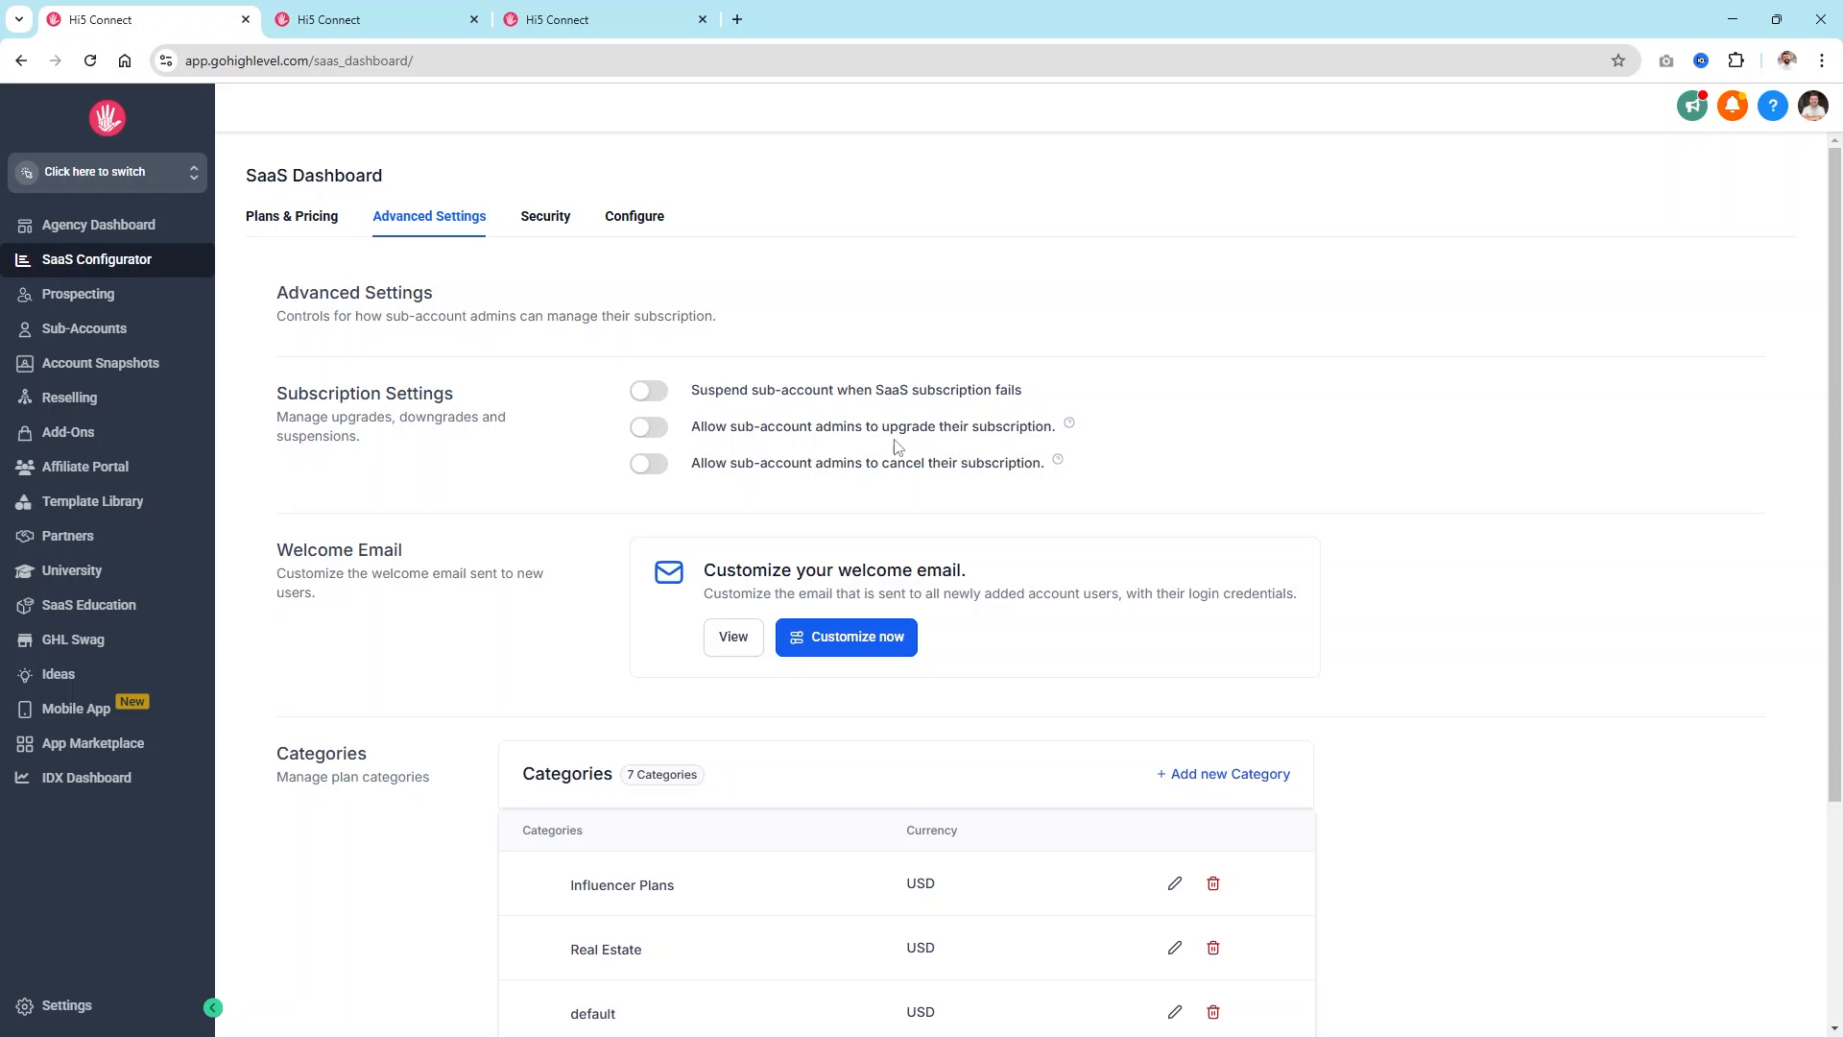
left_click_drag(1076, 426, 624, 433)
left_click(943, 356)
scroll(1267, 518, "down", 3)
scroll(1267, 523, "up", 3)
Step: Open the SaaS Security settings and review Pause New Sub-Accounts, 2-Factor Authentication and the approval requests
left_click(543, 226)
scroll(1023, 494, "down", 1)
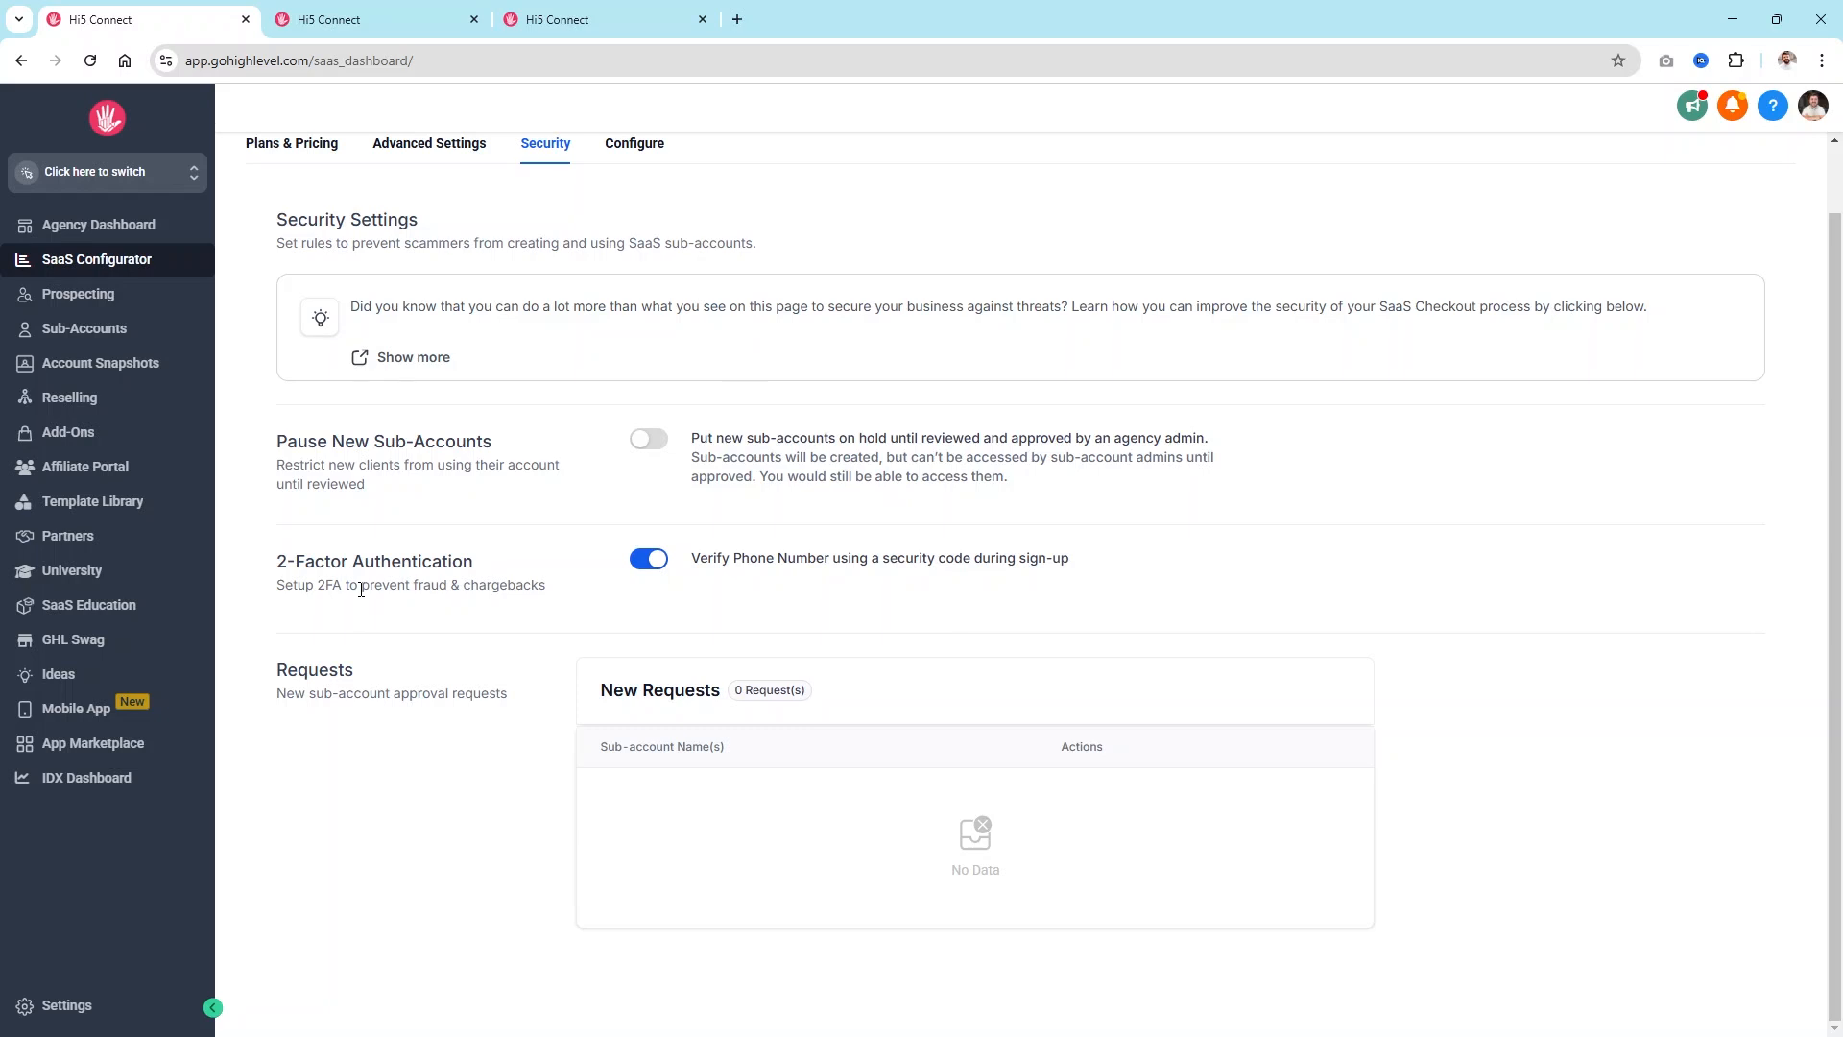
scroll(361, 589, "up", 1)
scroll(556, 851, "down", 1)
scroll(1046, 816, "up", 1)
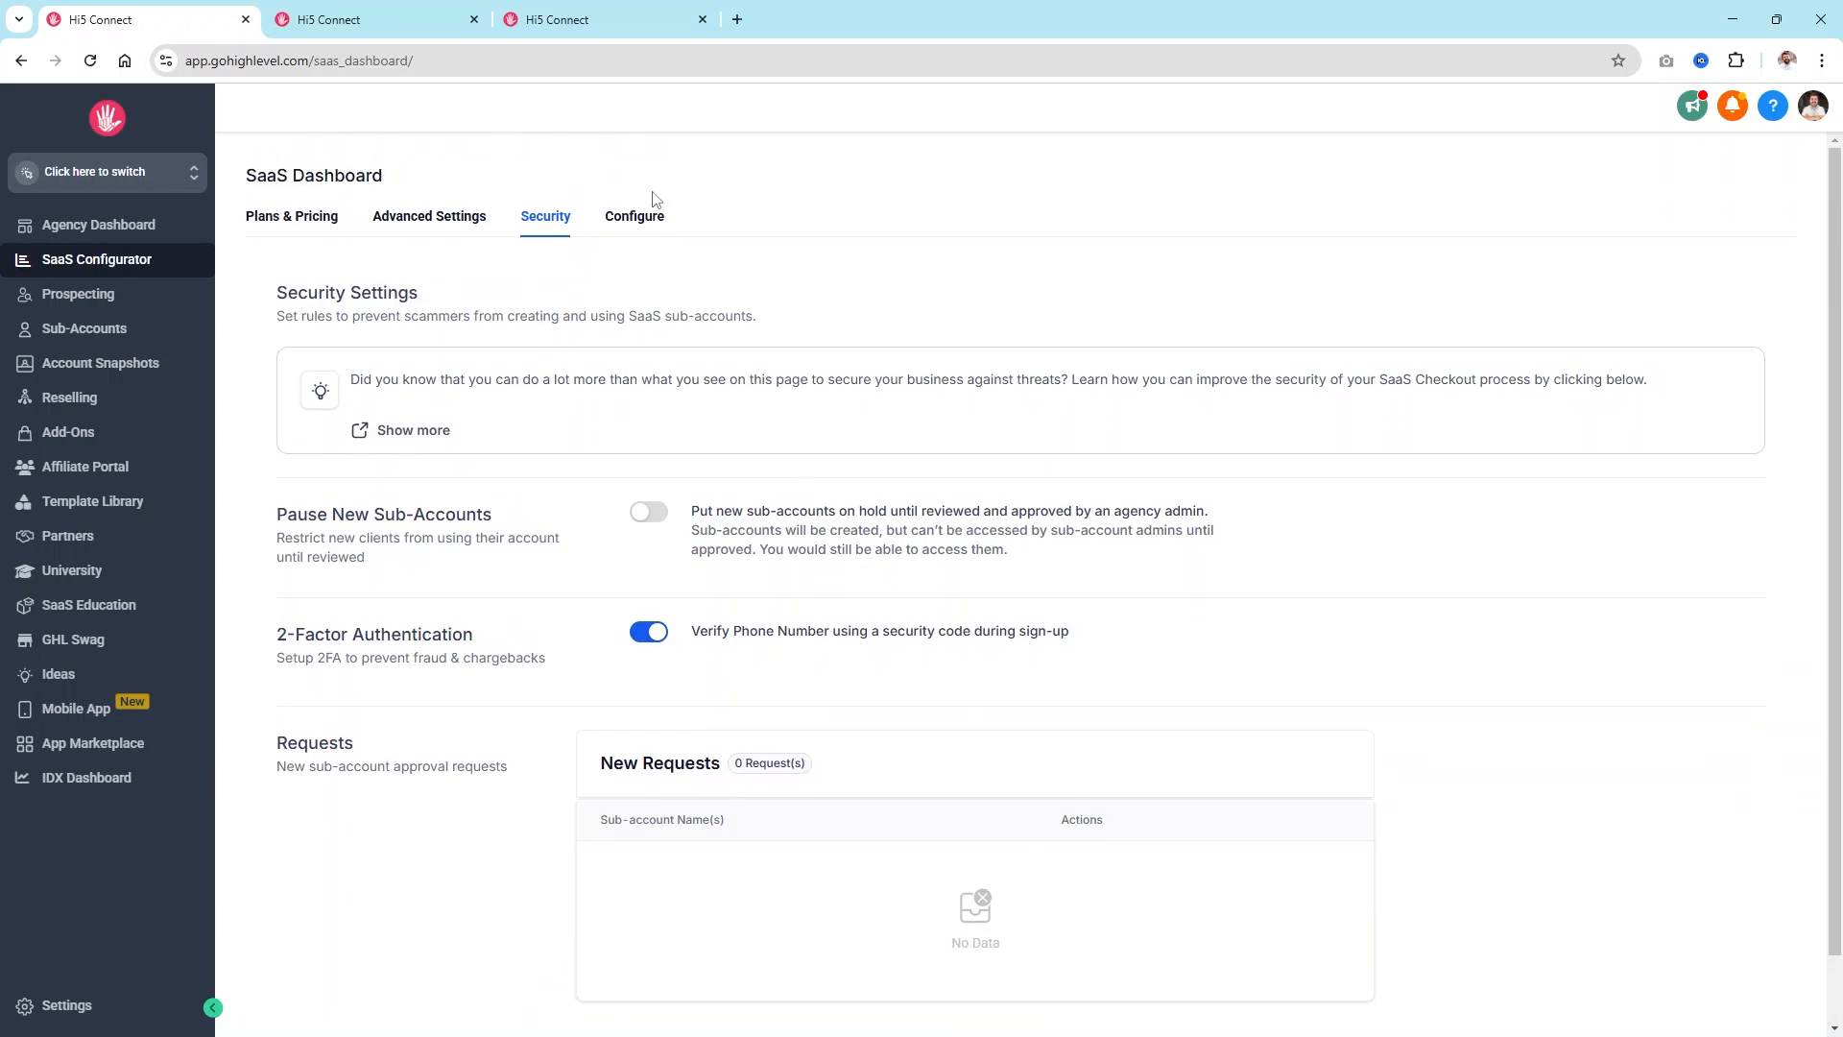
Step: Open the SaaS Configure page and examine the Hi5 Connect and Hi5 Biz Solutions sub-accounts listed there
left_click(631, 222)
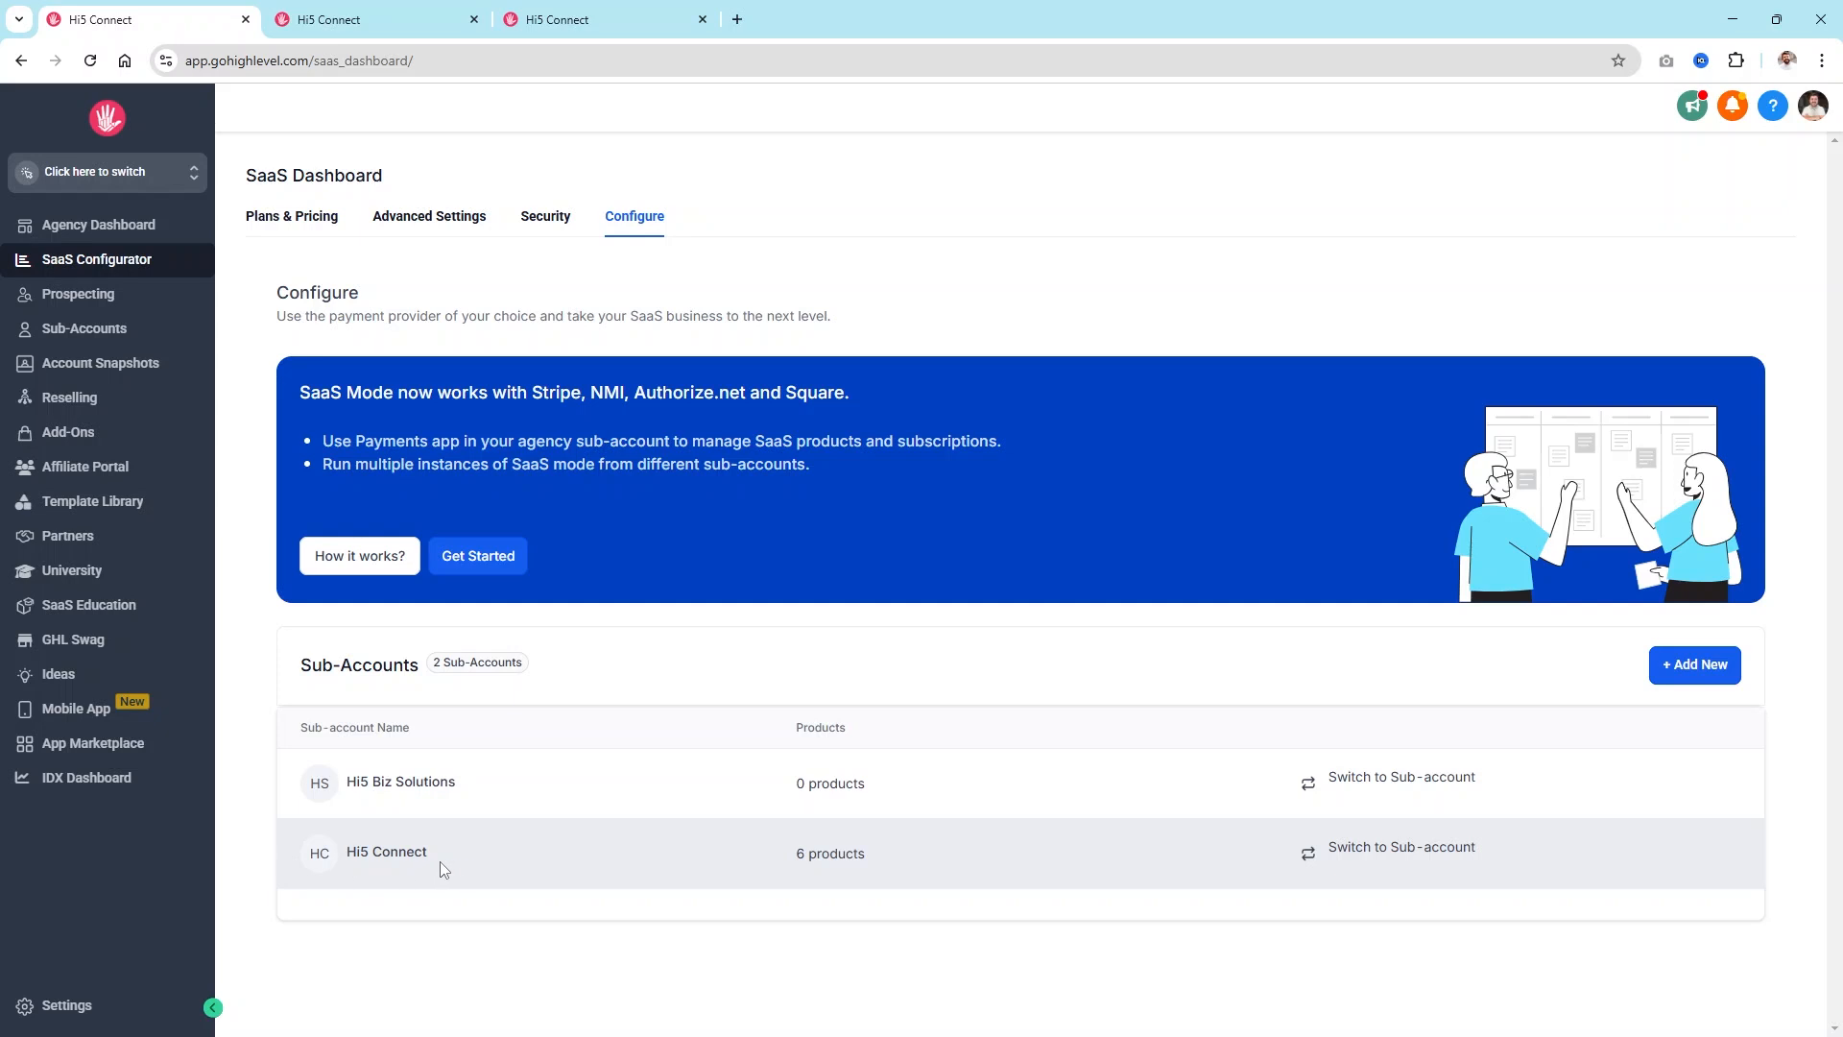
left_click_drag(451, 849, 324, 853)
left_click(464, 975)
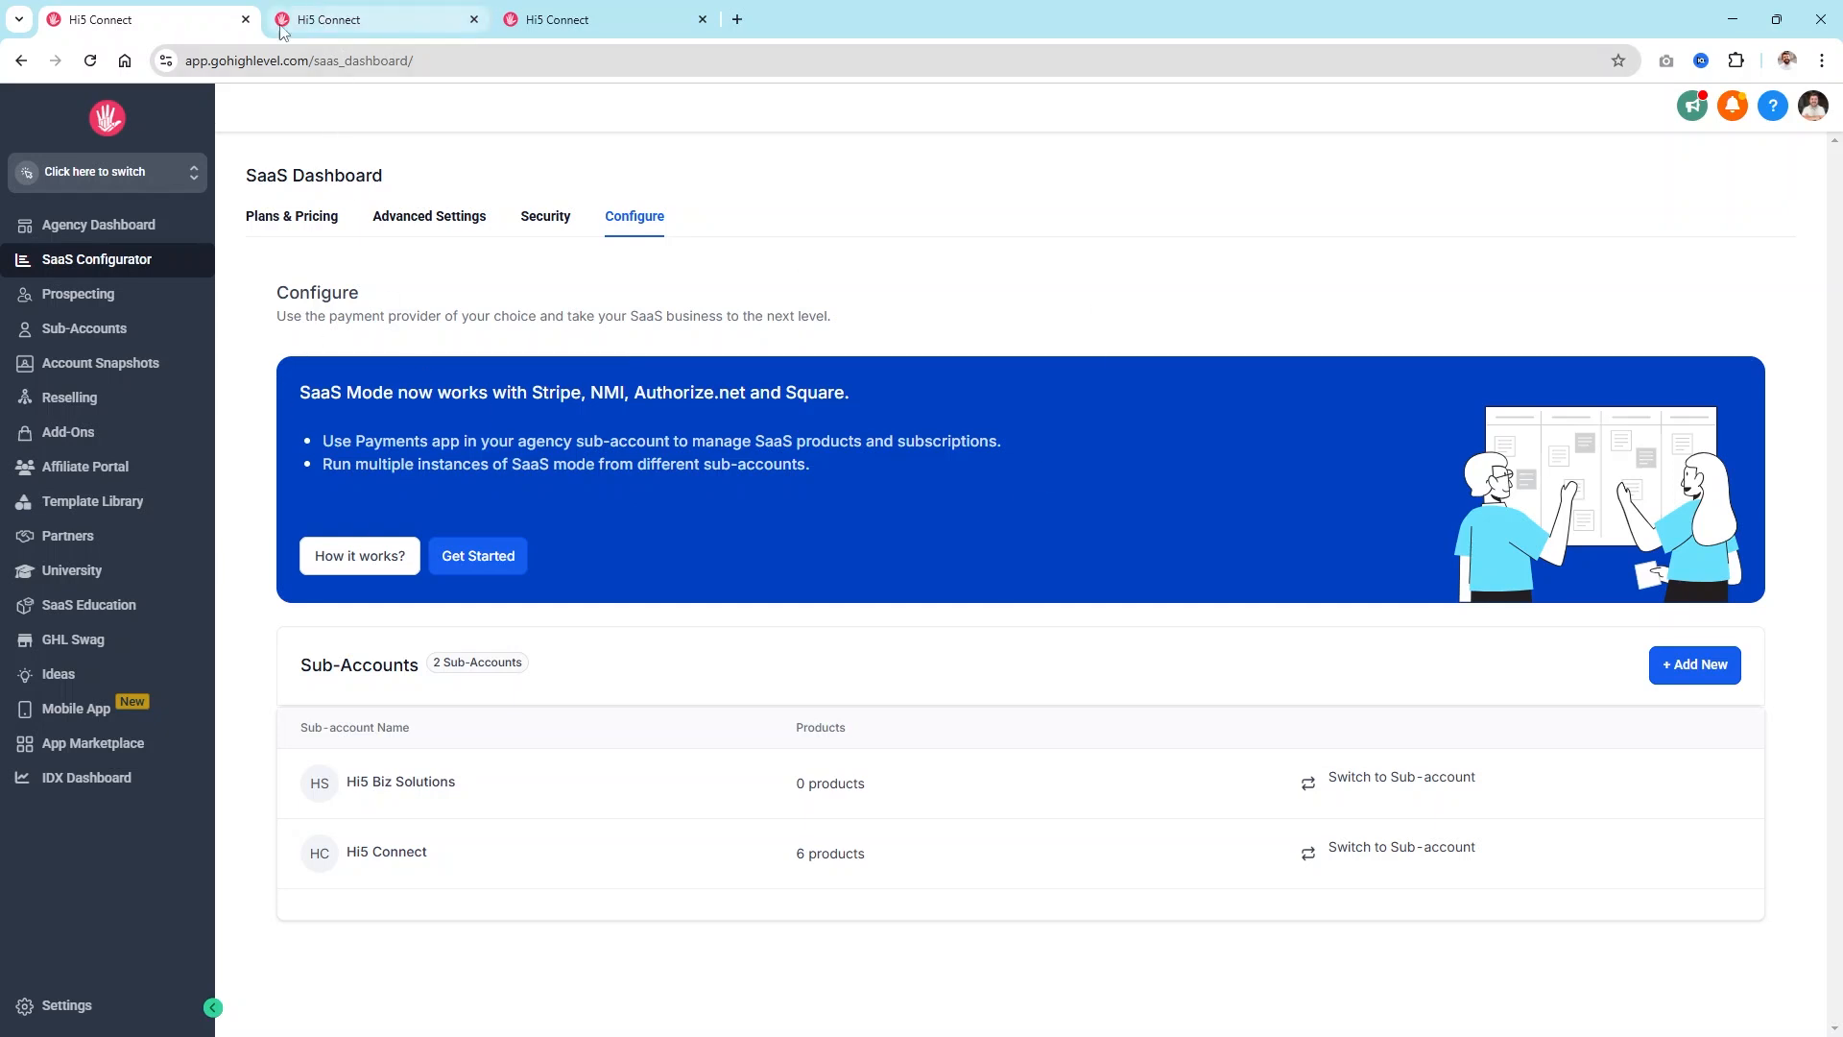
left_click_drag(458, 783, 343, 783)
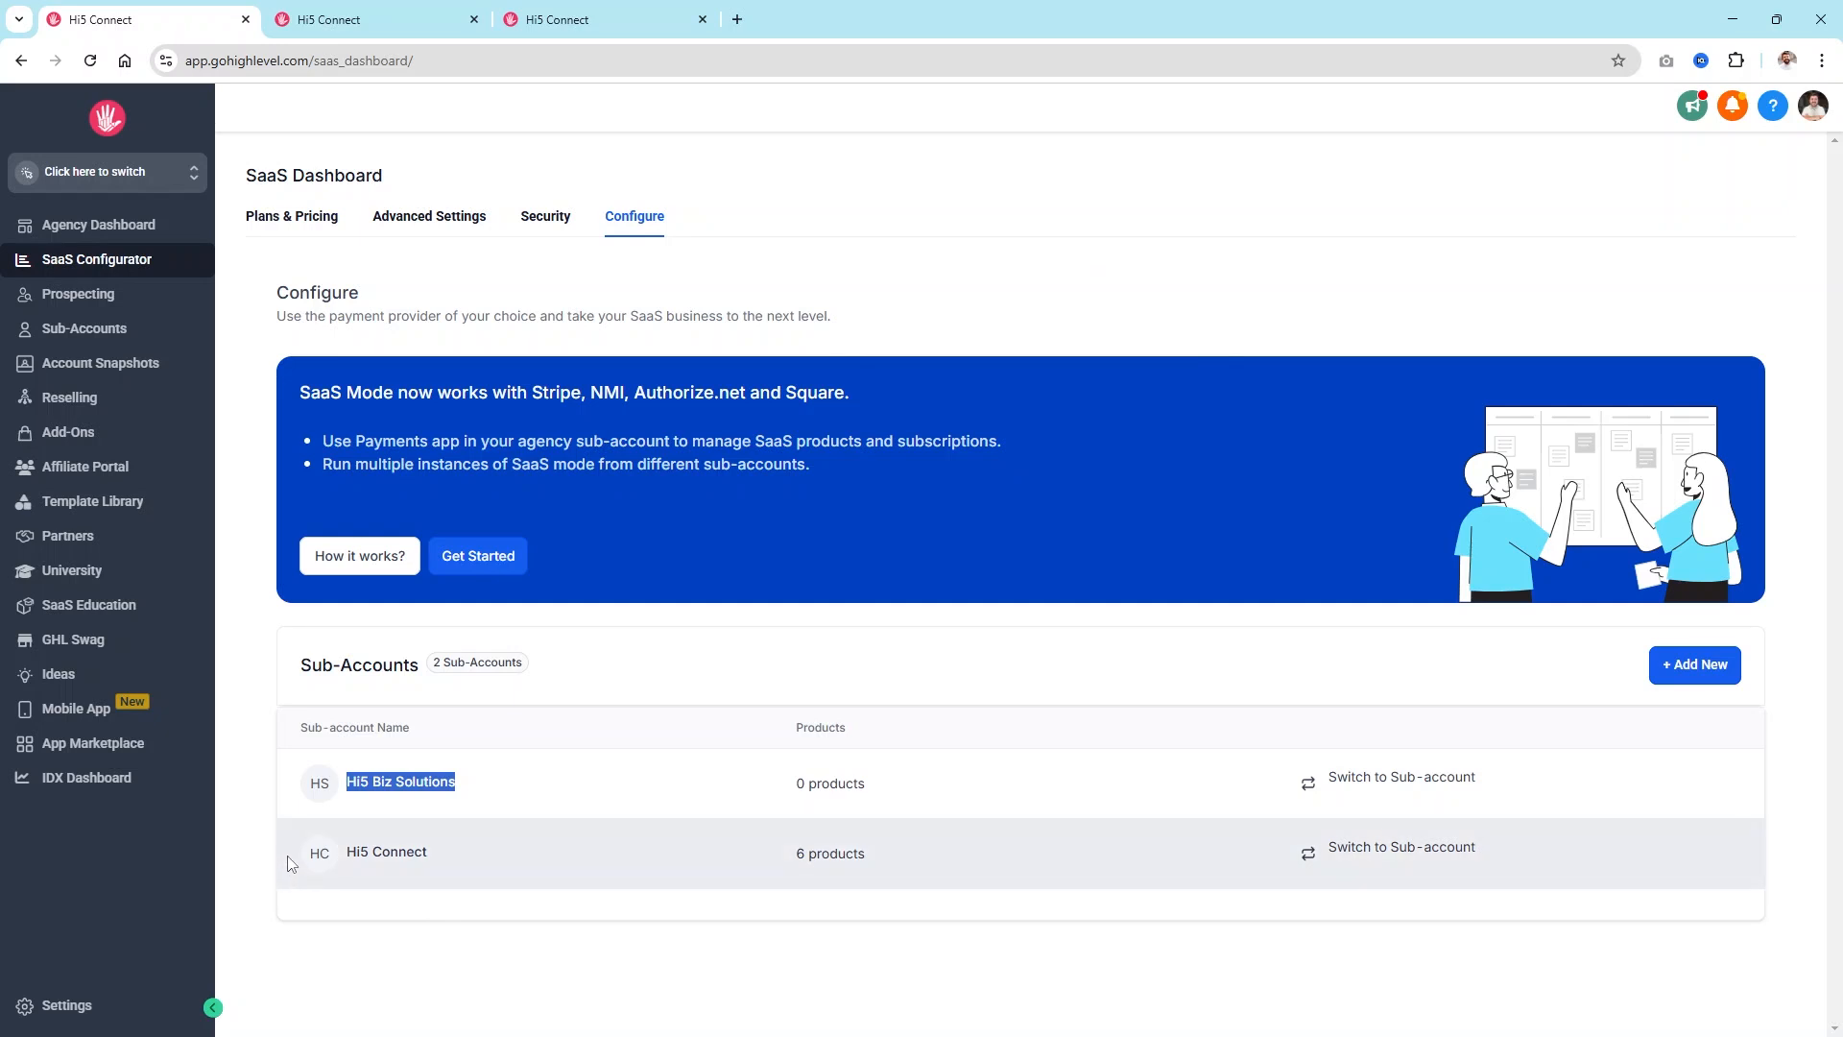
left_click_drag(429, 853, 225, 857)
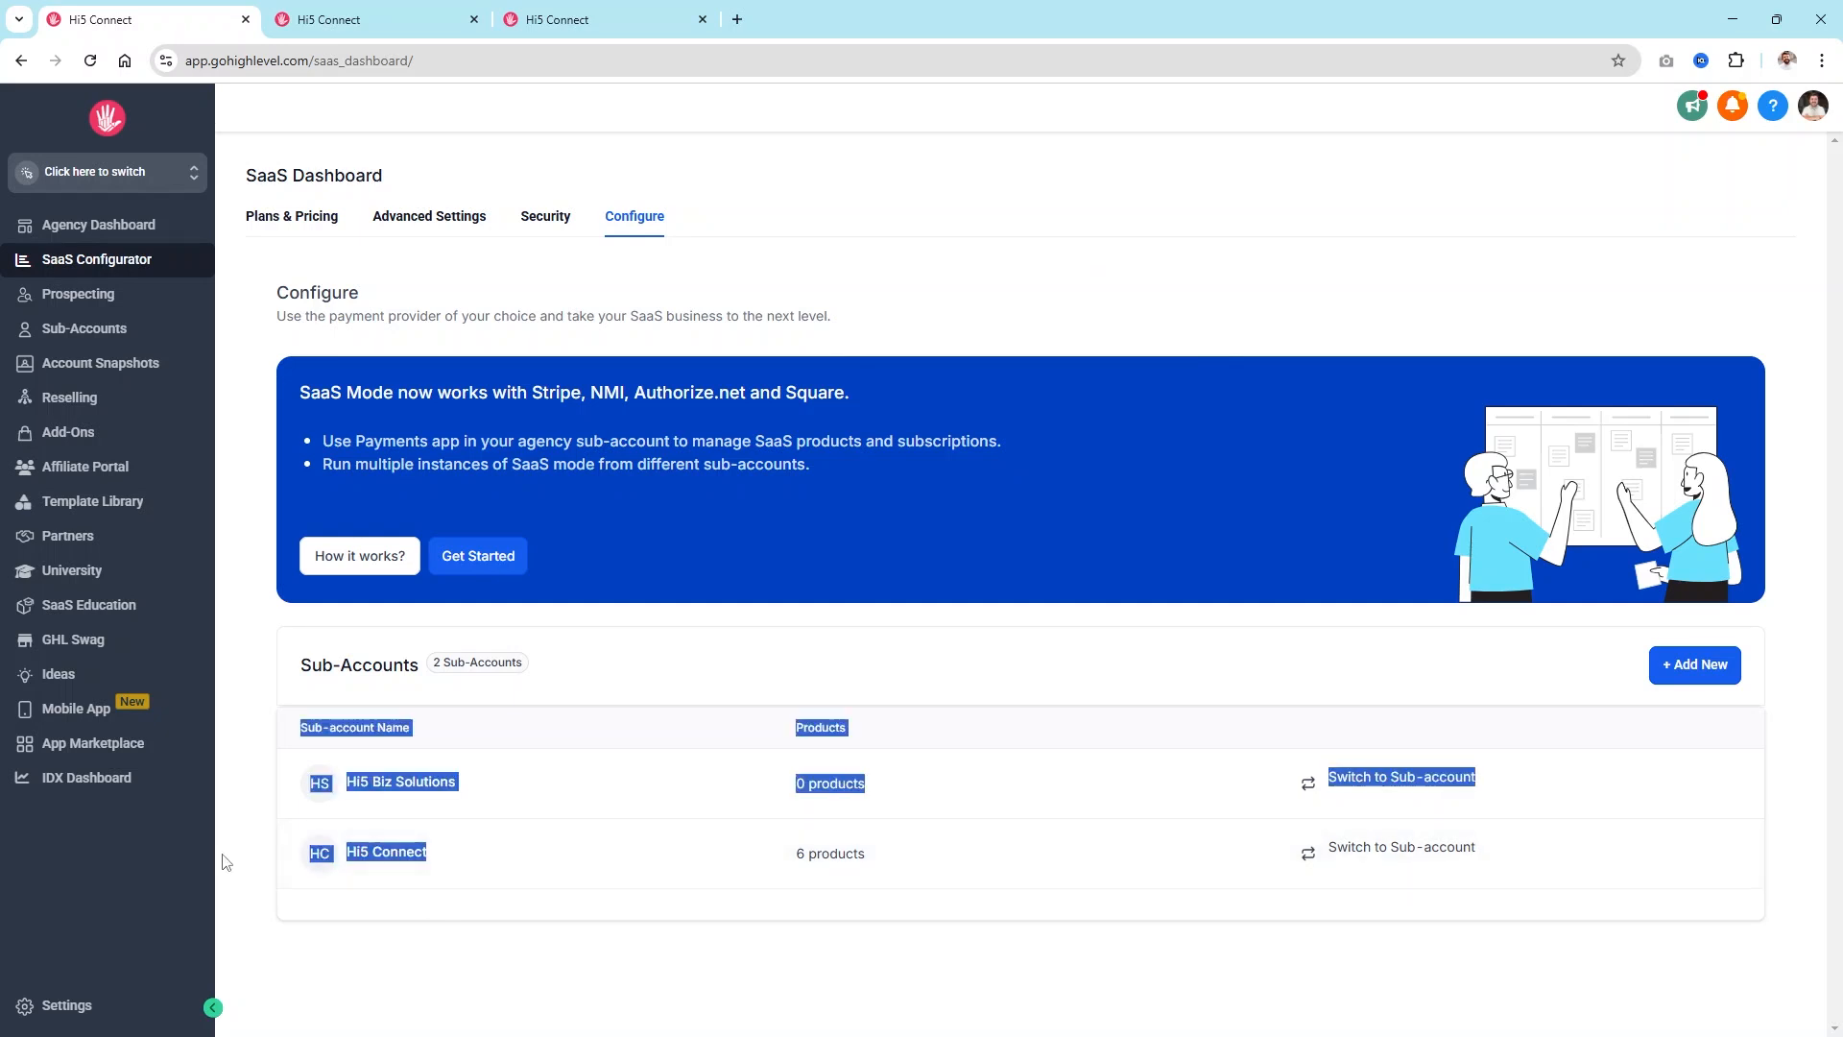
left_click(740, 656)
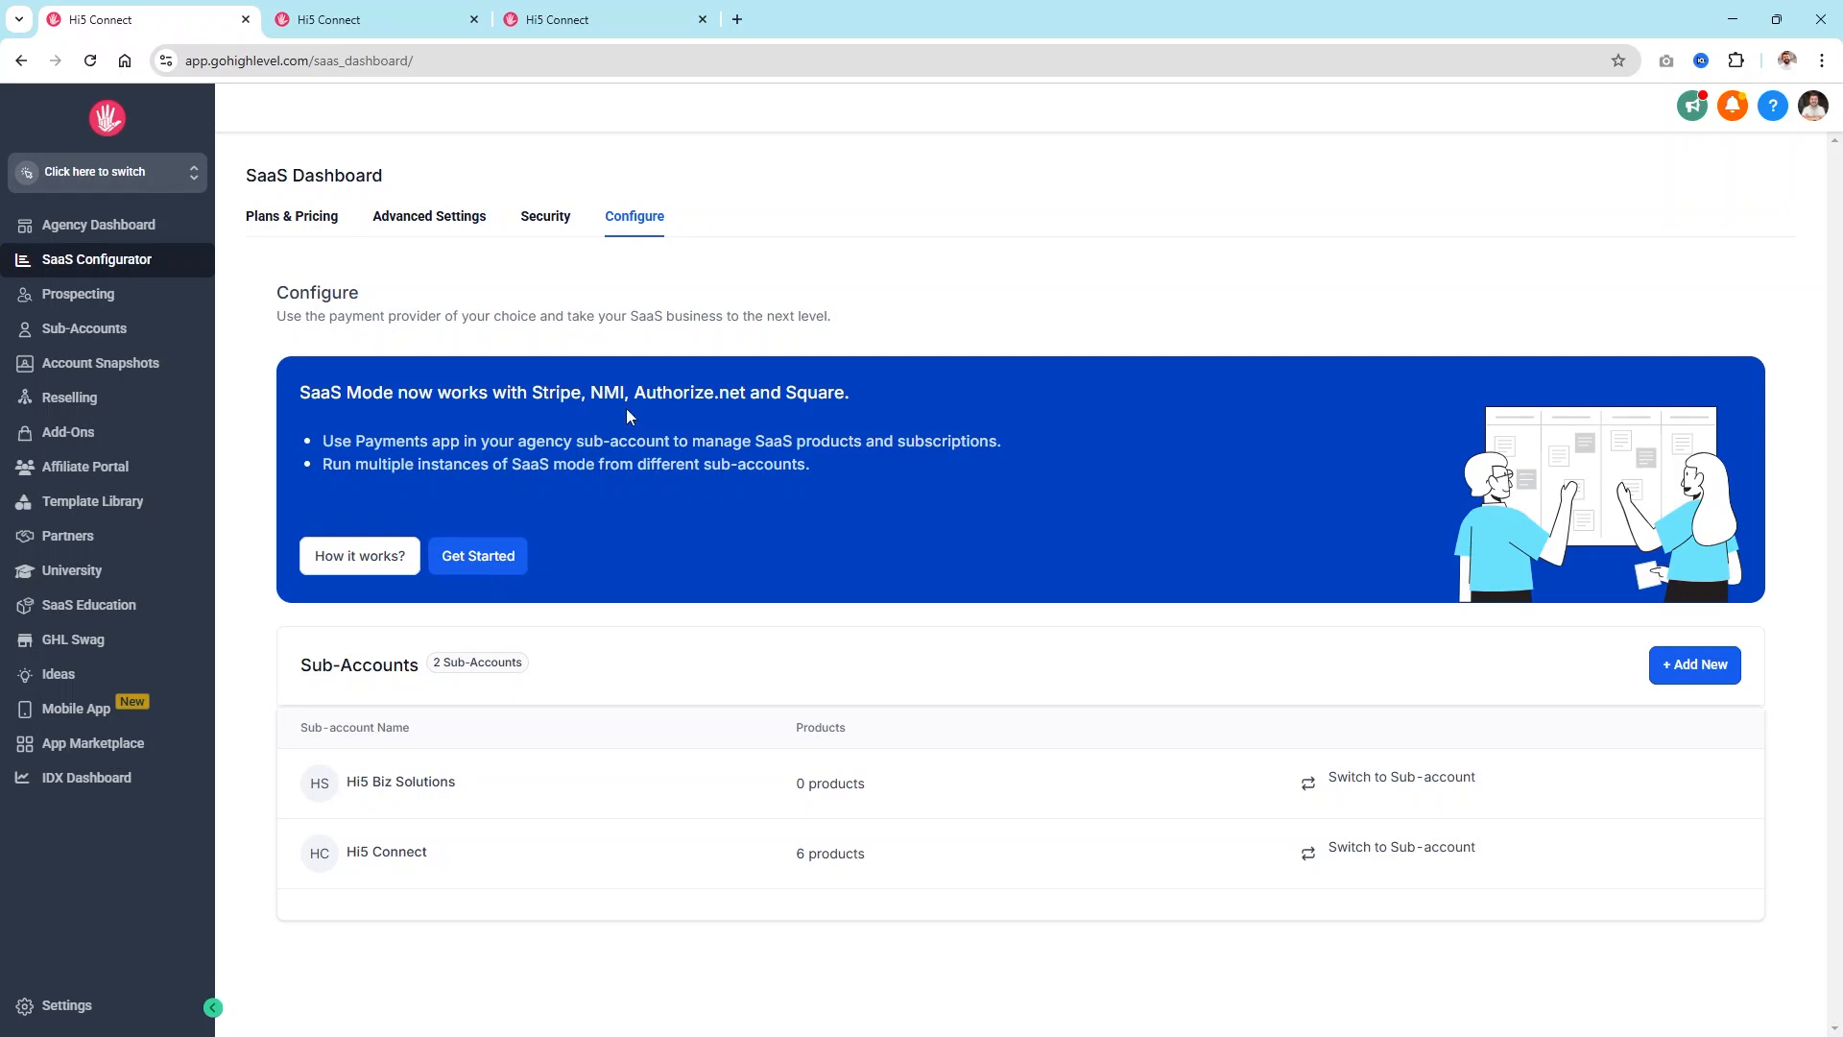
Step: Check the agency's Stripe integration settings and return to the SaaS Configure page
left_click(411, 11)
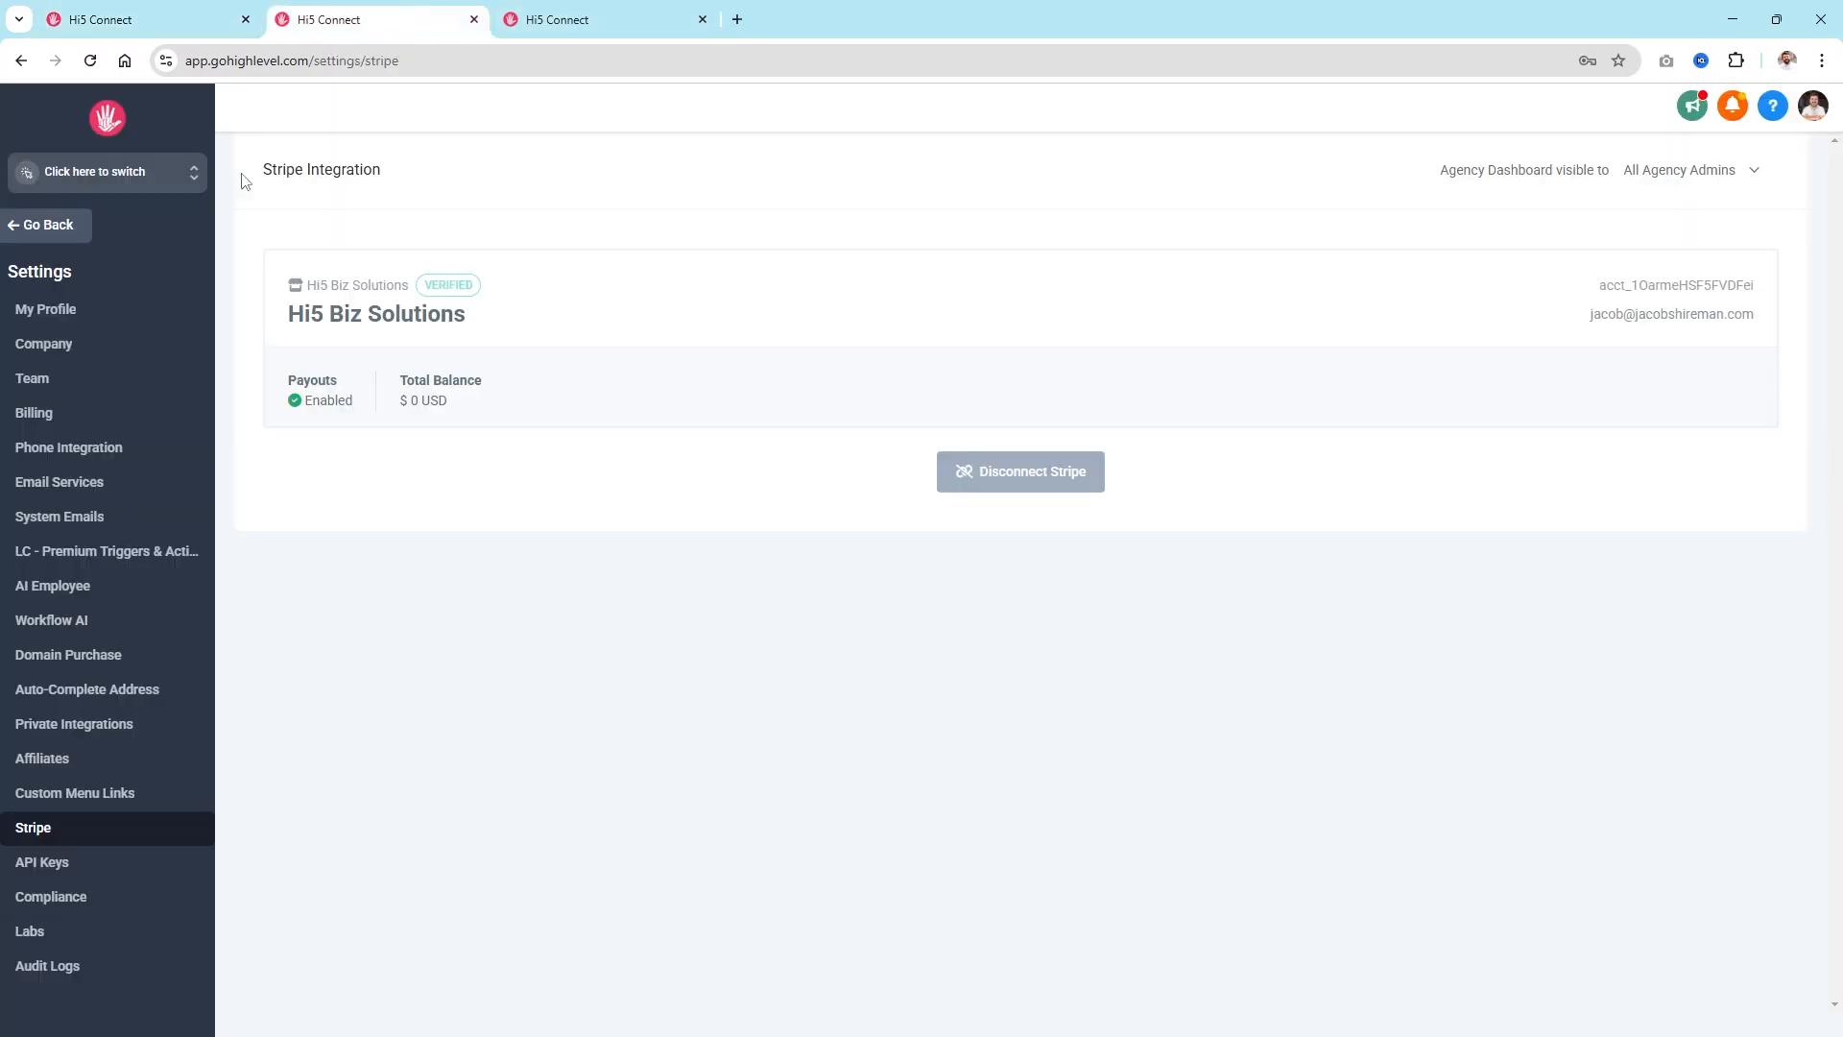
left_click(164, 10)
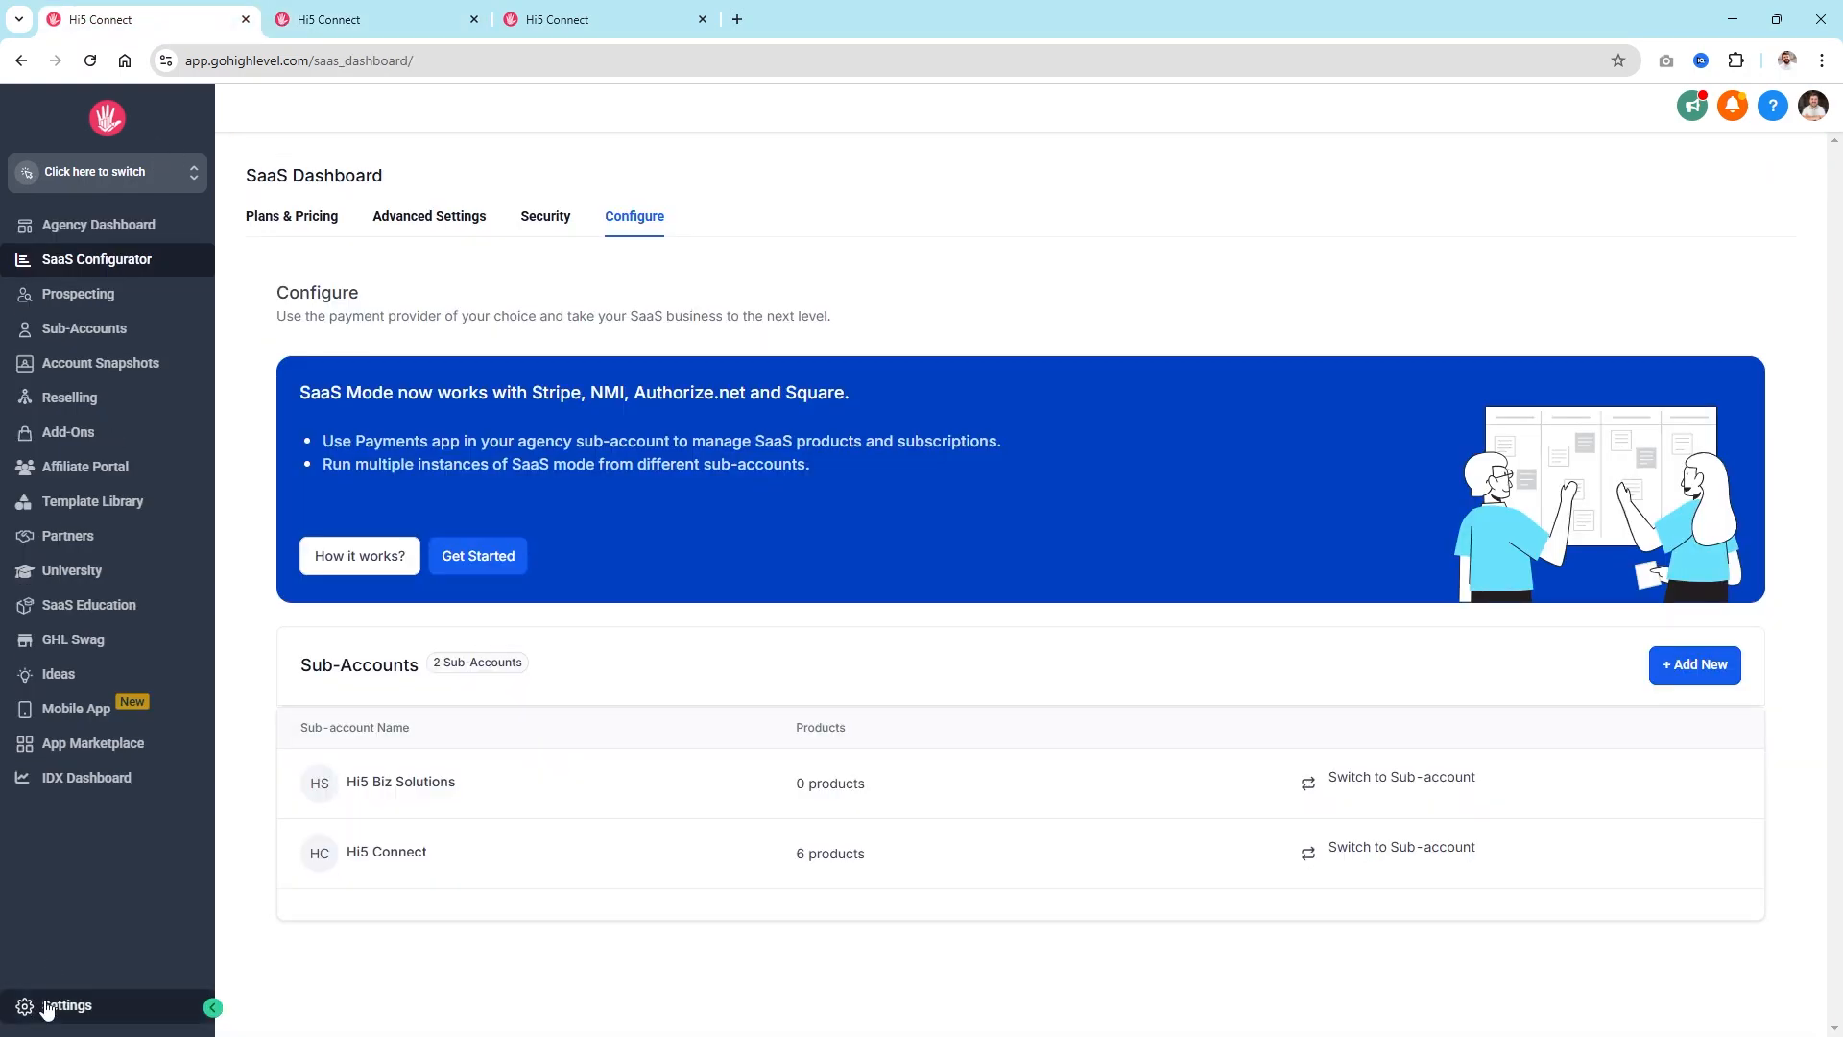
left_click(362, 8)
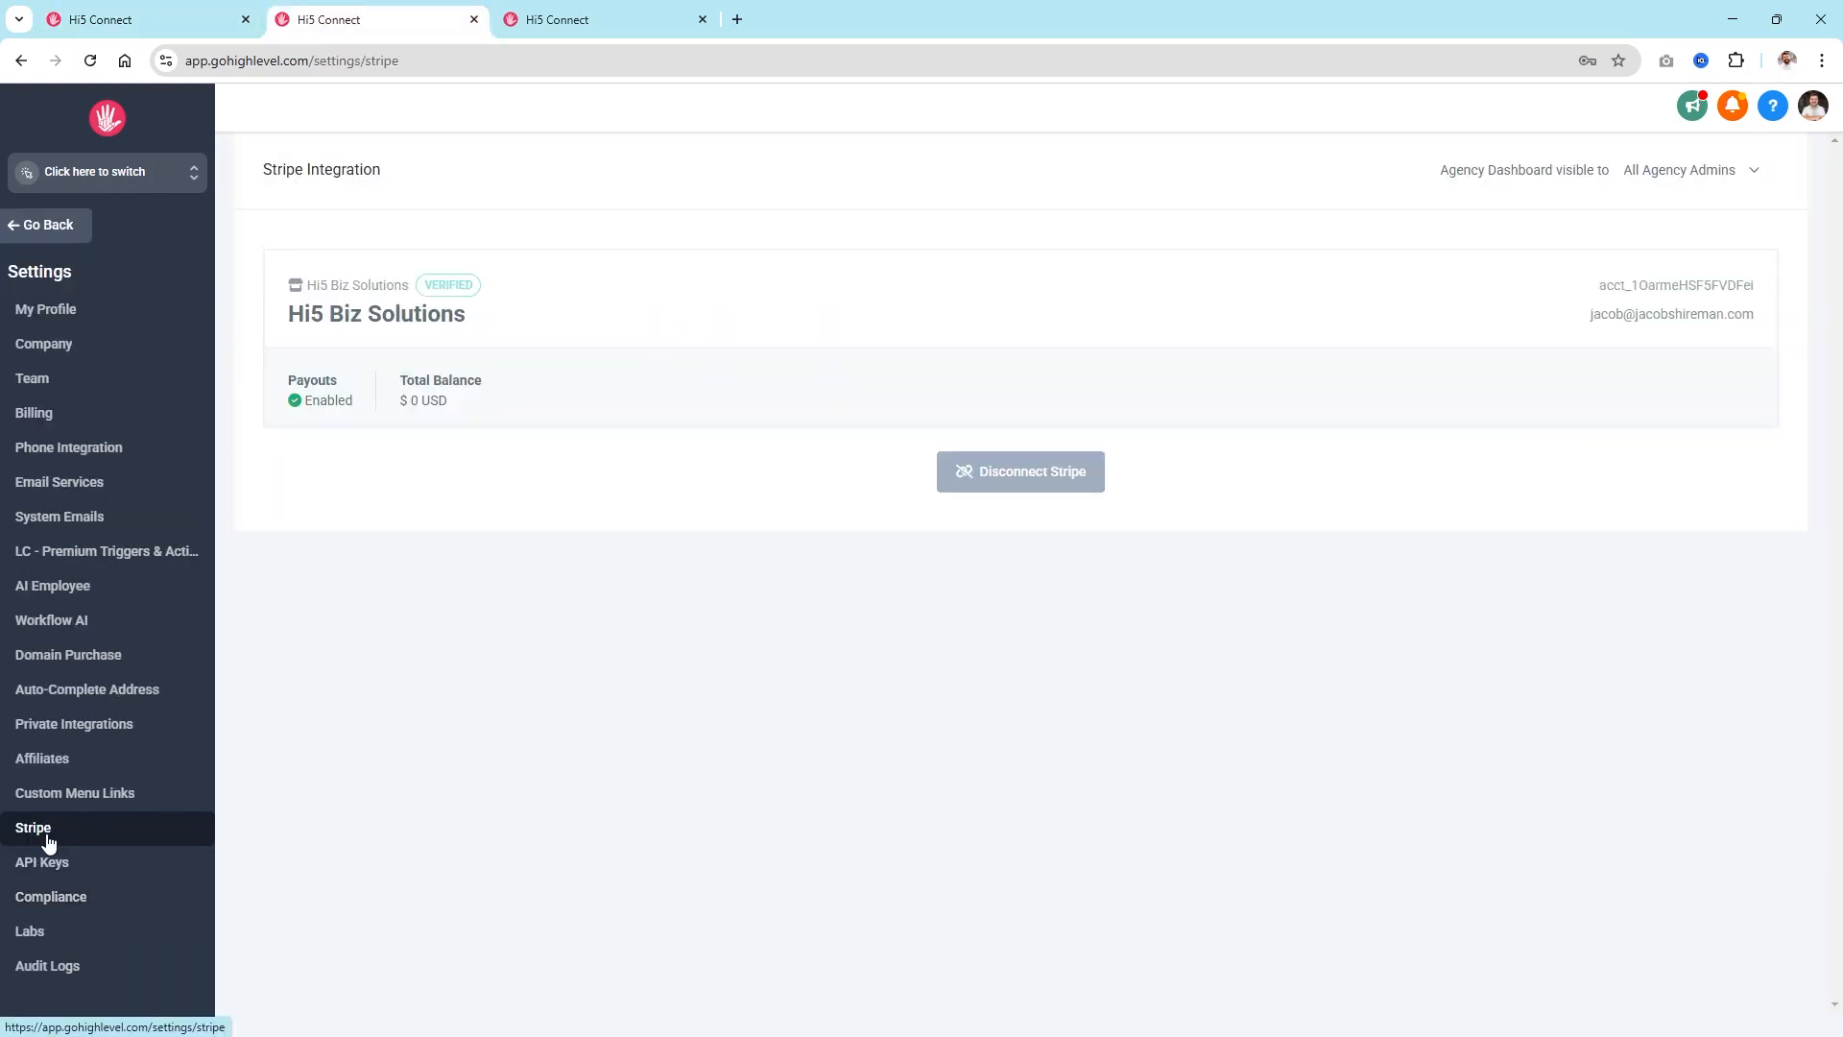
left_click(159, 7)
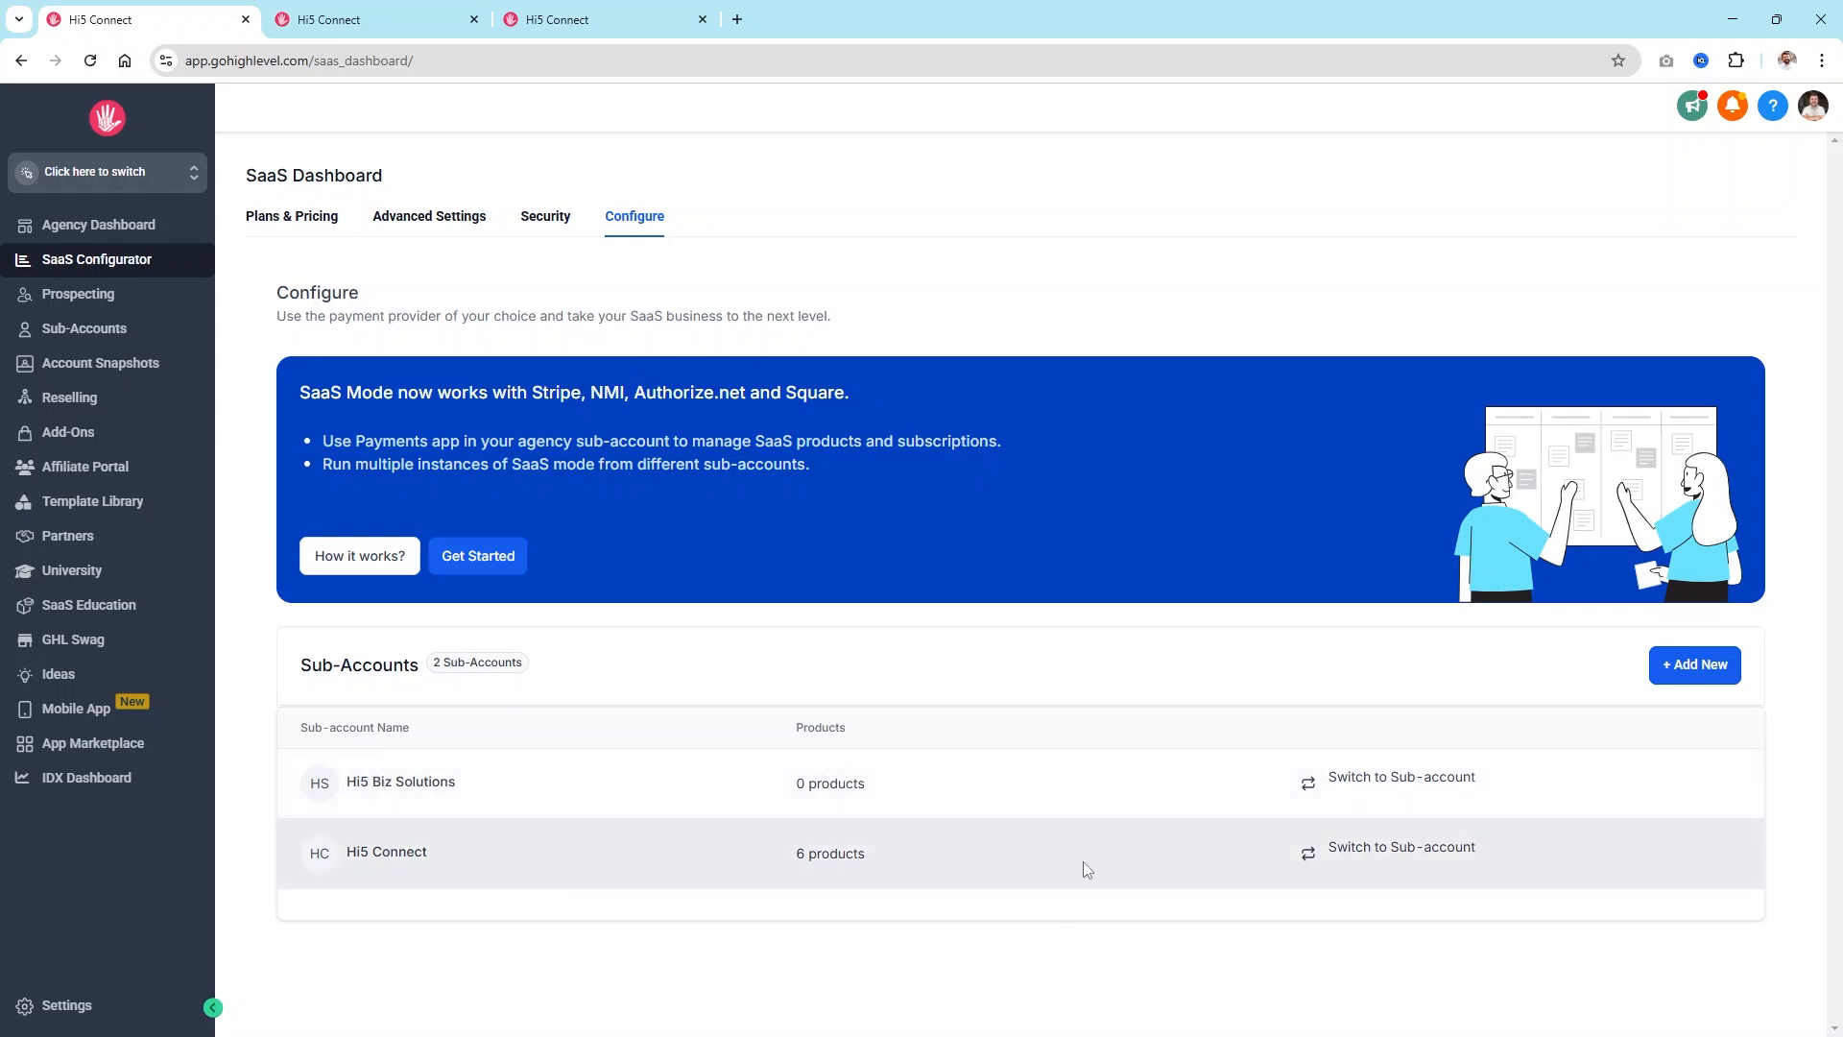
Step: Return to Plans & Pricing and check the Premium plan's extra options without deleting the plan
left_click(326, 215)
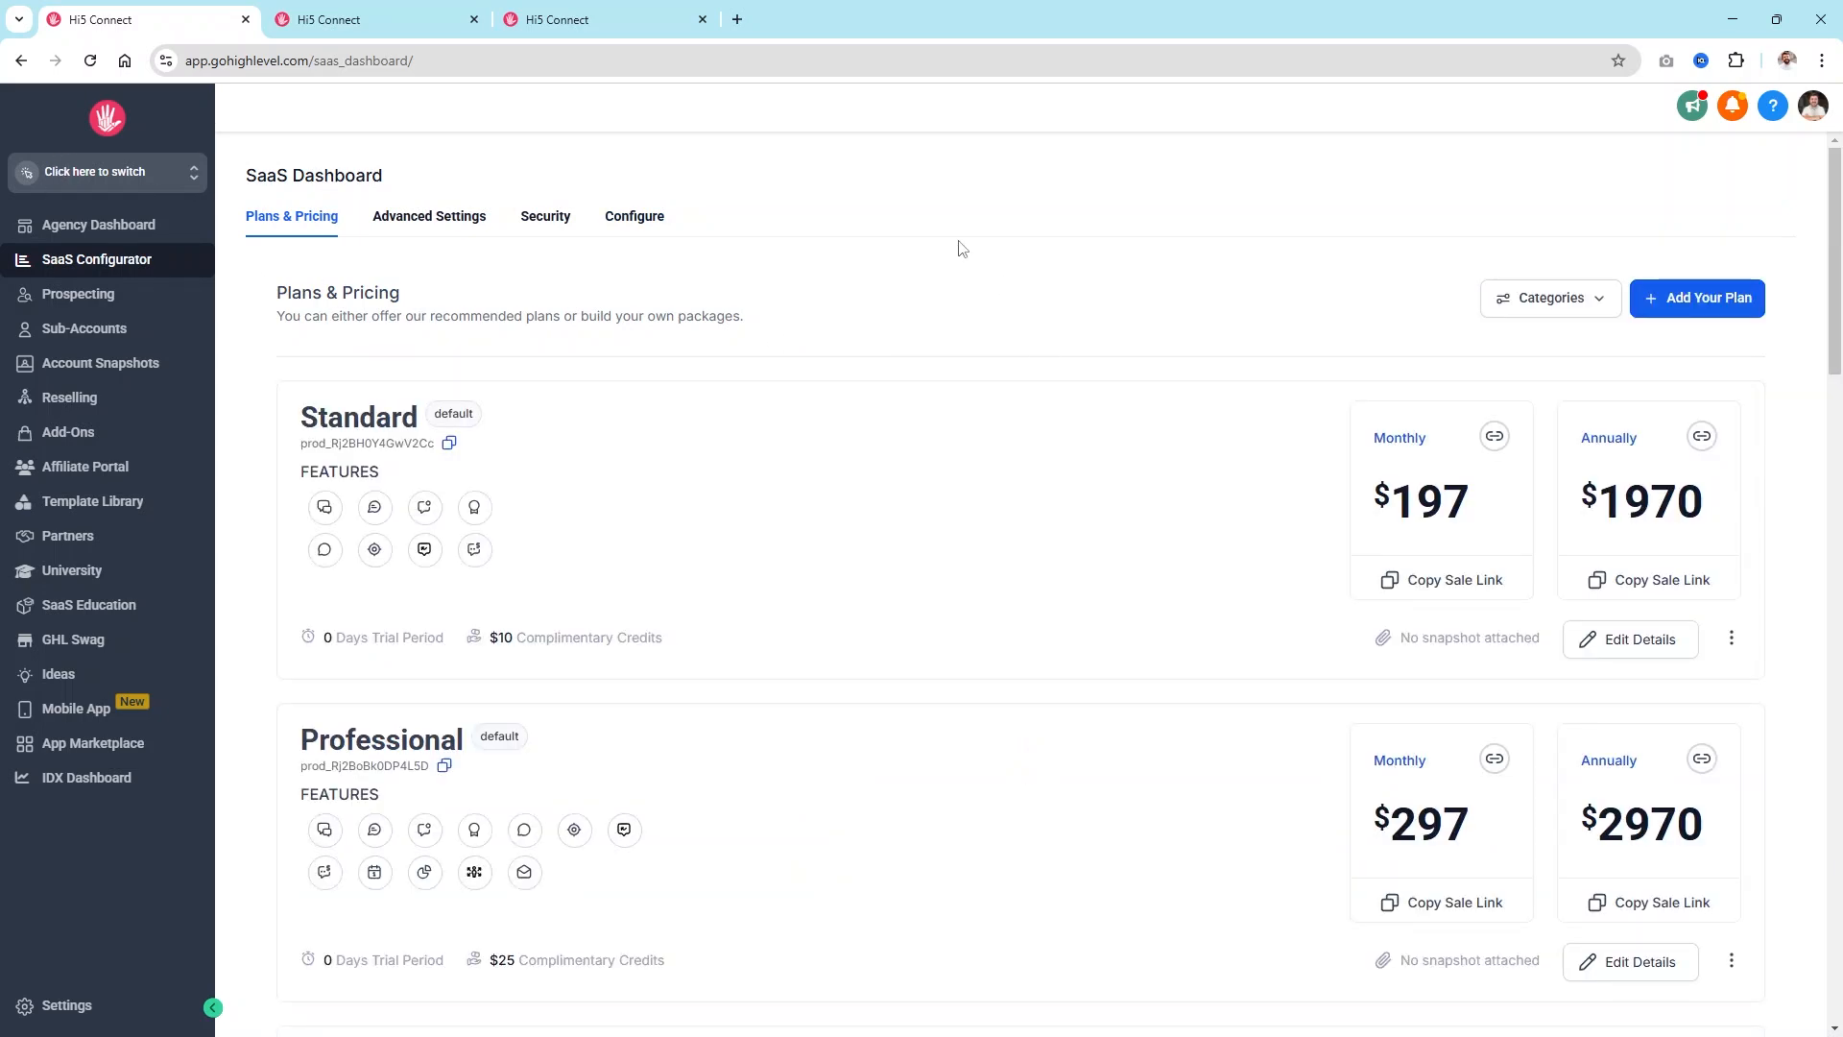
scroll(993, 408, "down", 5)
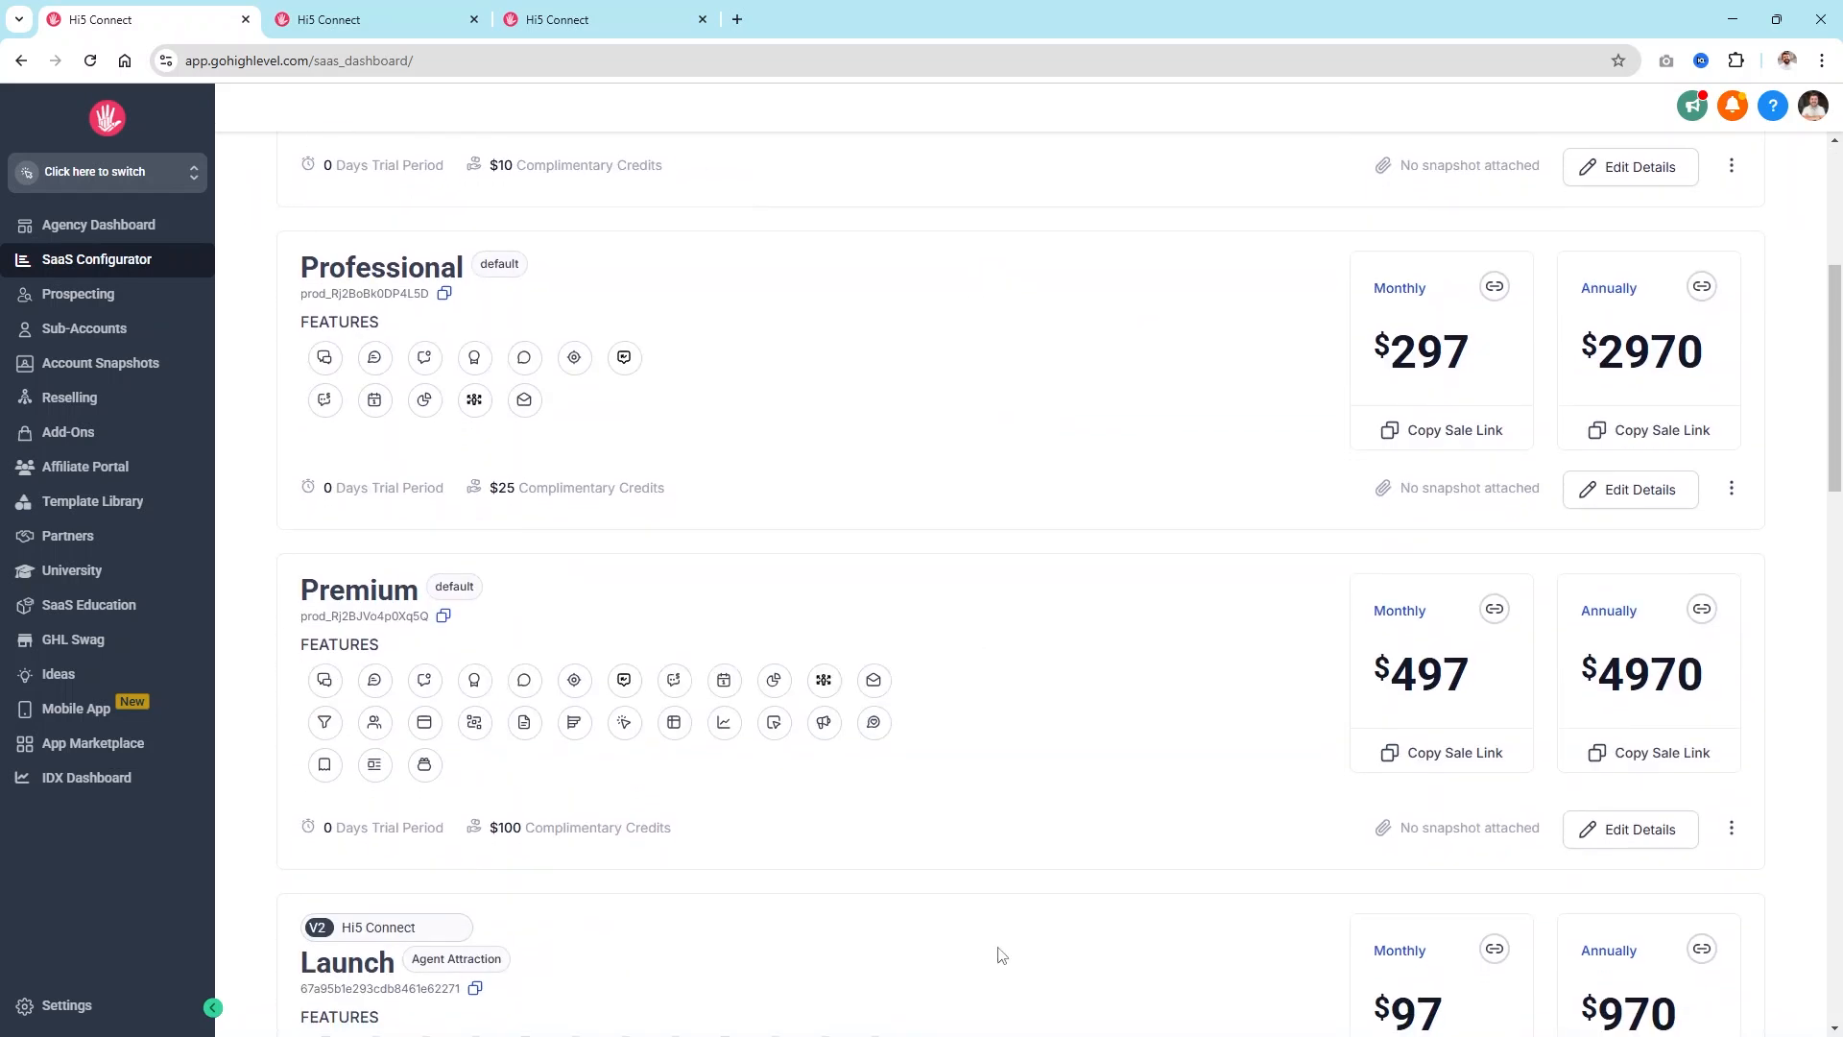
left_click(1732, 828)
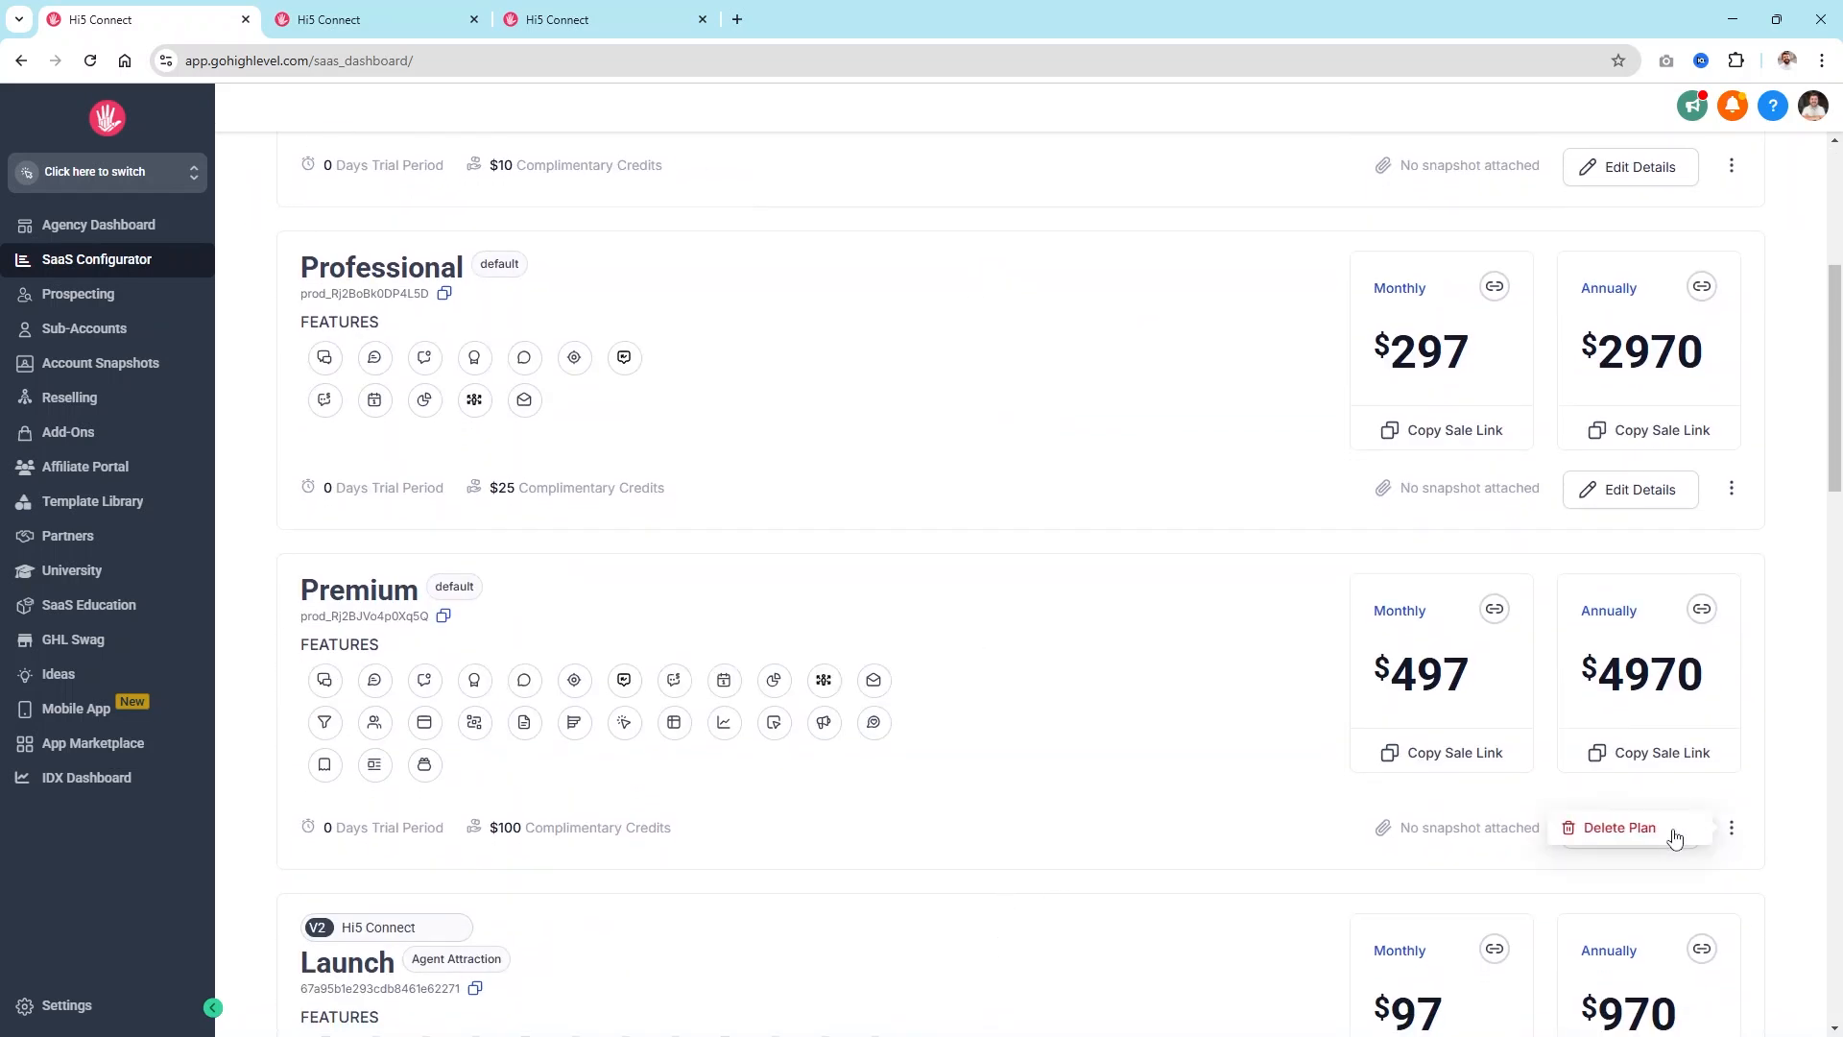
left_click(1228, 827)
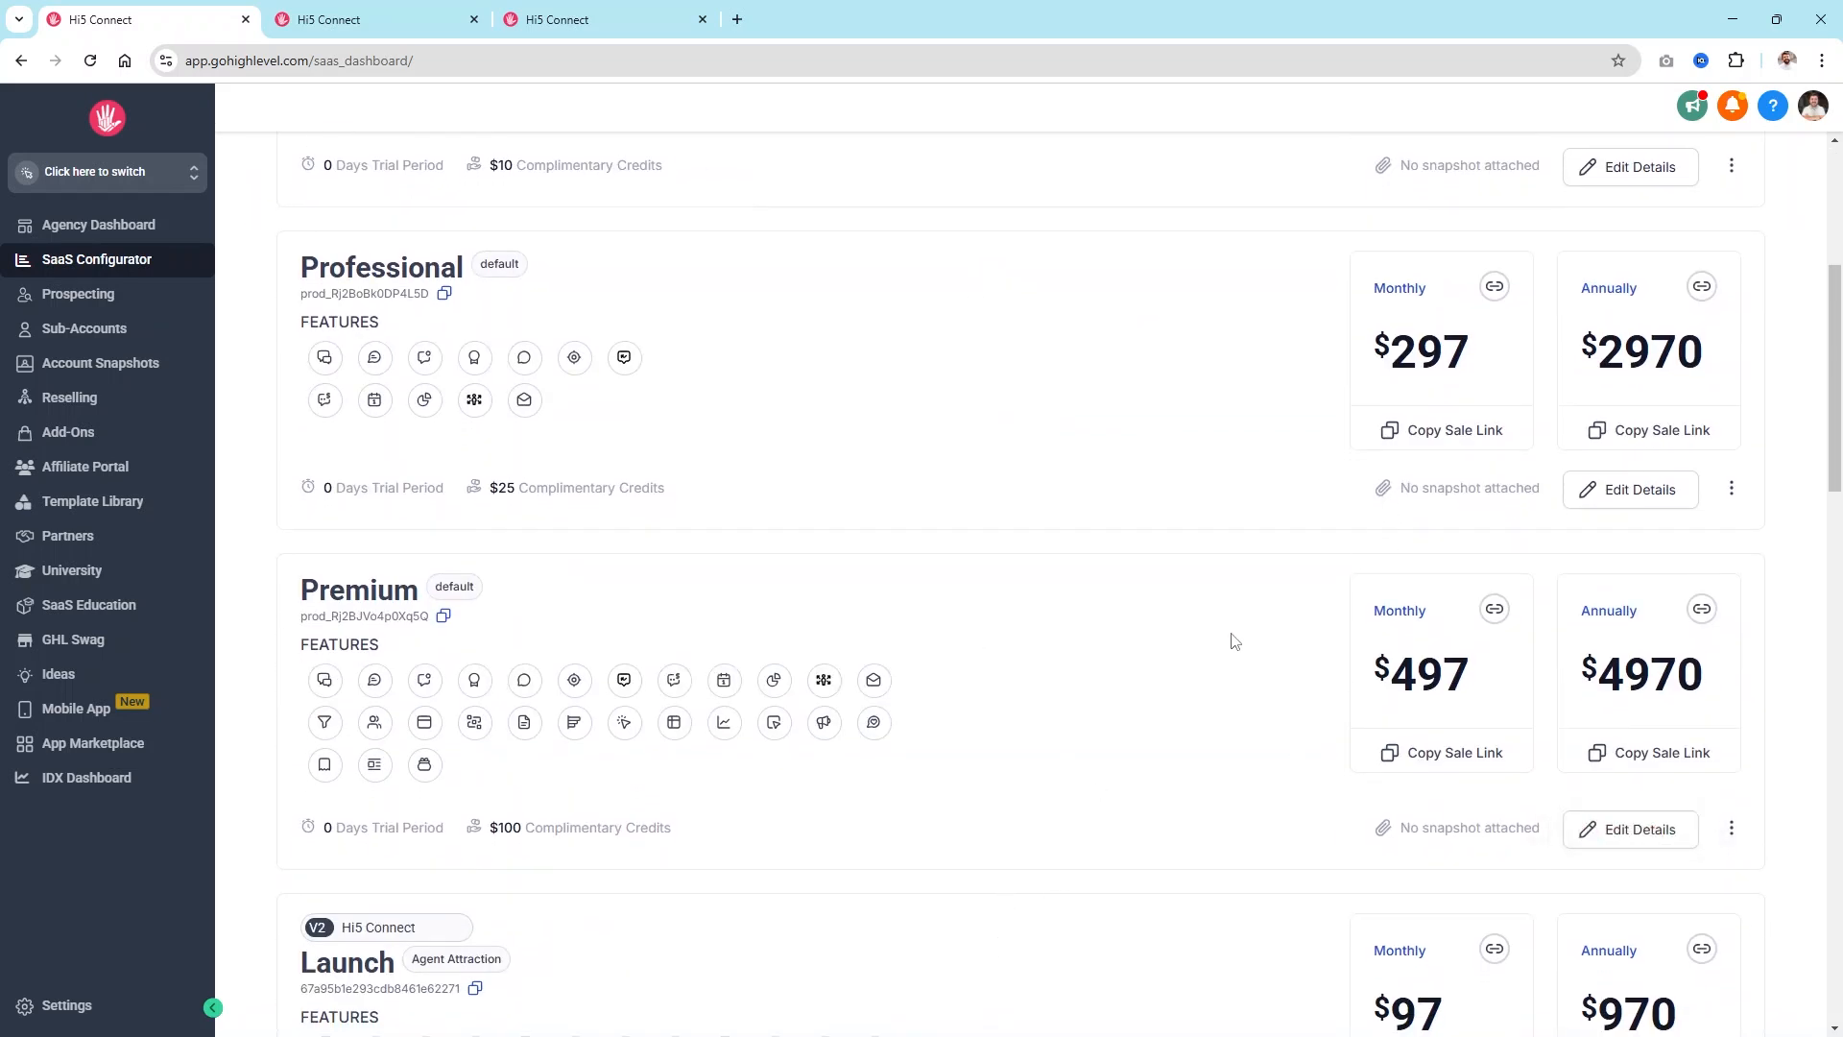
scroll(1045, 700, "up", 5)
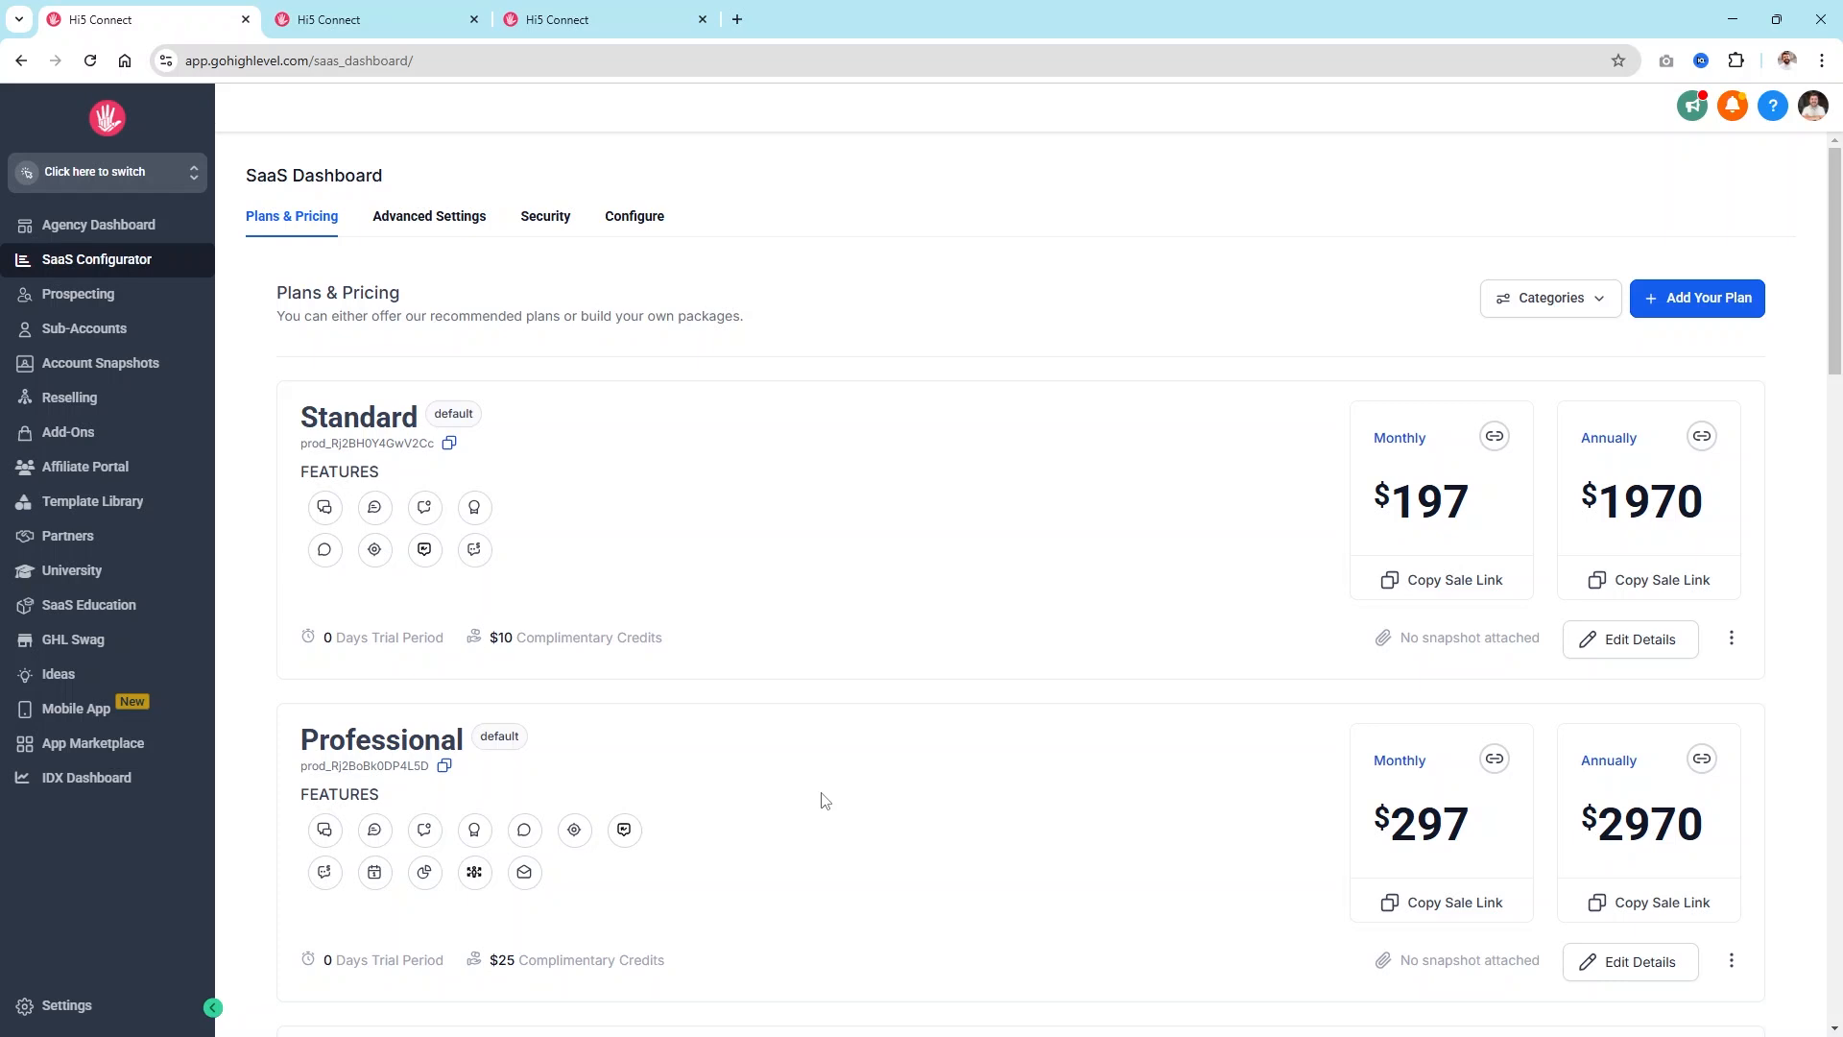
Step: Compare the default plans, starting with Standard, with the plans carrying the V2 Hi5 Connect label, such as Thrive Plan
scroll(358, 273, "down", 2)
double_click(308, 261)
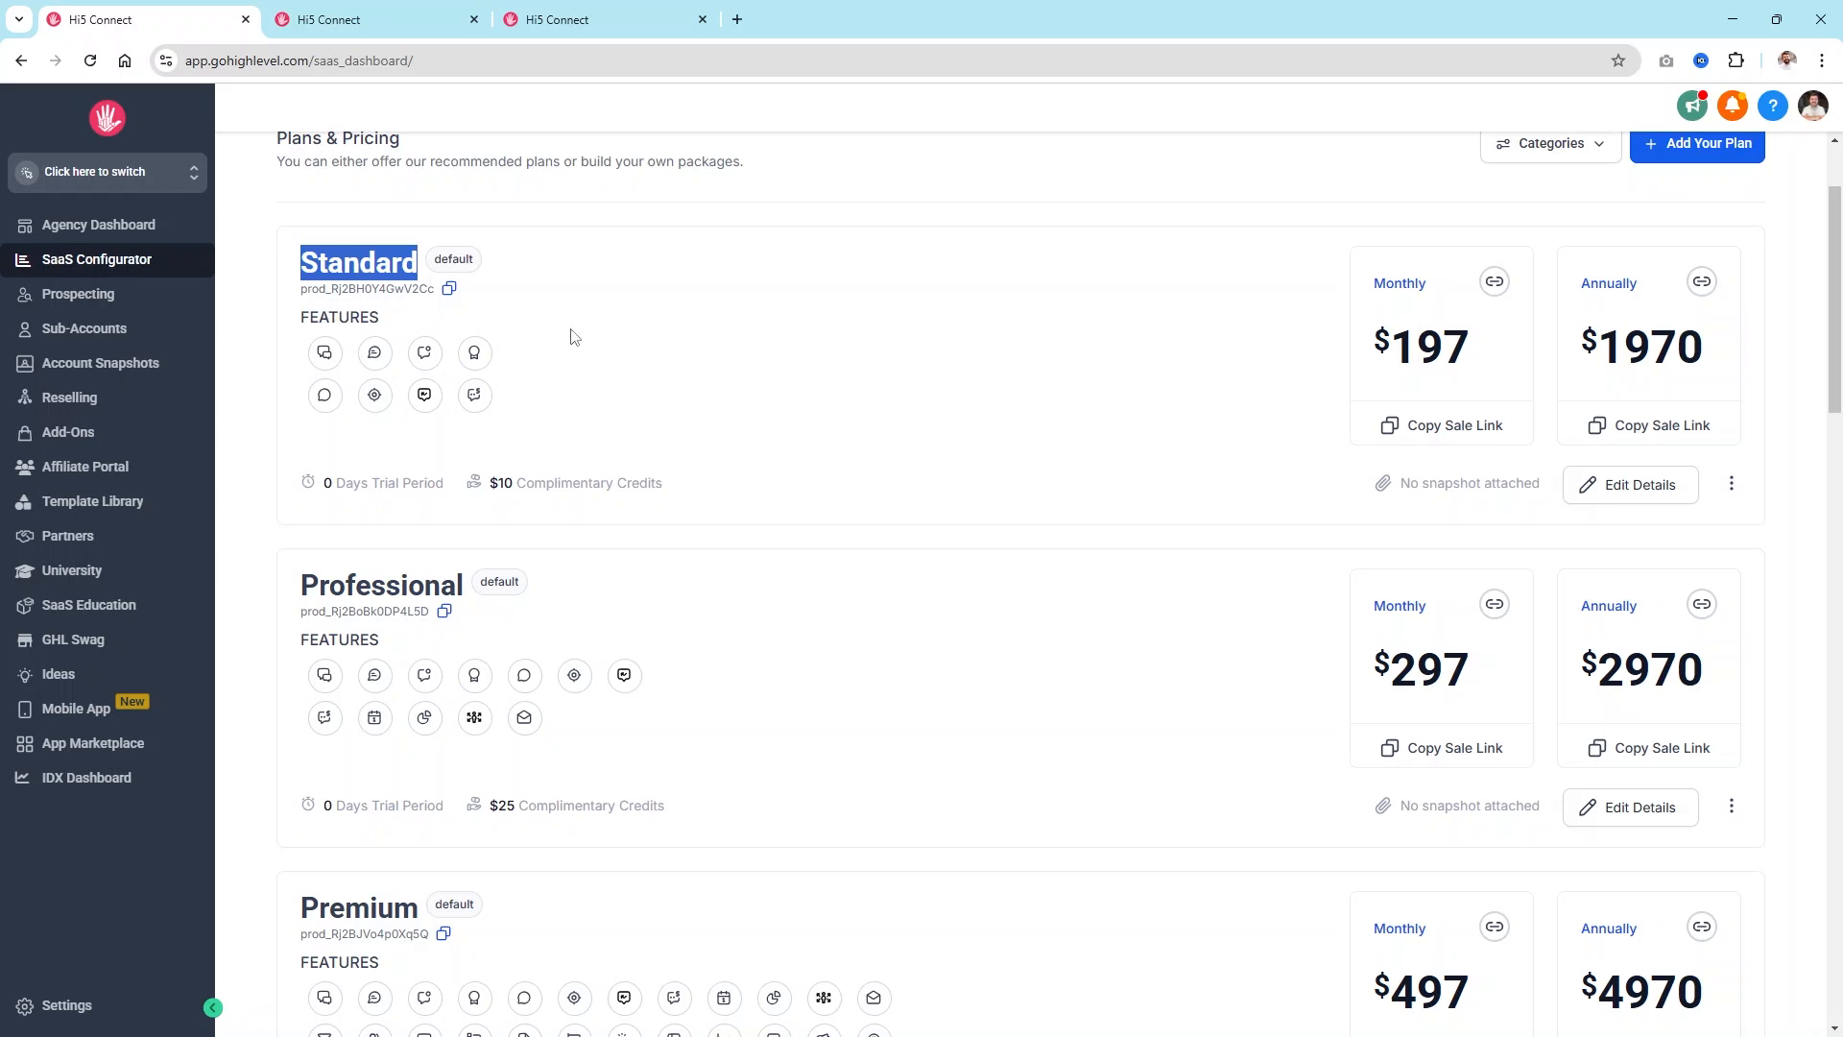
scroll(596, 427, "down", 8)
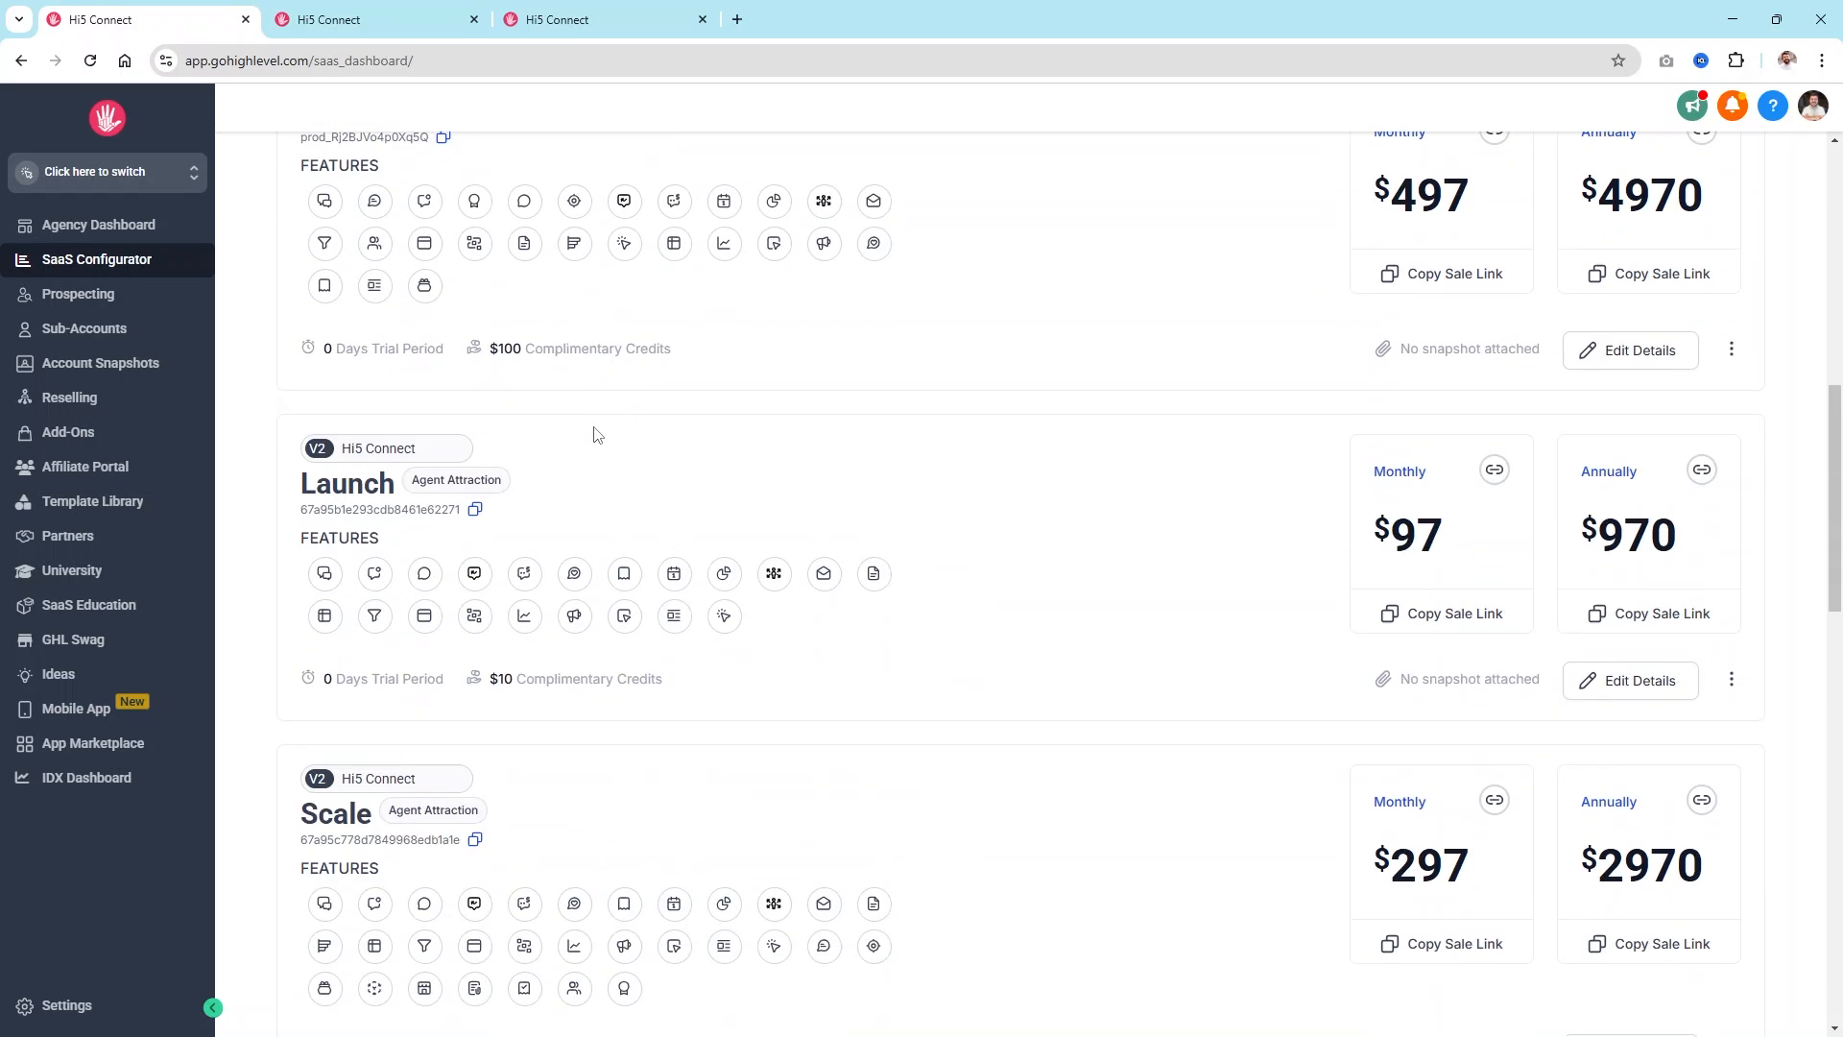
scroll(596, 423, "down", 15)
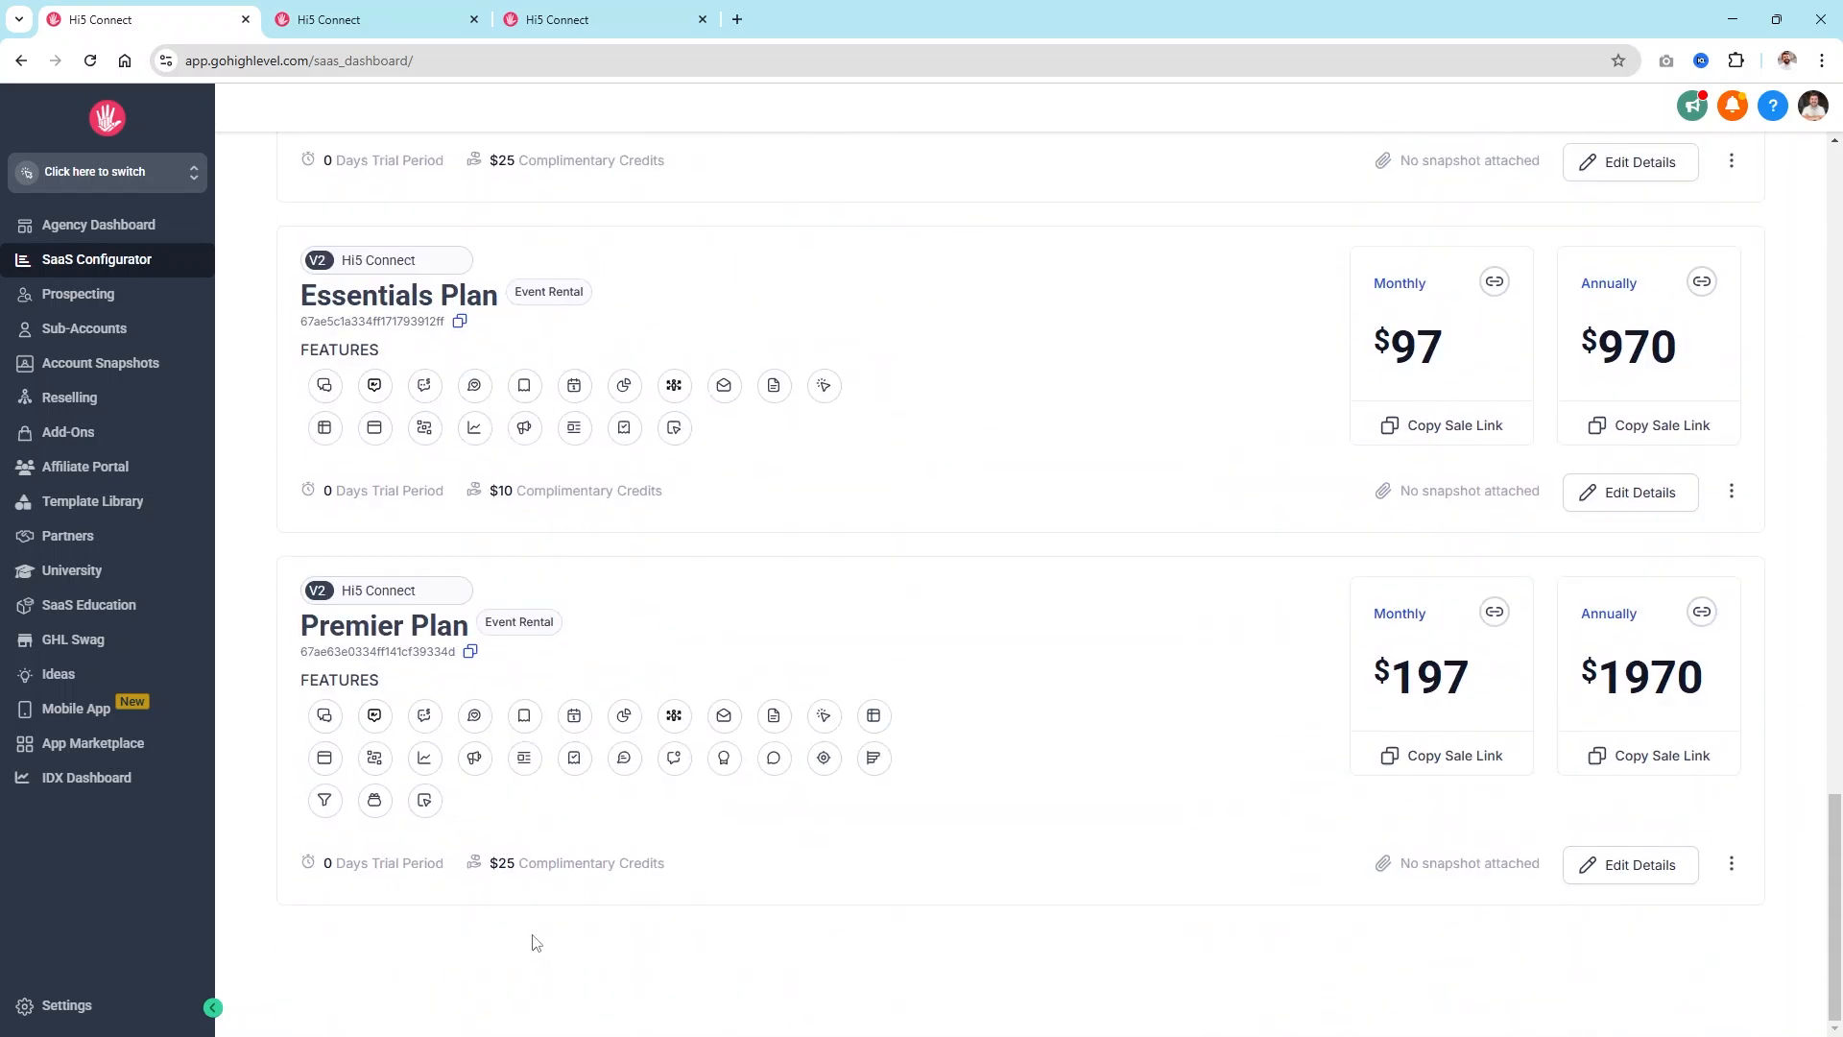
scroll(500, 838, "up", 1)
scroll(500, 837, "up", 20)
scroll(501, 838, "down", 20)
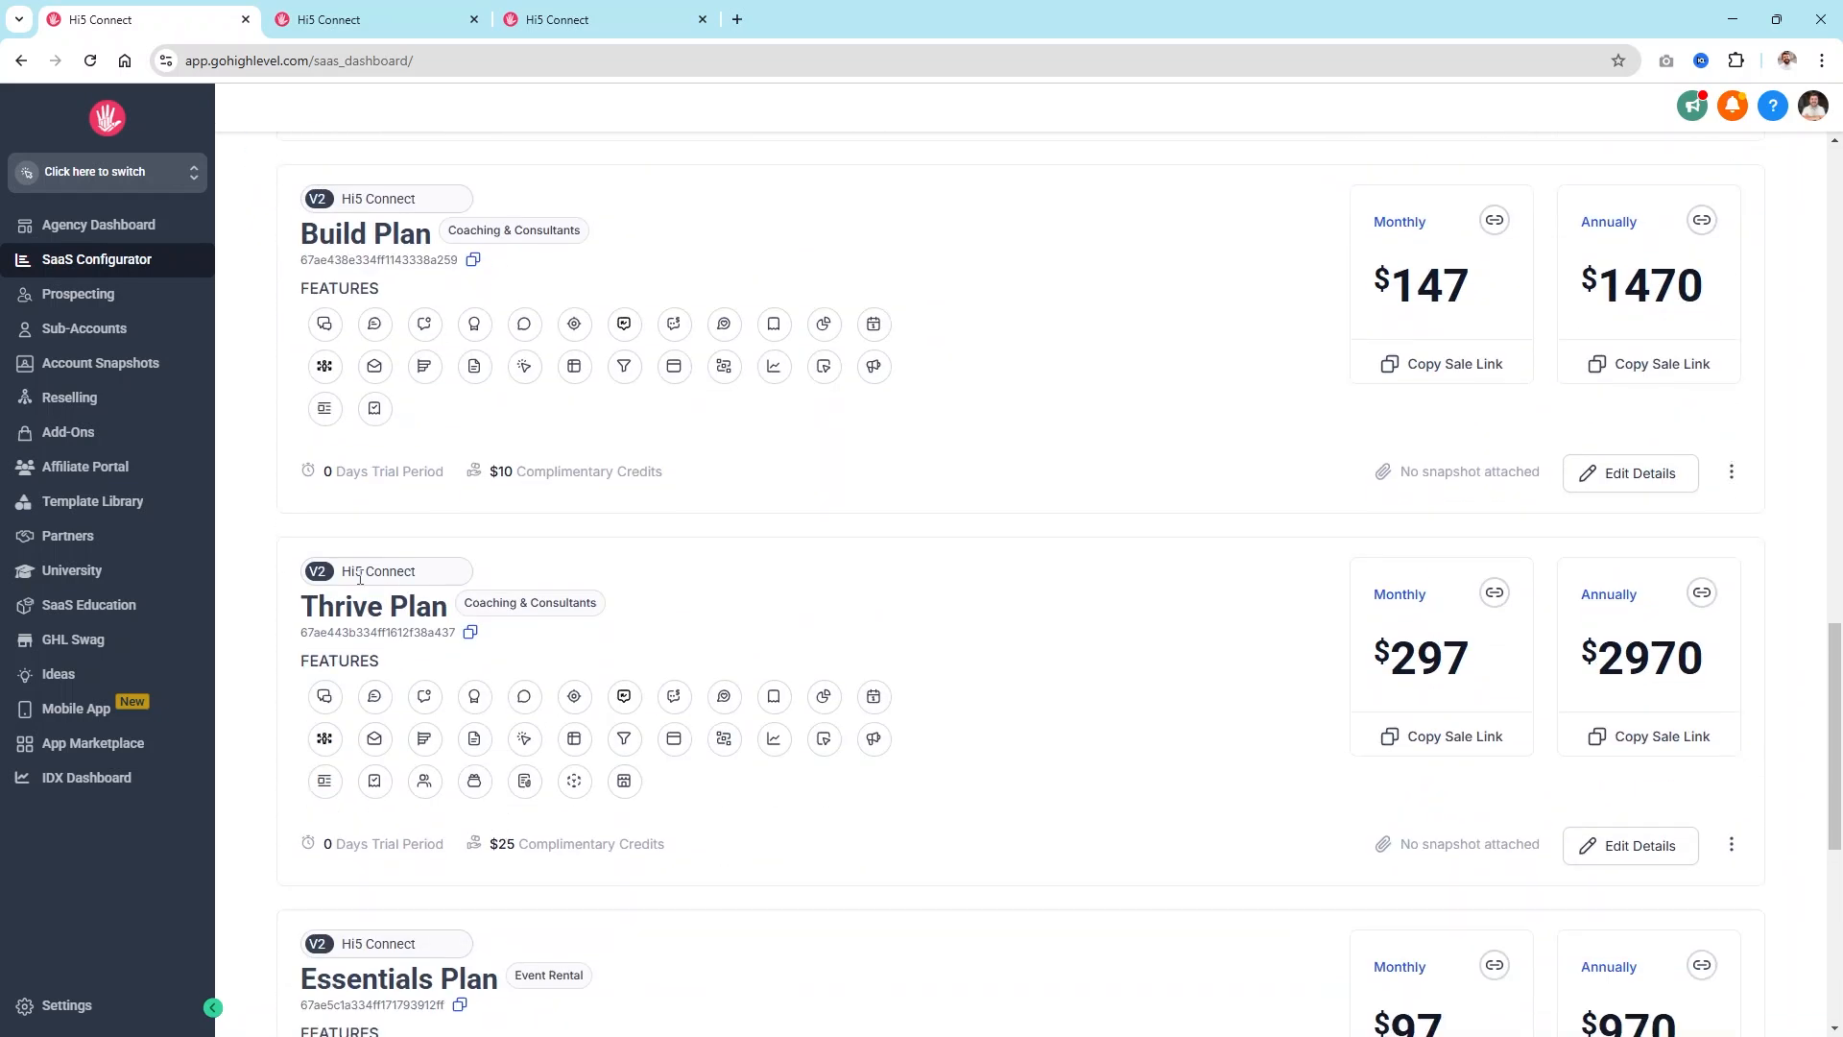
left_click_drag(305, 573, 487, 576)
left_click(835, 608)
scroll(835, 608, "up", 10)
scroll(400, 370, "up", 3)
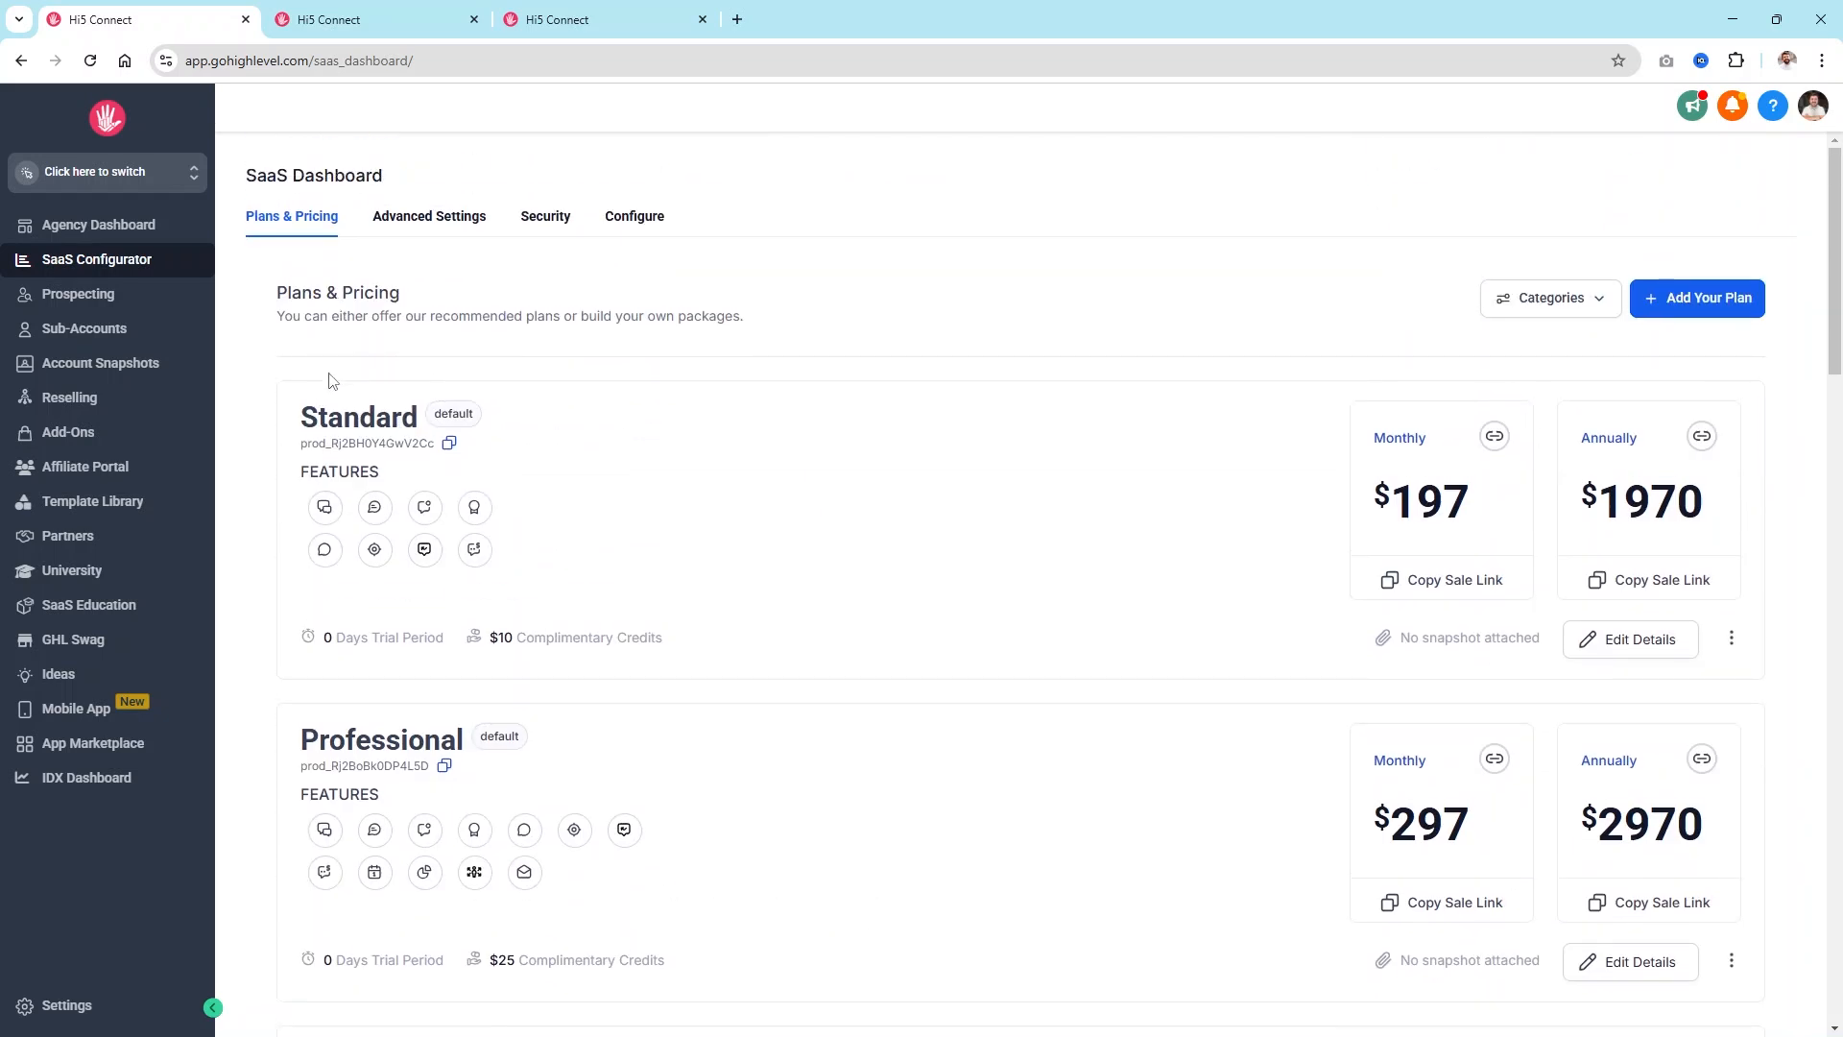
Step: Review the default Standard, Professional and Premium plans in the plan list once more
scroll(768, 777, "down", 4)
scroll(767, 777, "down", 1)
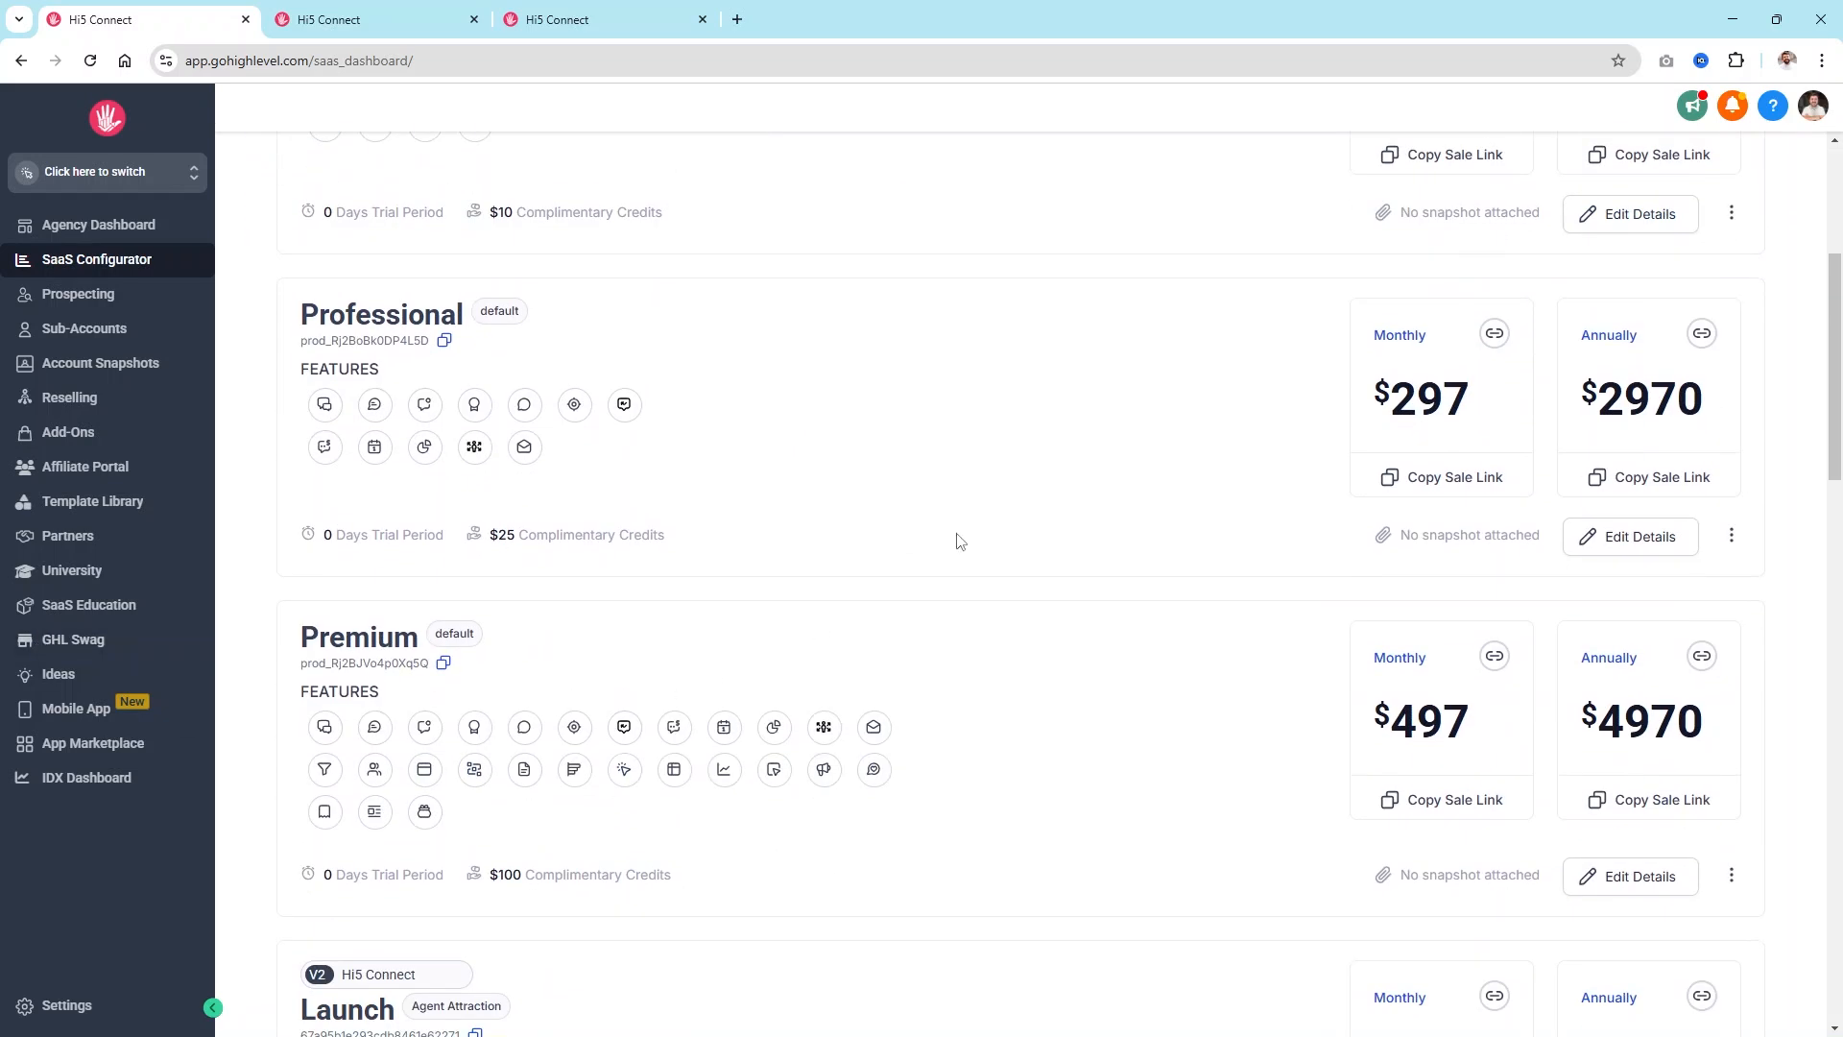
scroll(958, 538, "up", 4)
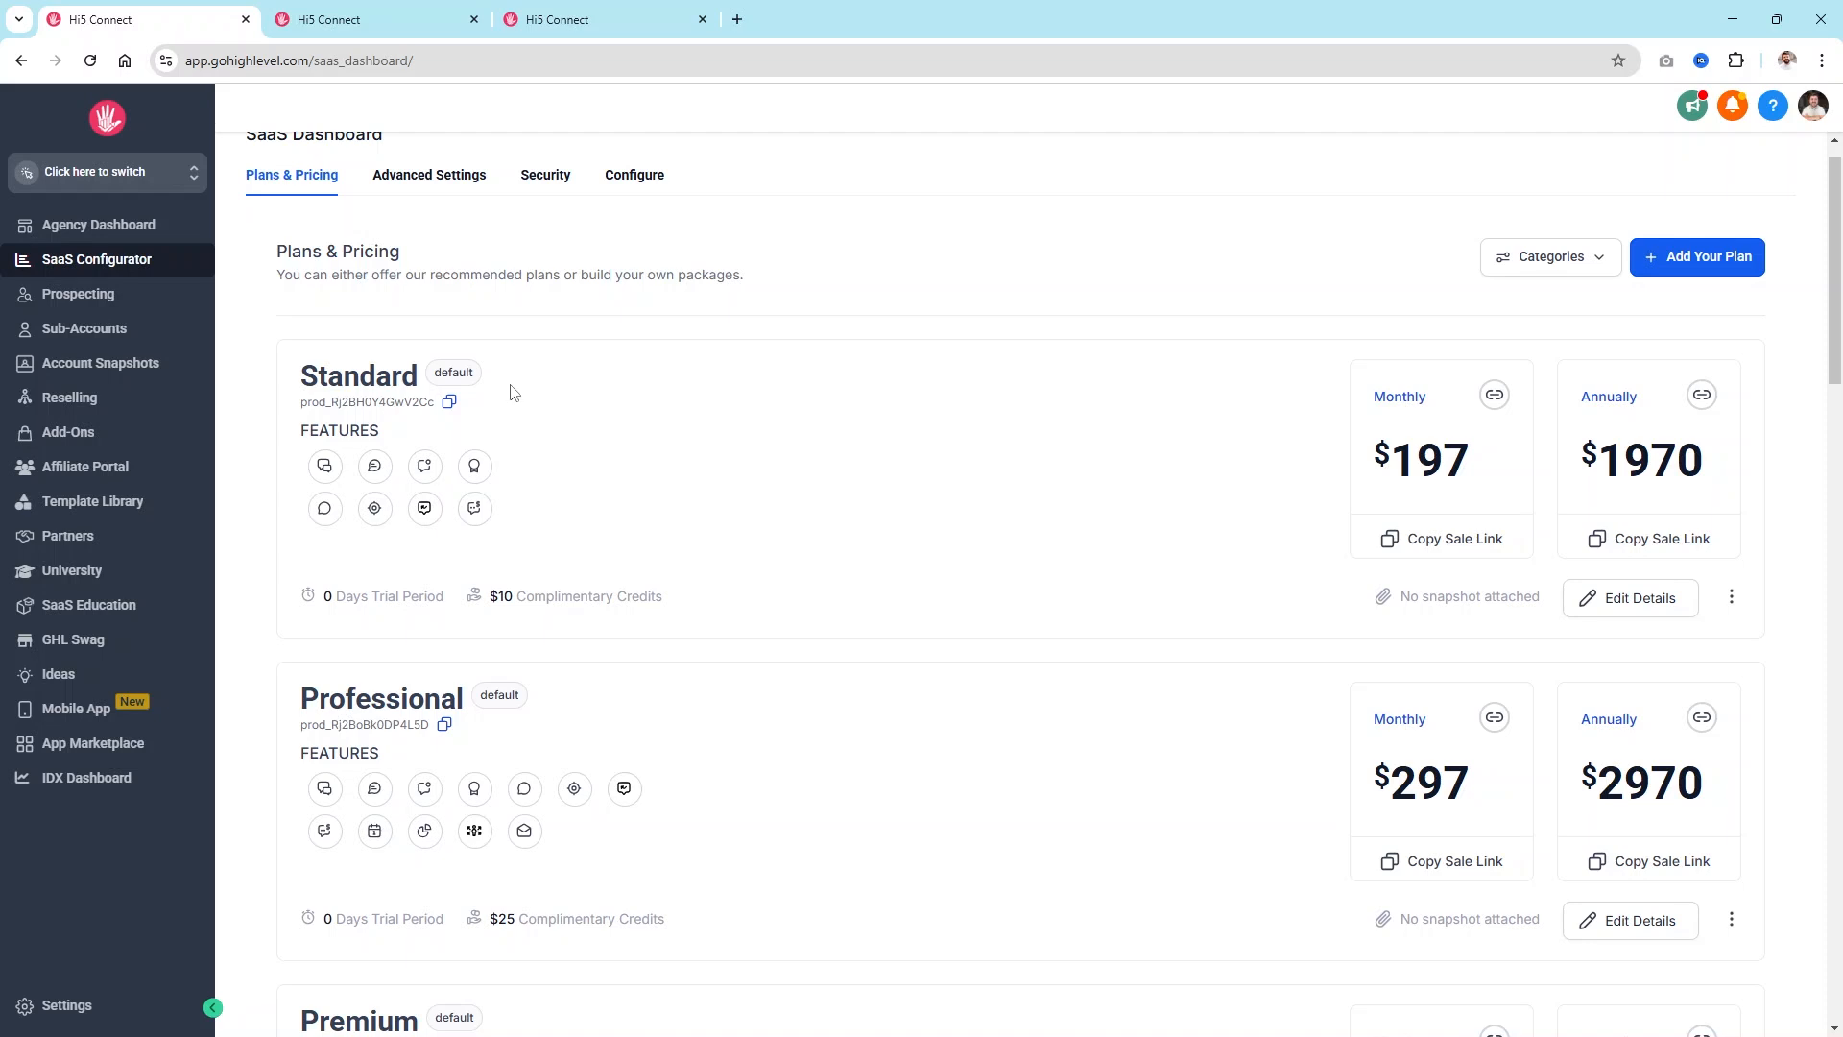
scroll(522, 195, "down", 3)
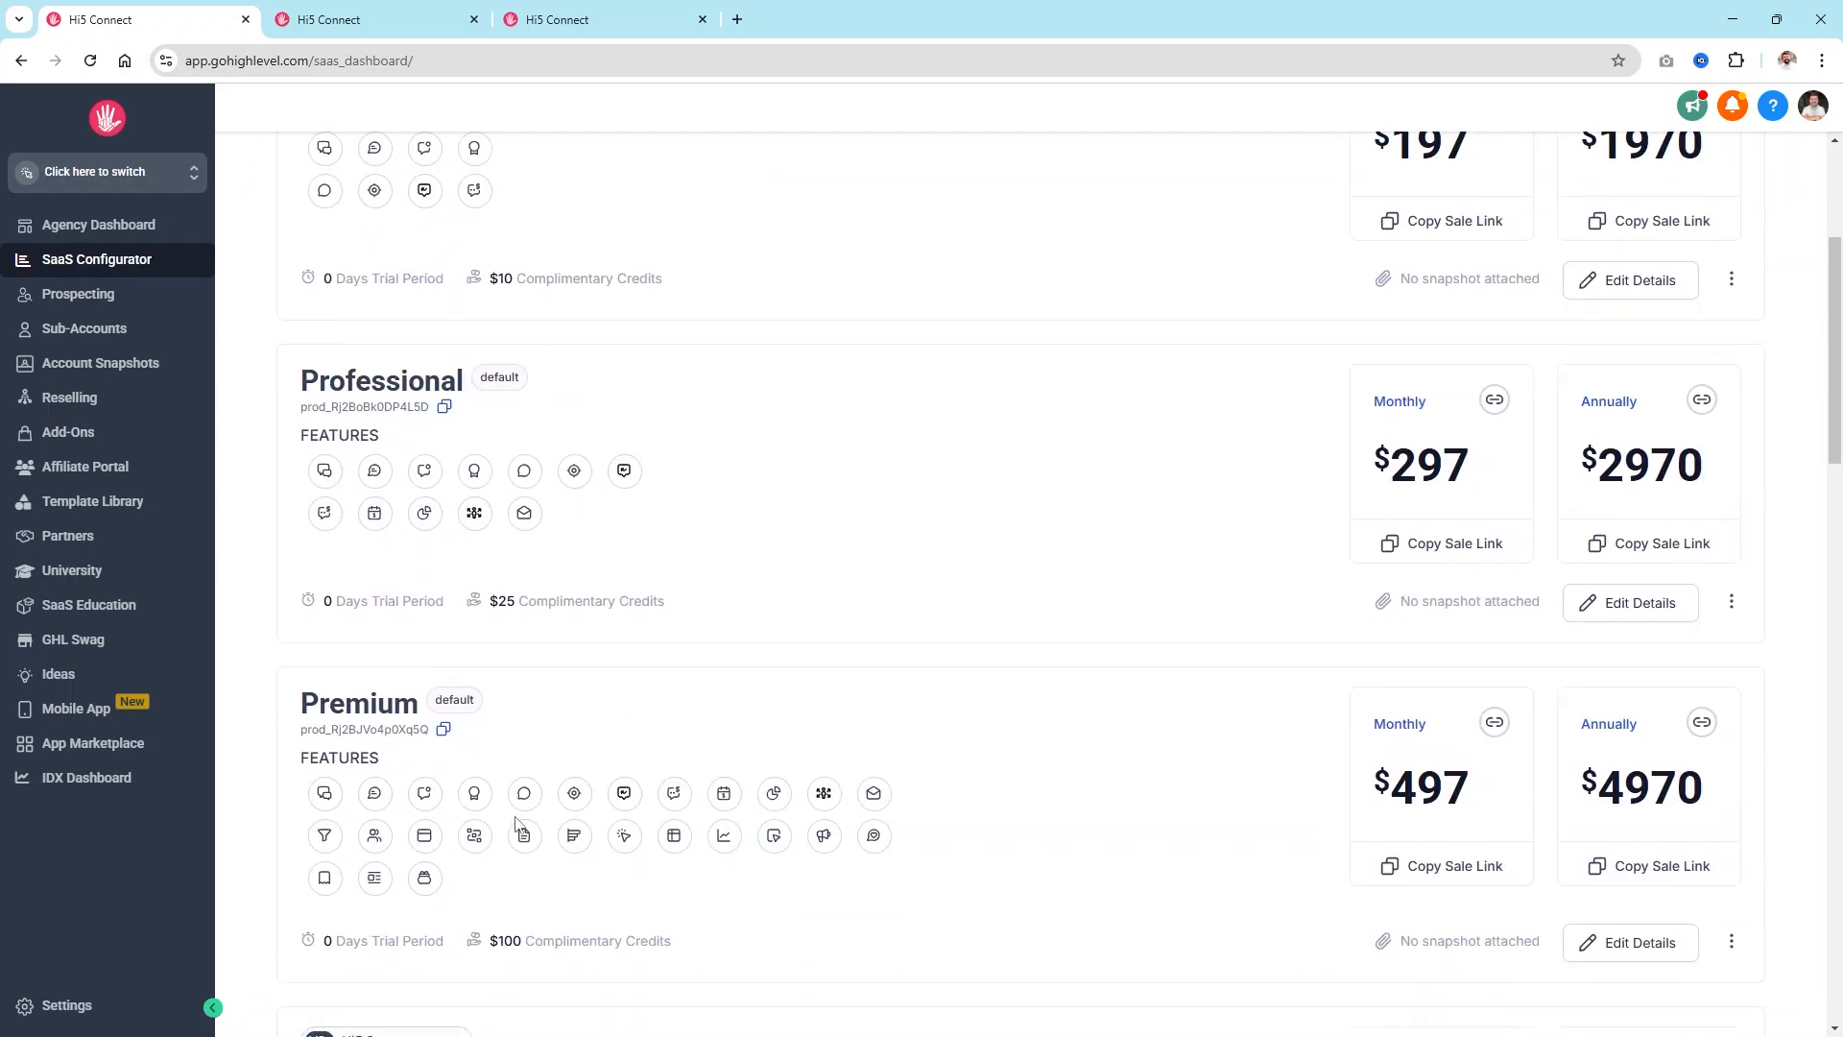
Step: Open the default Premium plan's details, review its included and optional features, and go back to all plans
left_click_drag(295, 708, 483, 721)
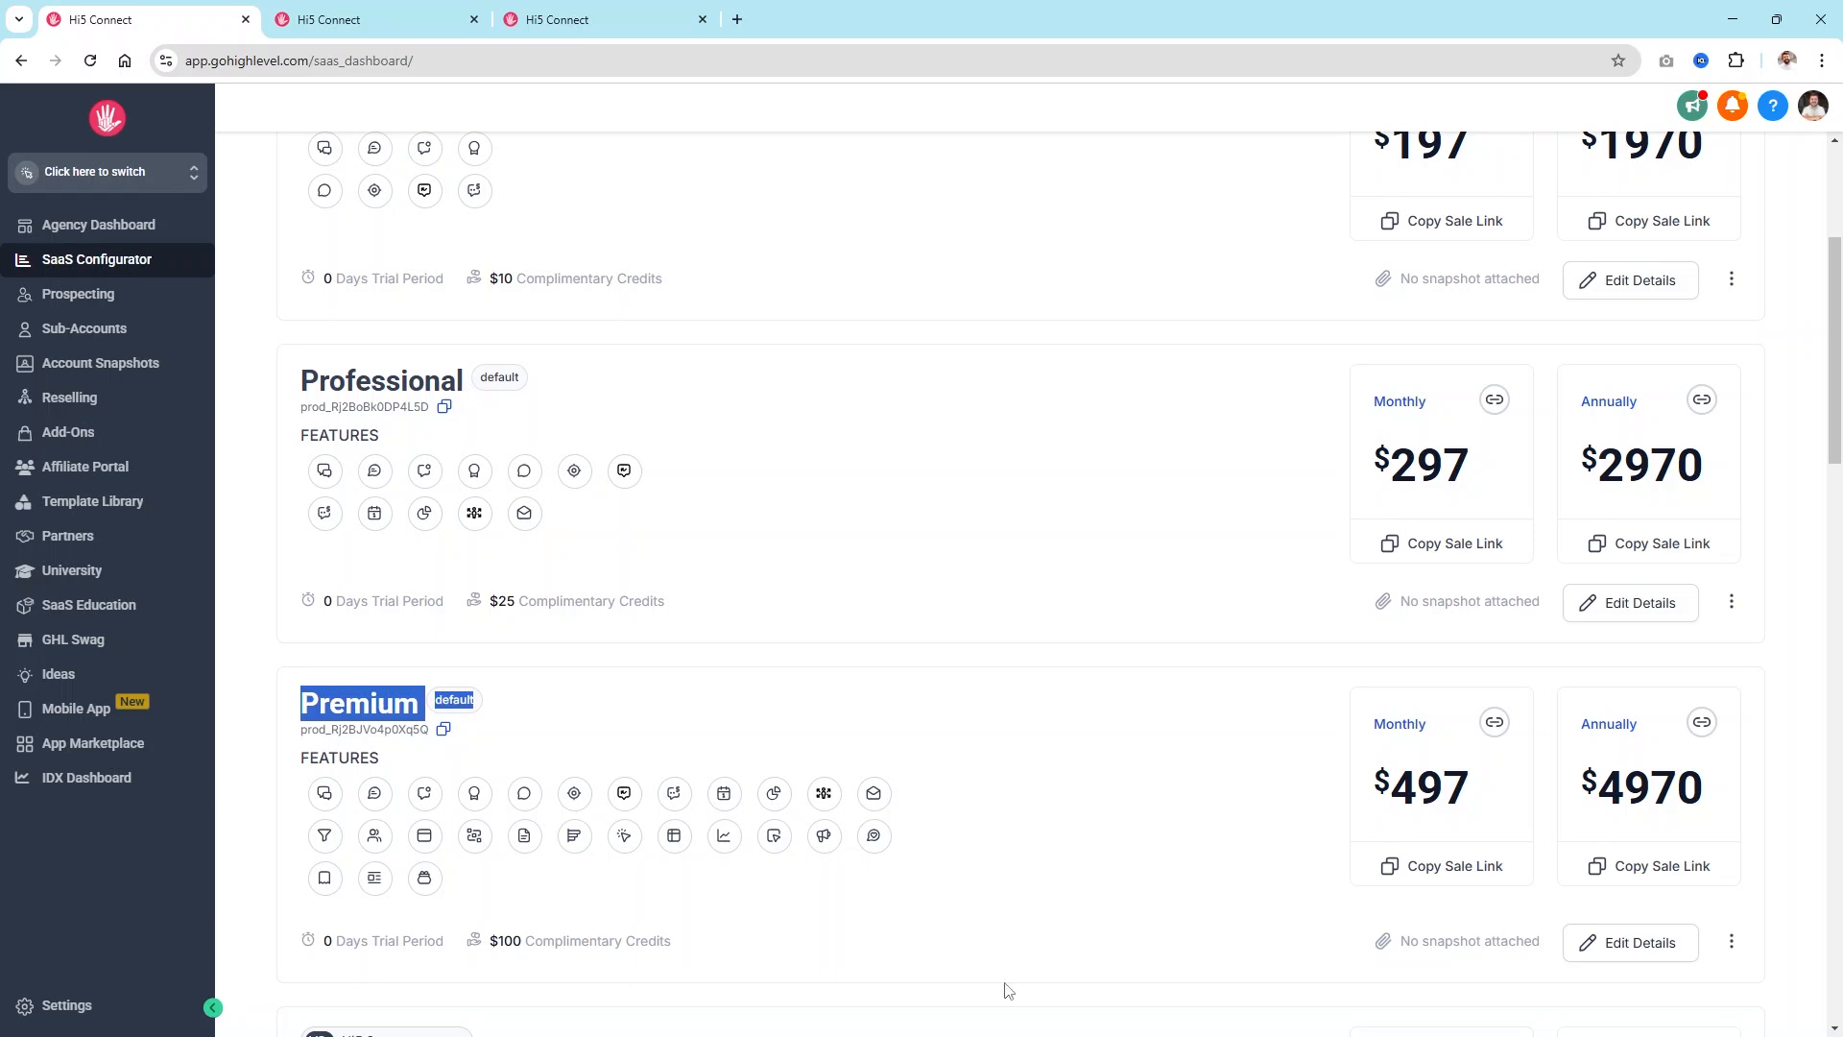
left_click(1624, 944)
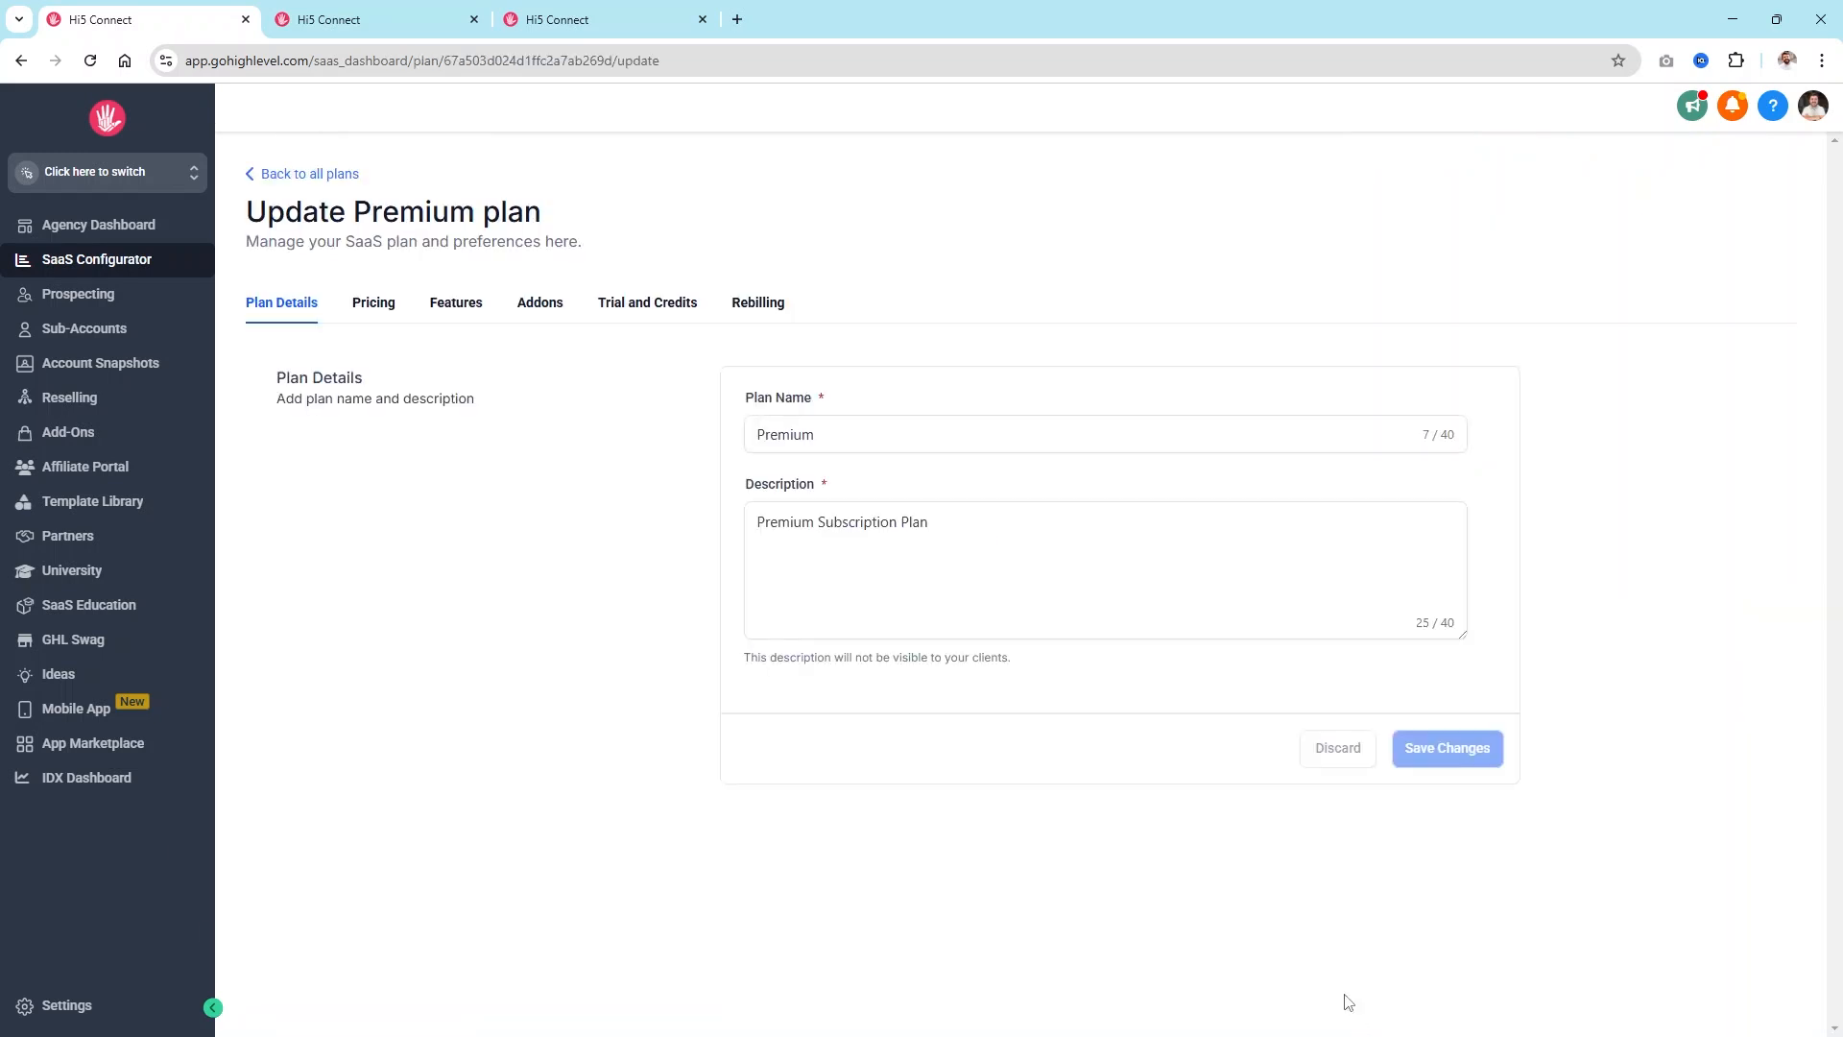
left_click(456, 303)
scroll(926, 715, "down", 3)
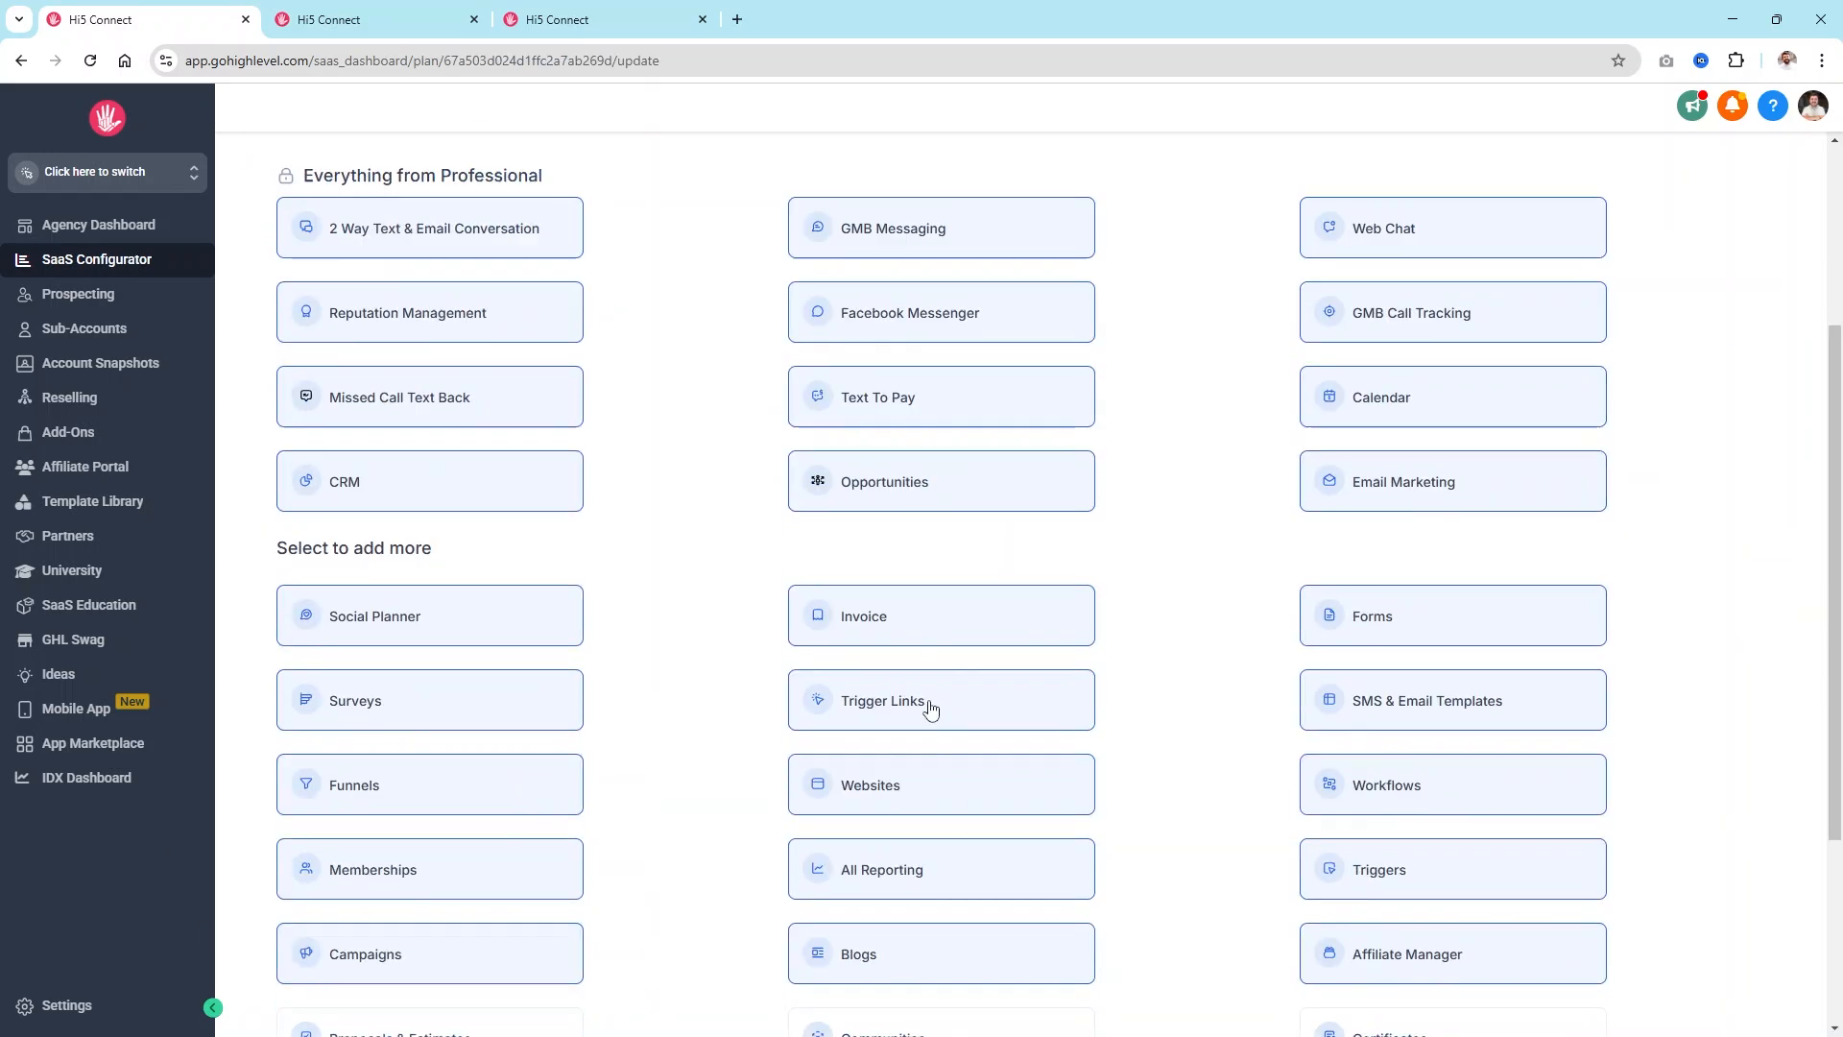
scroll(929, 708, "down", 3)
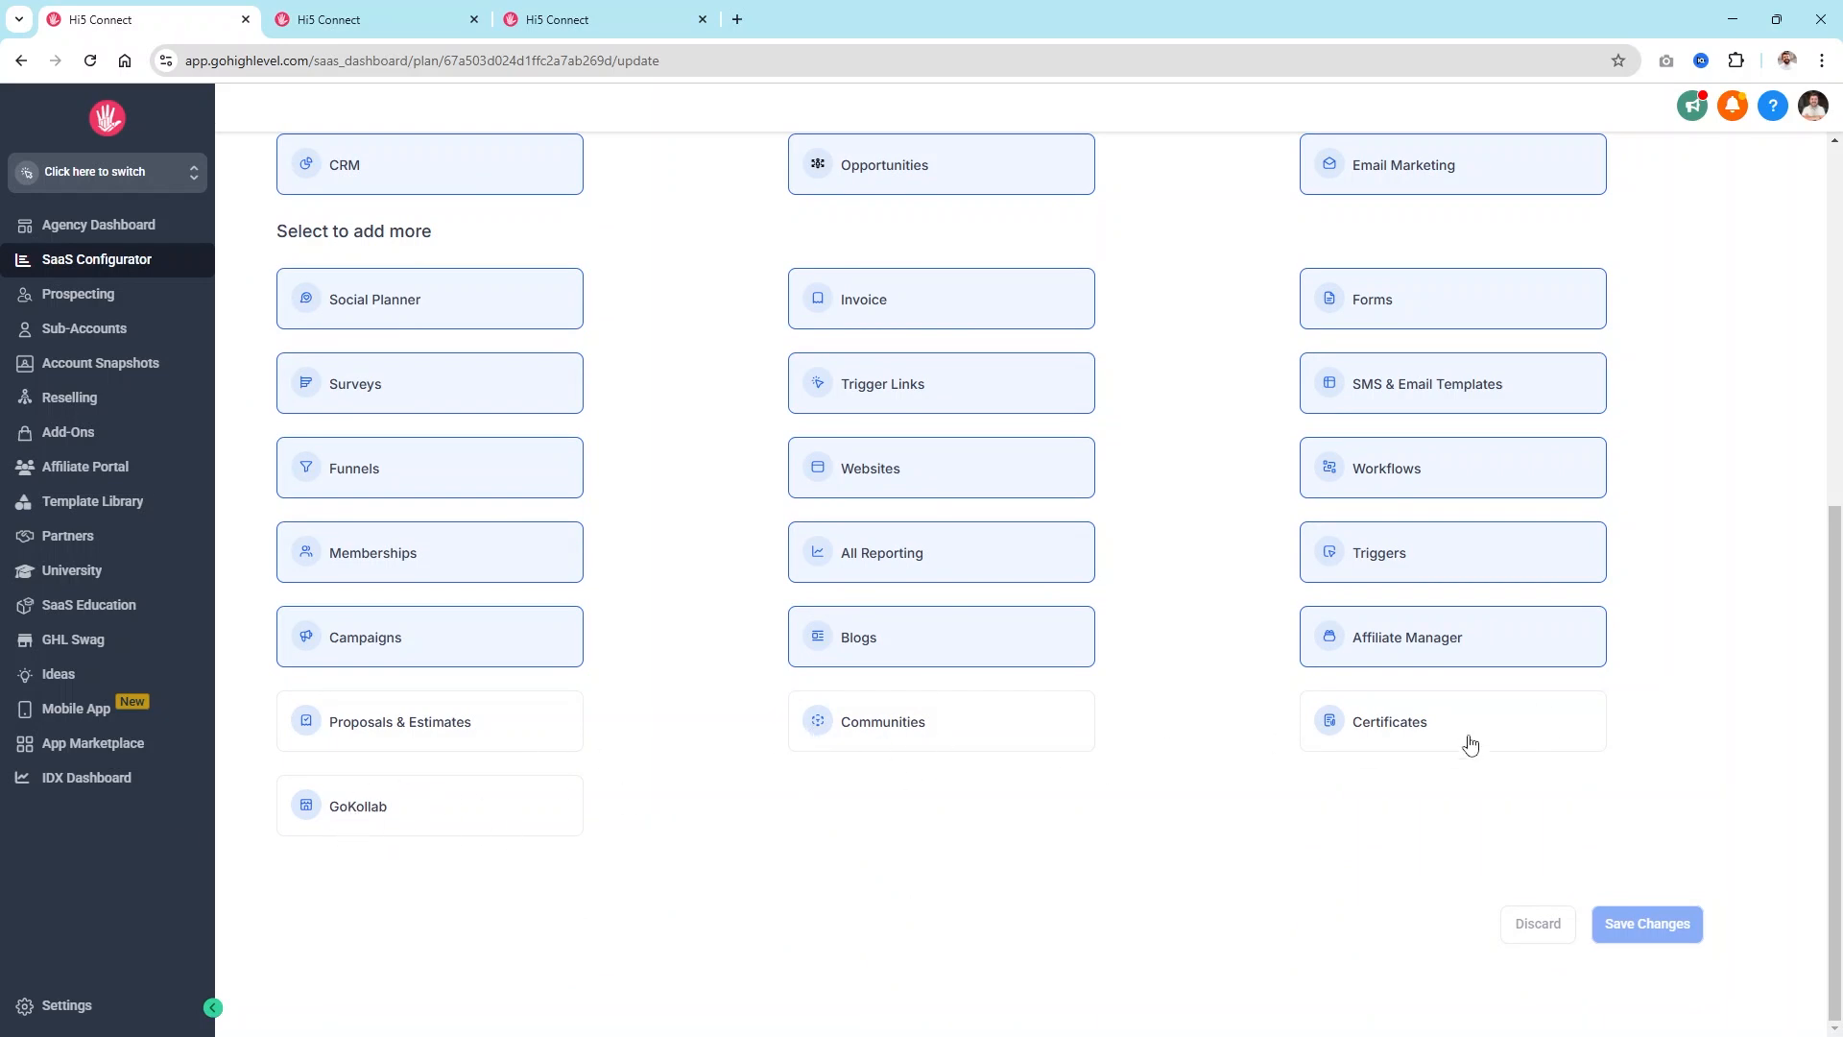
scroll(1477, 855, "up", 6)
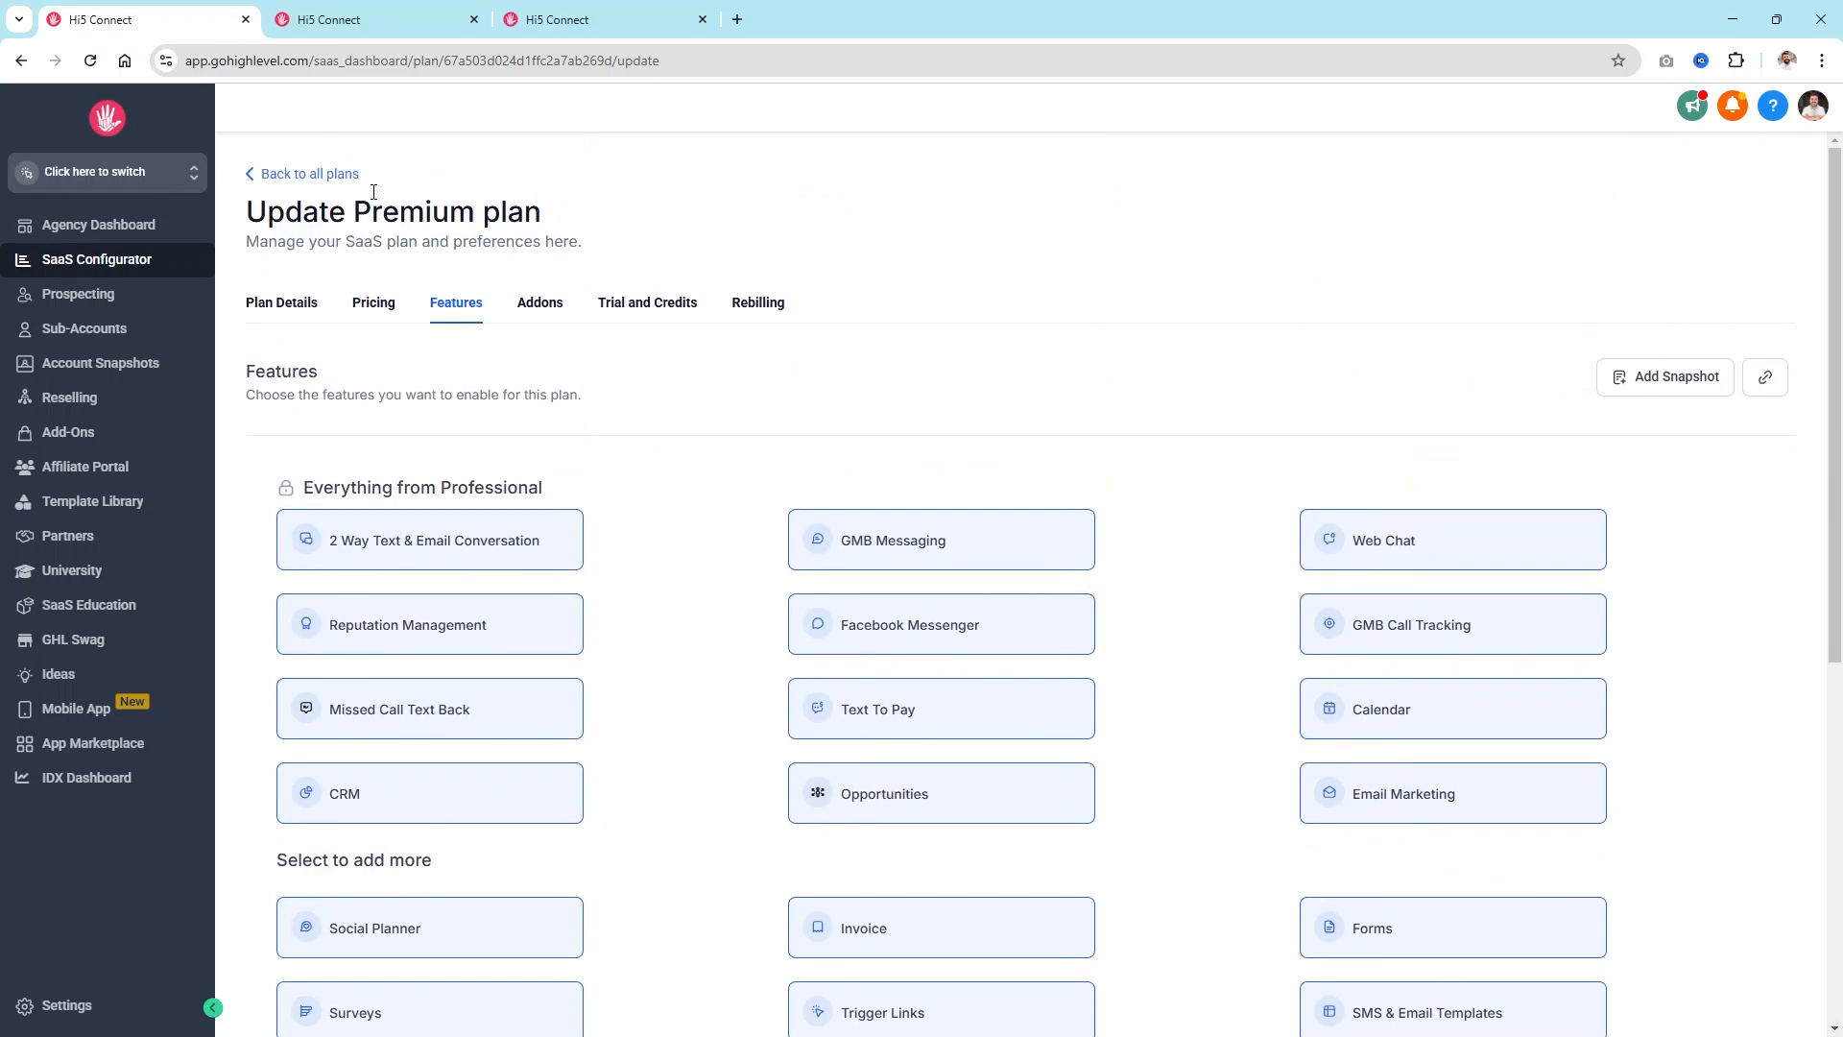
left_click(294, 174)
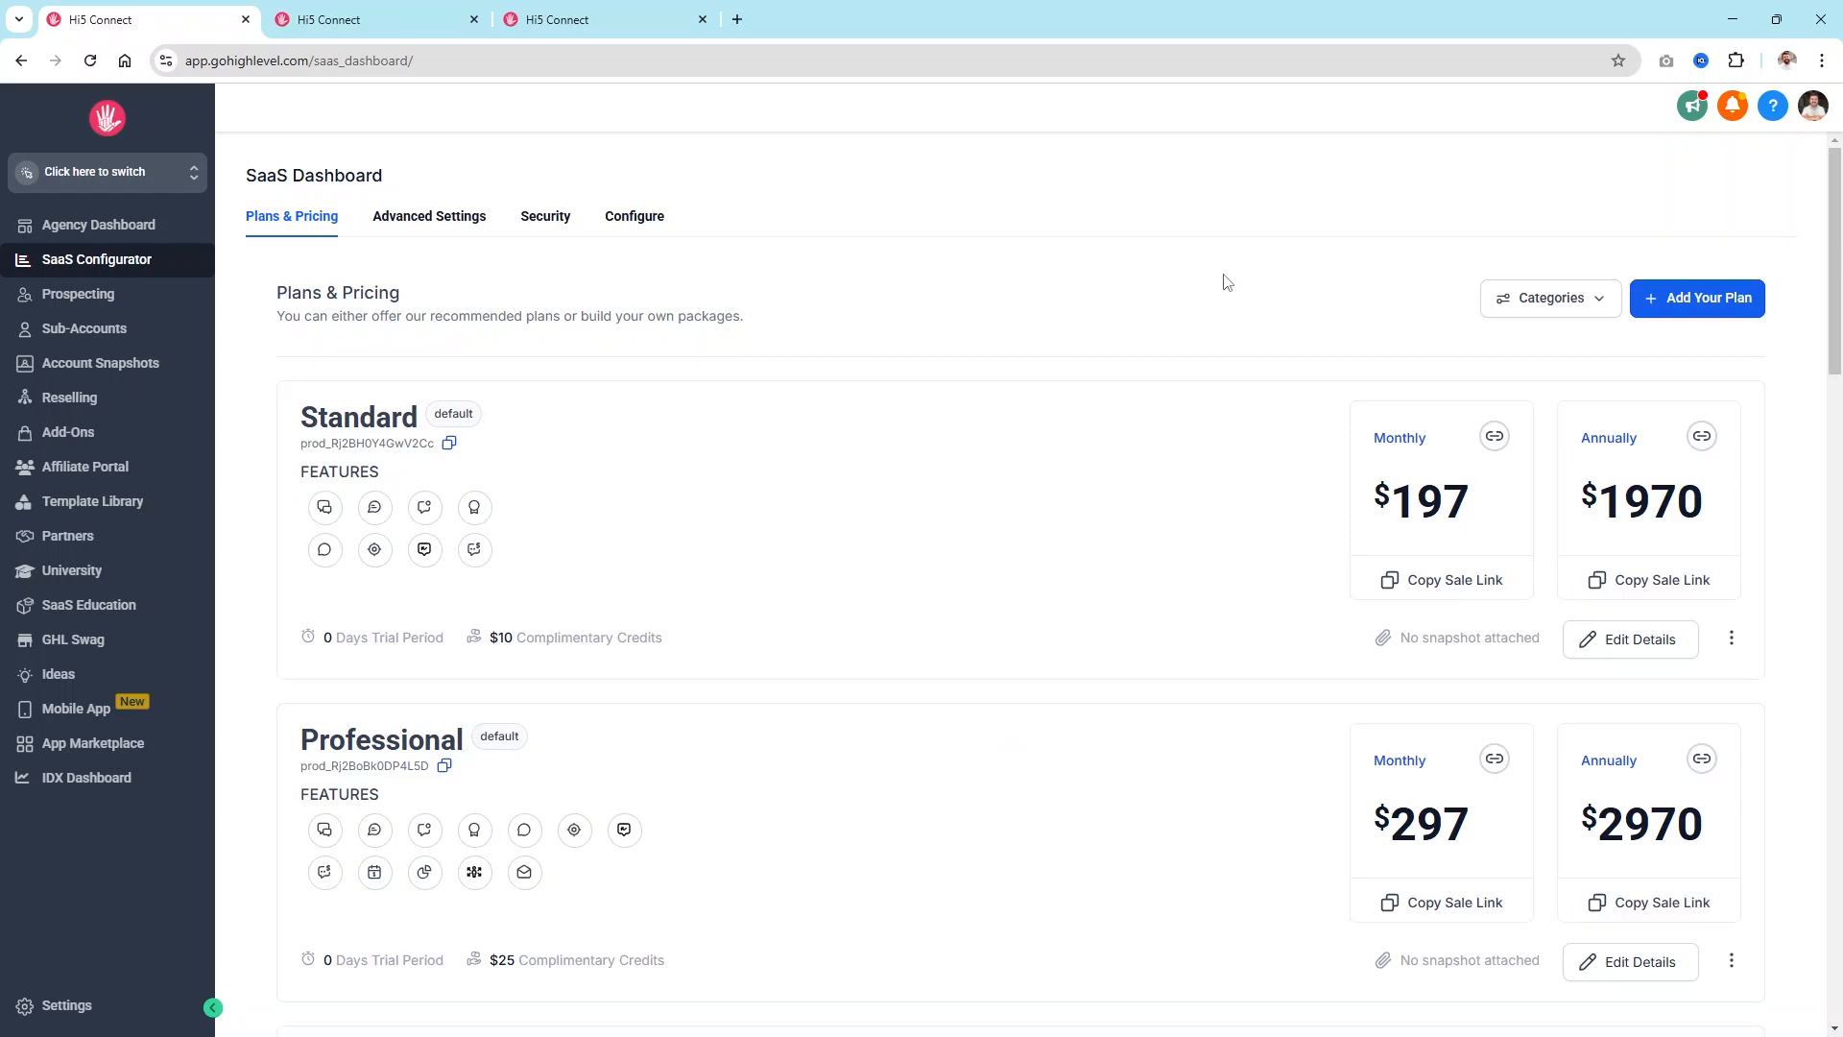
scroll(1232, 279, "down", 5)
scroll(1193, 362, "up", 5)
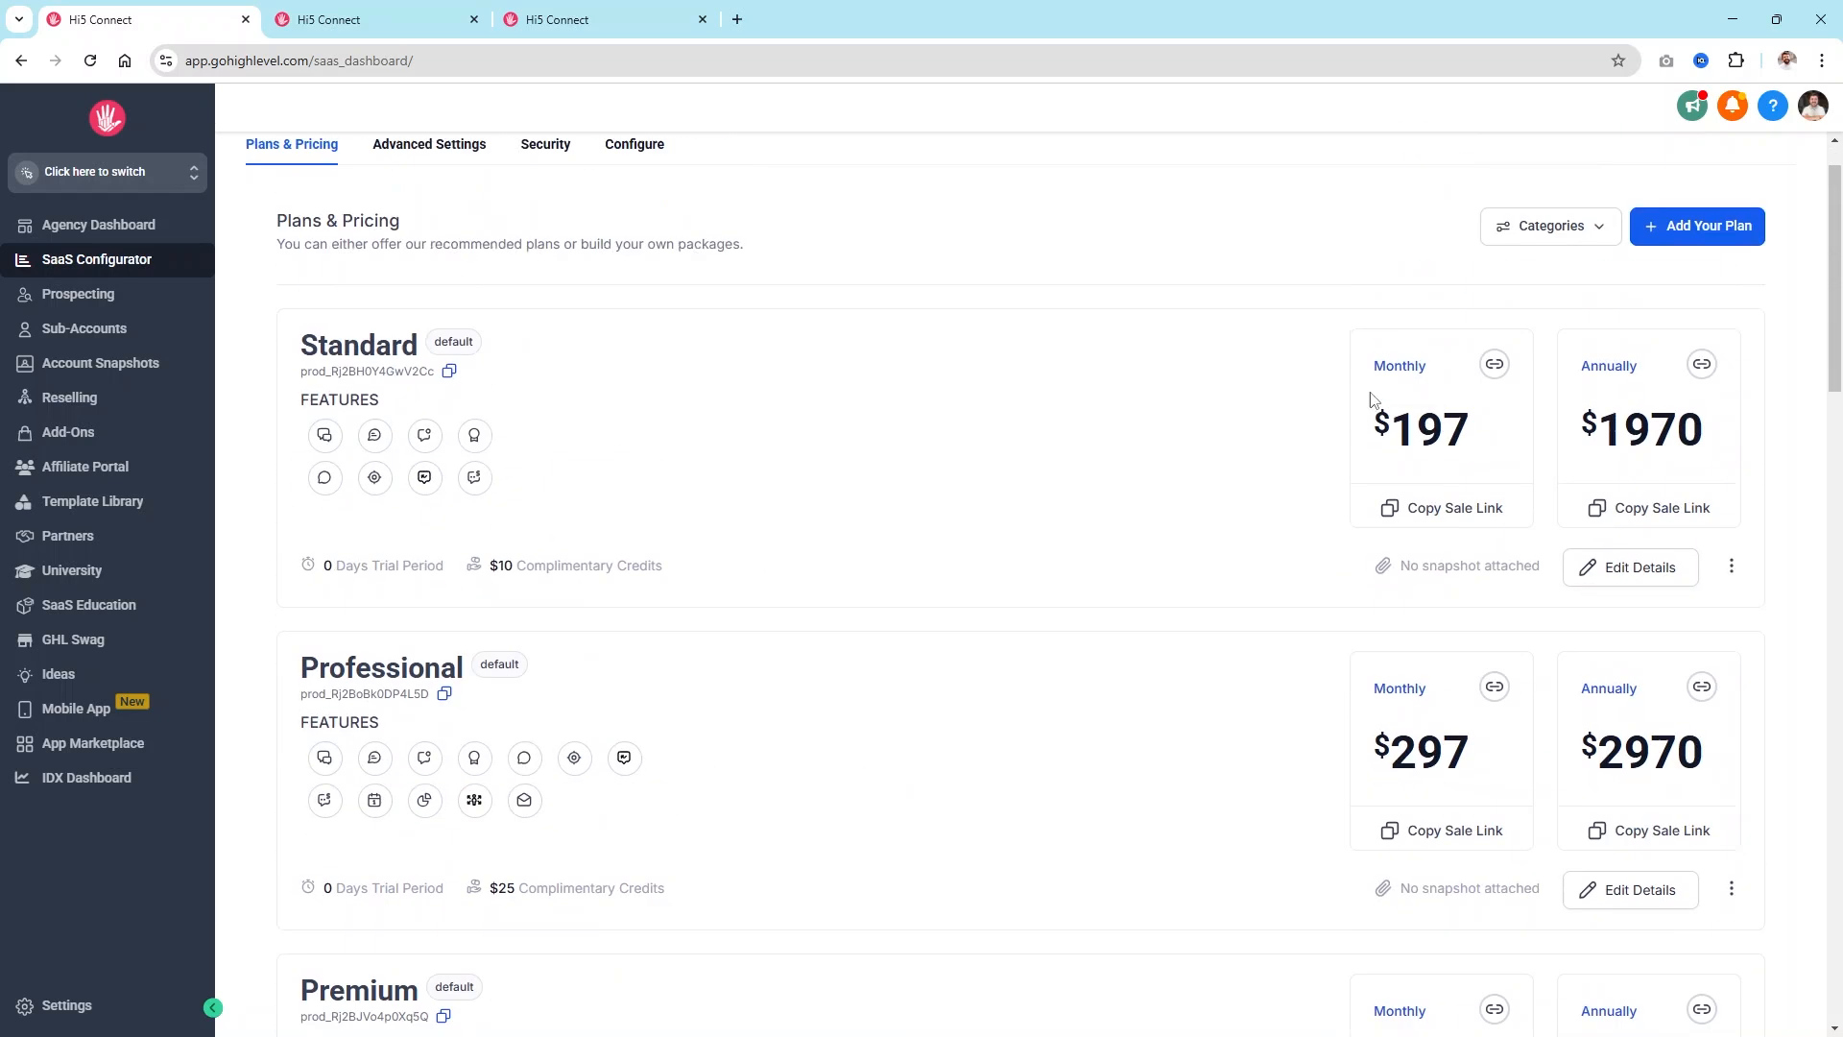
scroll(528, 489, "down", 4)
scroll(528, 489, "down", 6)
scroll(527, 485, "up", 10)
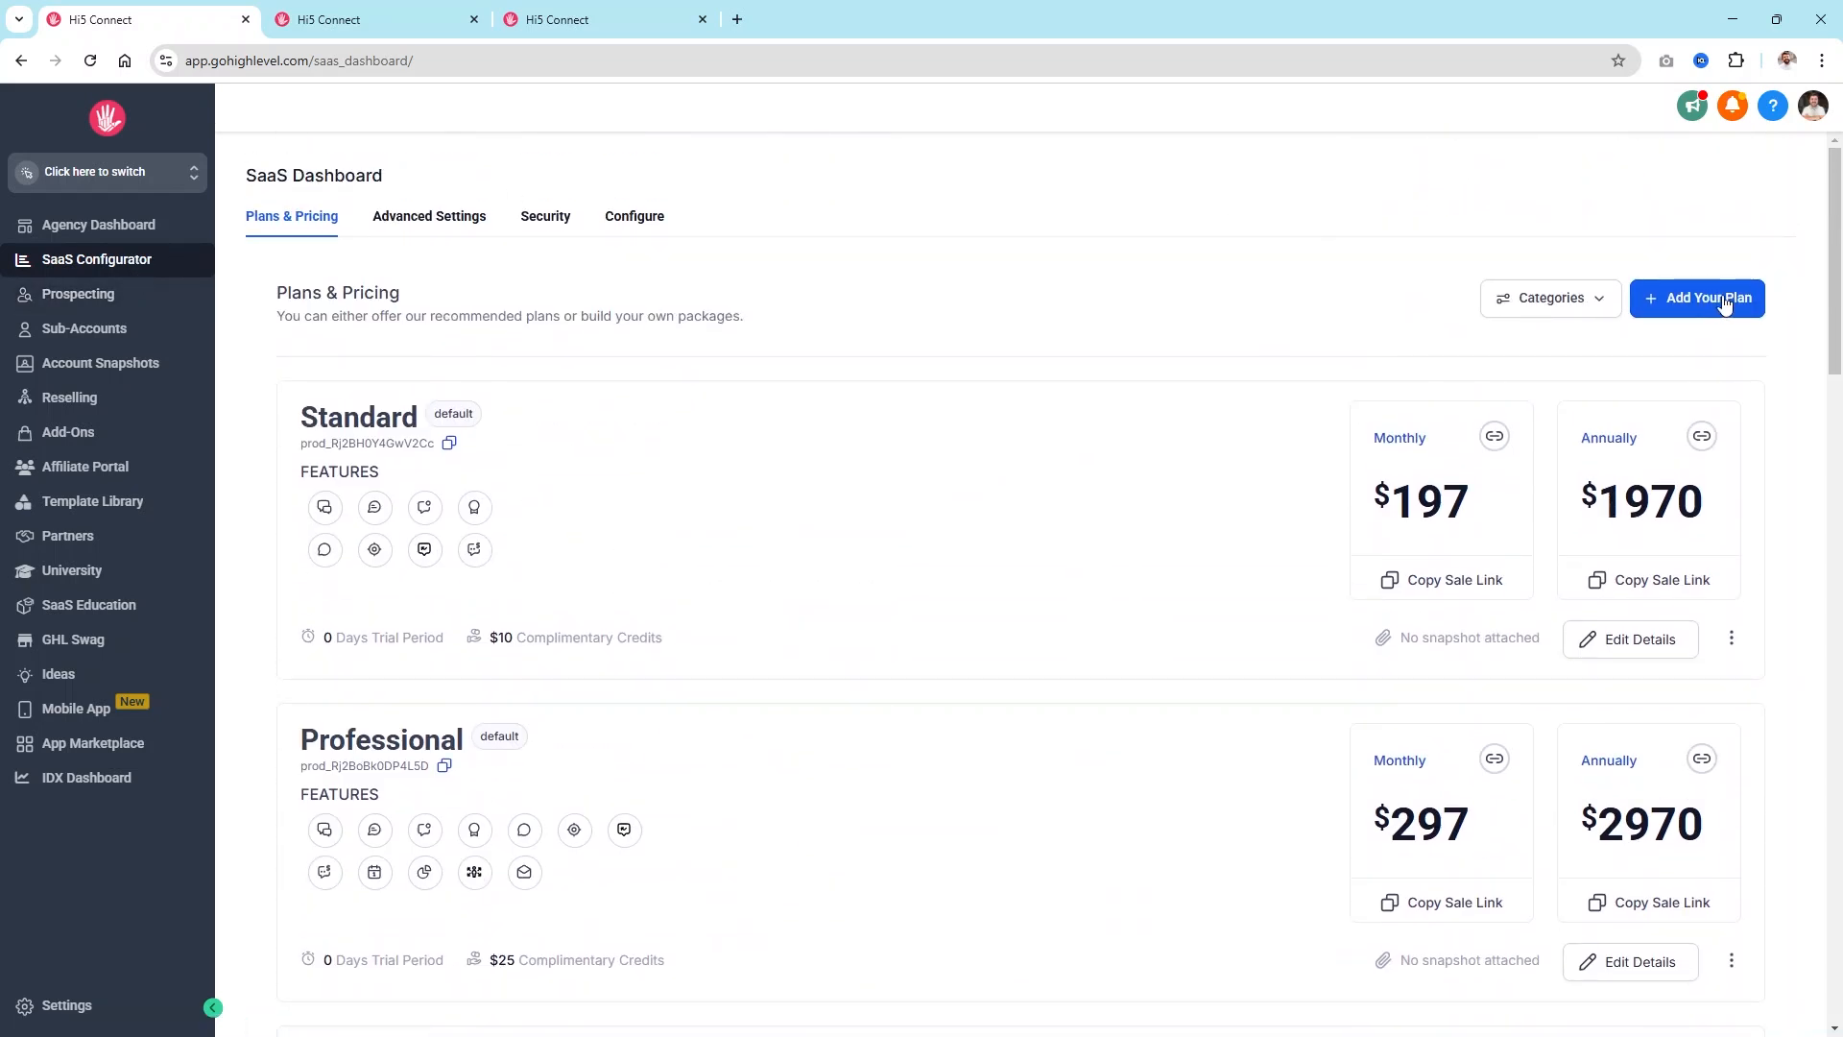
Step: Start adding a new plan and choose Stripe as the location where it is created
left_click(1725, 303)
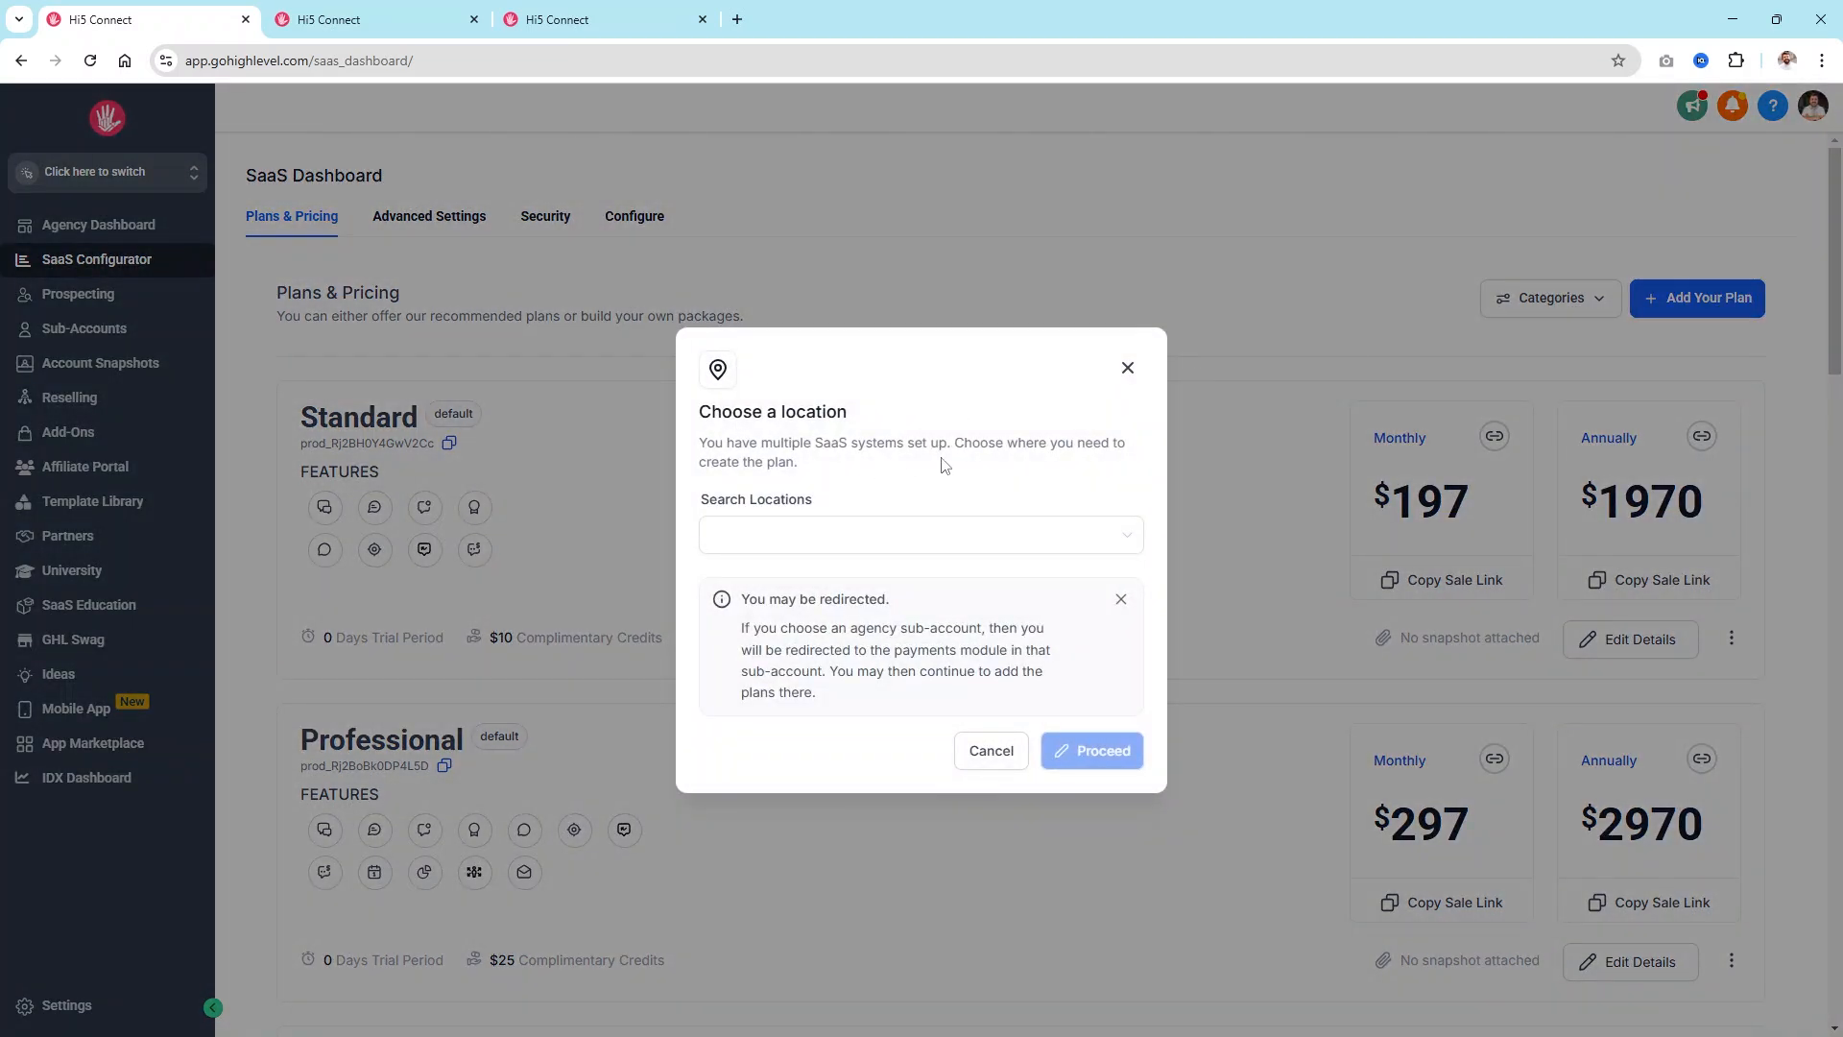
left_click(765, 530)
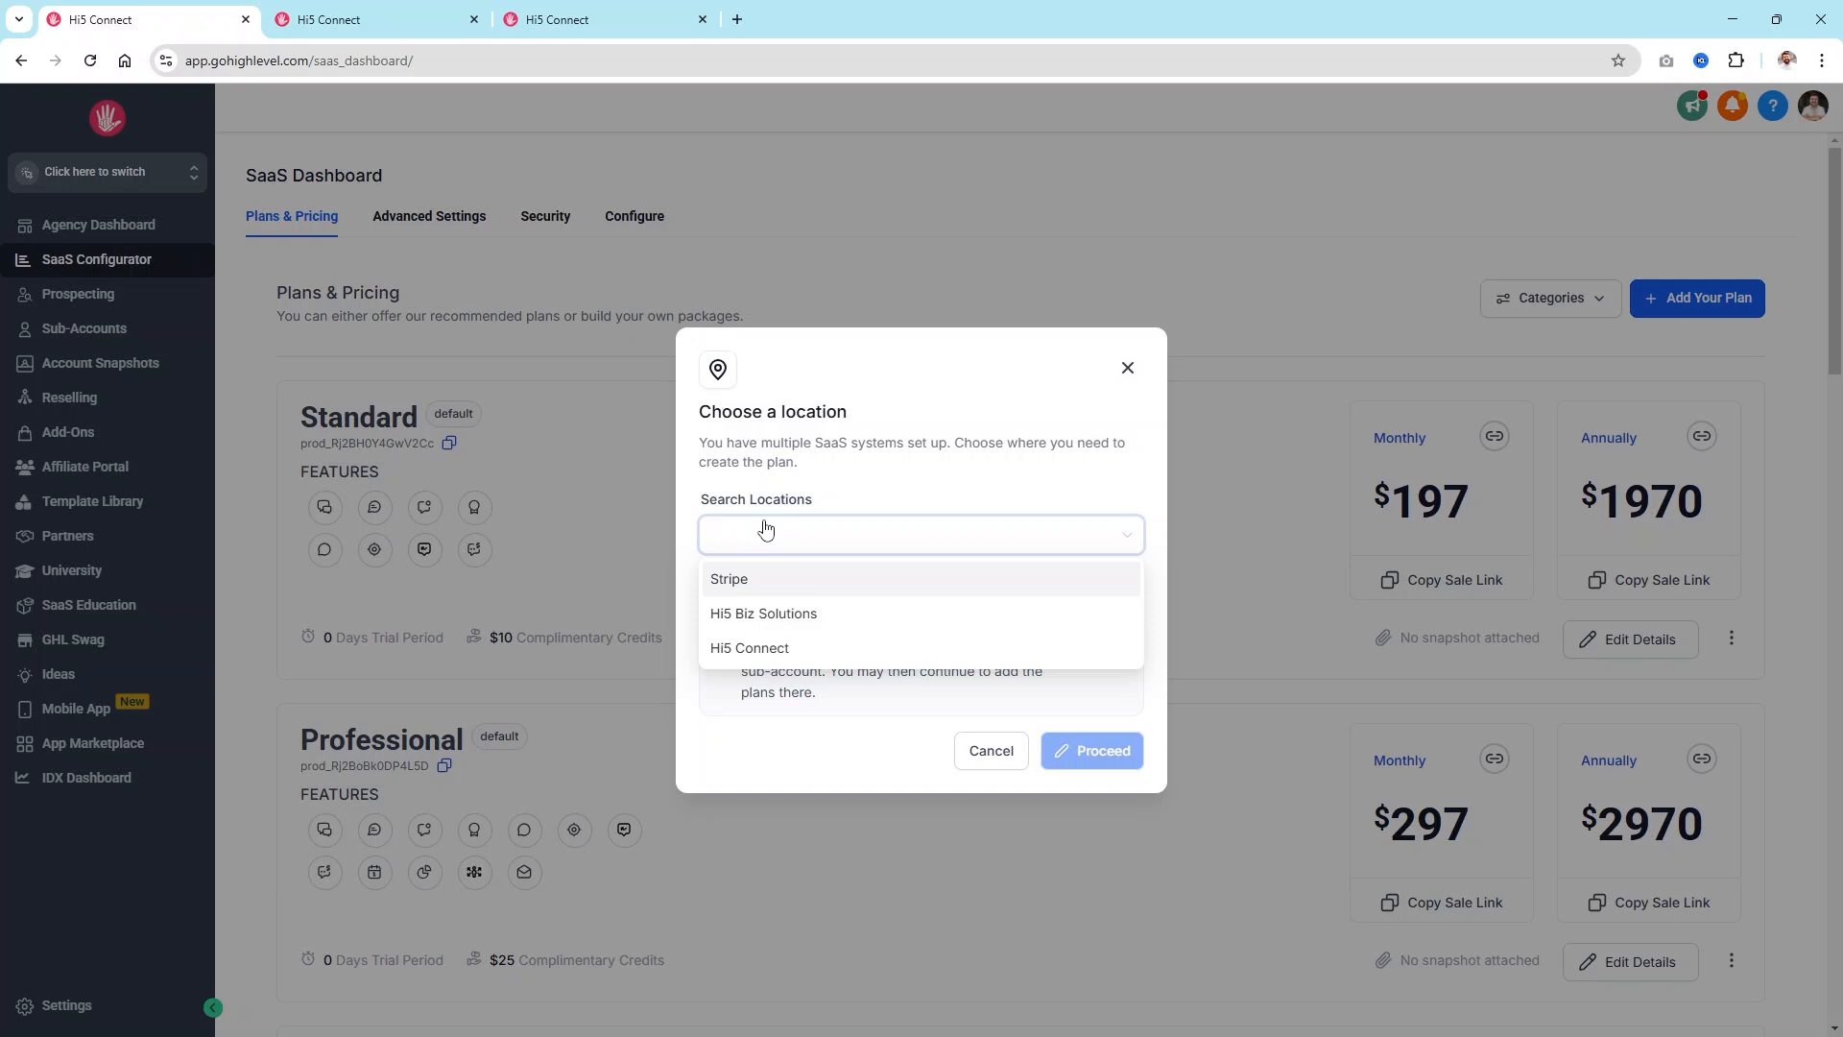
left_click(764, 647)
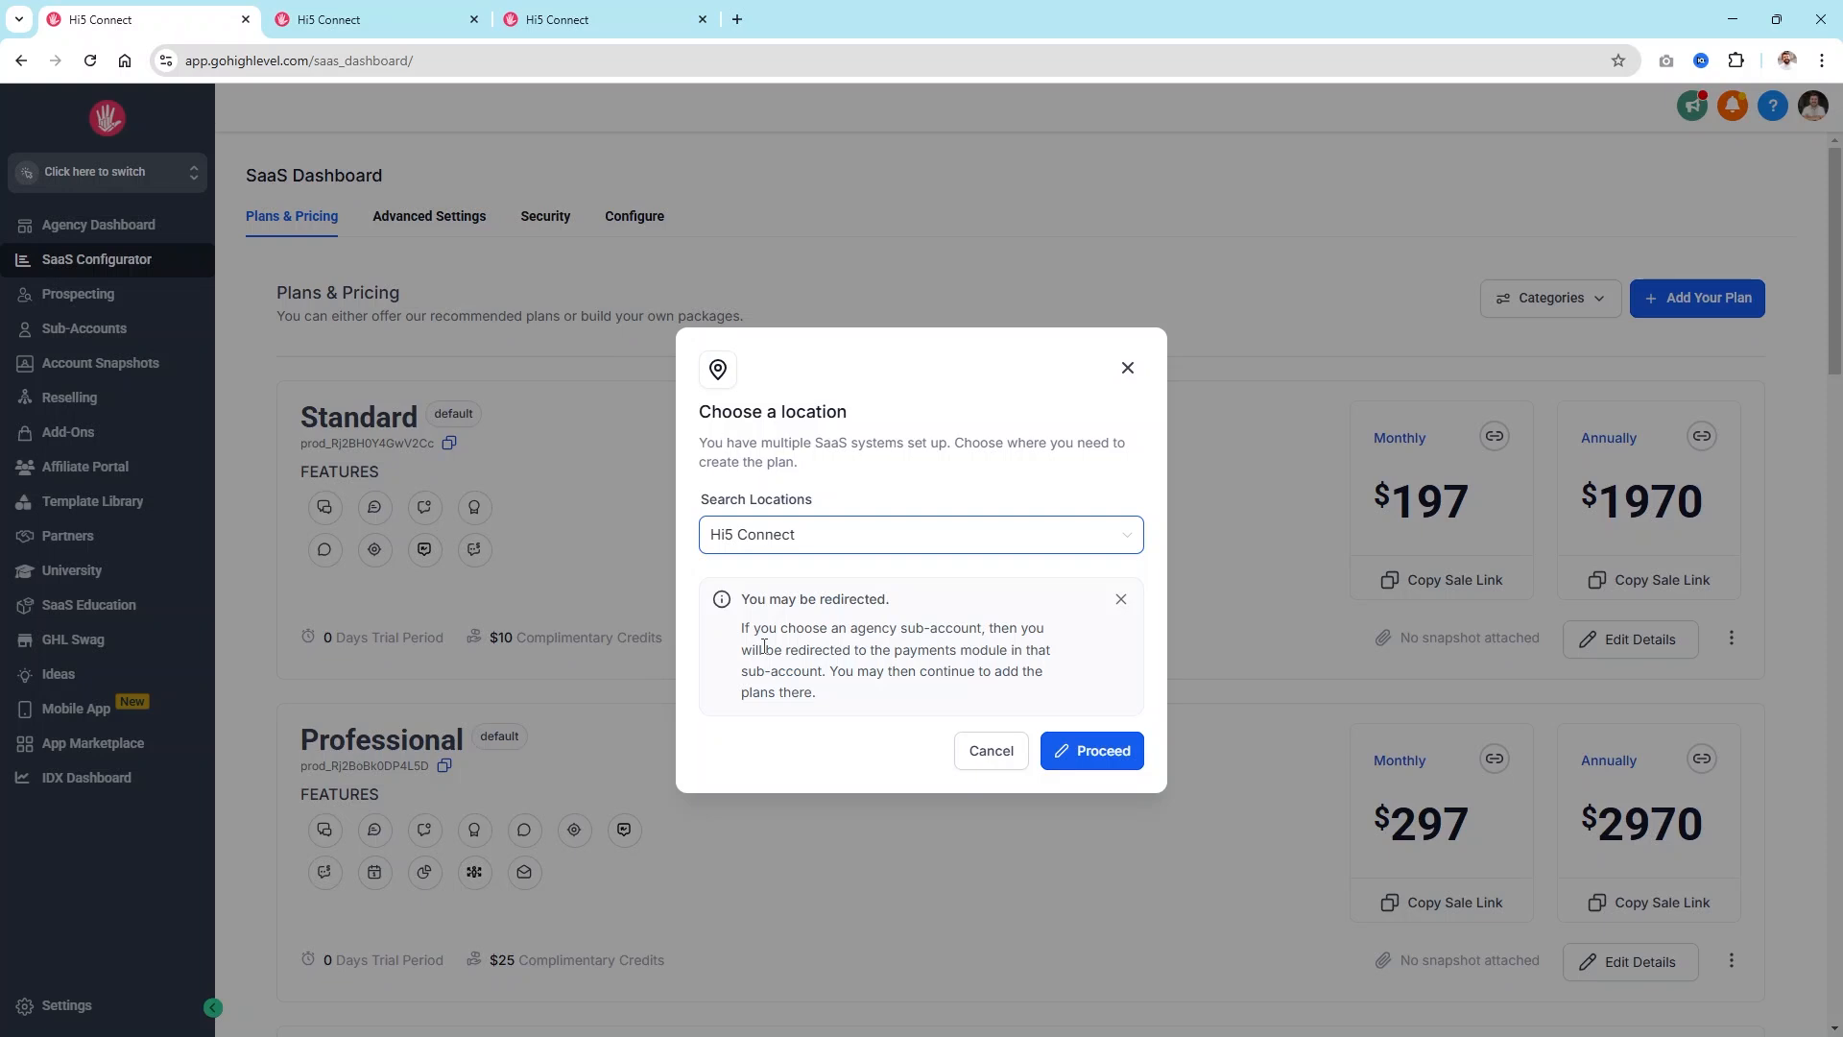
left_click(782, 538)
left_click(759, 579)
left_click(1049, 457)
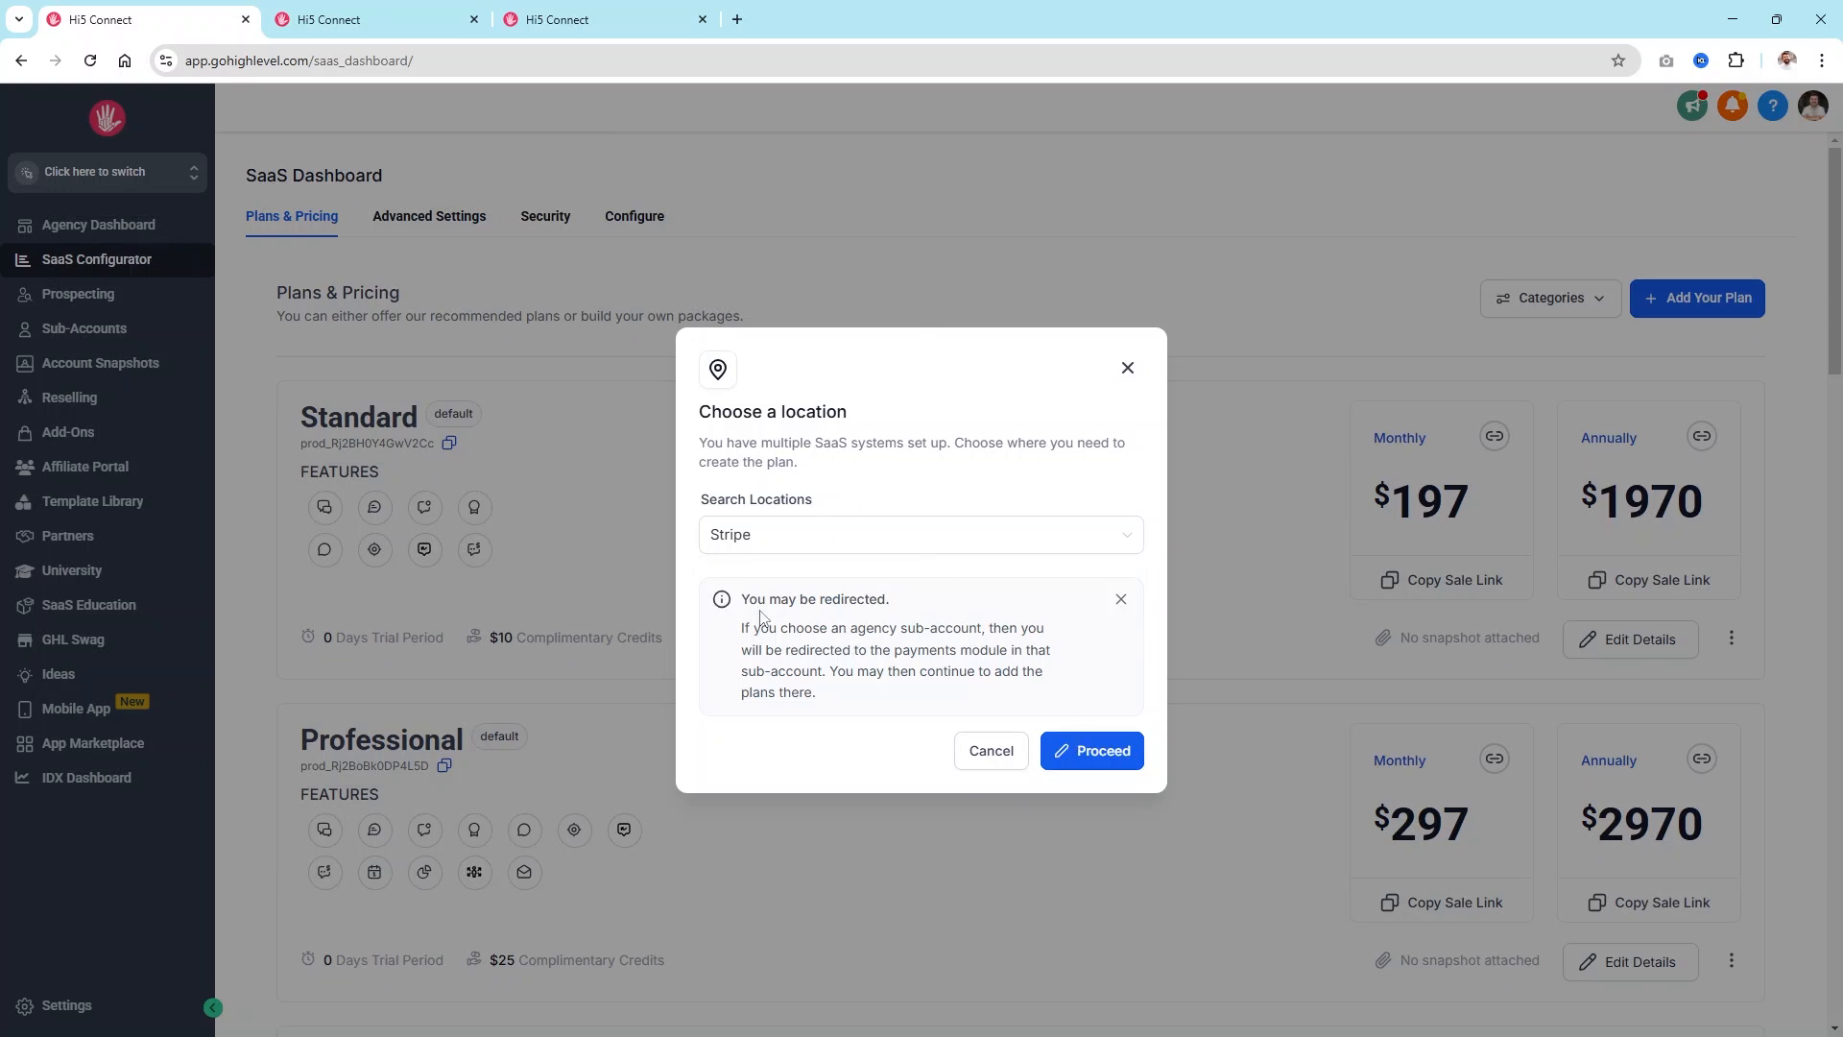
left_click(736, 537)
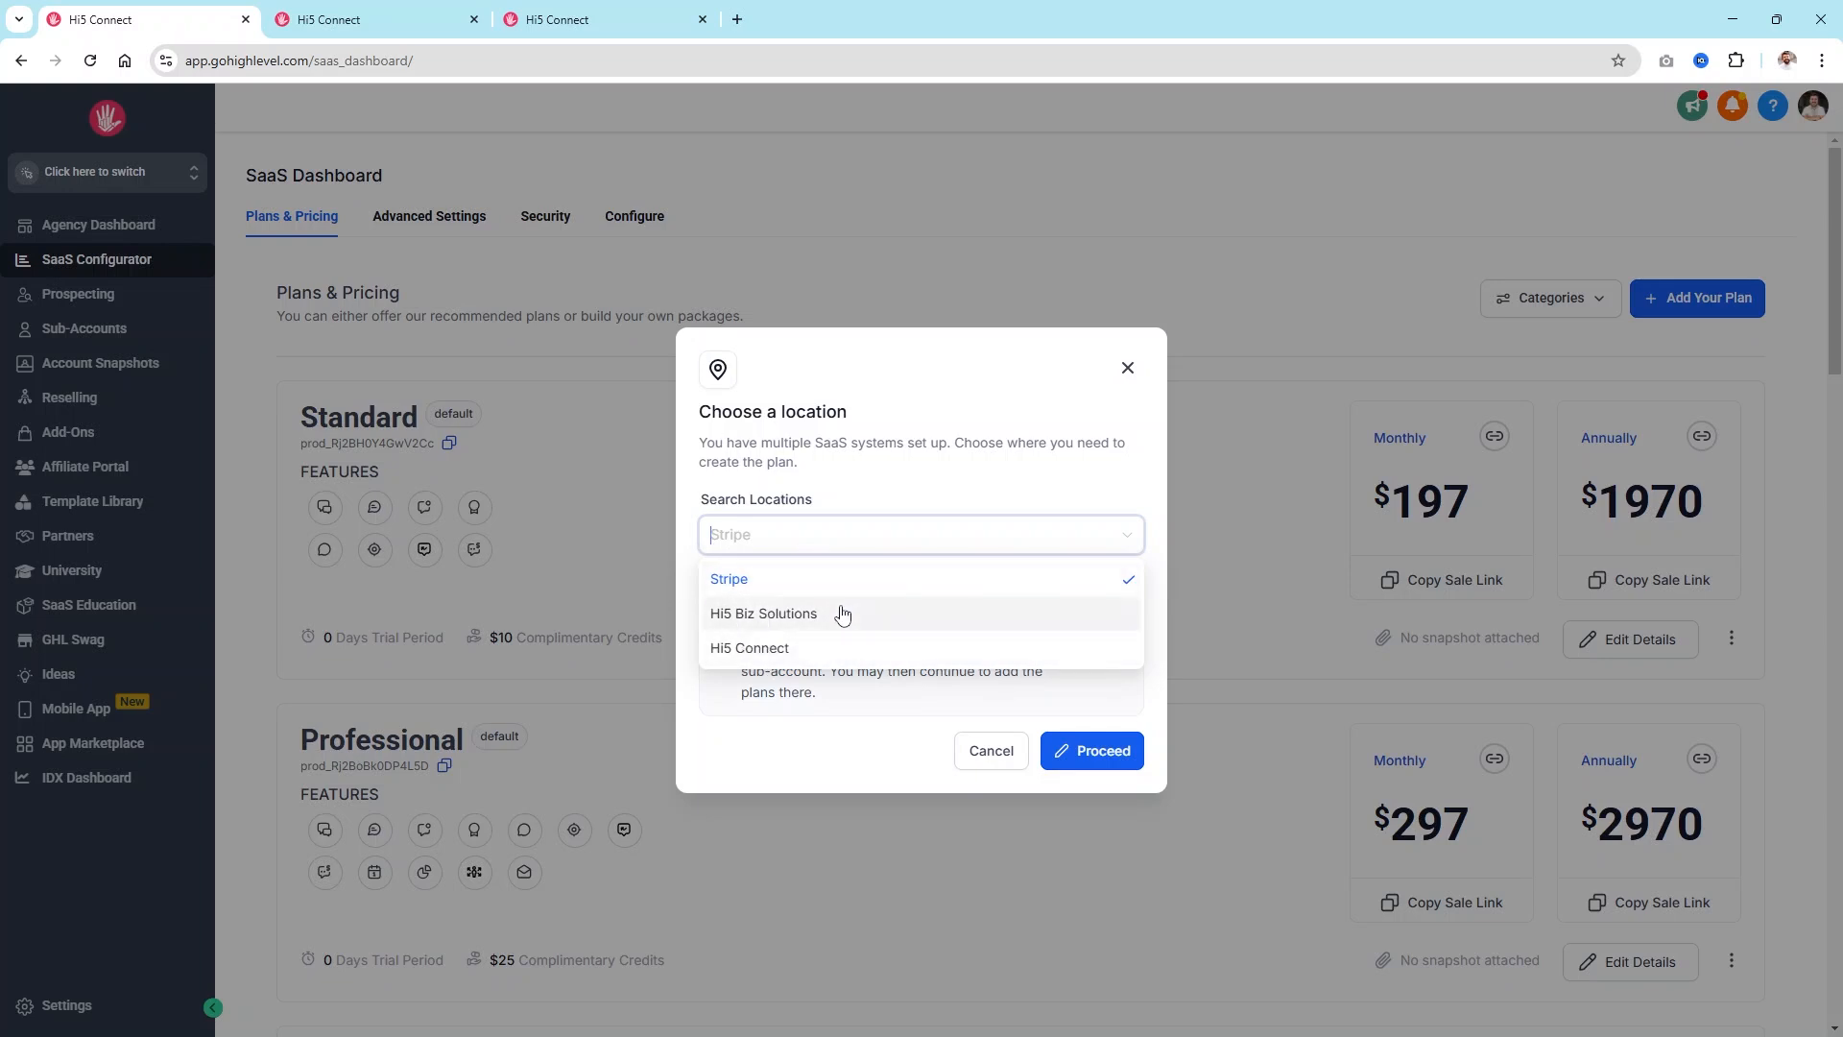
left_click(853, 470)
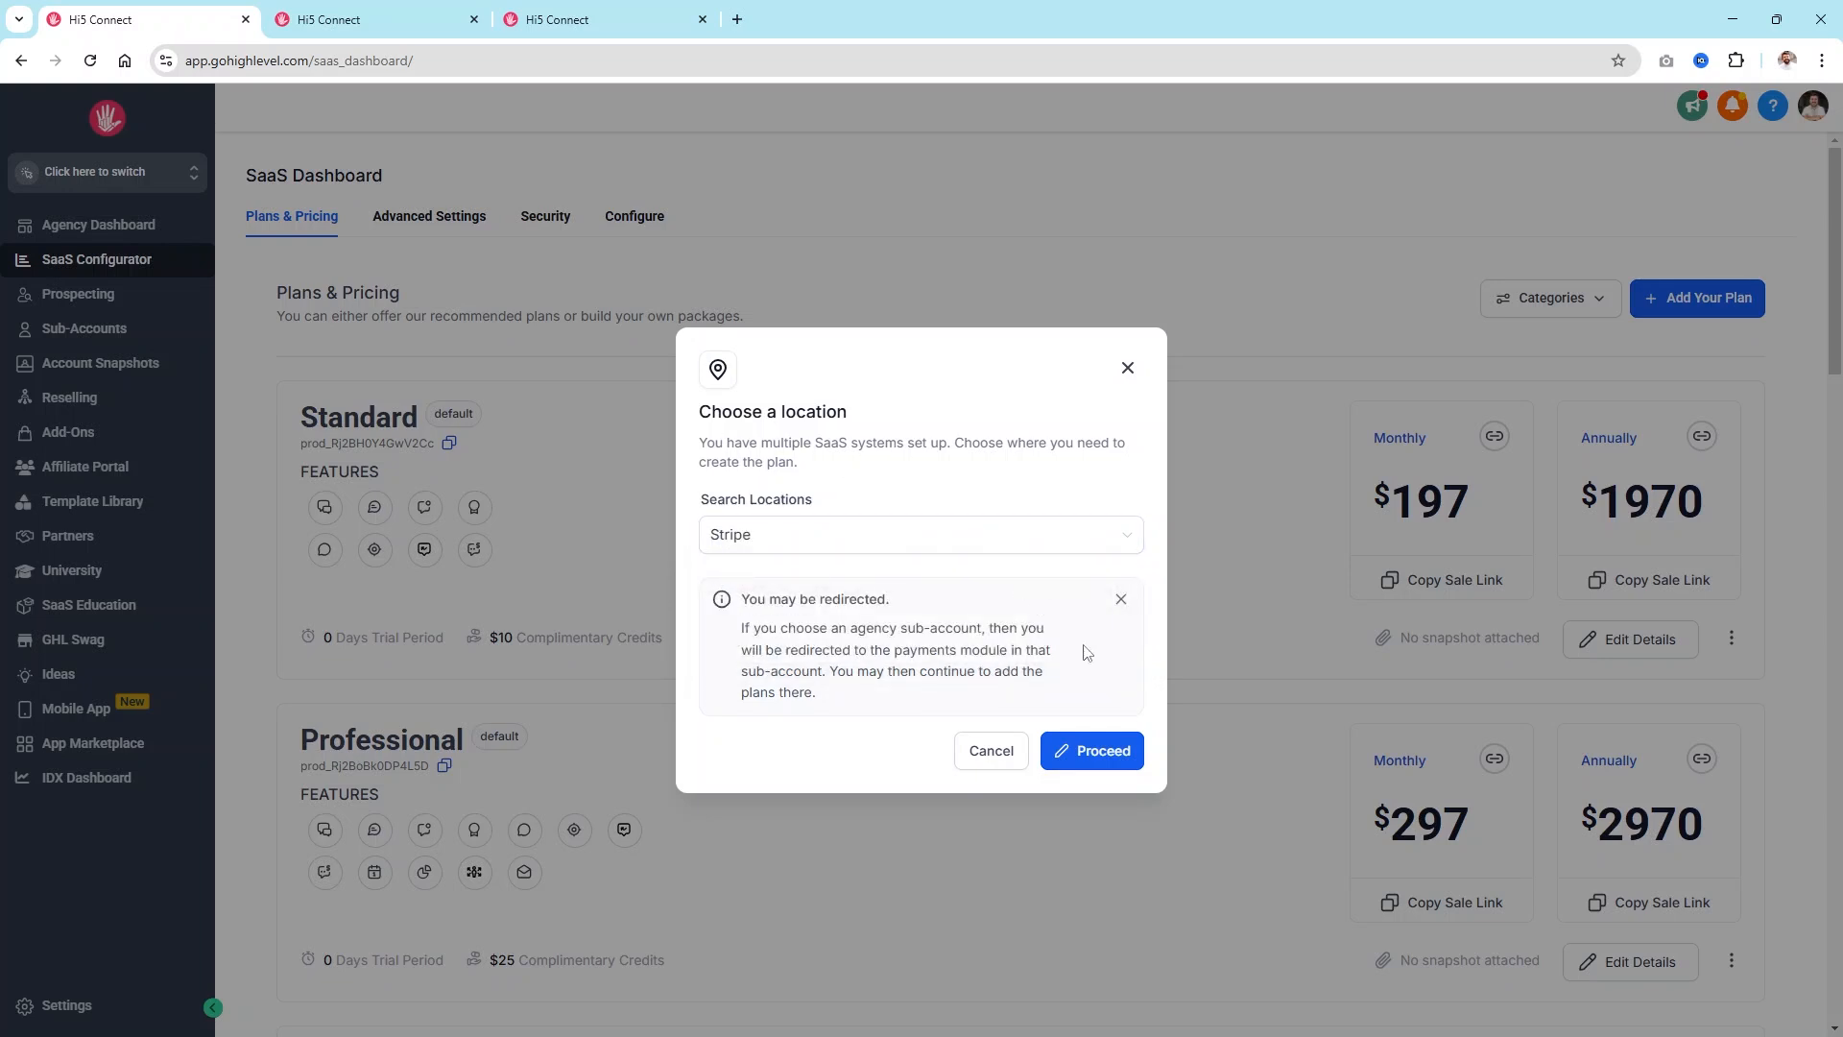
left_click(1077, 764)
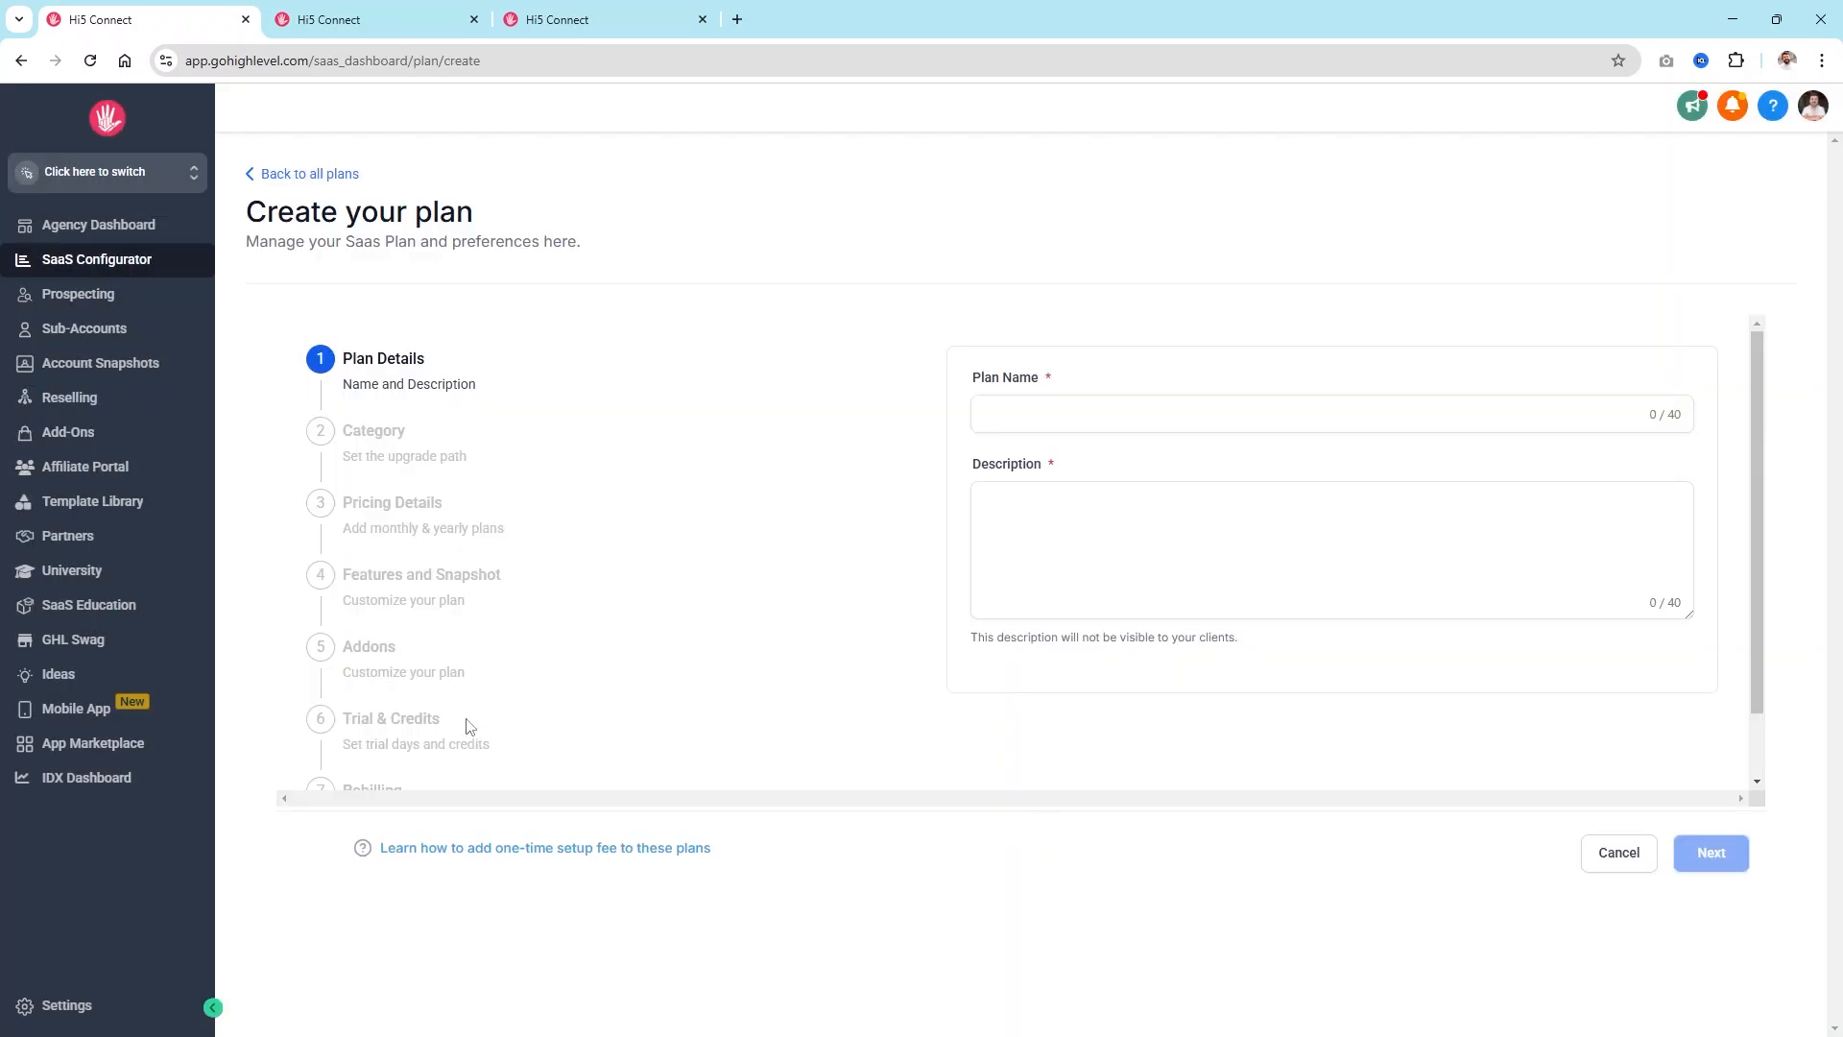
Step: Name the plan Get Started and describe it as "This is a basic CRM plan"
left_click(1016, 418)
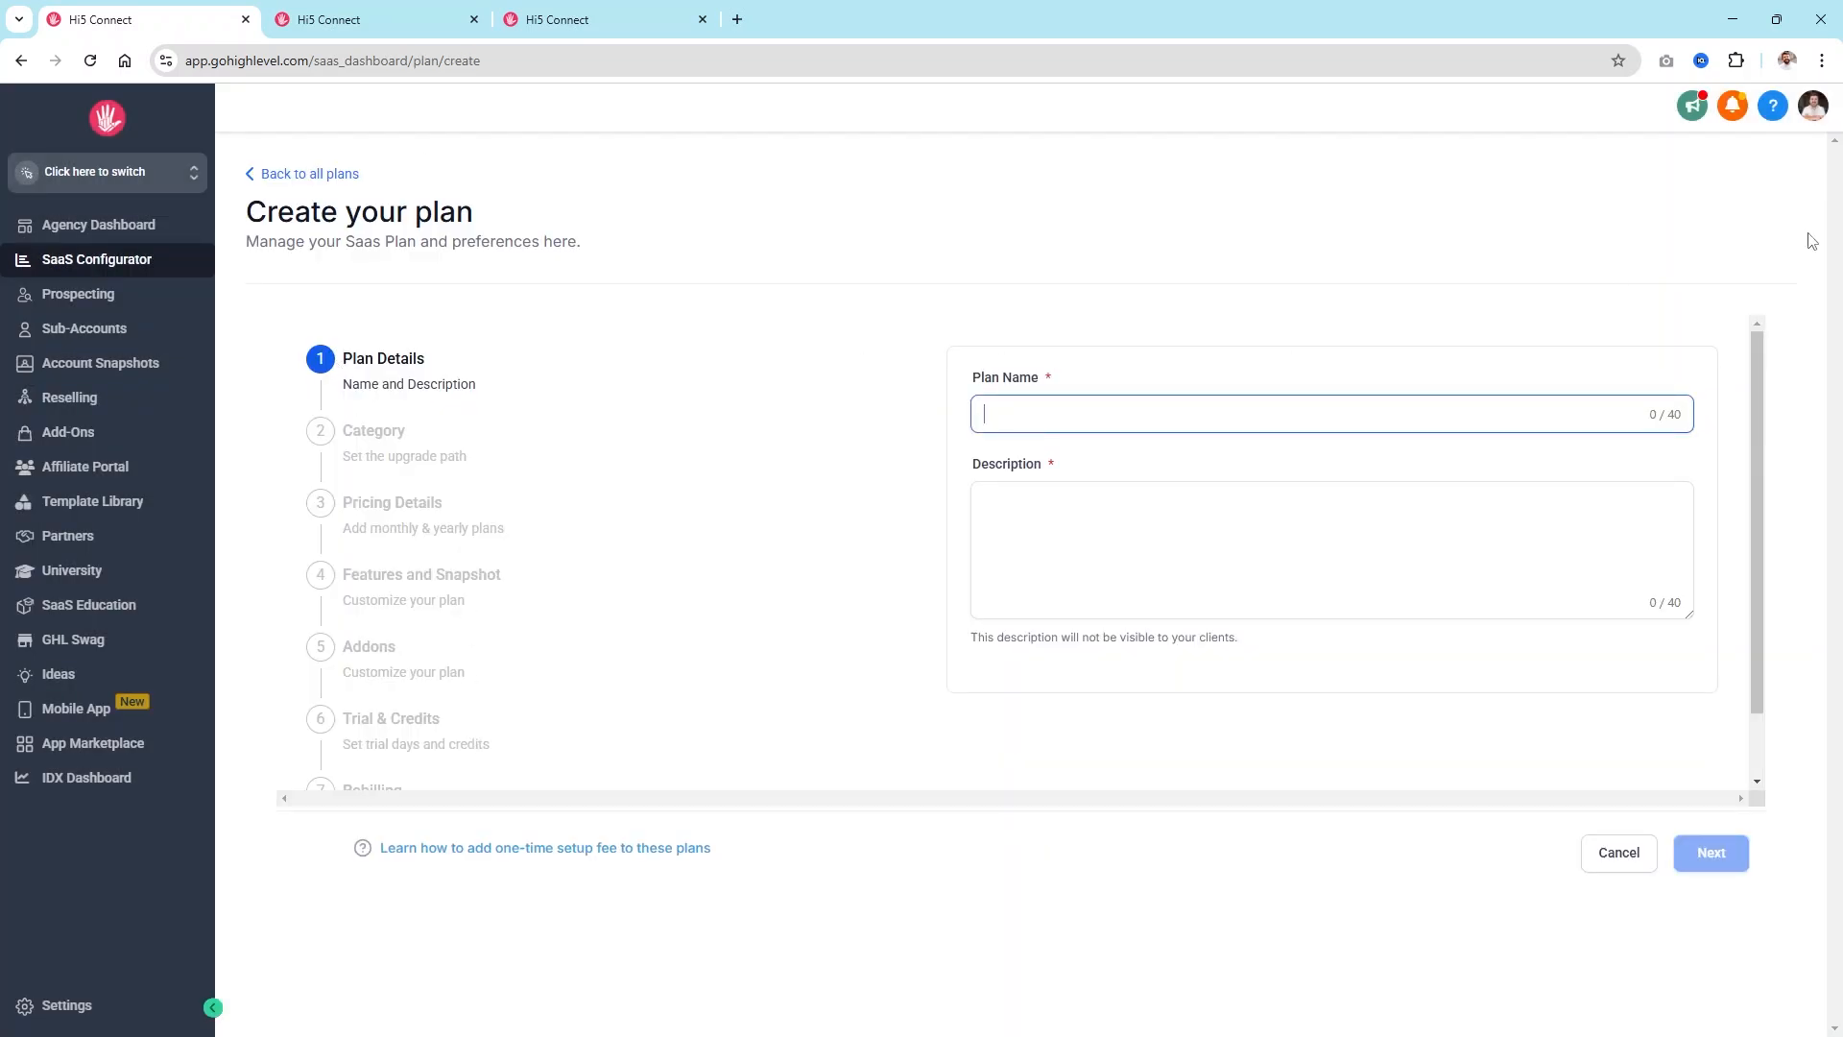
type("All")
key("BackSpace")
key("BackSpace")
type("Get Started")
left_click(1254, 551)
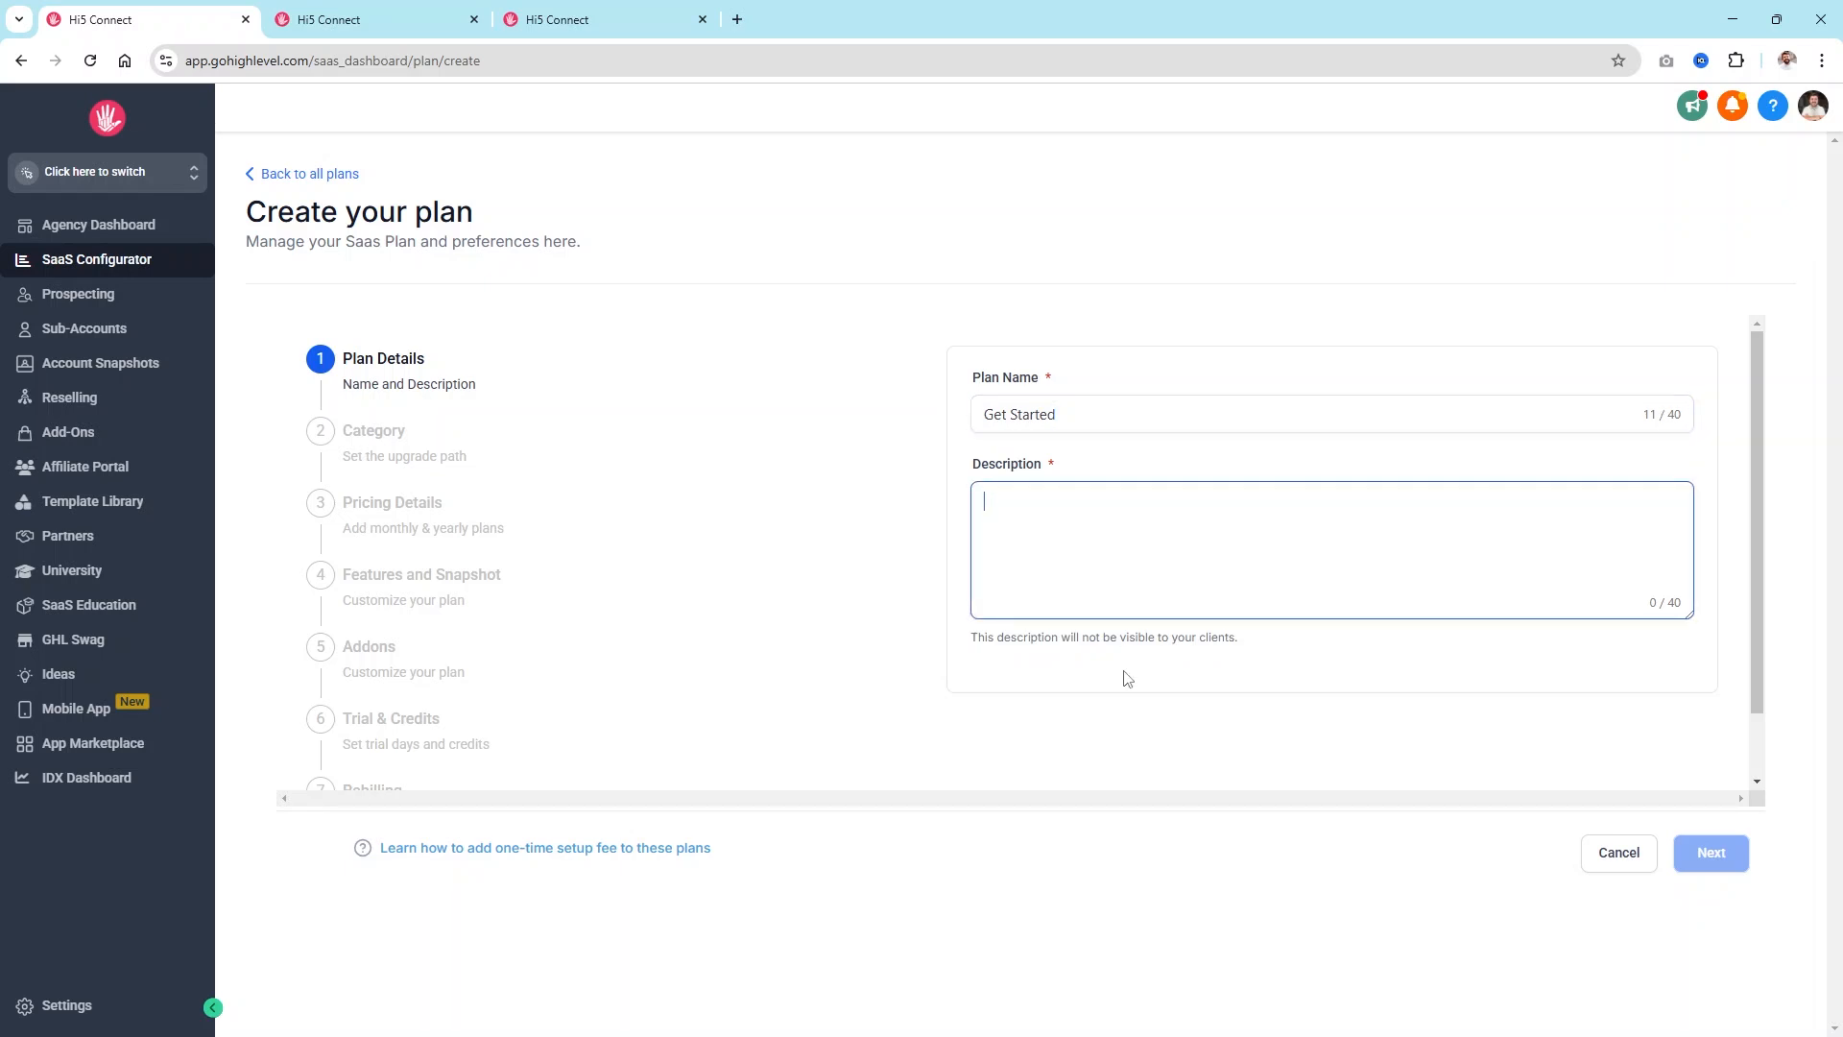
left_click_drag(1248, 640, 973, 645)
left_click(1006, 508)
type("This is a basic CRM plan")
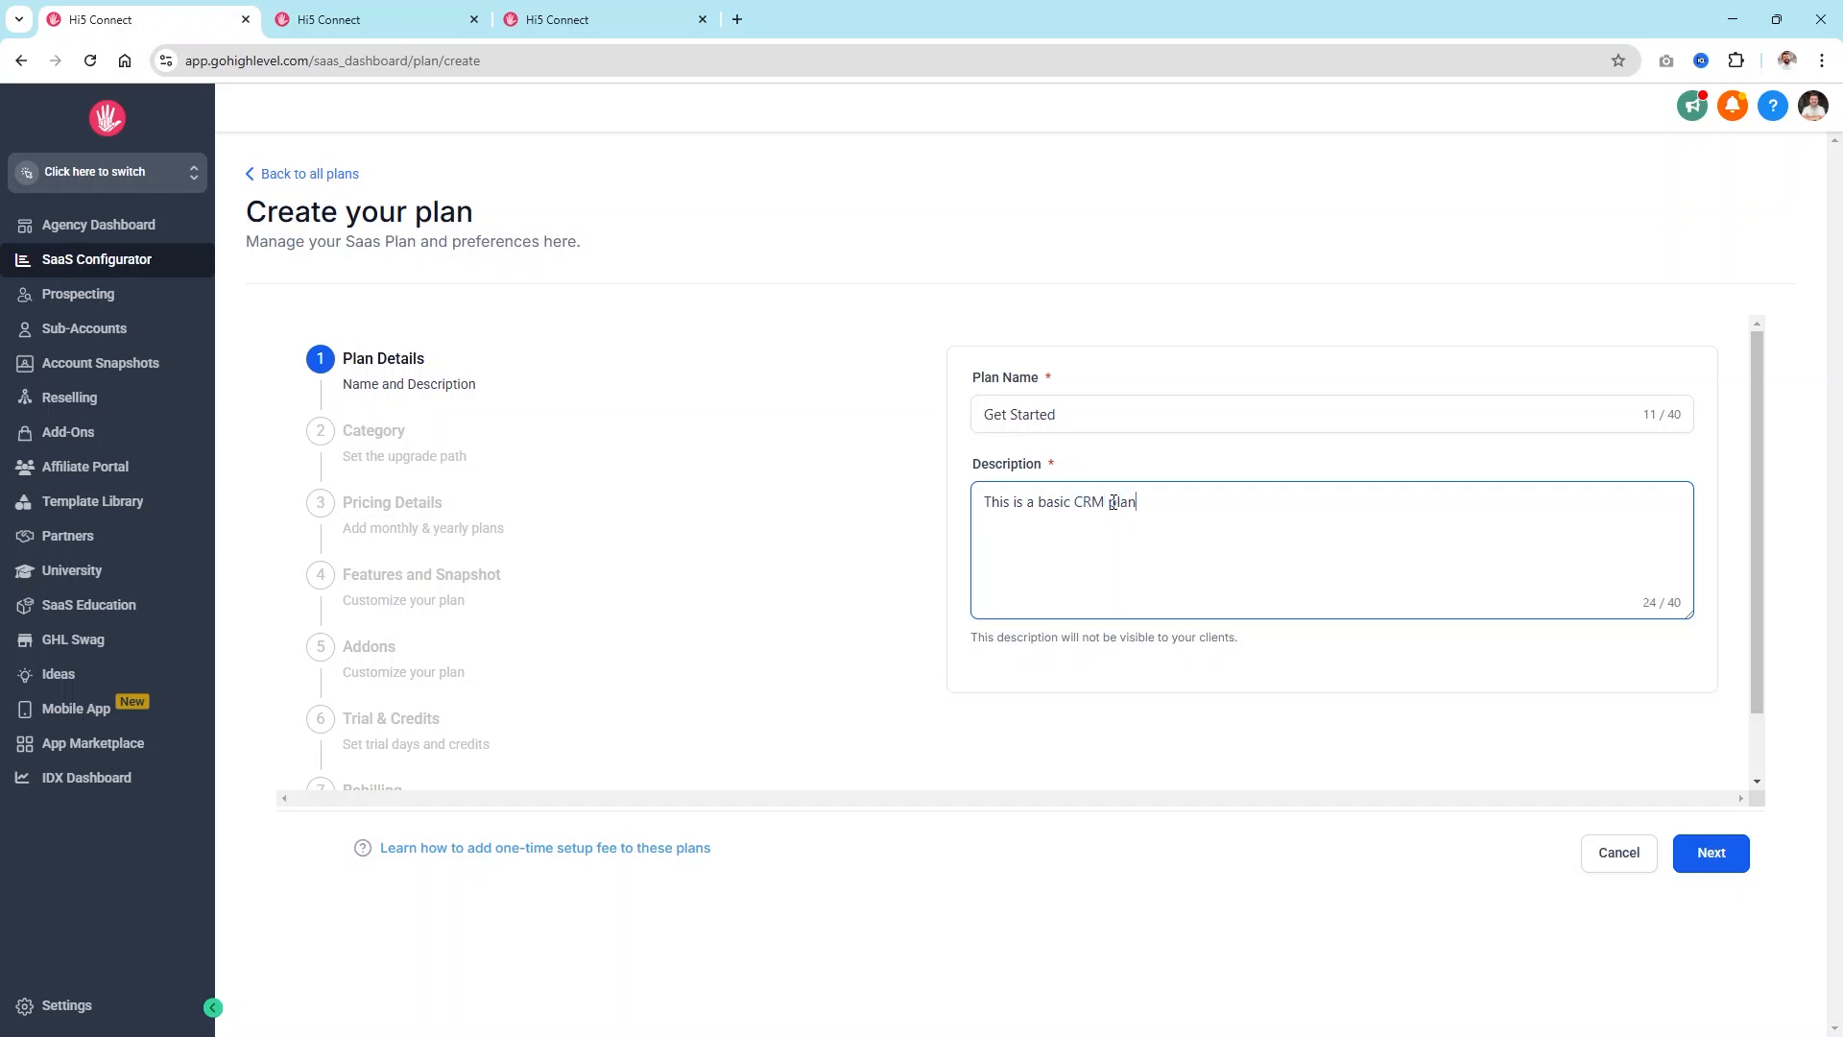
left_click(1722, 865)
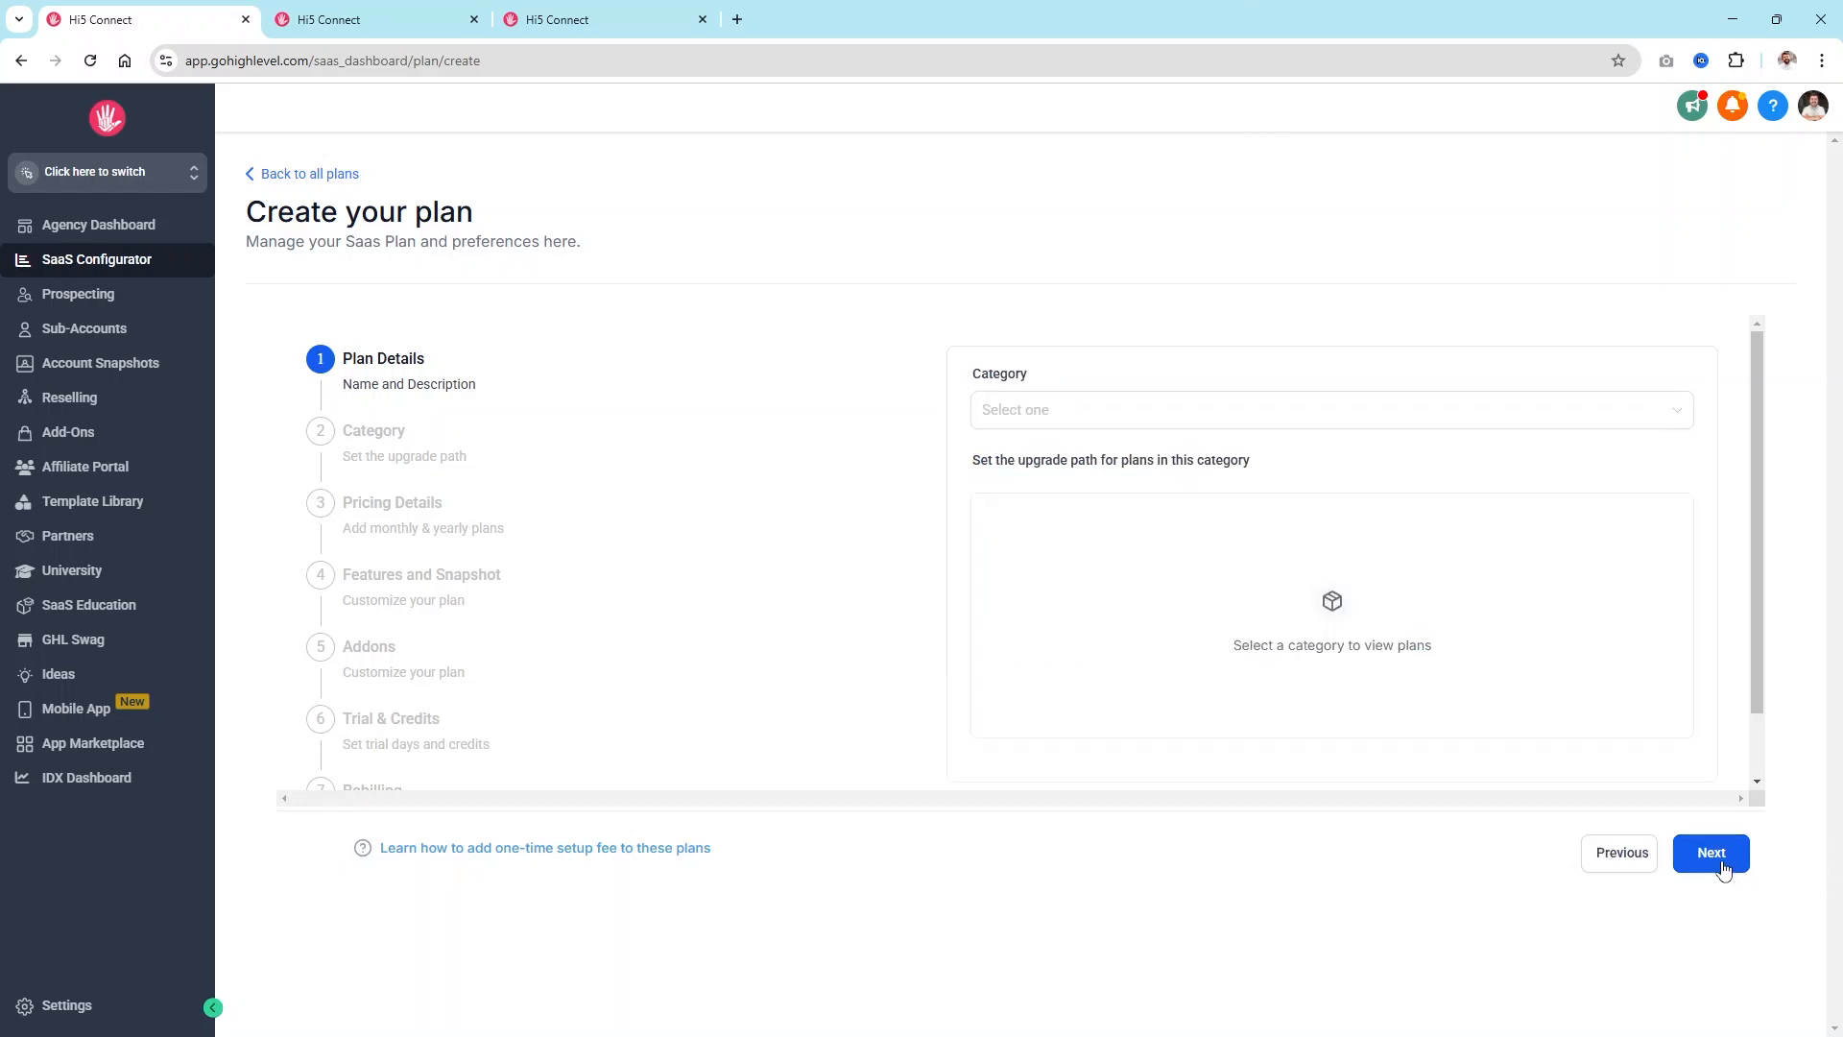
Step: Assign the plan to the default (USD) category and place Get Started above Standard in the upgrade path
left_click(1174, 408)
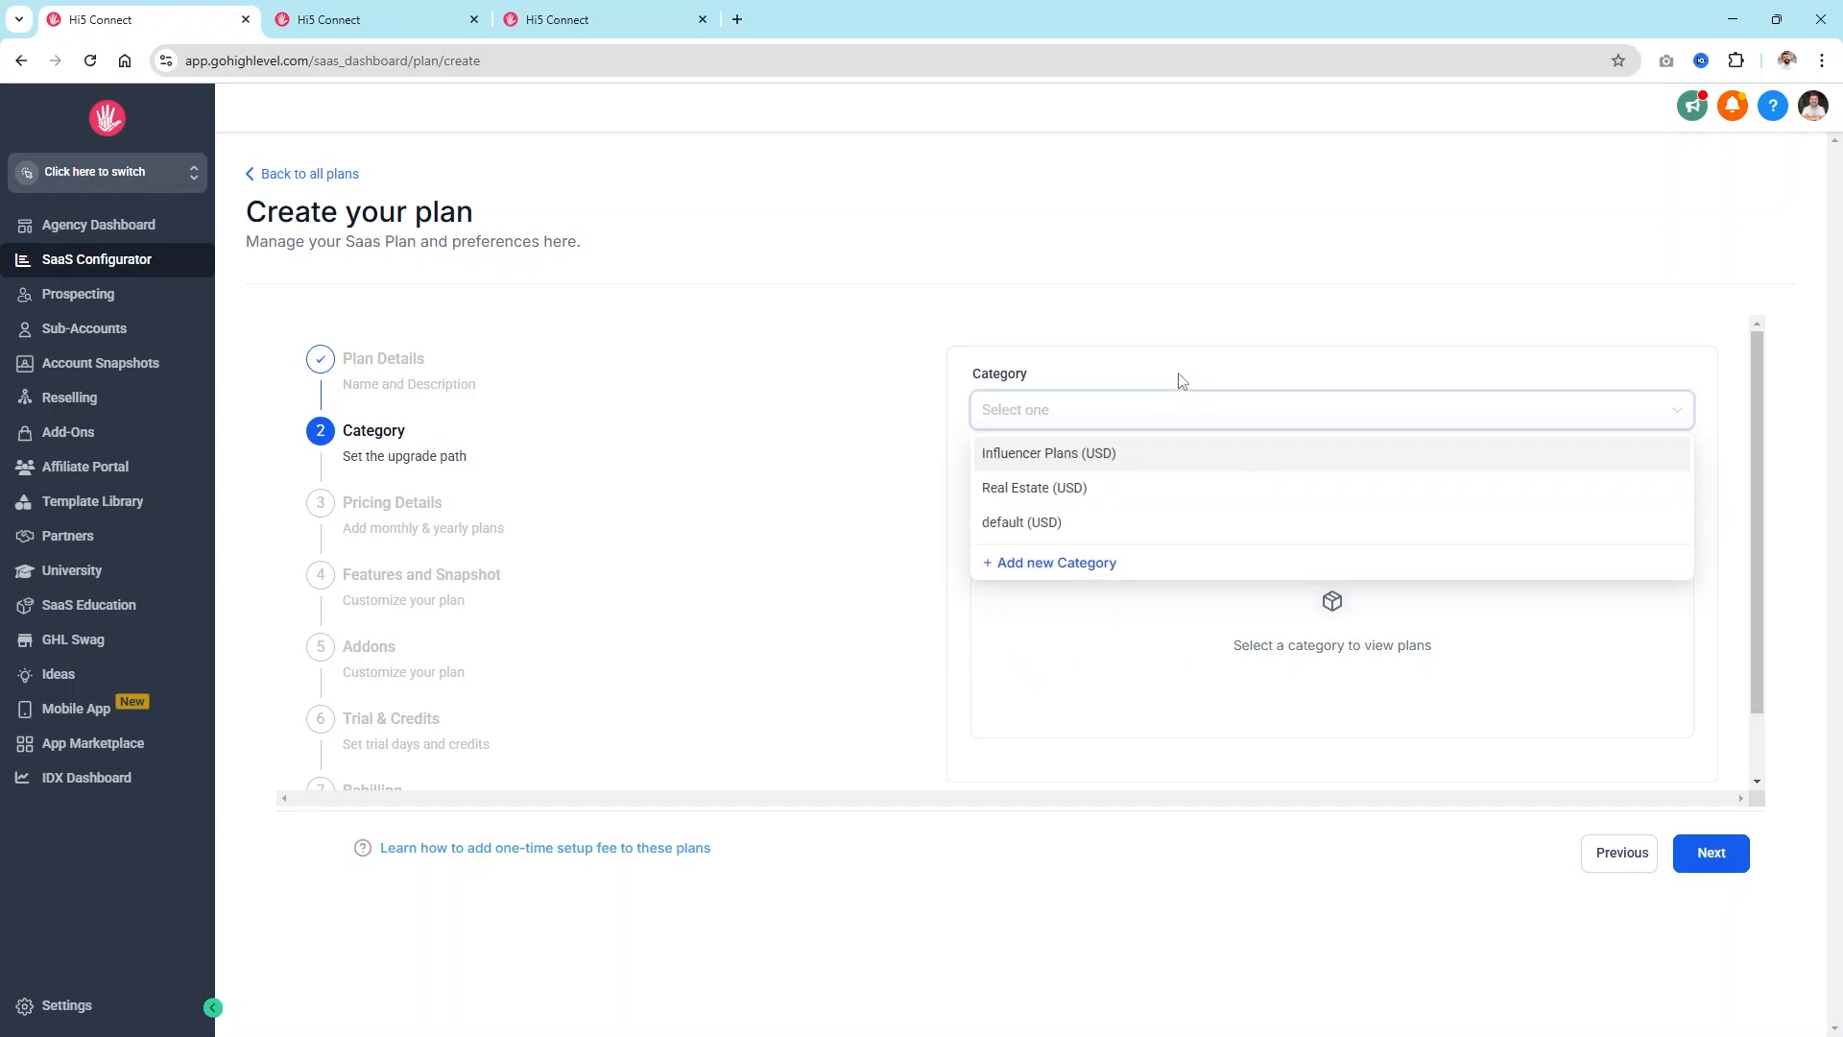
left_click(1036, 529)
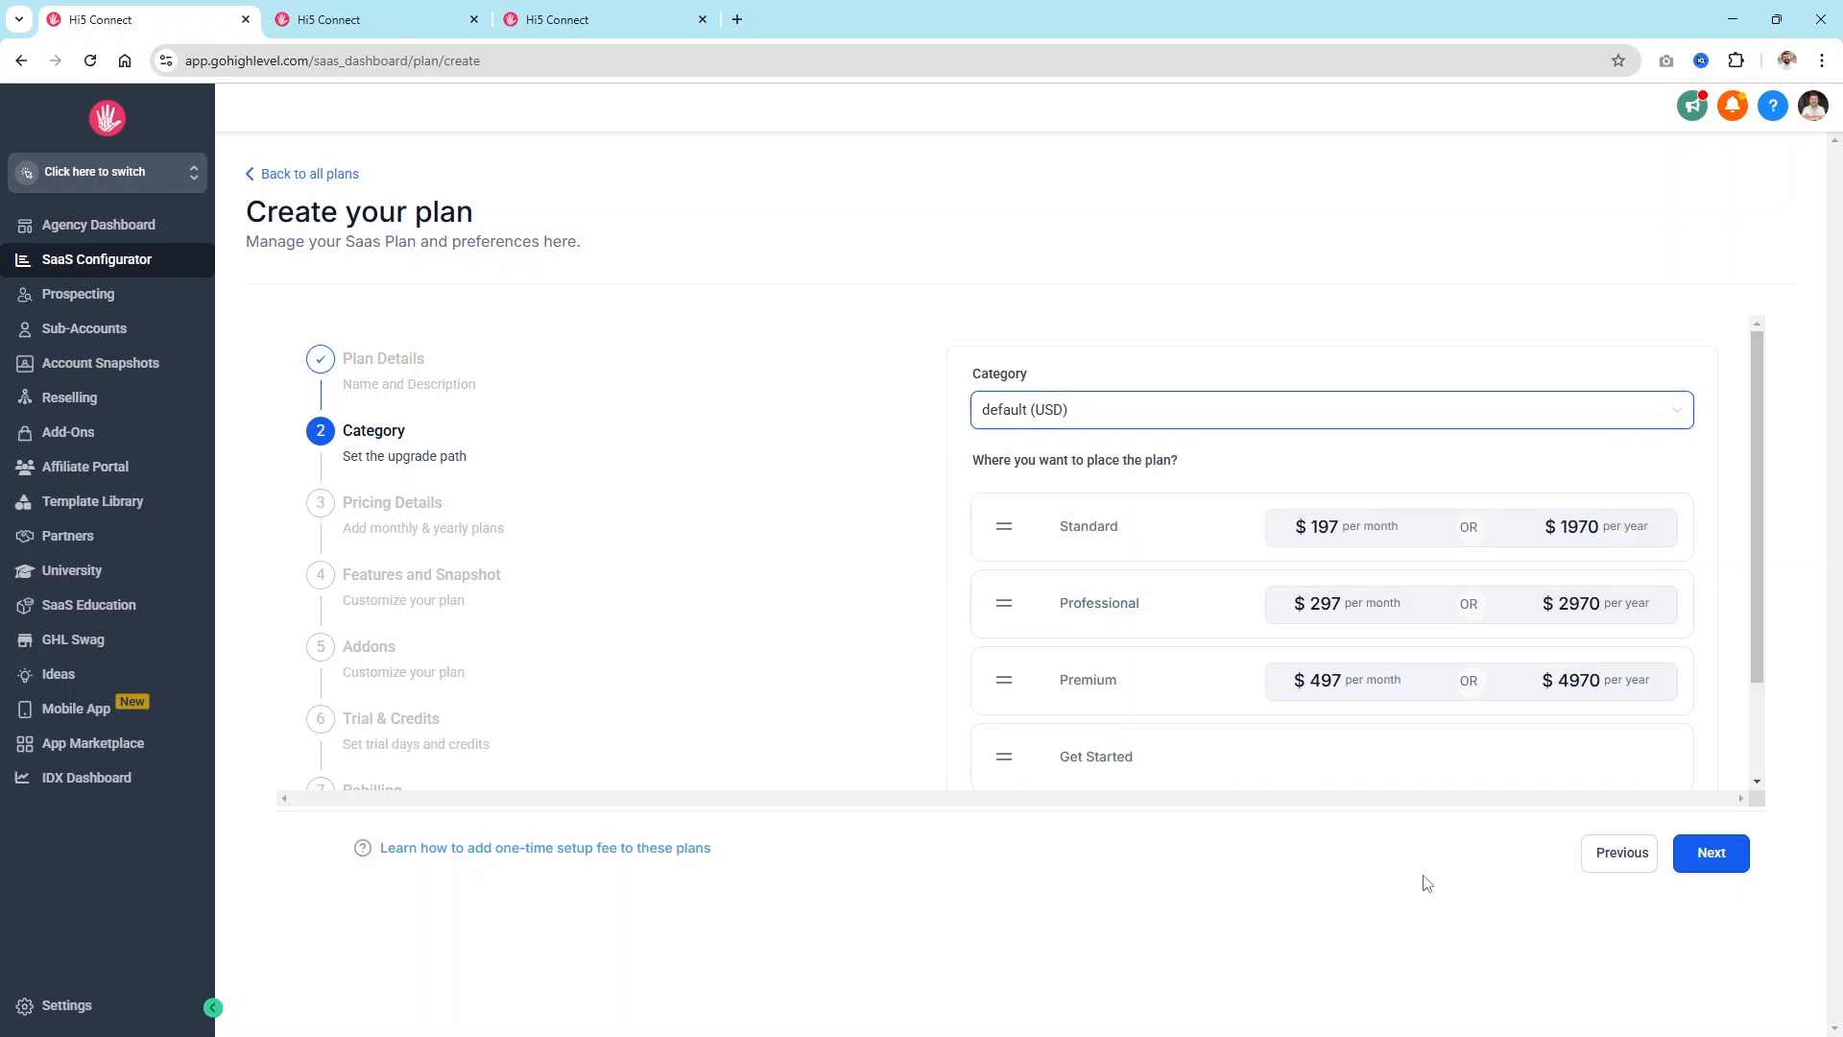
scroll(1027, 600, "down", 2)
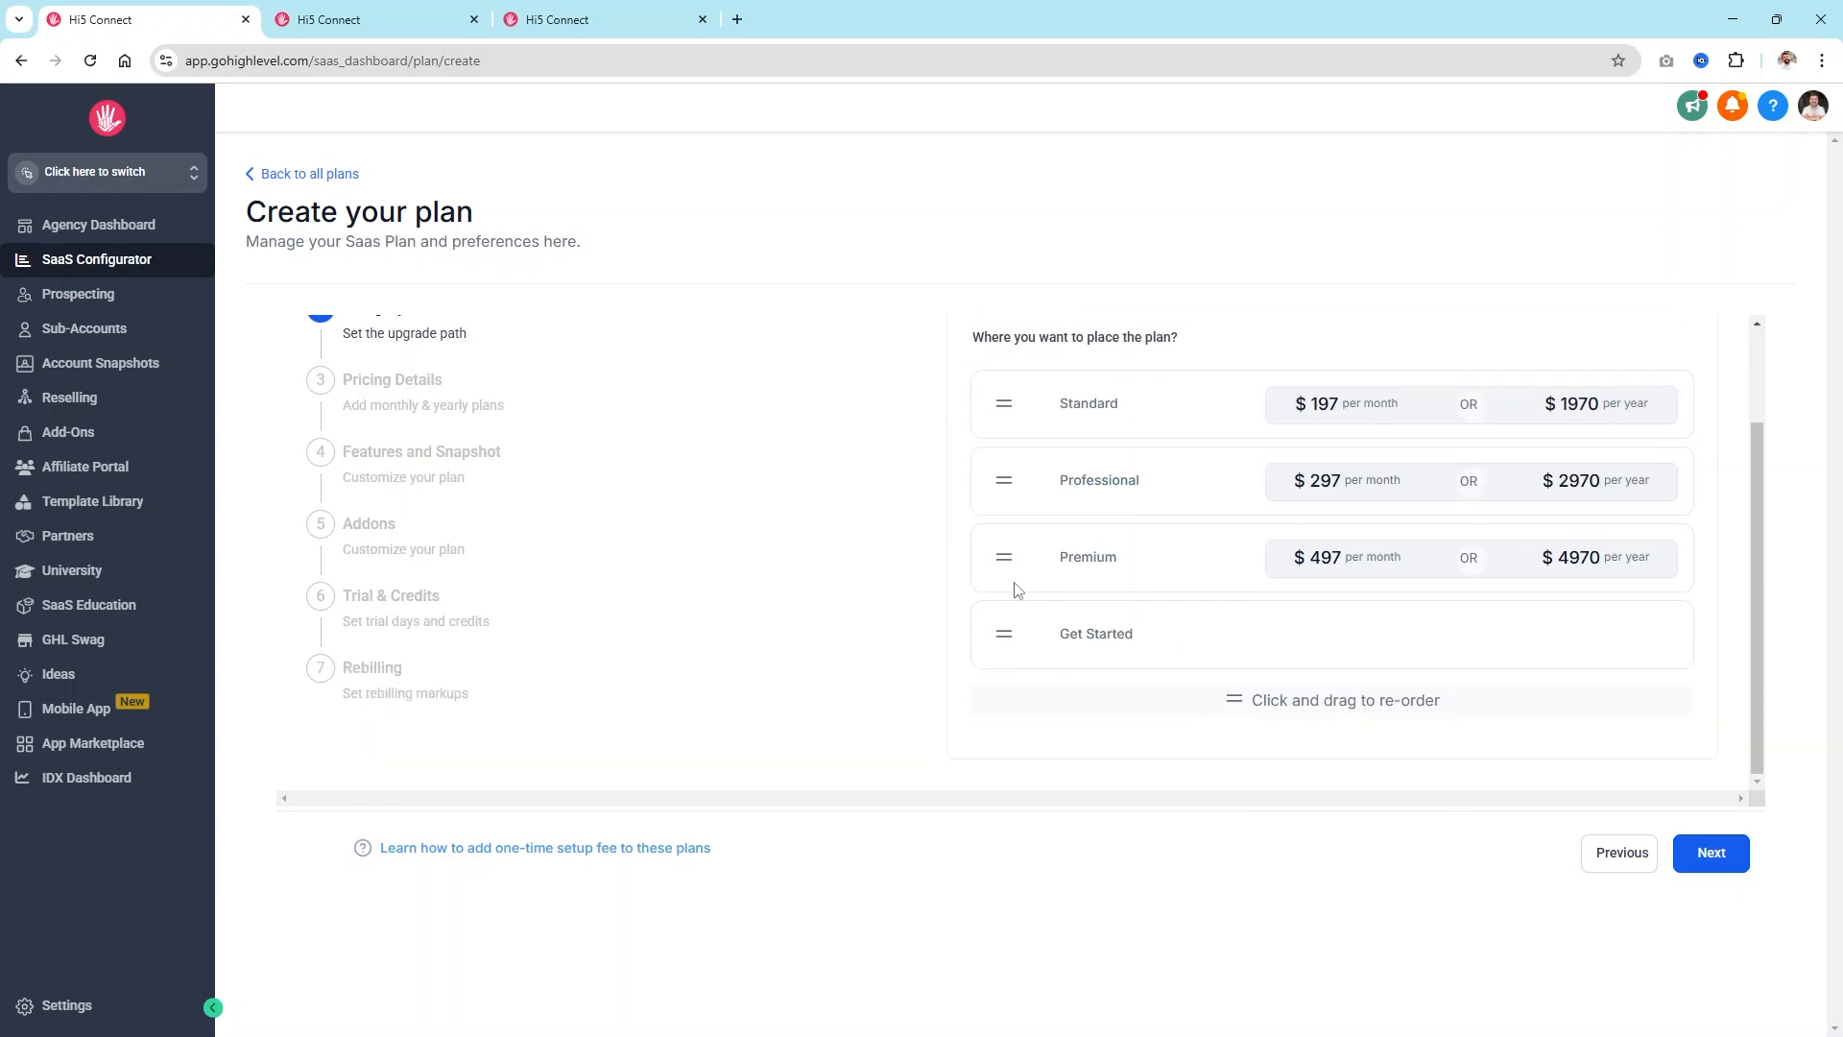
scroll(1056, 519, "up", 2)
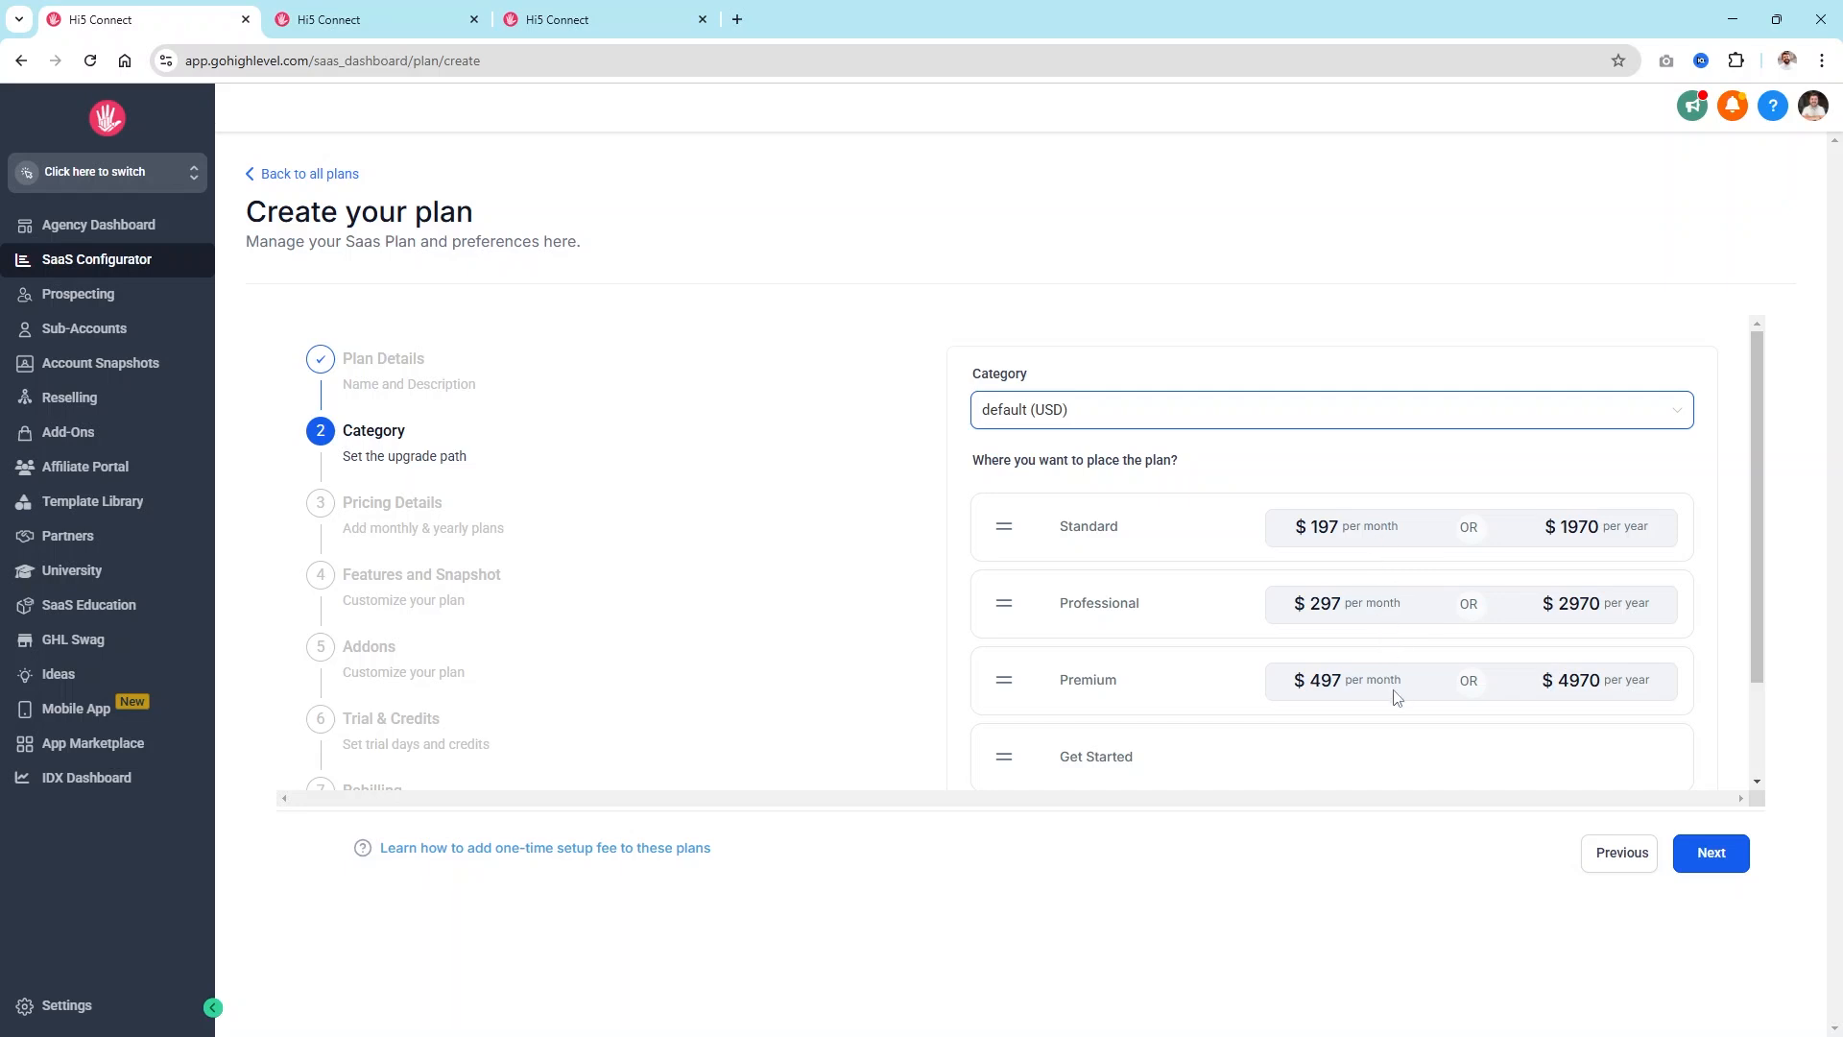
scroll(1360, 497, "down", 2)
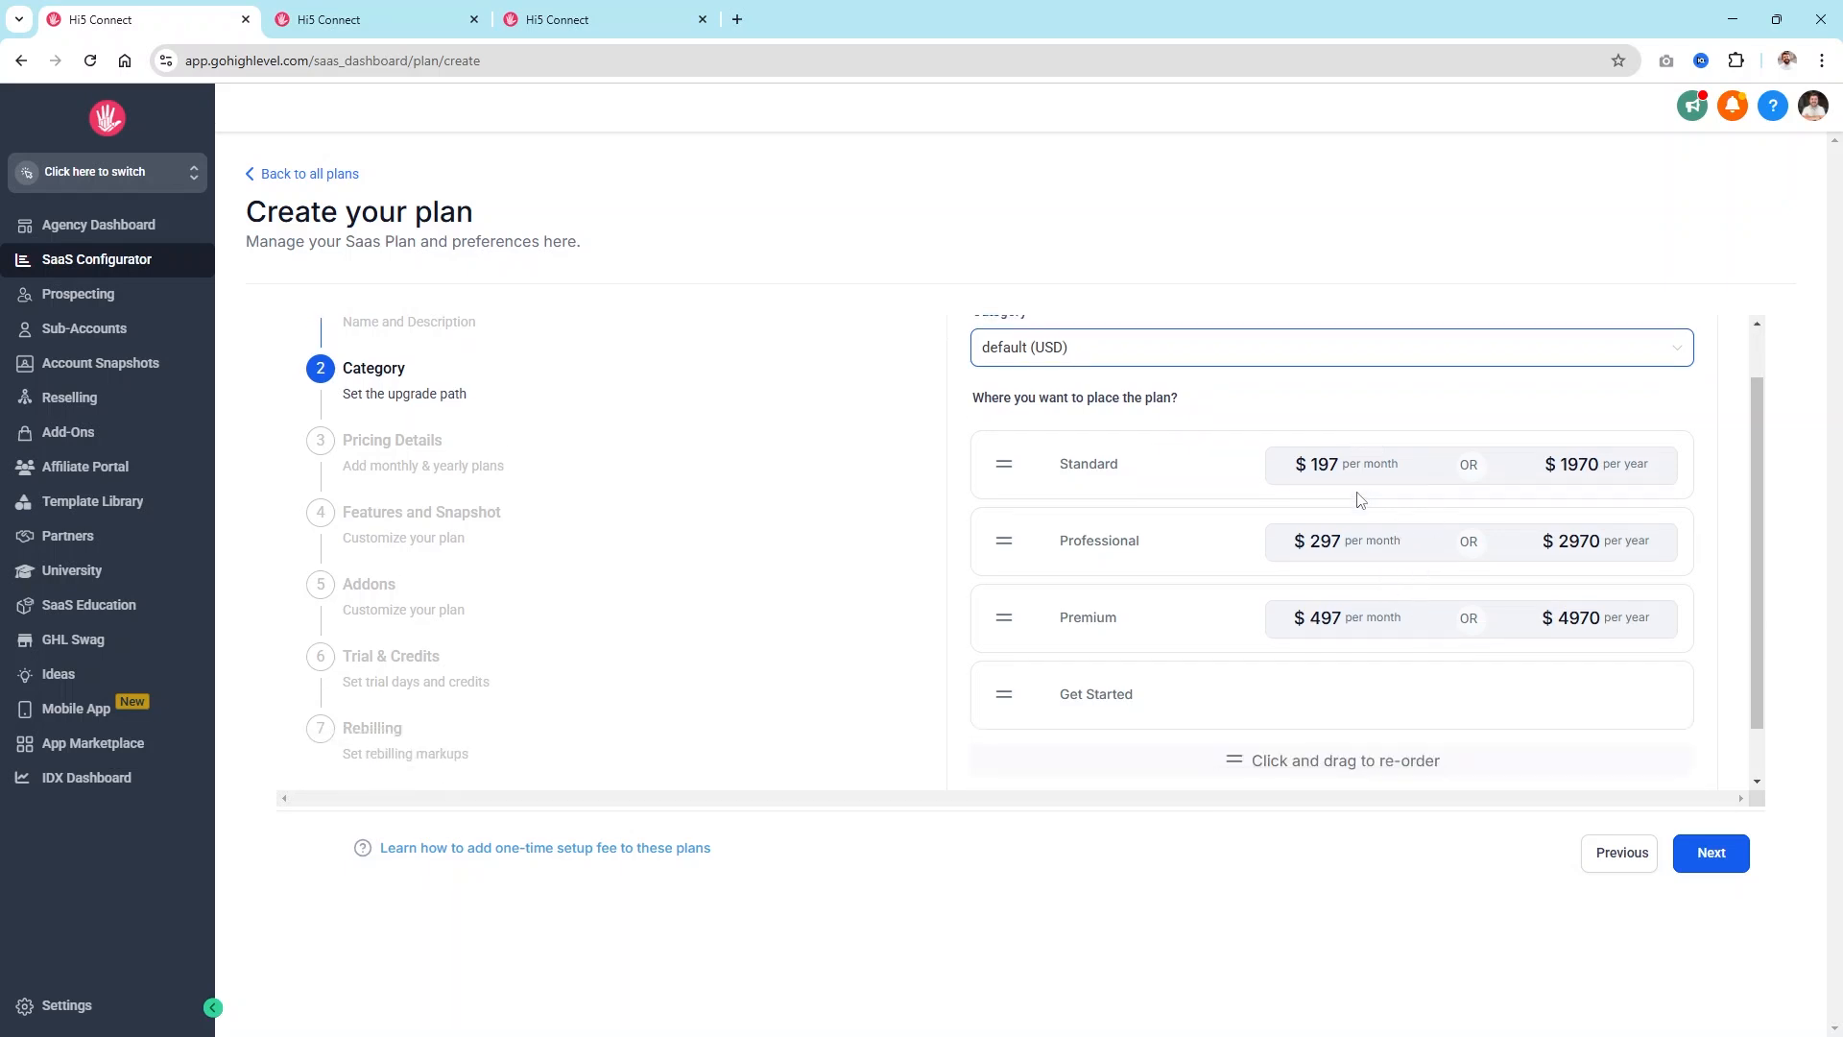
scroll(1360, 498, "down", 2)
left_click_drag(1005, 634, 1048, 399)
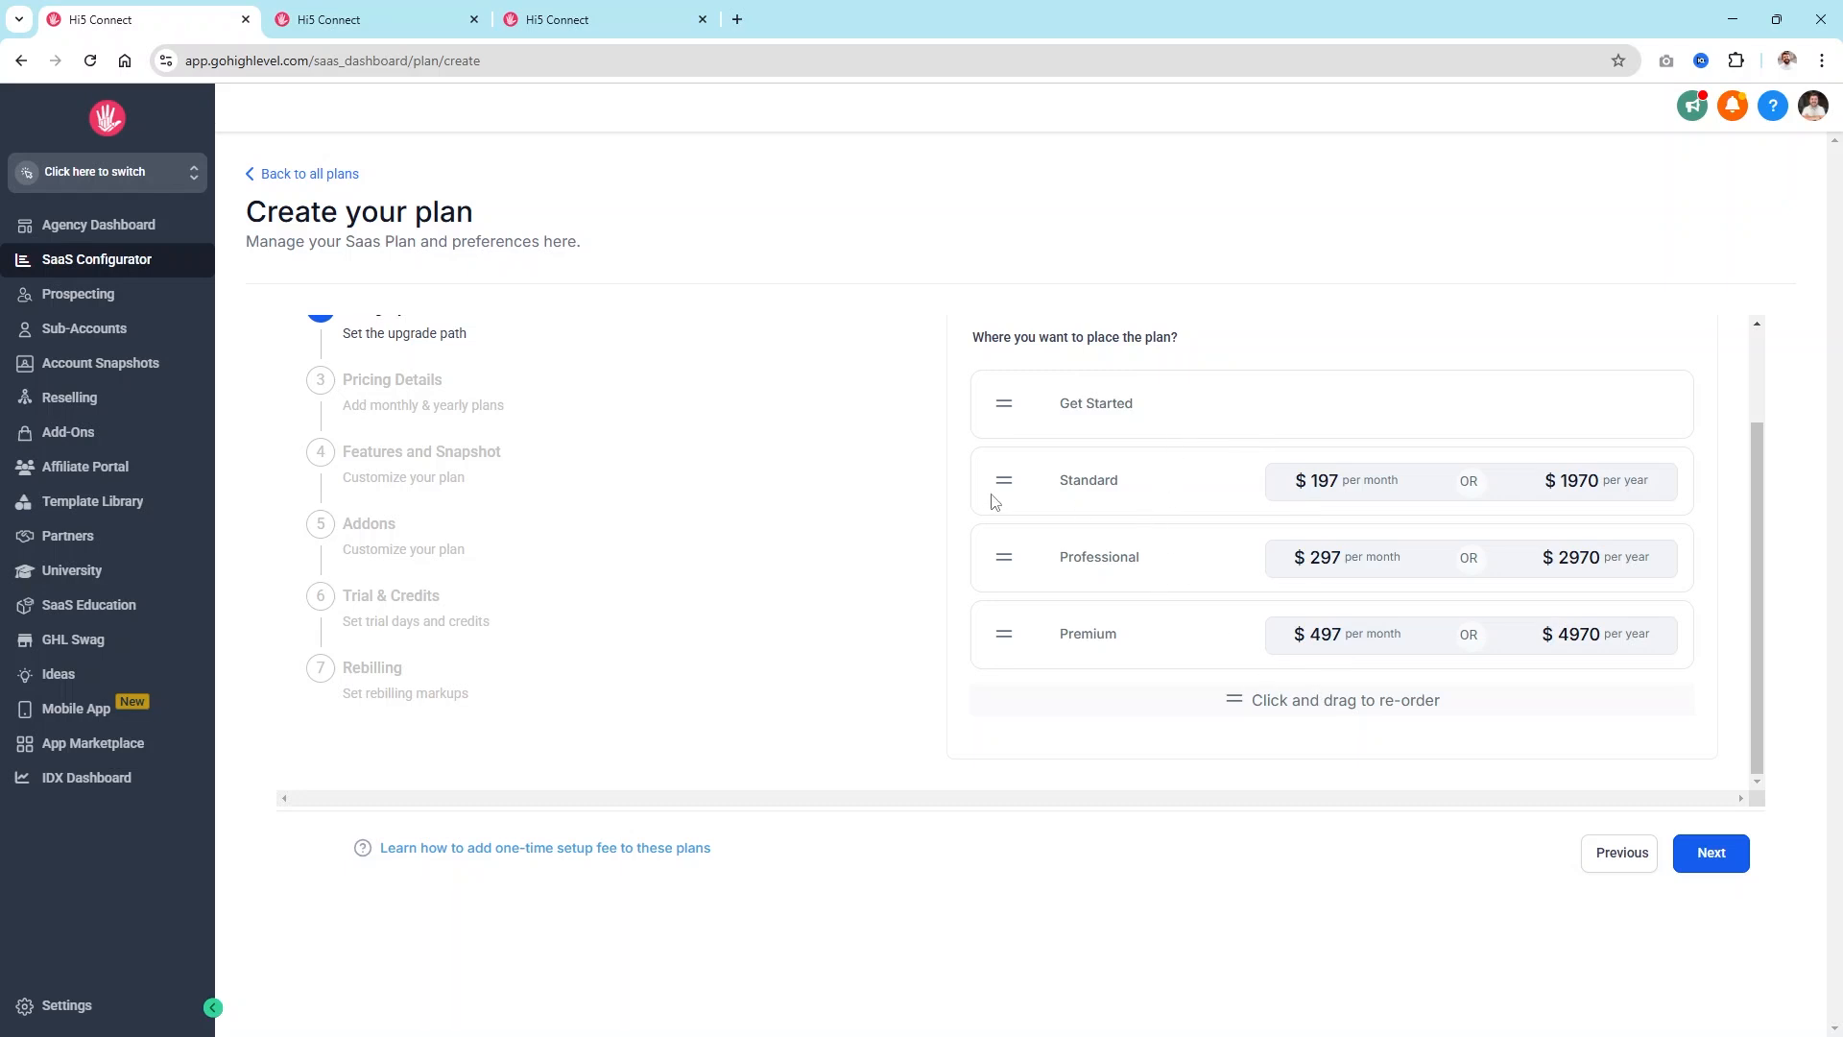
left_click(1716, 854)
Step: Set the Get Started plan's price to $97 monthly and $970 annually
scroll(1211, 662, "up", 2)
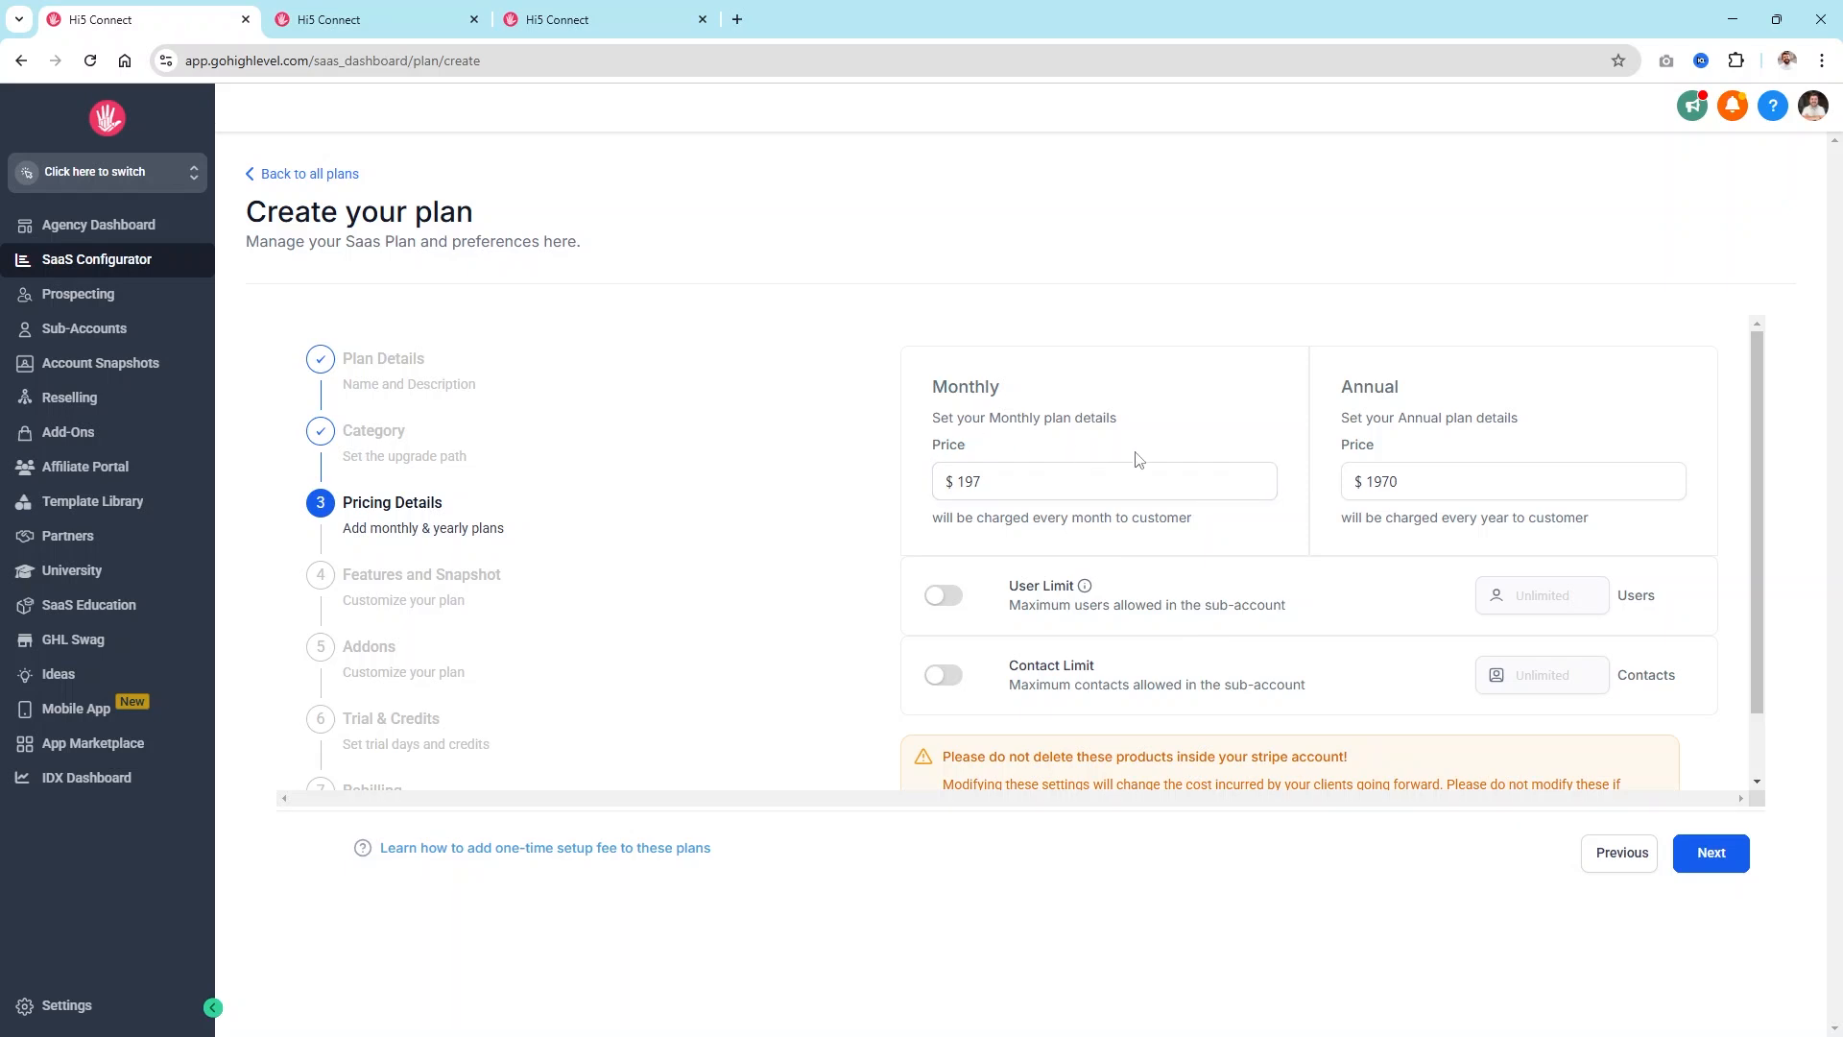
left_click_drag(1049, 476, 852, 480)
type("97")
left_click(1190, 439)
left_click_drag(1532, 425, 1343, 388)
left_click(1551, 386)
left_click(1003, 471)
left_click(1551, 490)
key("ctrl+a")
type("970")
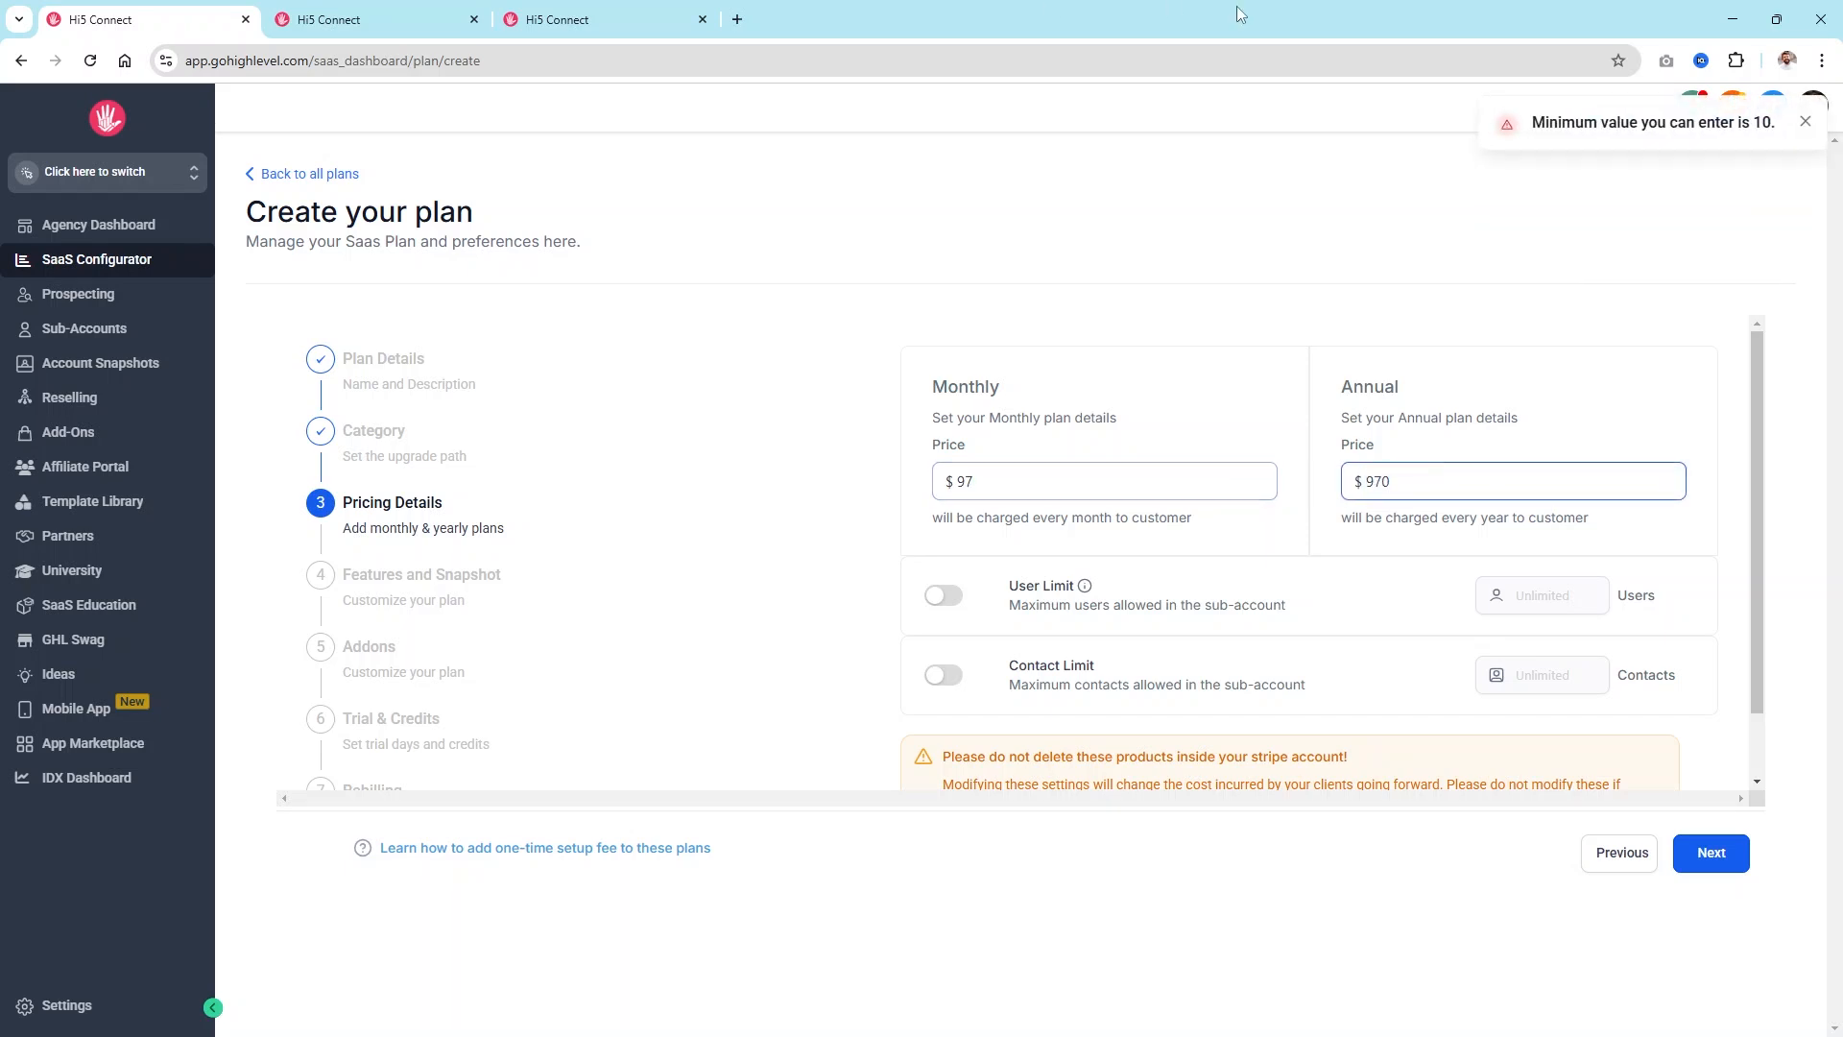
left_click(1618, 370)
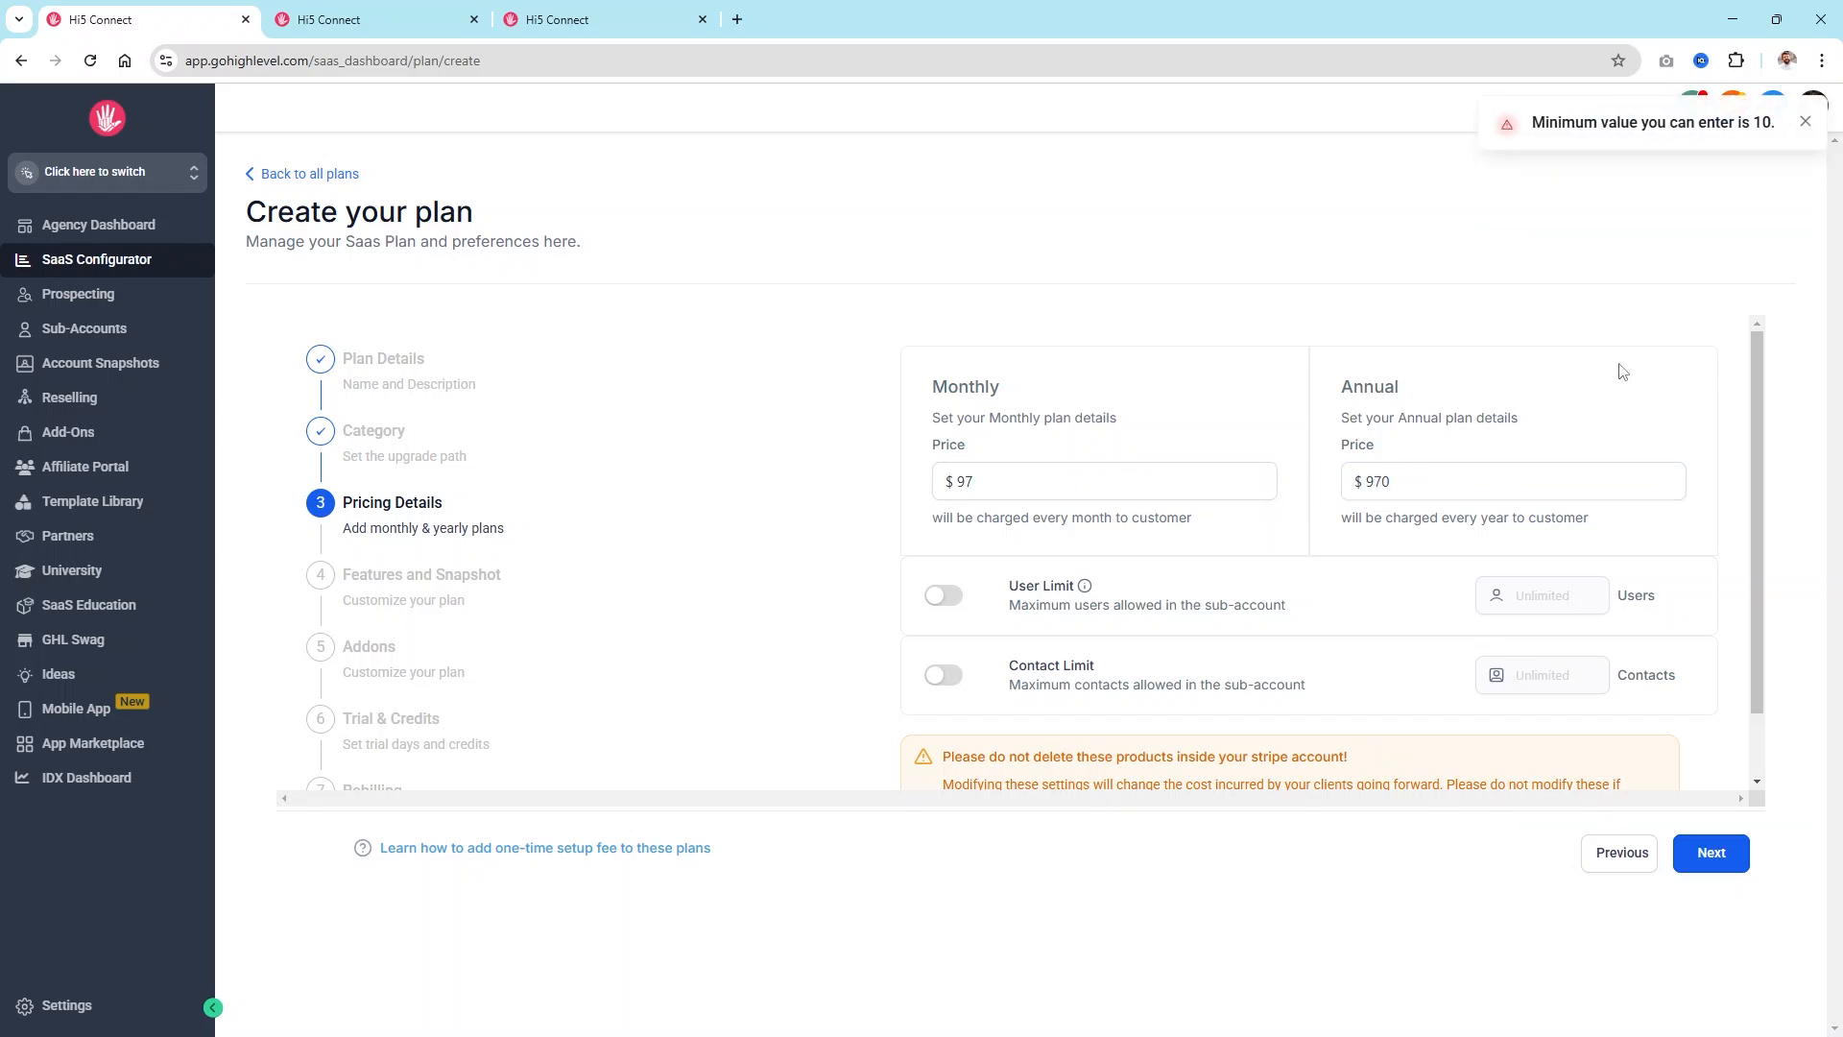
Step: Enable the user limit for the plan and set it to 2 users
scroll(1613, 357, "down", 2)
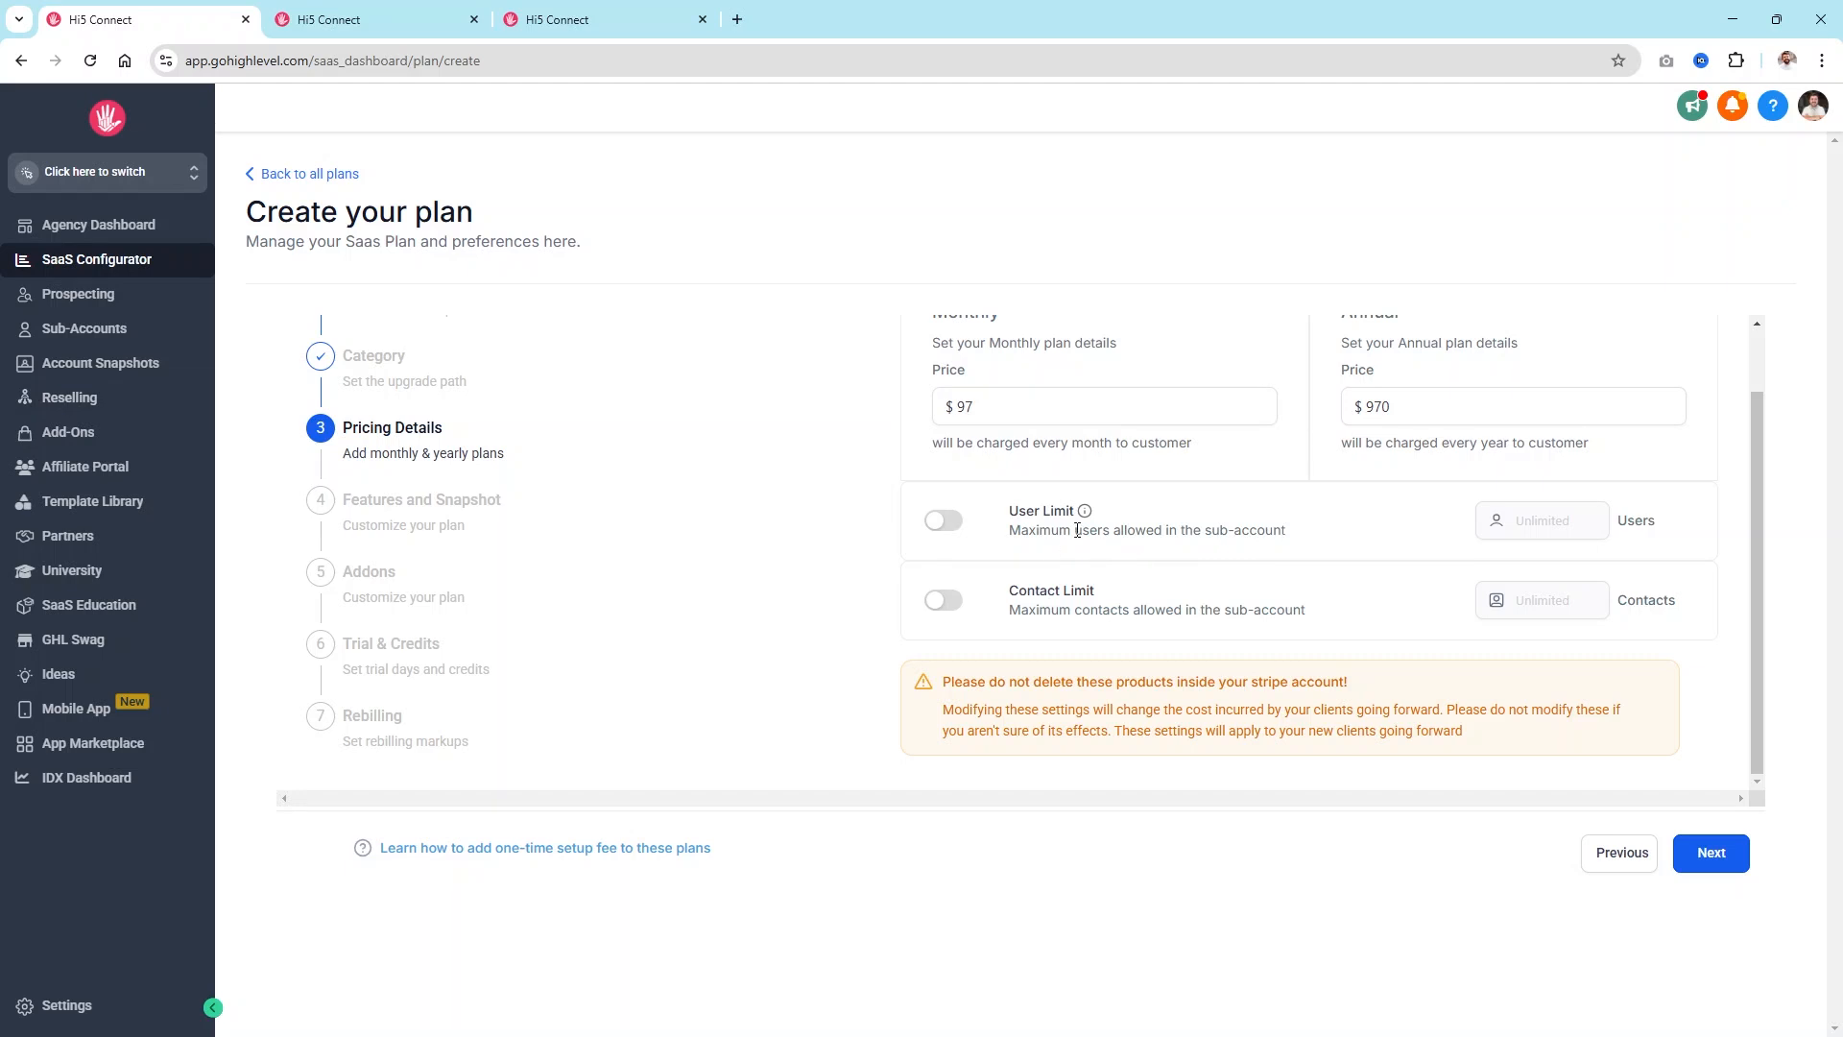
left_click(946, 526)
left_click_drag(1536, 524, 1478, 521)
type("2")
left_click(1405, 521)
Step: Enable the contact limit for the plan and set it to 500 contacts
left_click(938, 605)
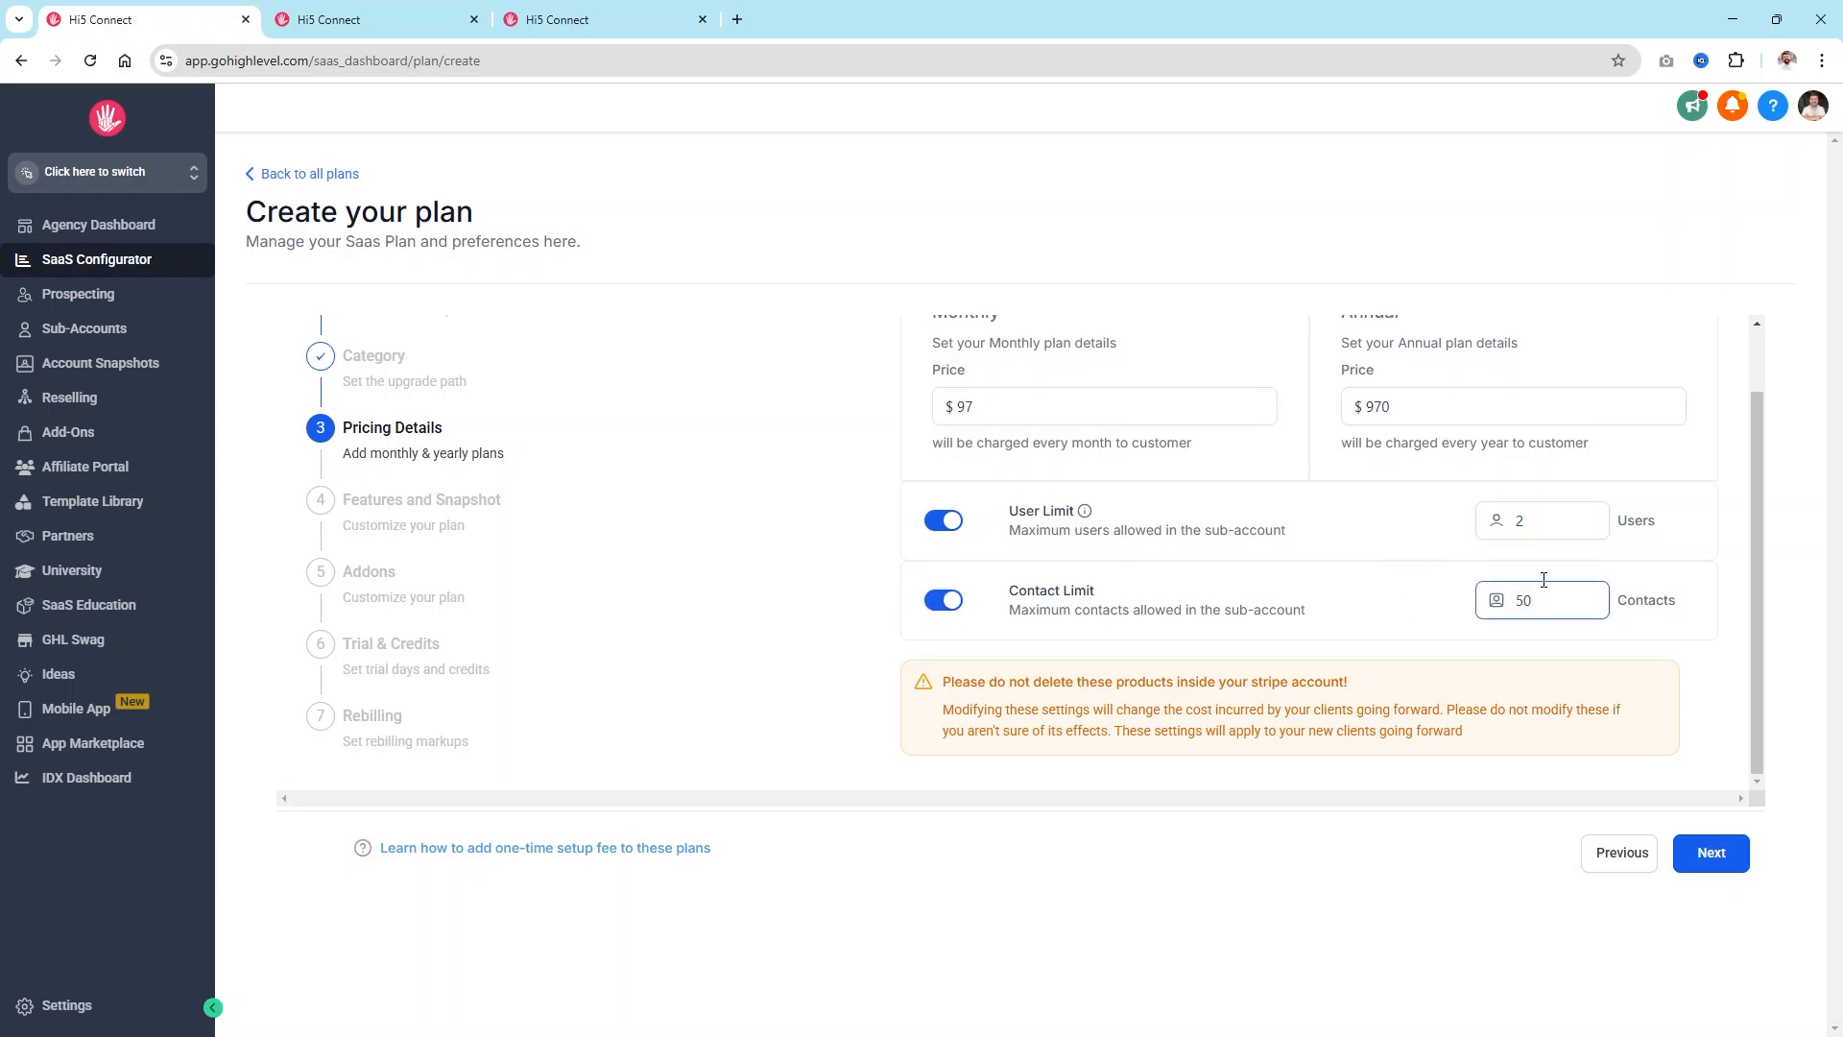
key("BackSpace")
key("BackSpace")
type("1")
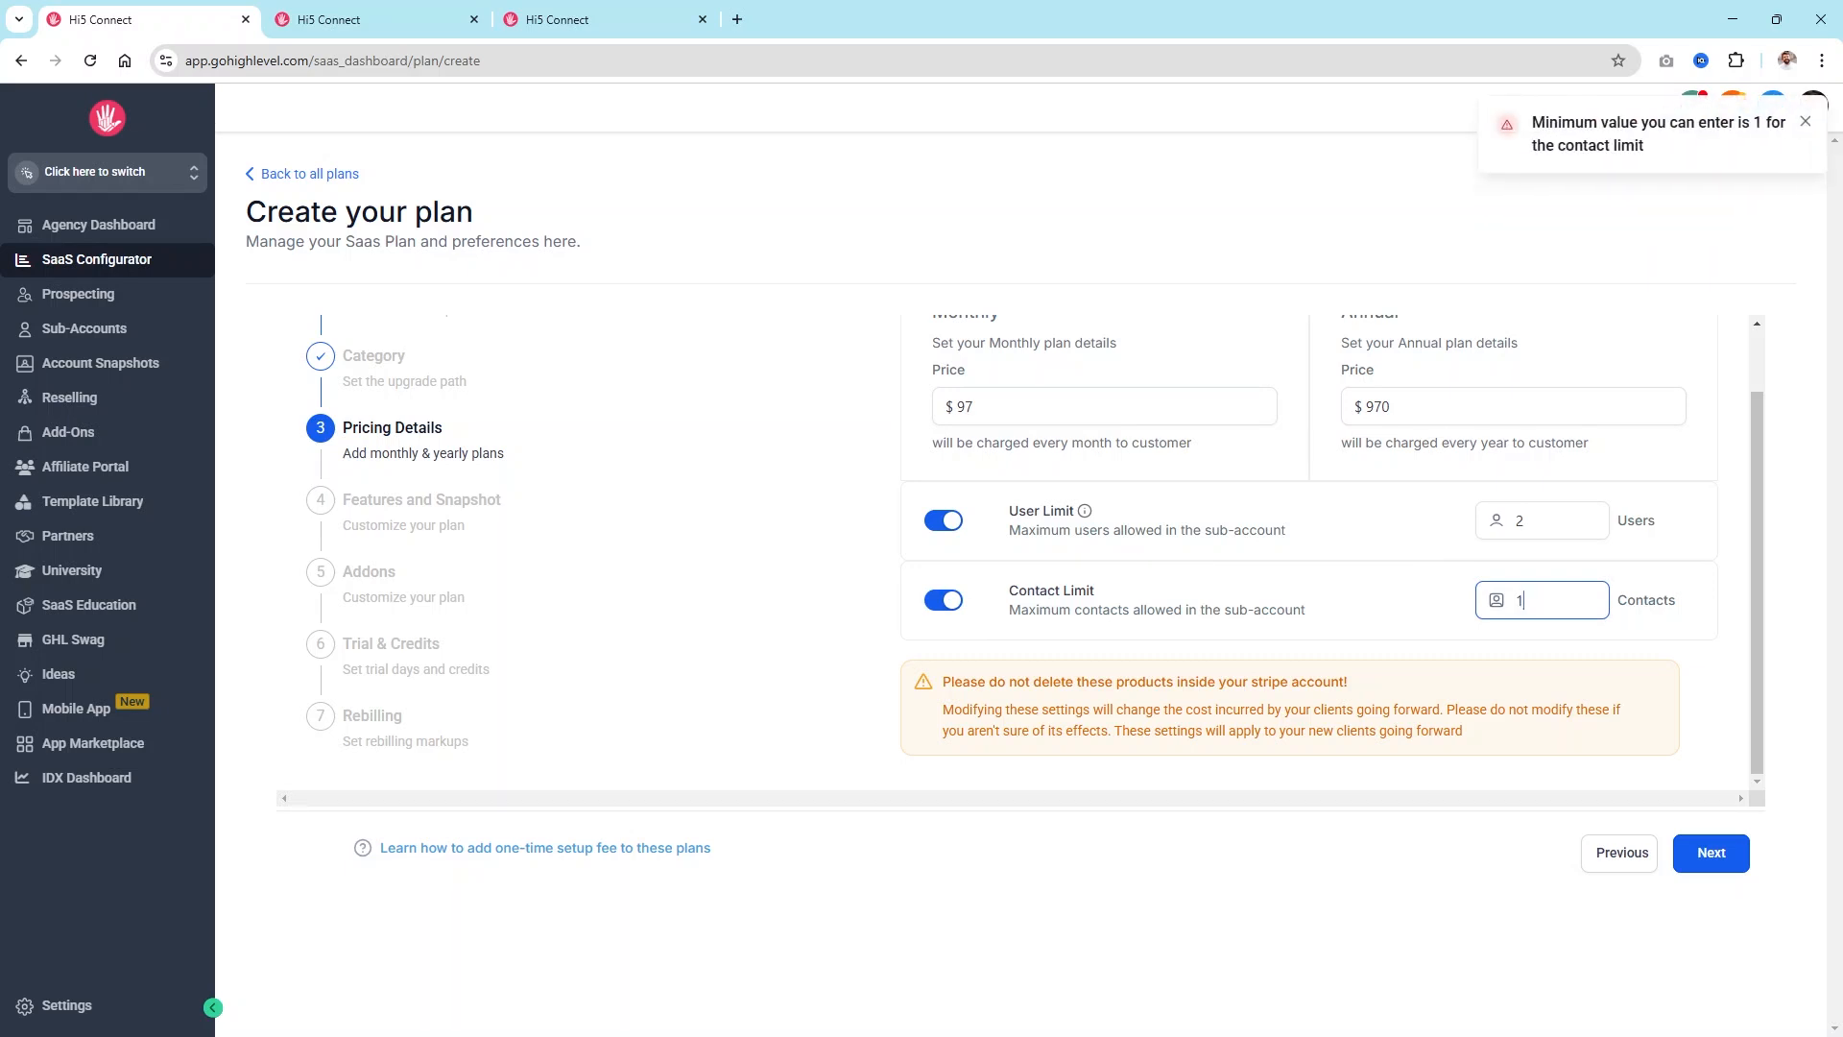
type("1")
type("50")
type("500")
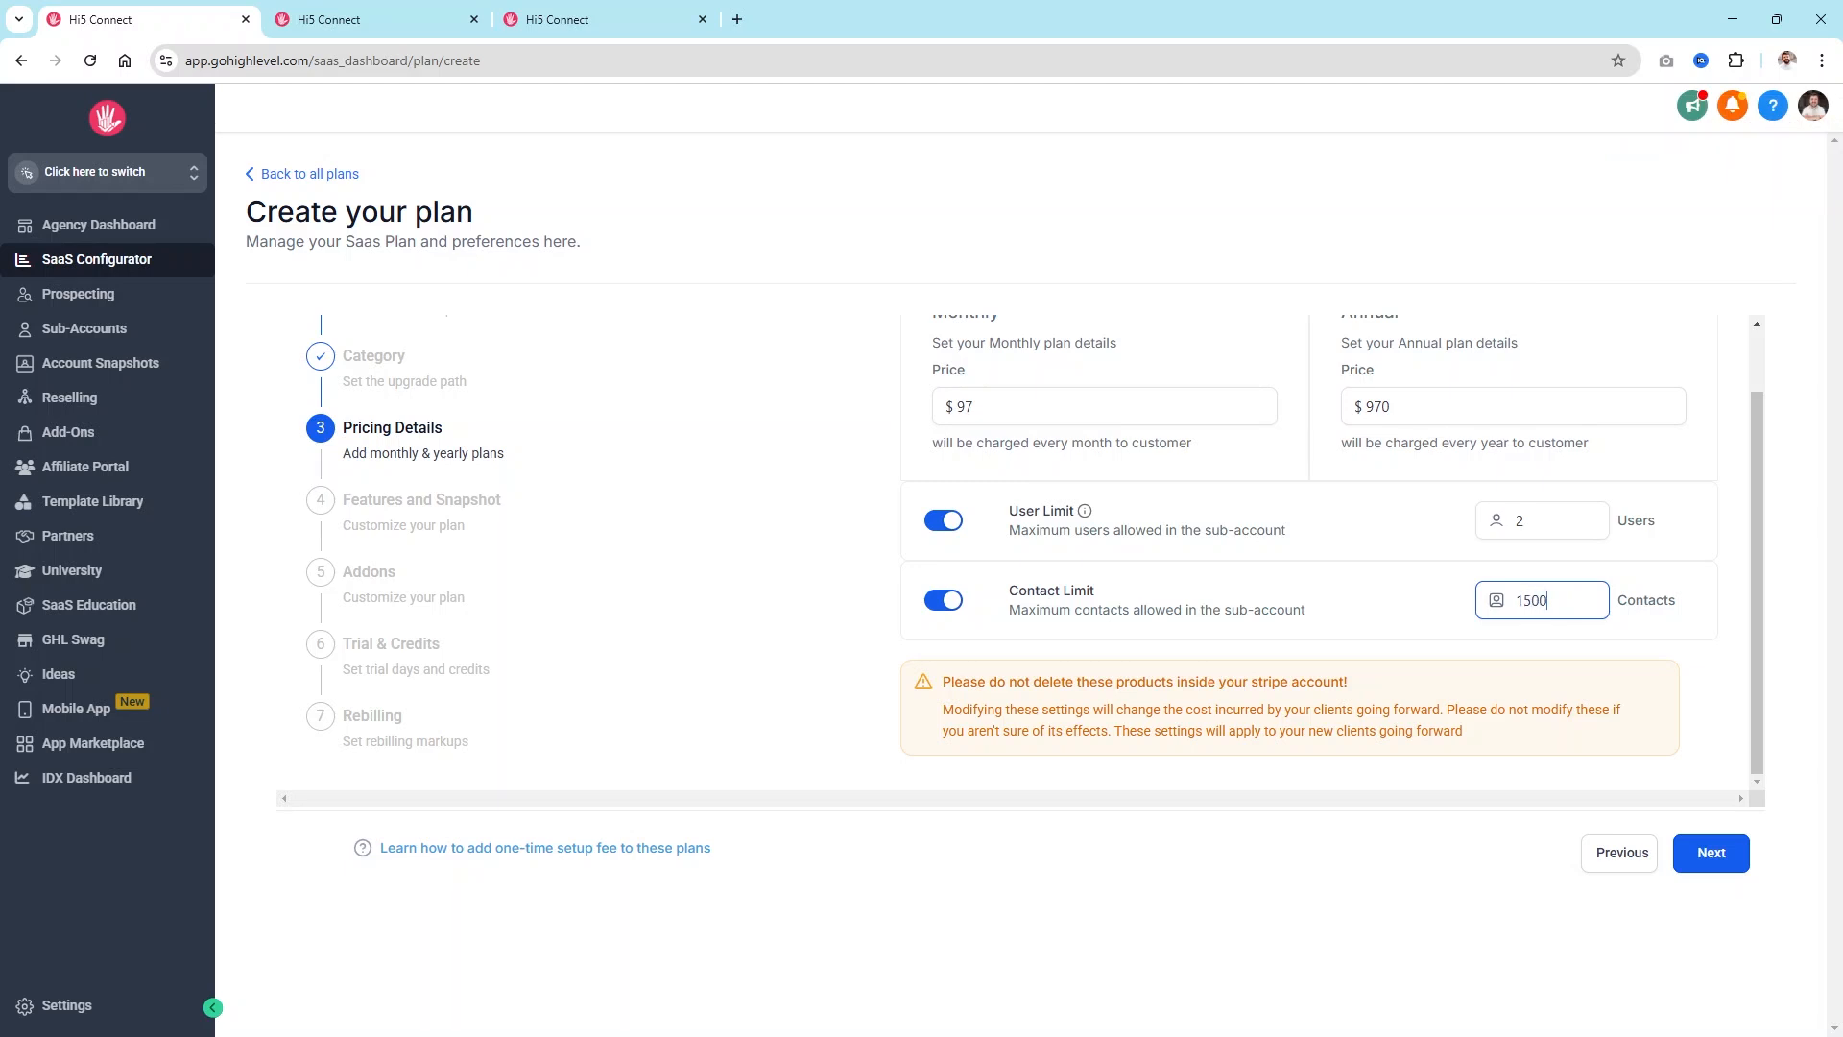
key("BackSpace")
Step: Read the notice about deleting Stripe products and modifying the plan's pricing settings
left_click_drag(892, 684, 1486, 693)
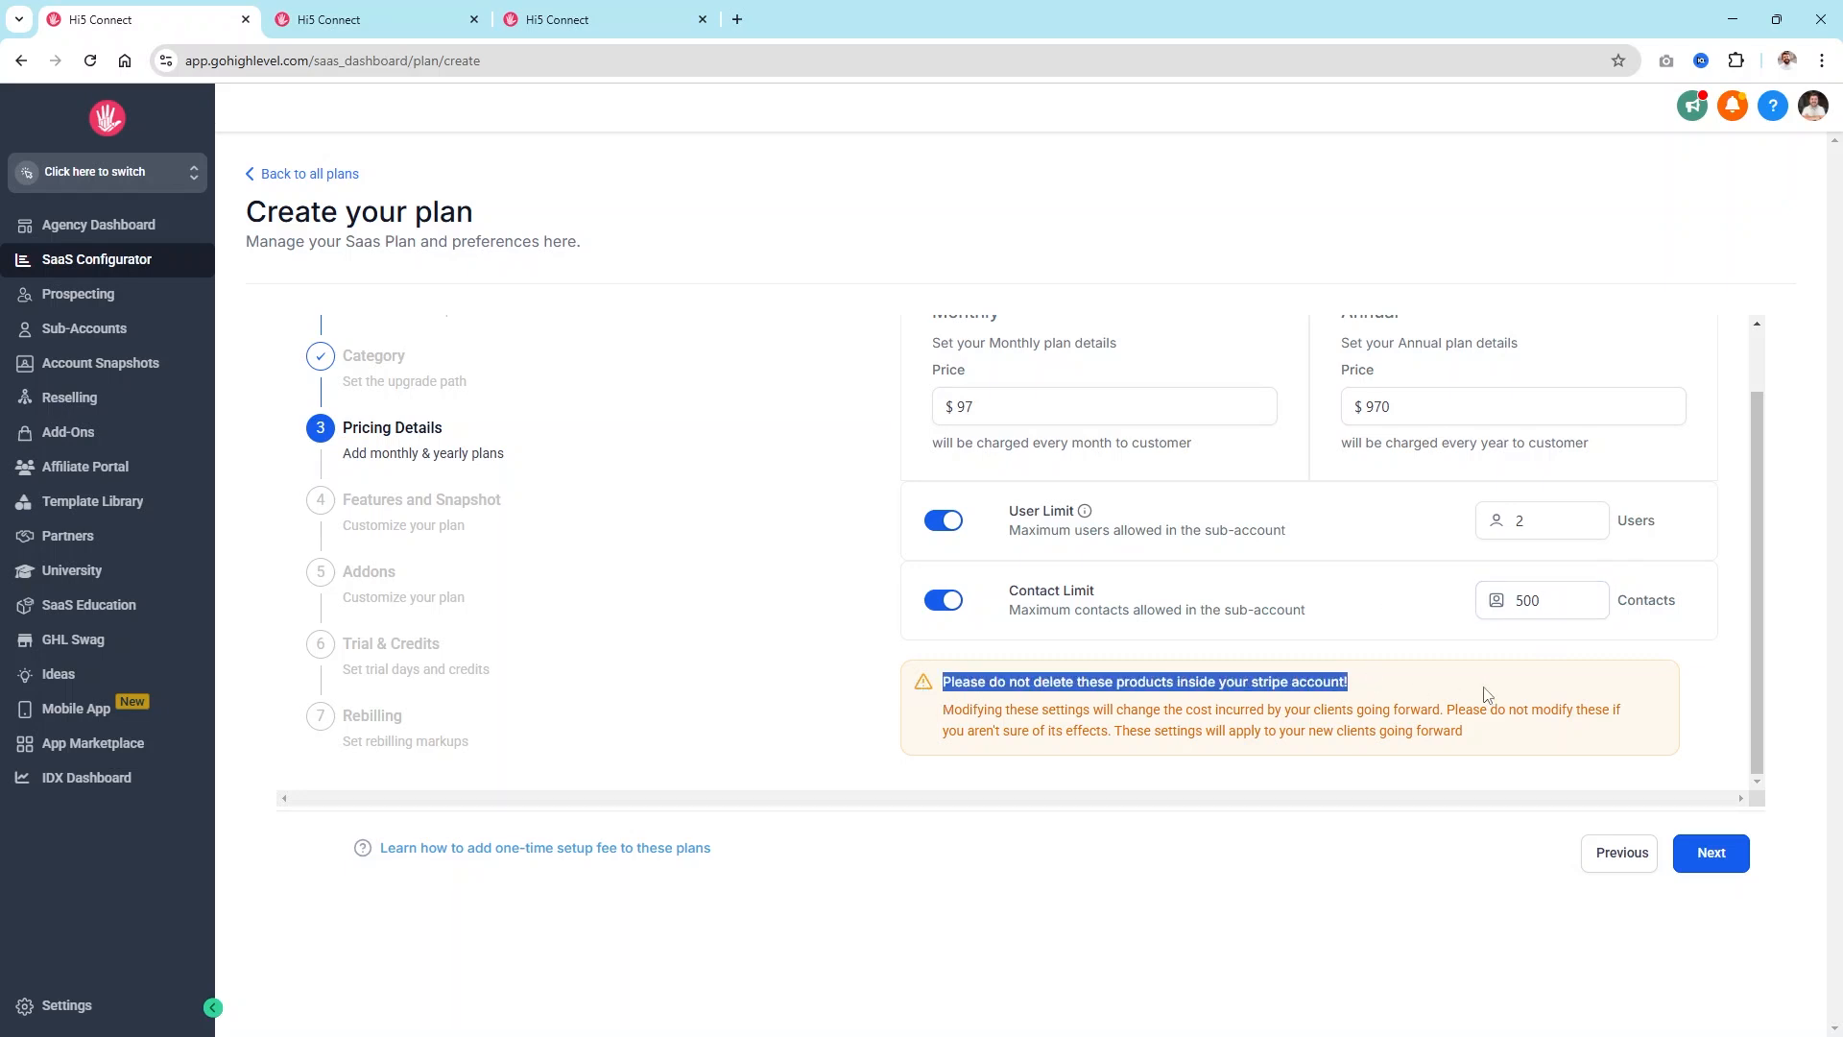
left_click_drag(1499, 739, 941, 718)
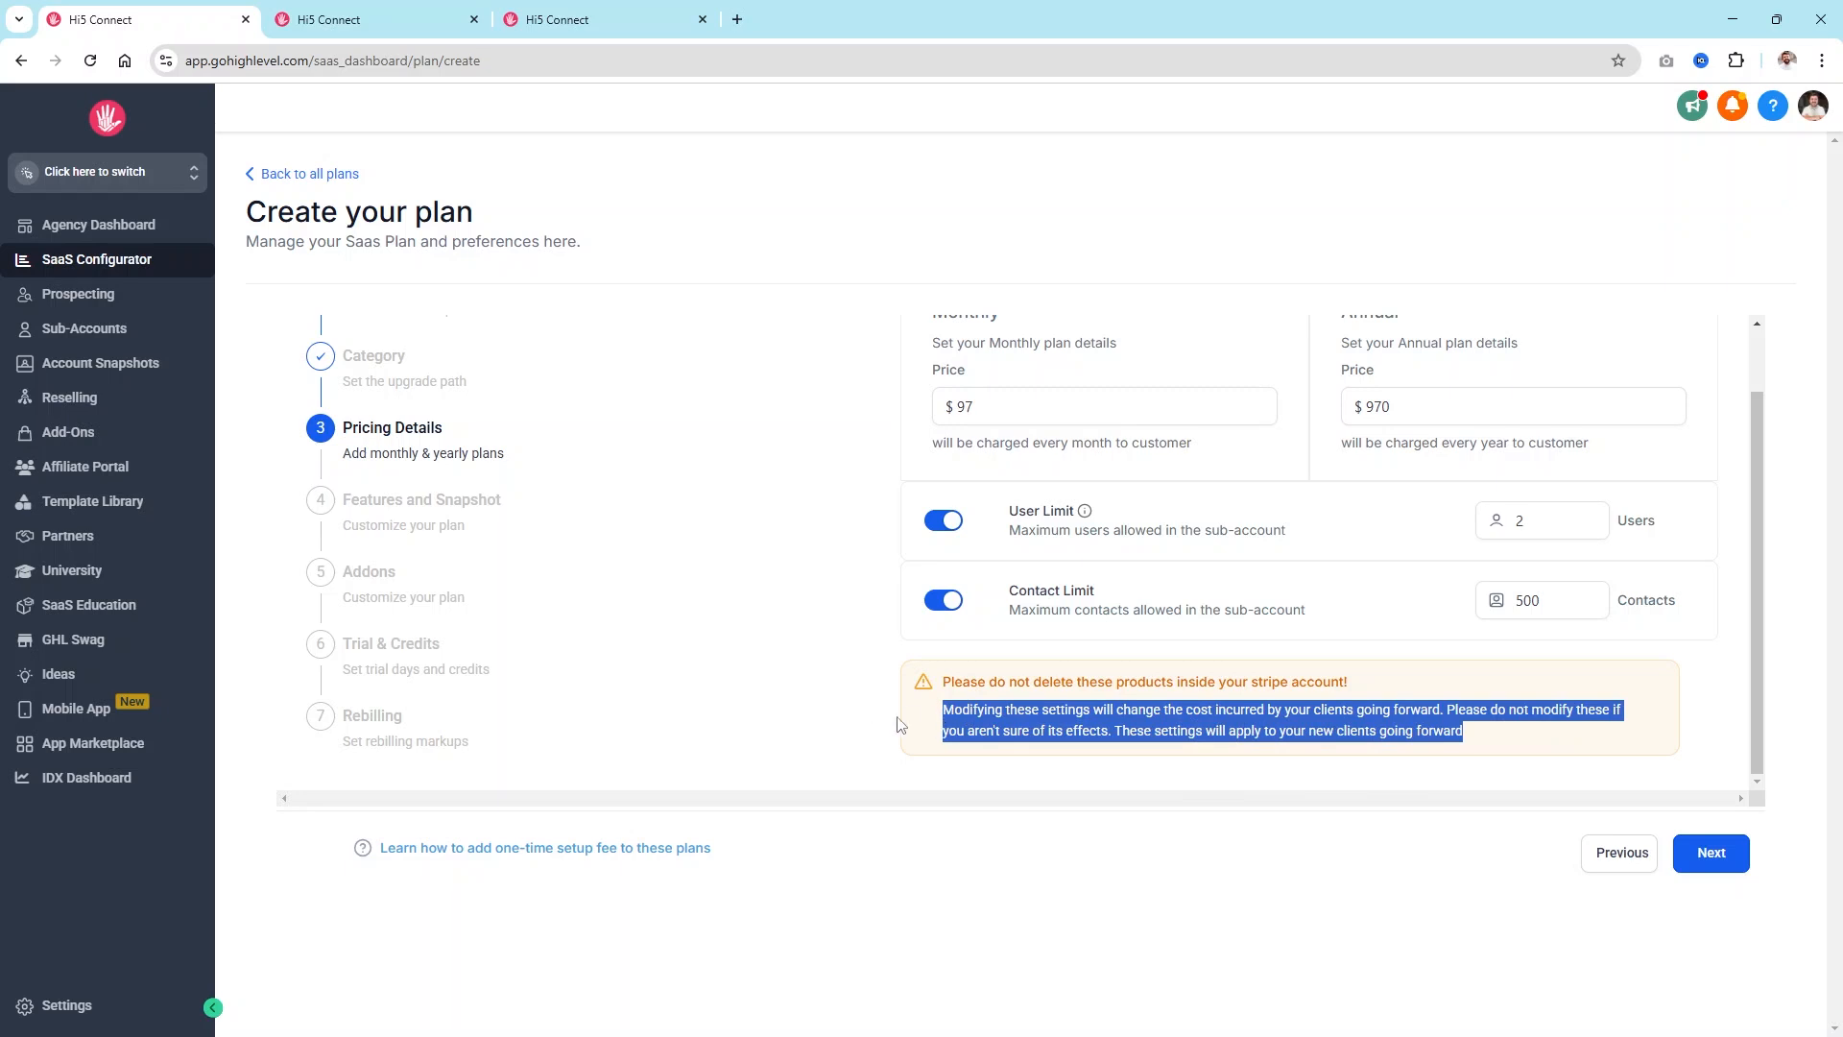
left_click(1311, 597)
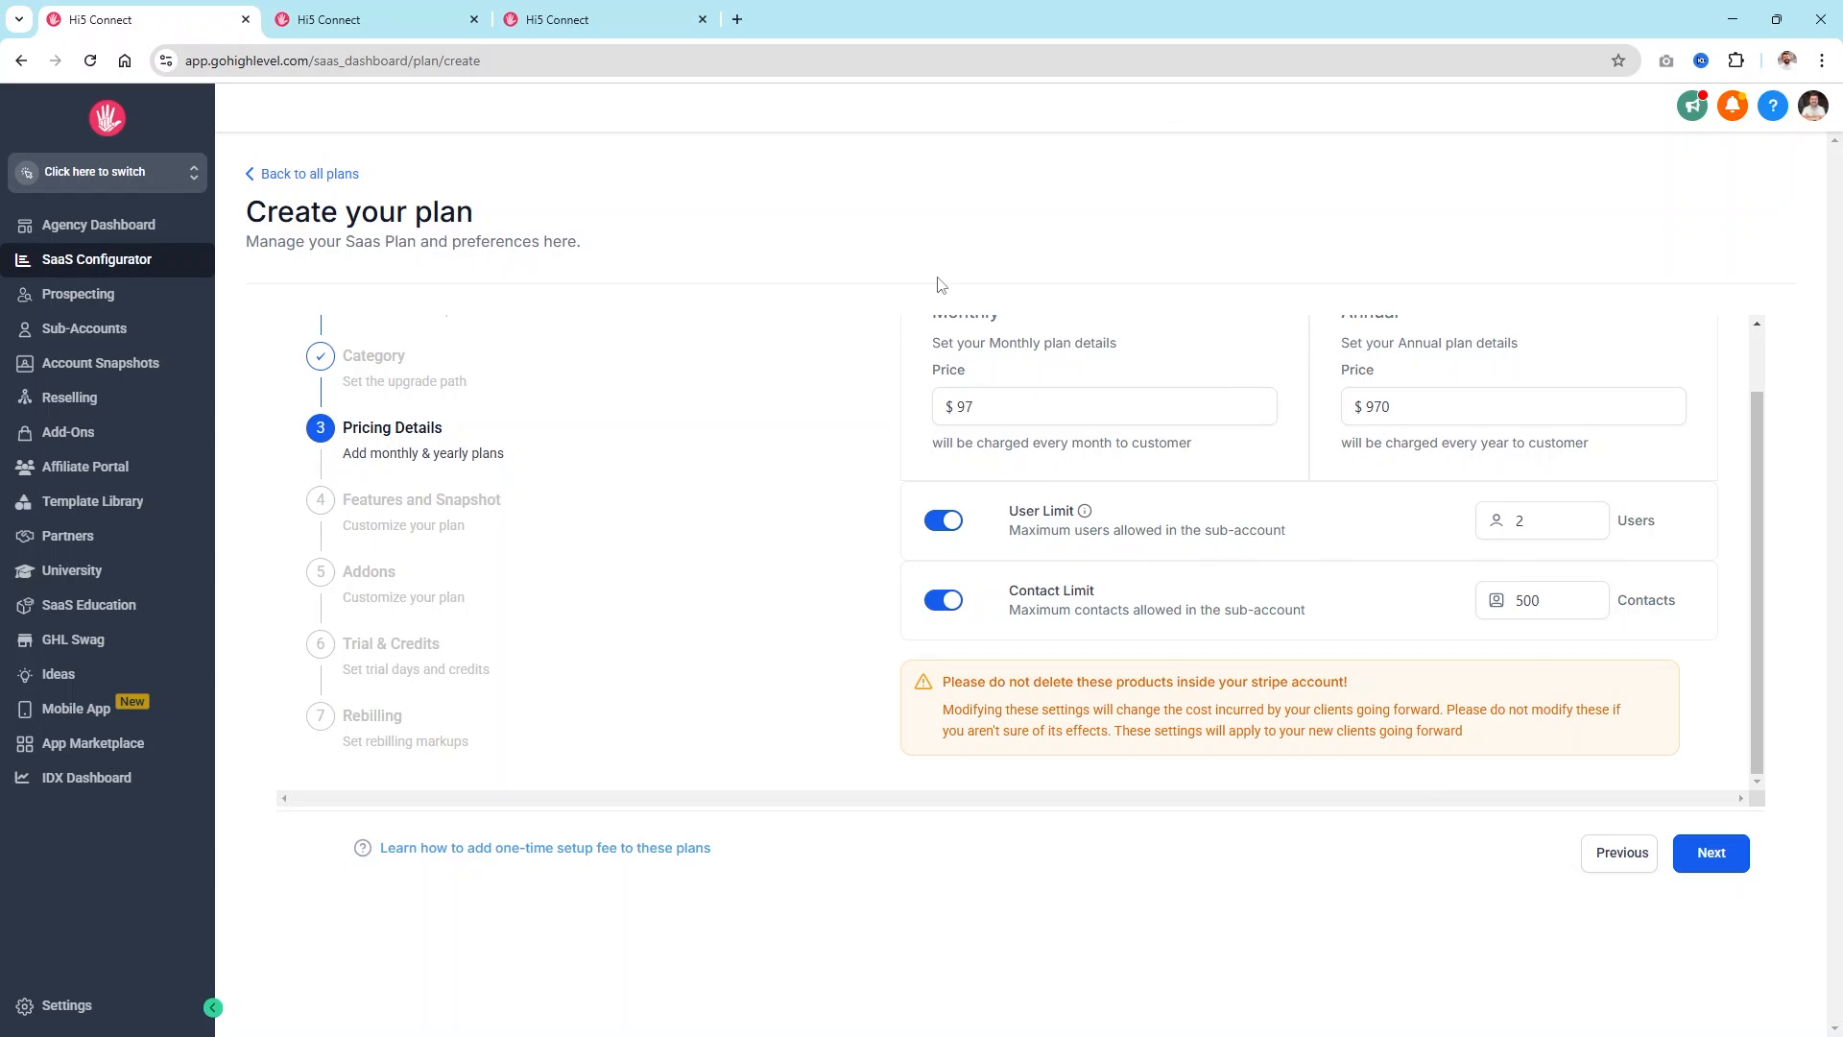
Step: Continue to the Features and Snapshot stage and check which own snapshots can be attached to the plan
scroll(1282, 574, "up", 1)
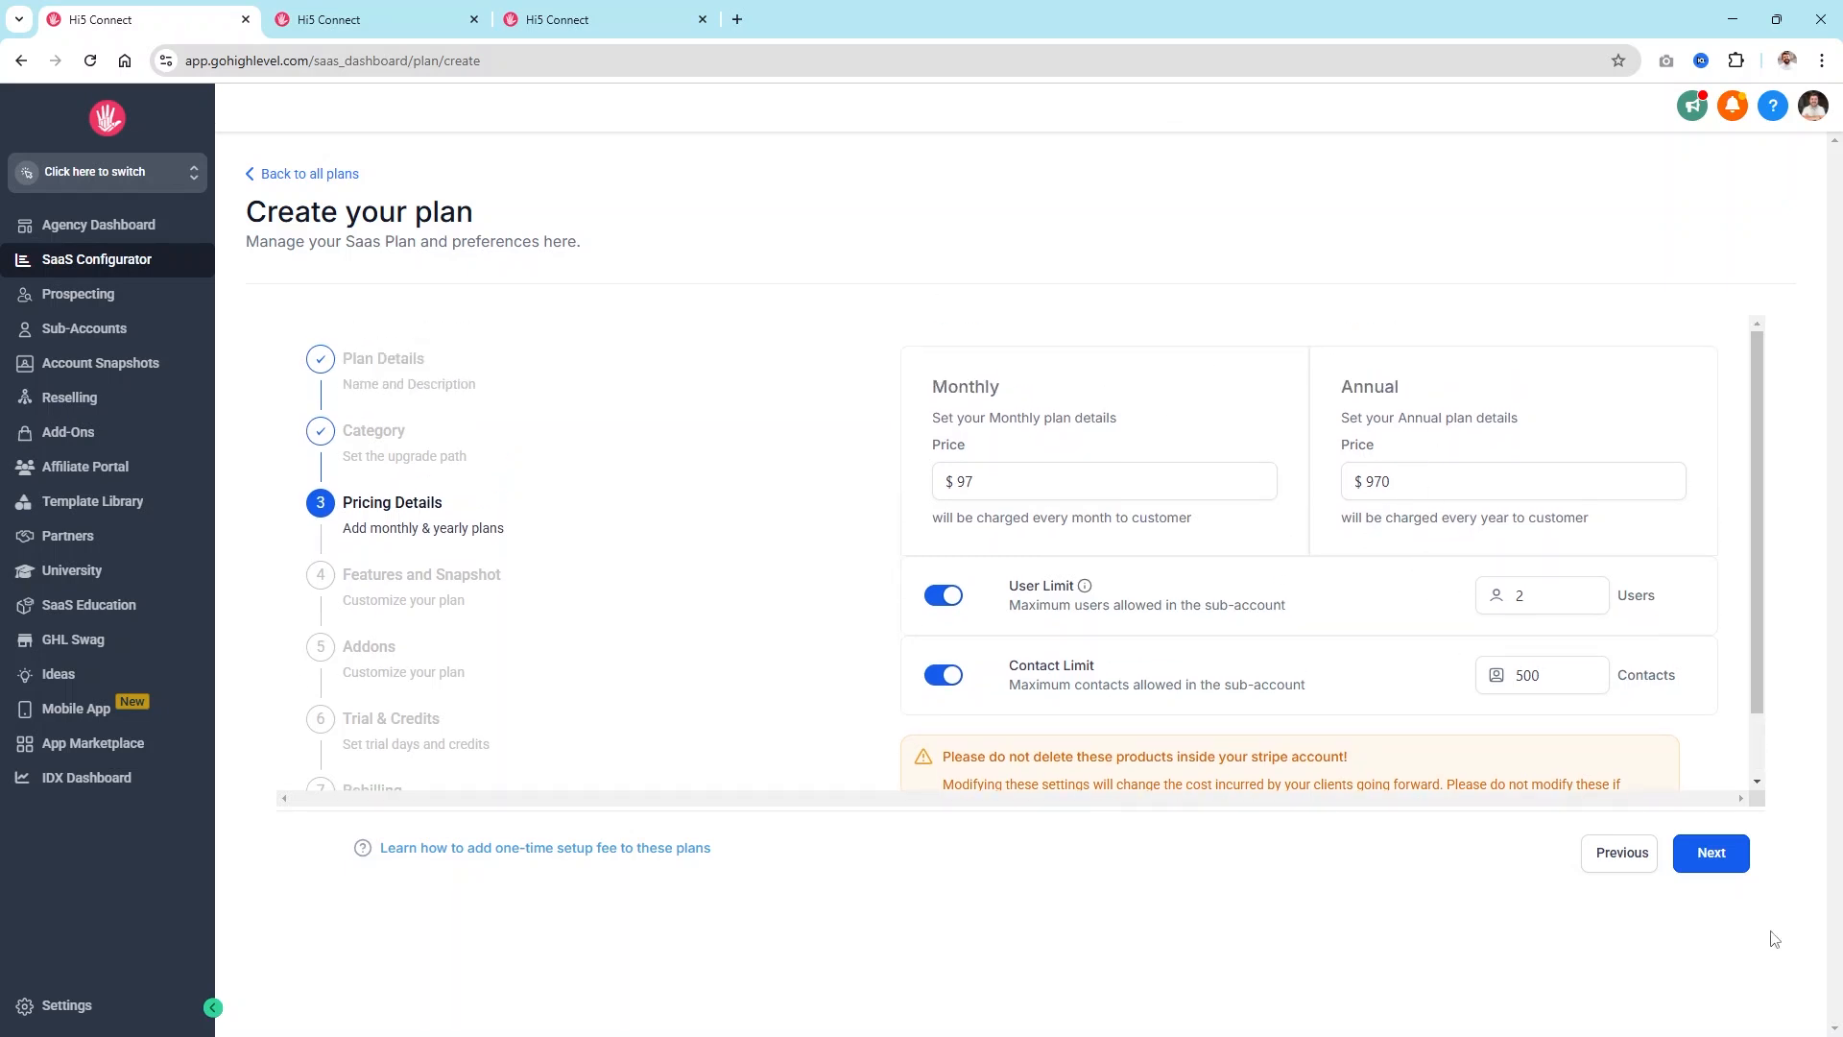
left_click(1727, 863)
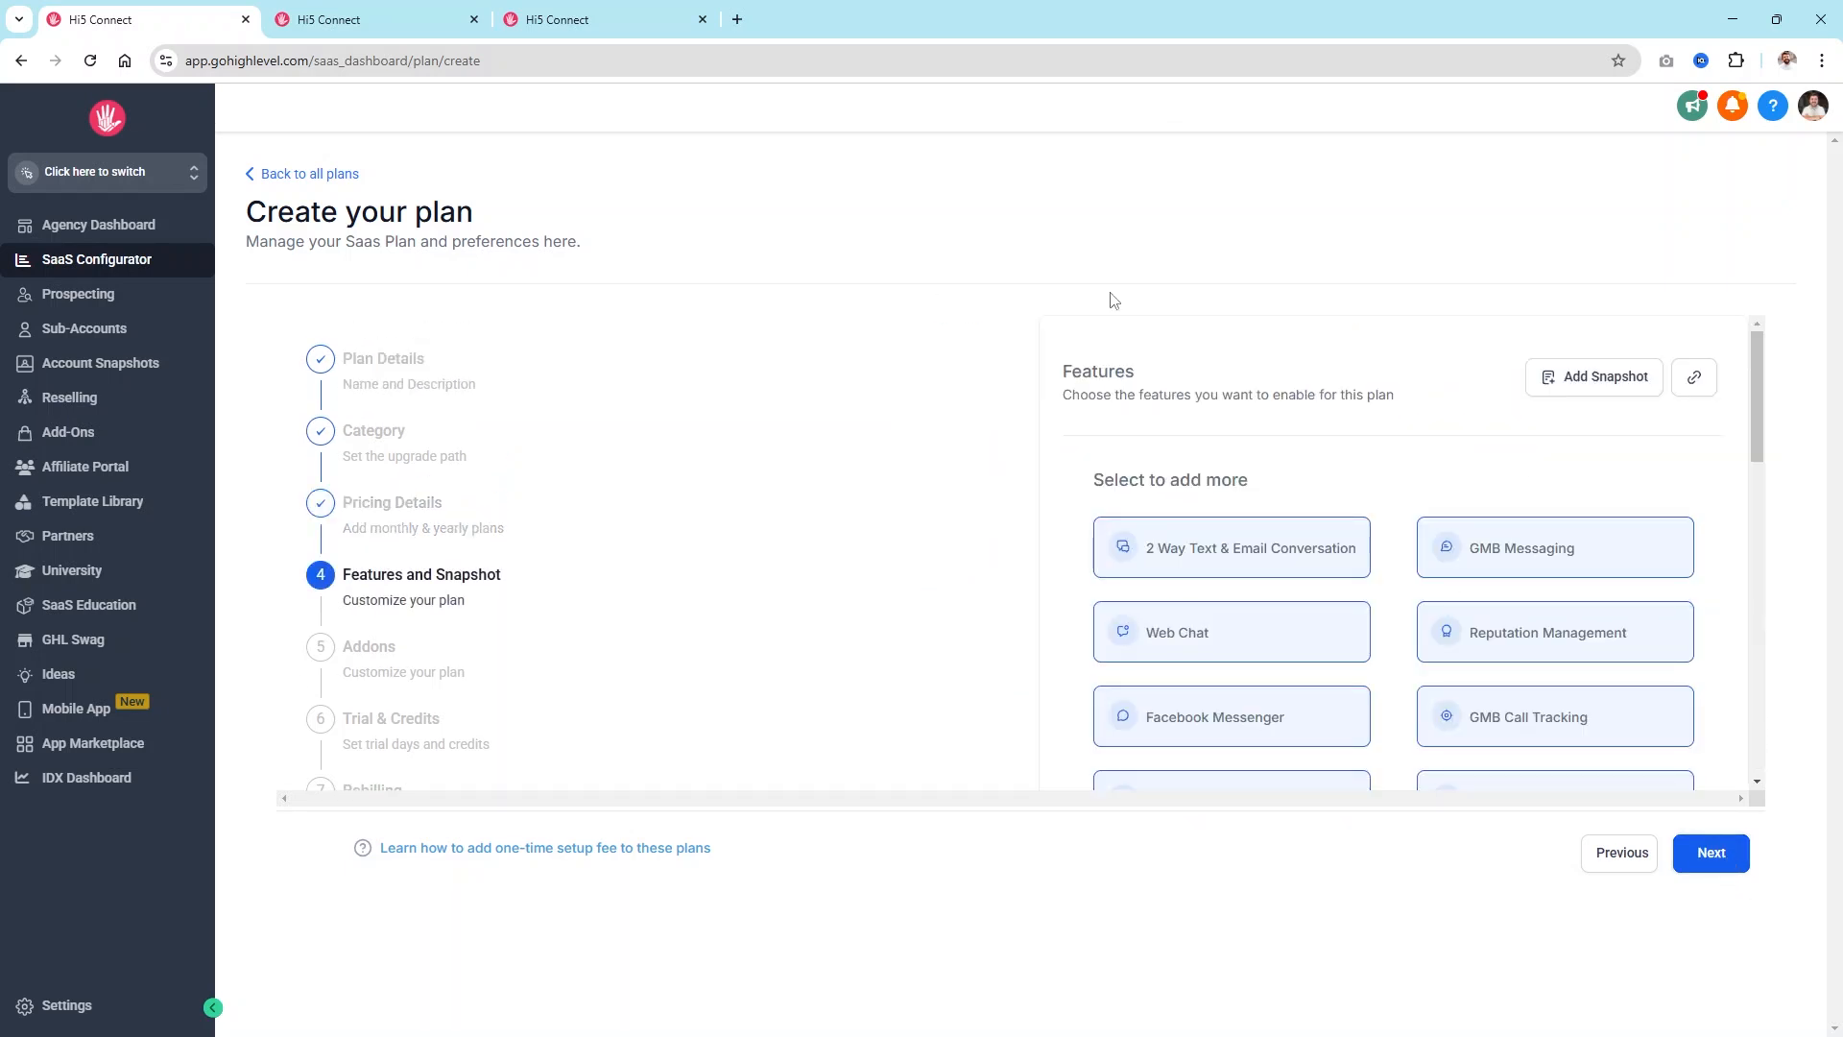
scroll(1107, 362, "down", 1)
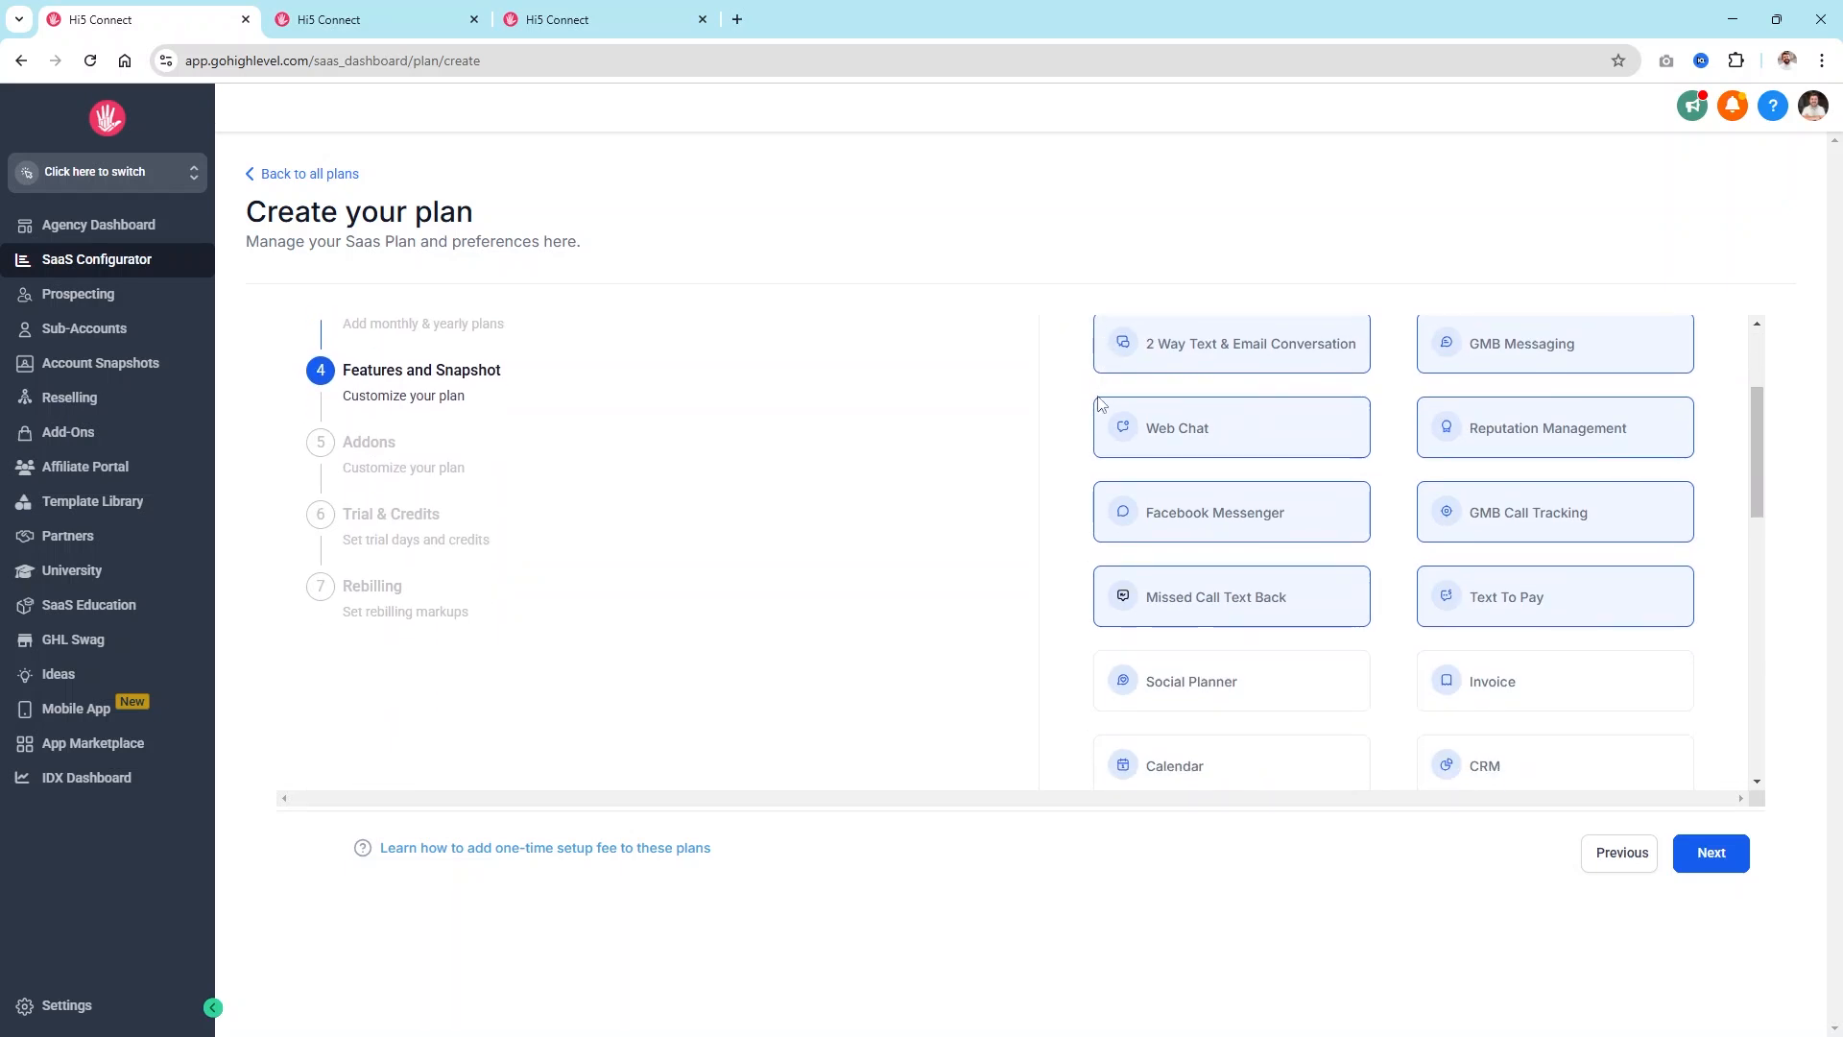
scroll(1104, 379, "up", 2)
left_click_drag(1420, 407, 1030, 406)
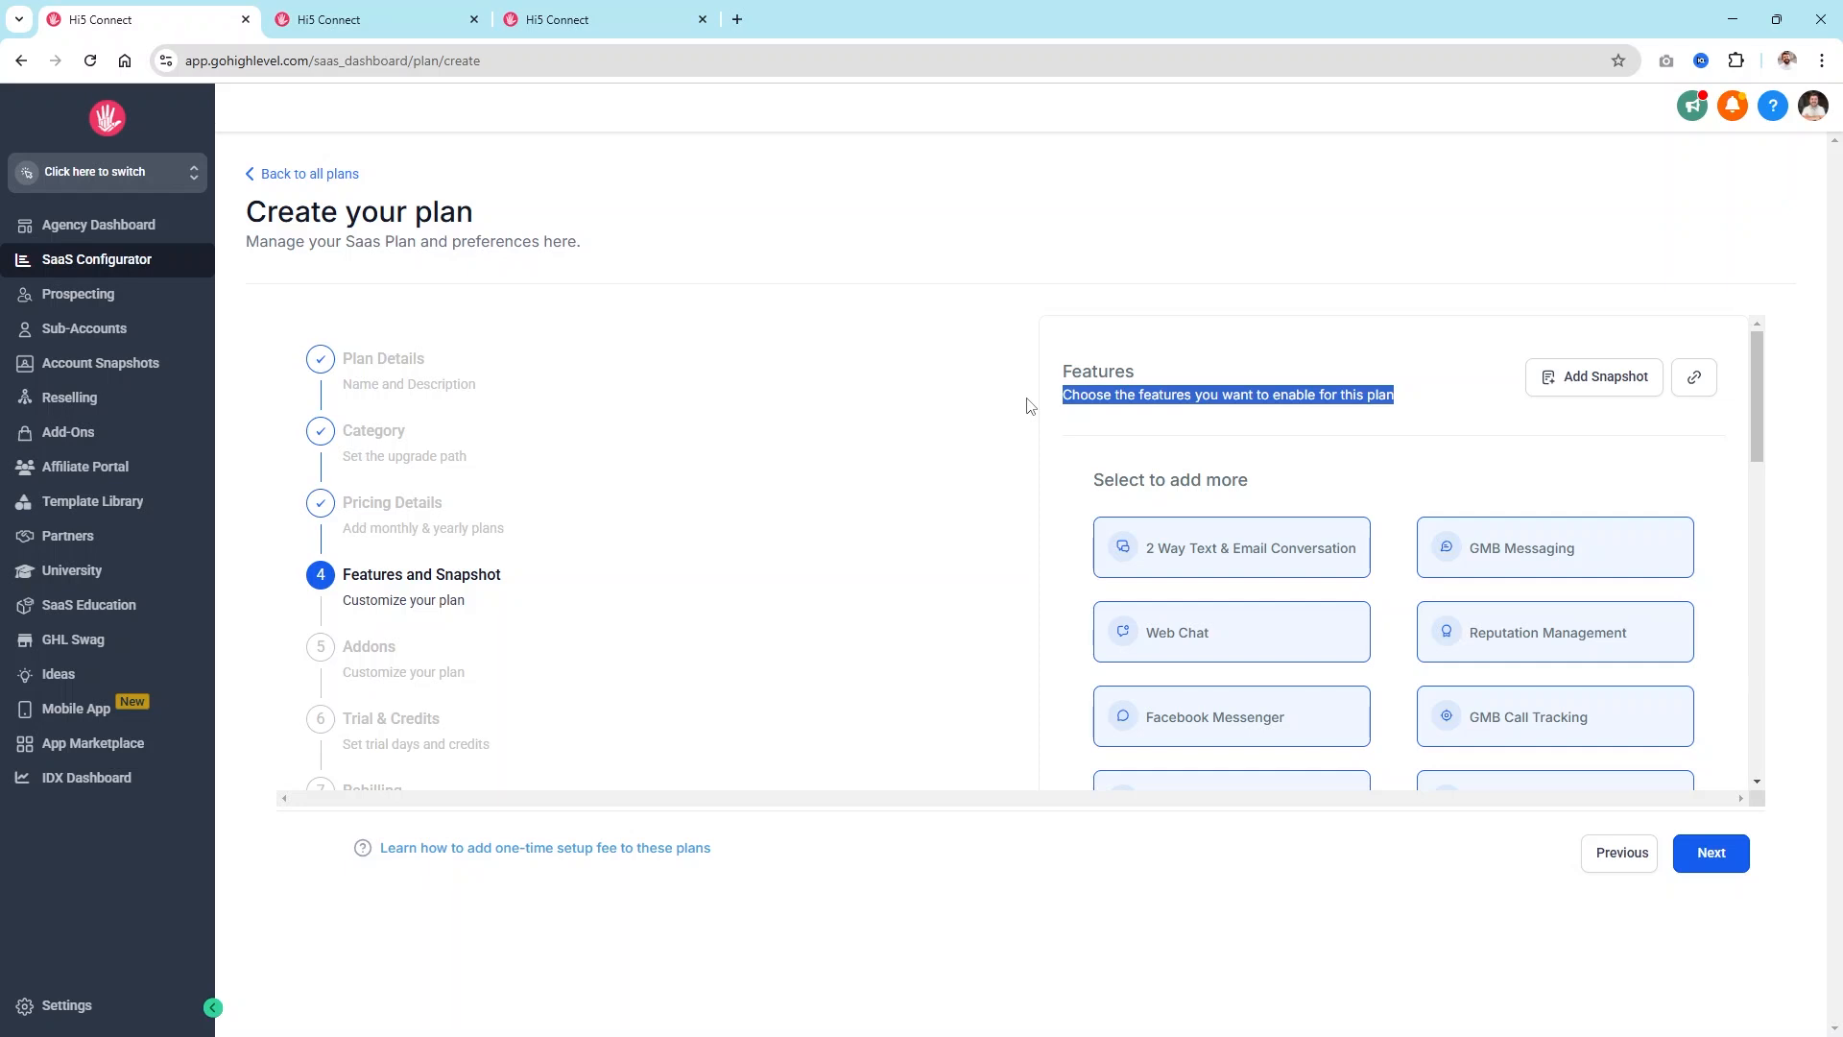
left_click(1605, 376)
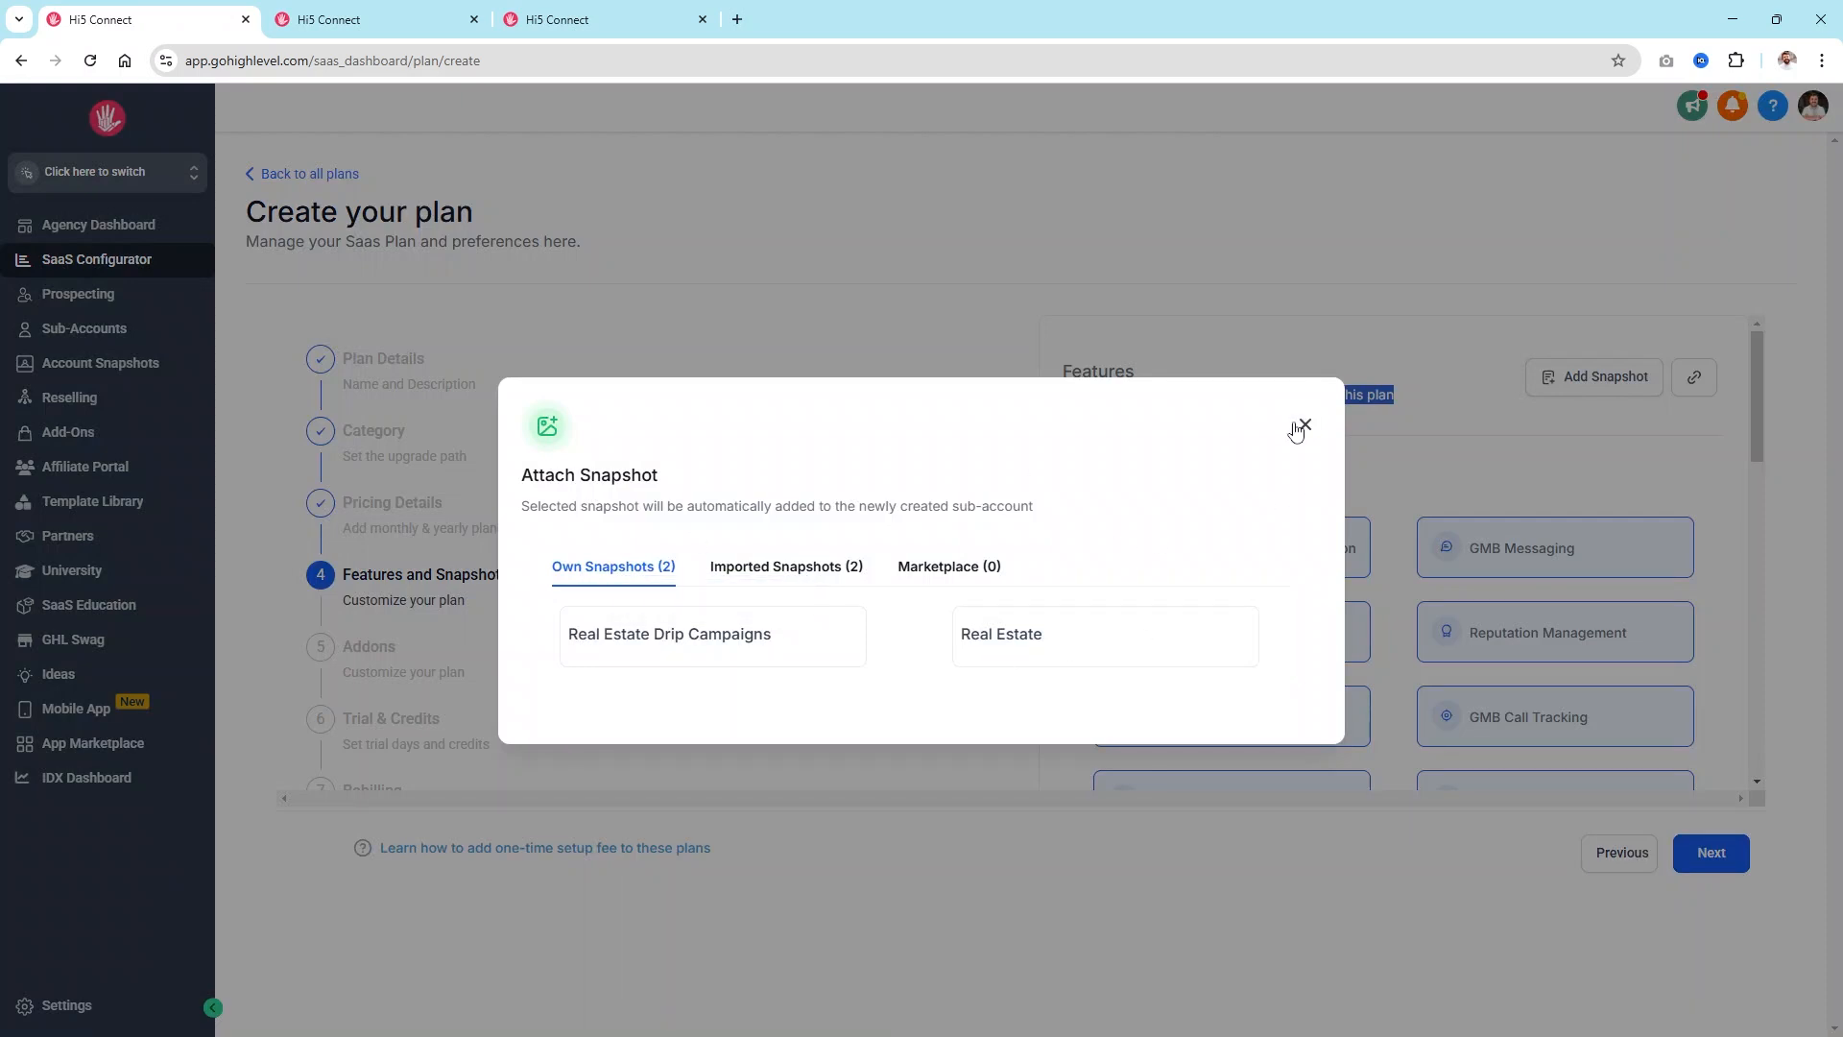
left_click(1304, 423)
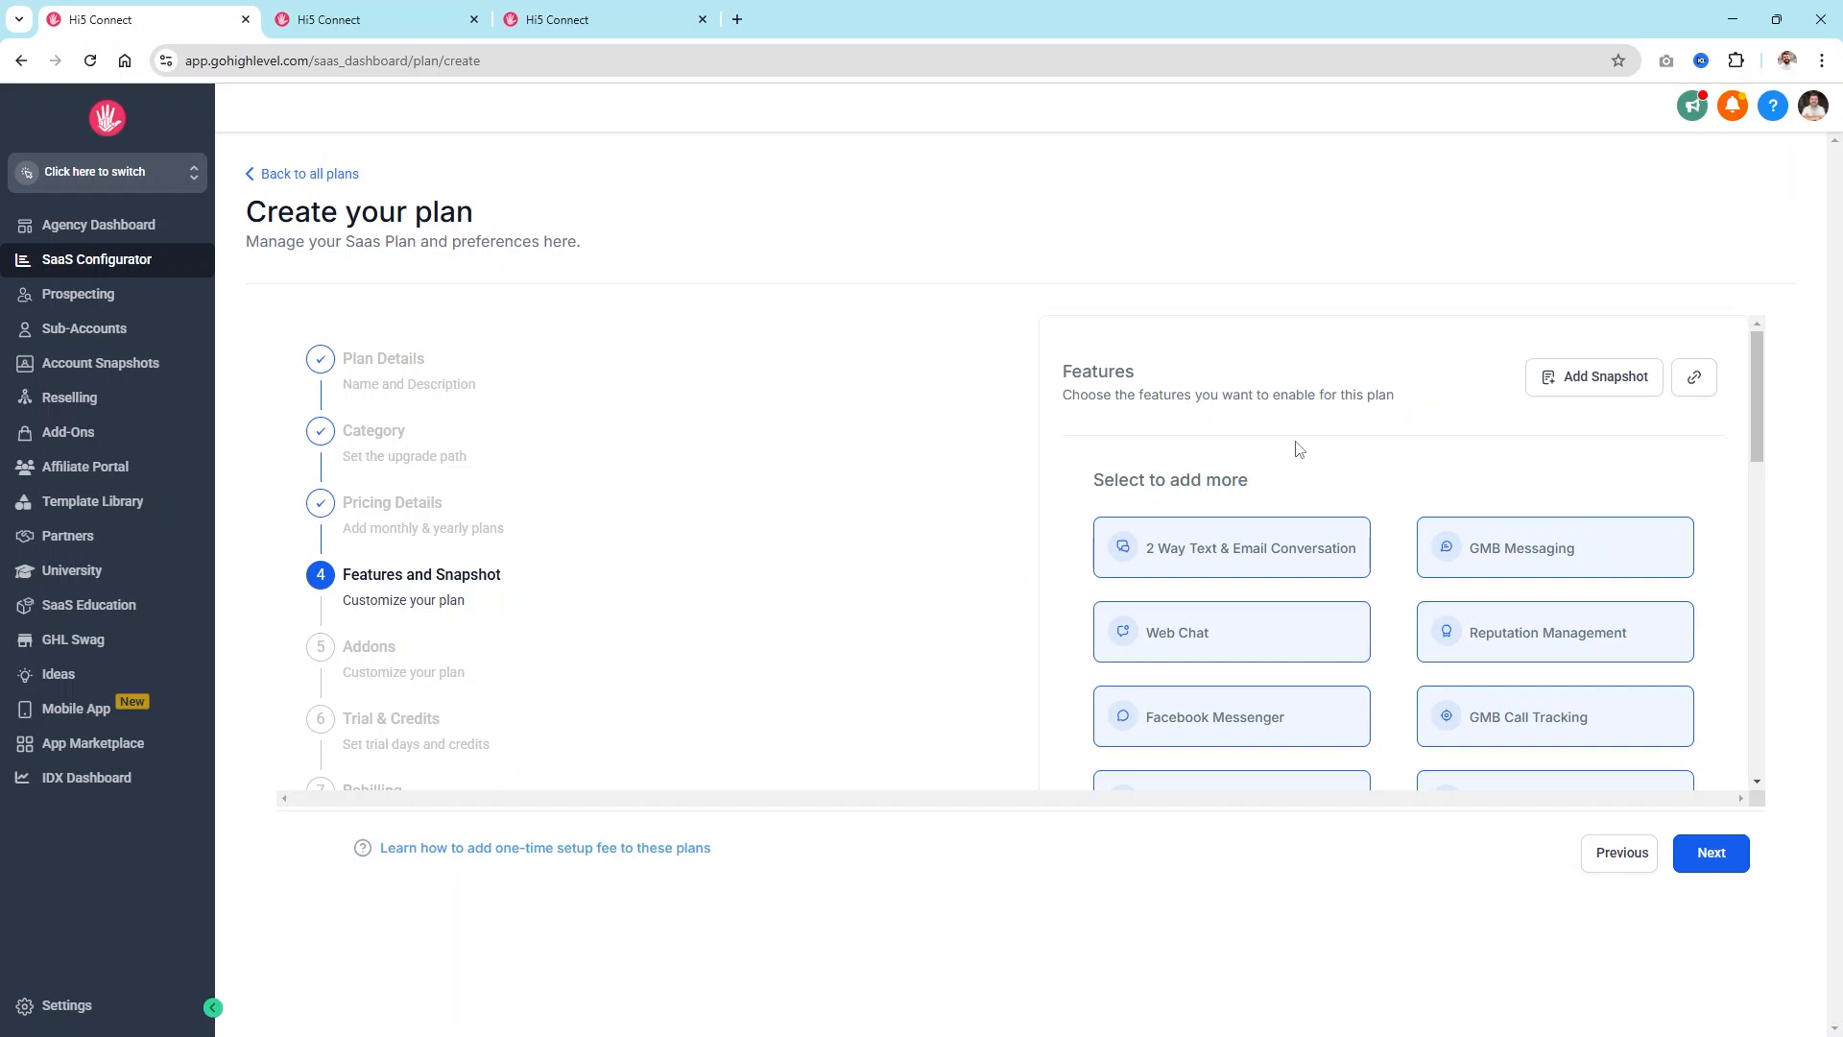
Step: Add CRM to the features enabled for the plan
scroll(1298, 449, "down", 3)
scroll(1206, 551, "up", 3)
scroll(1369, 556, "down", 6)
scroll(1370, 556, "up", 1)
scroll(1369, 555, "down", 5)
scroll(1369, 555, "up", 10)
scroll(1617, 487, "down", 7)
scroll(1514, 695, "down", 2)
scroll(1516, 681, "up", 9)
left_click(1523, 660)
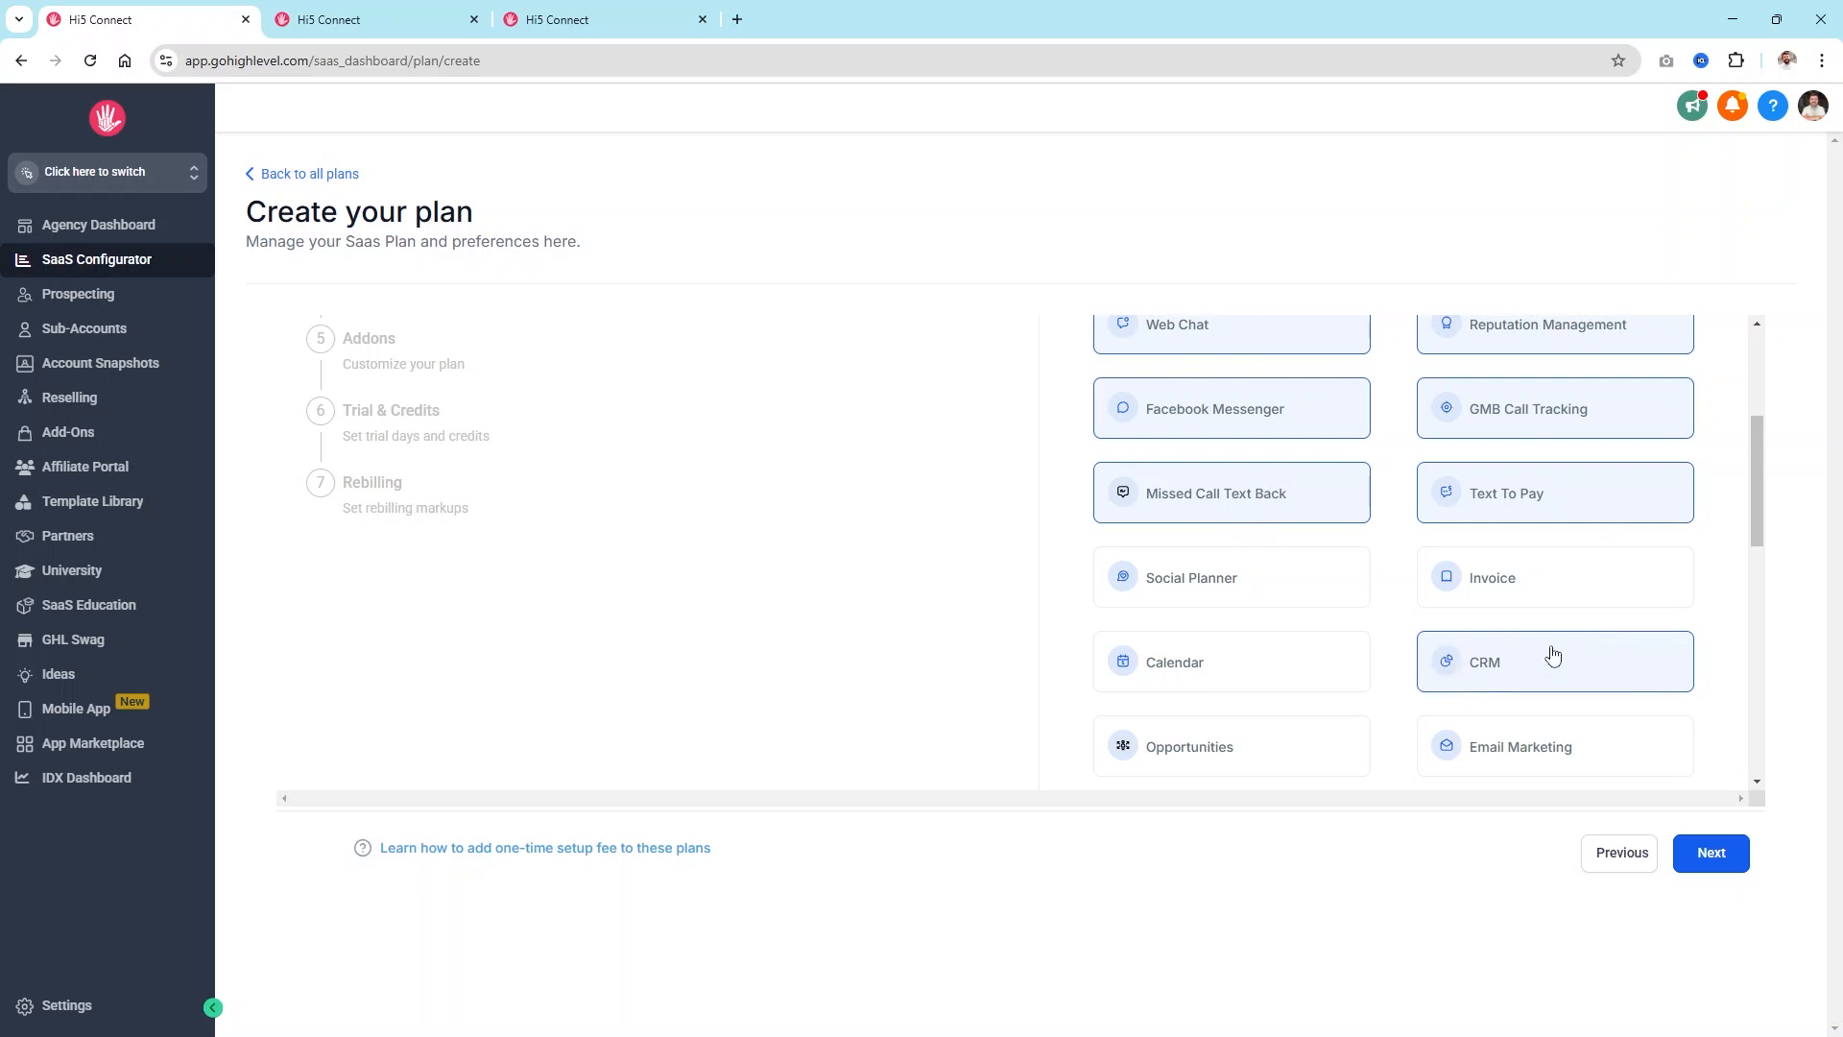
Step: Remove Web Chat, Facebook Messenger, Text To Pay, GMB Call Tracking, Reputation Management and GMB Messaging from the plan's features
scroll(1519, 668, "up", 3)
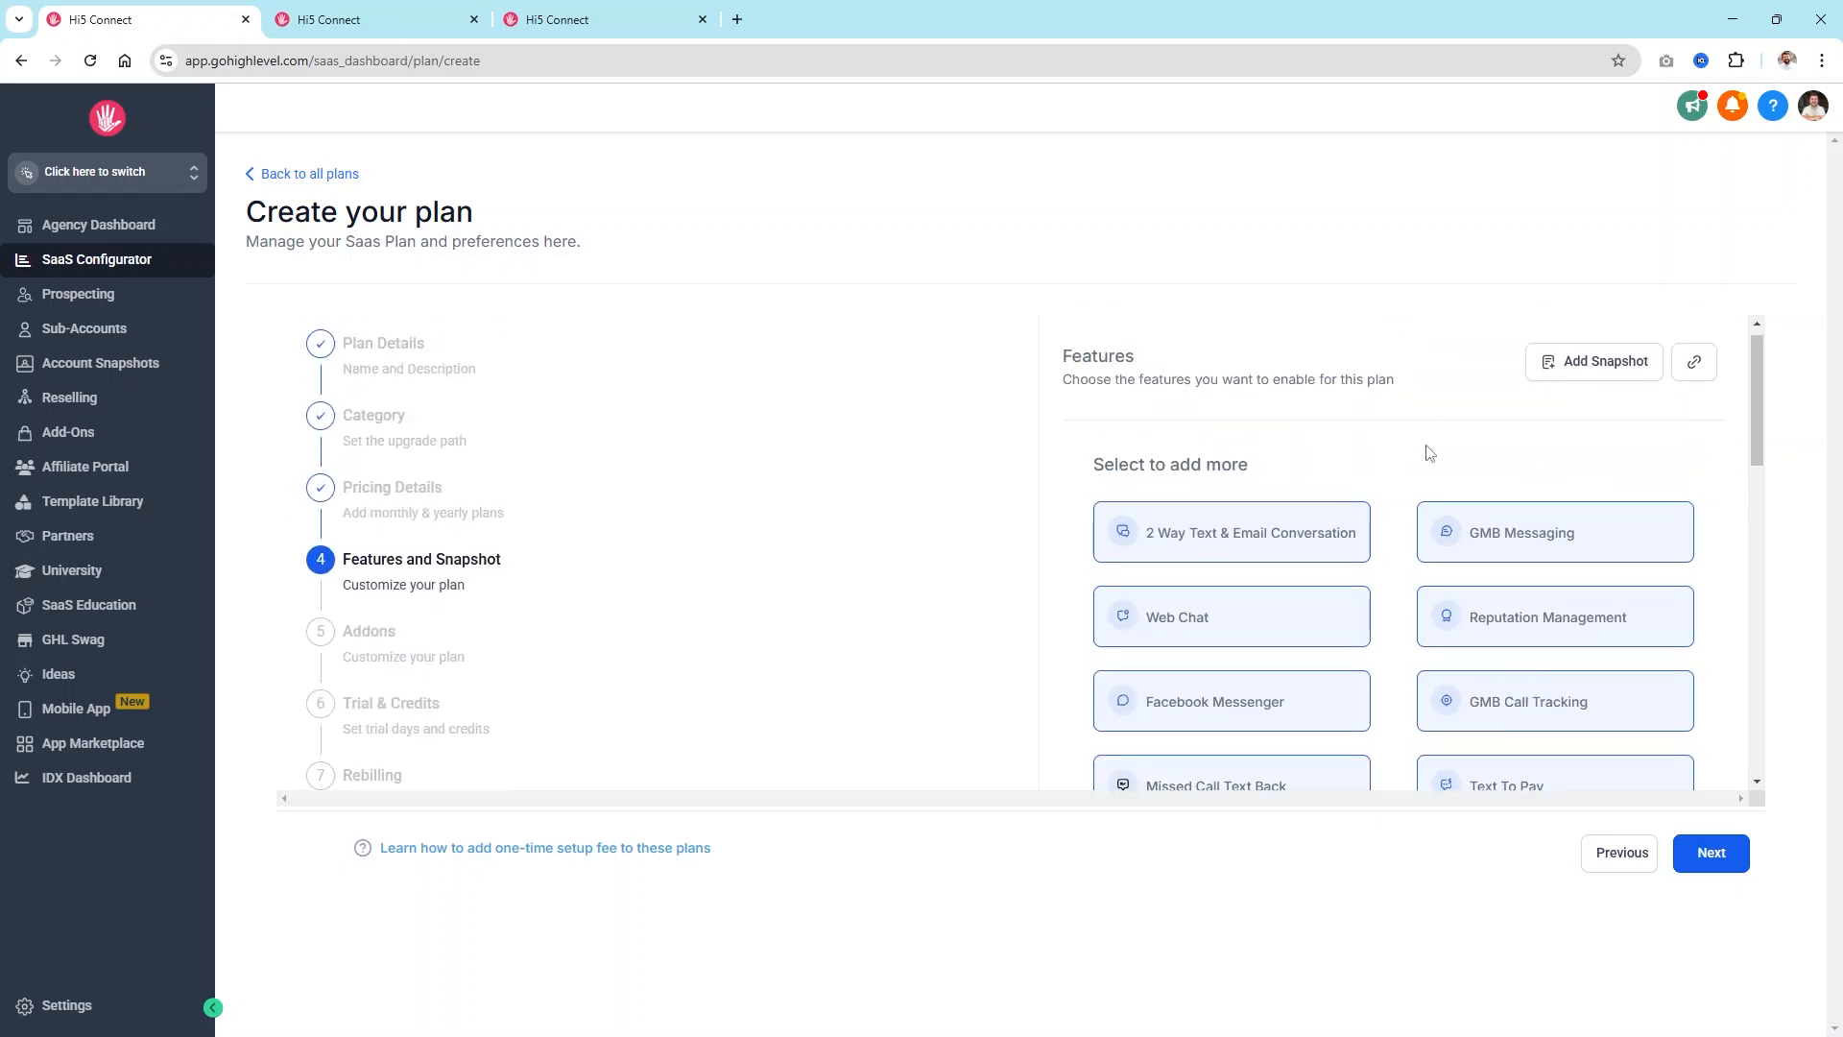
scroll(1425, 456, "down", 3)
scroll(1469, 566, "up", 3)
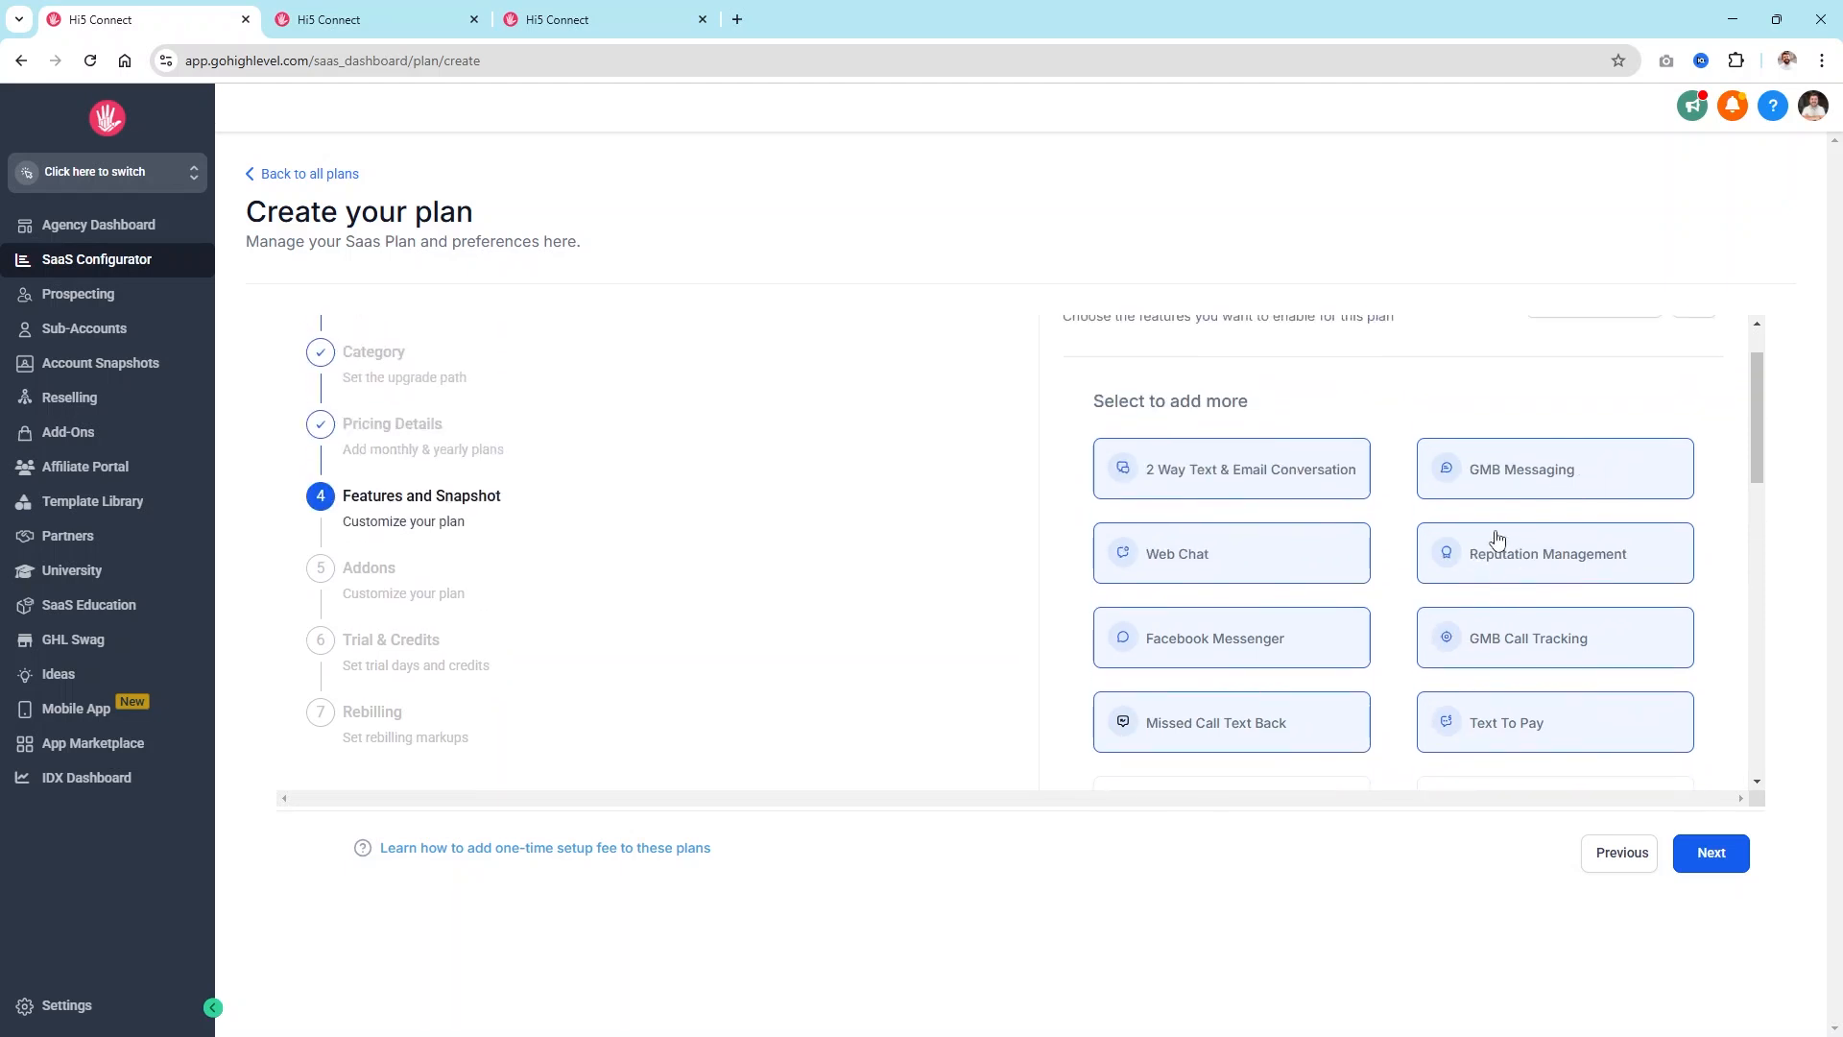
scroll(1493, 542, "down", 1)
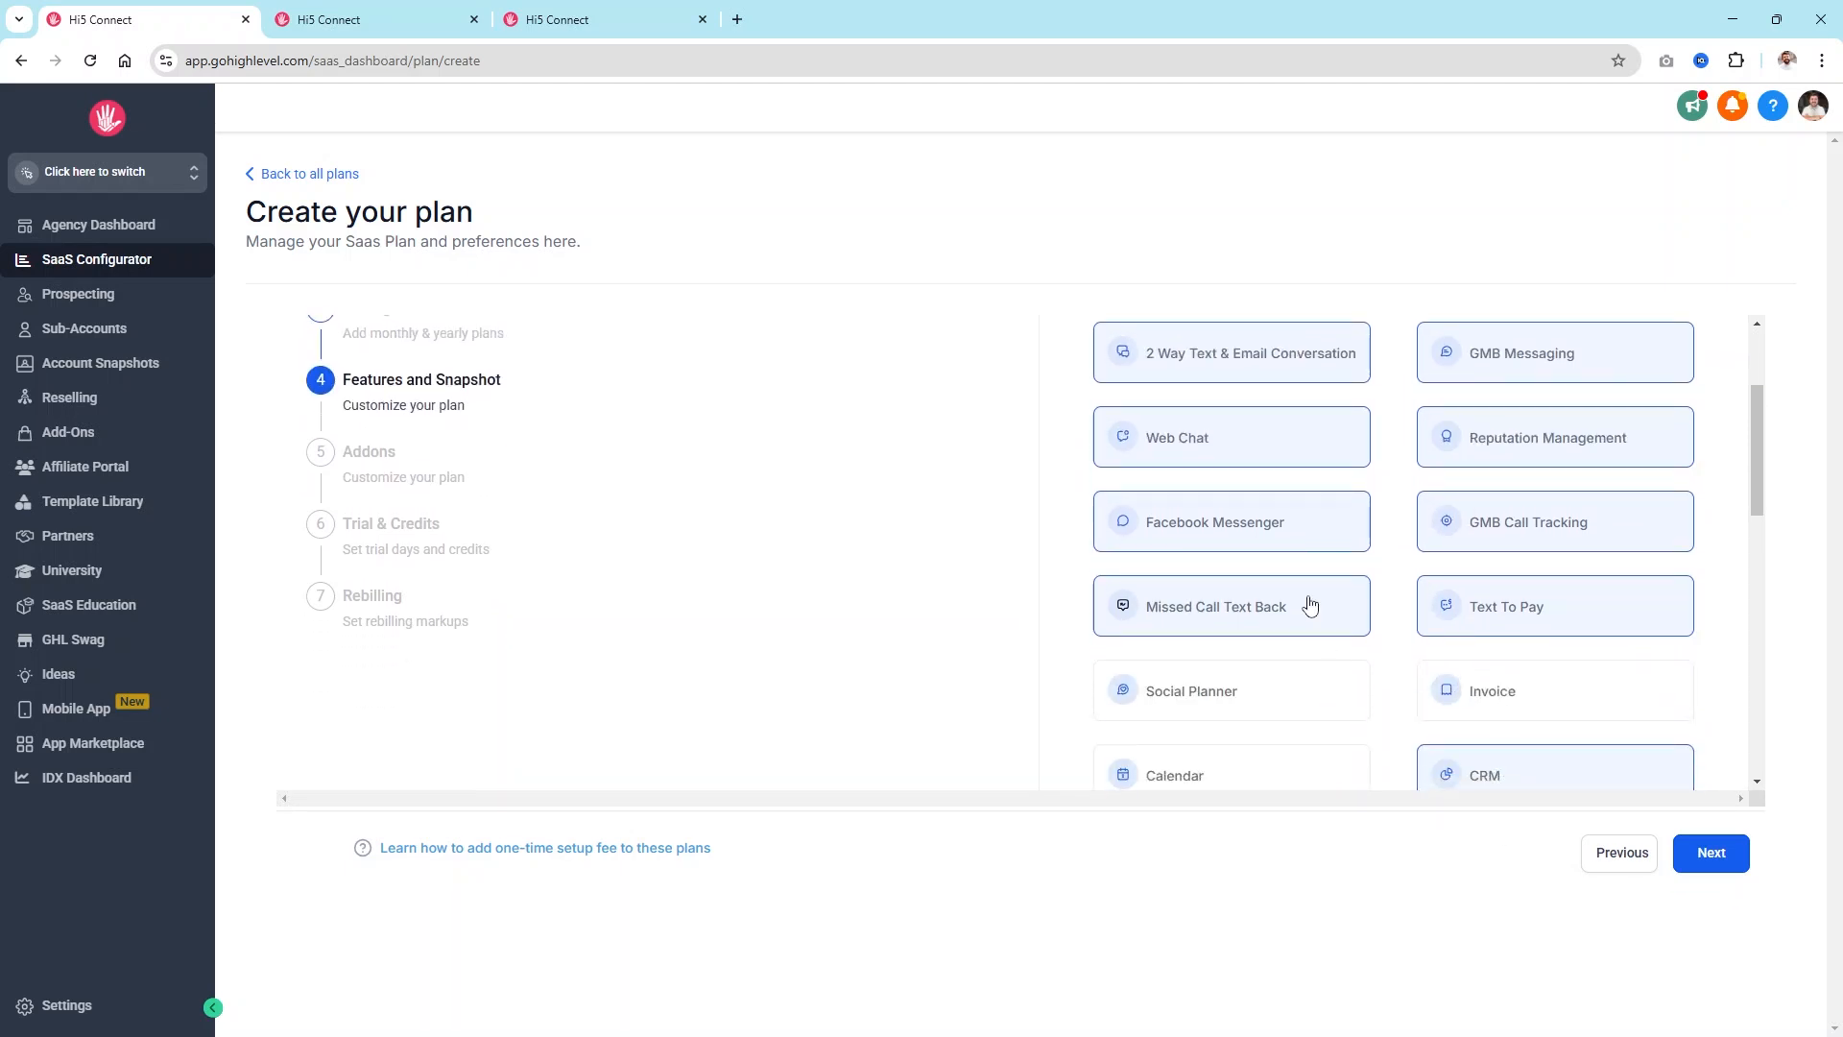
scroll(1329, 603, "up", 2)
scroll(1555, 643, "down", 4)
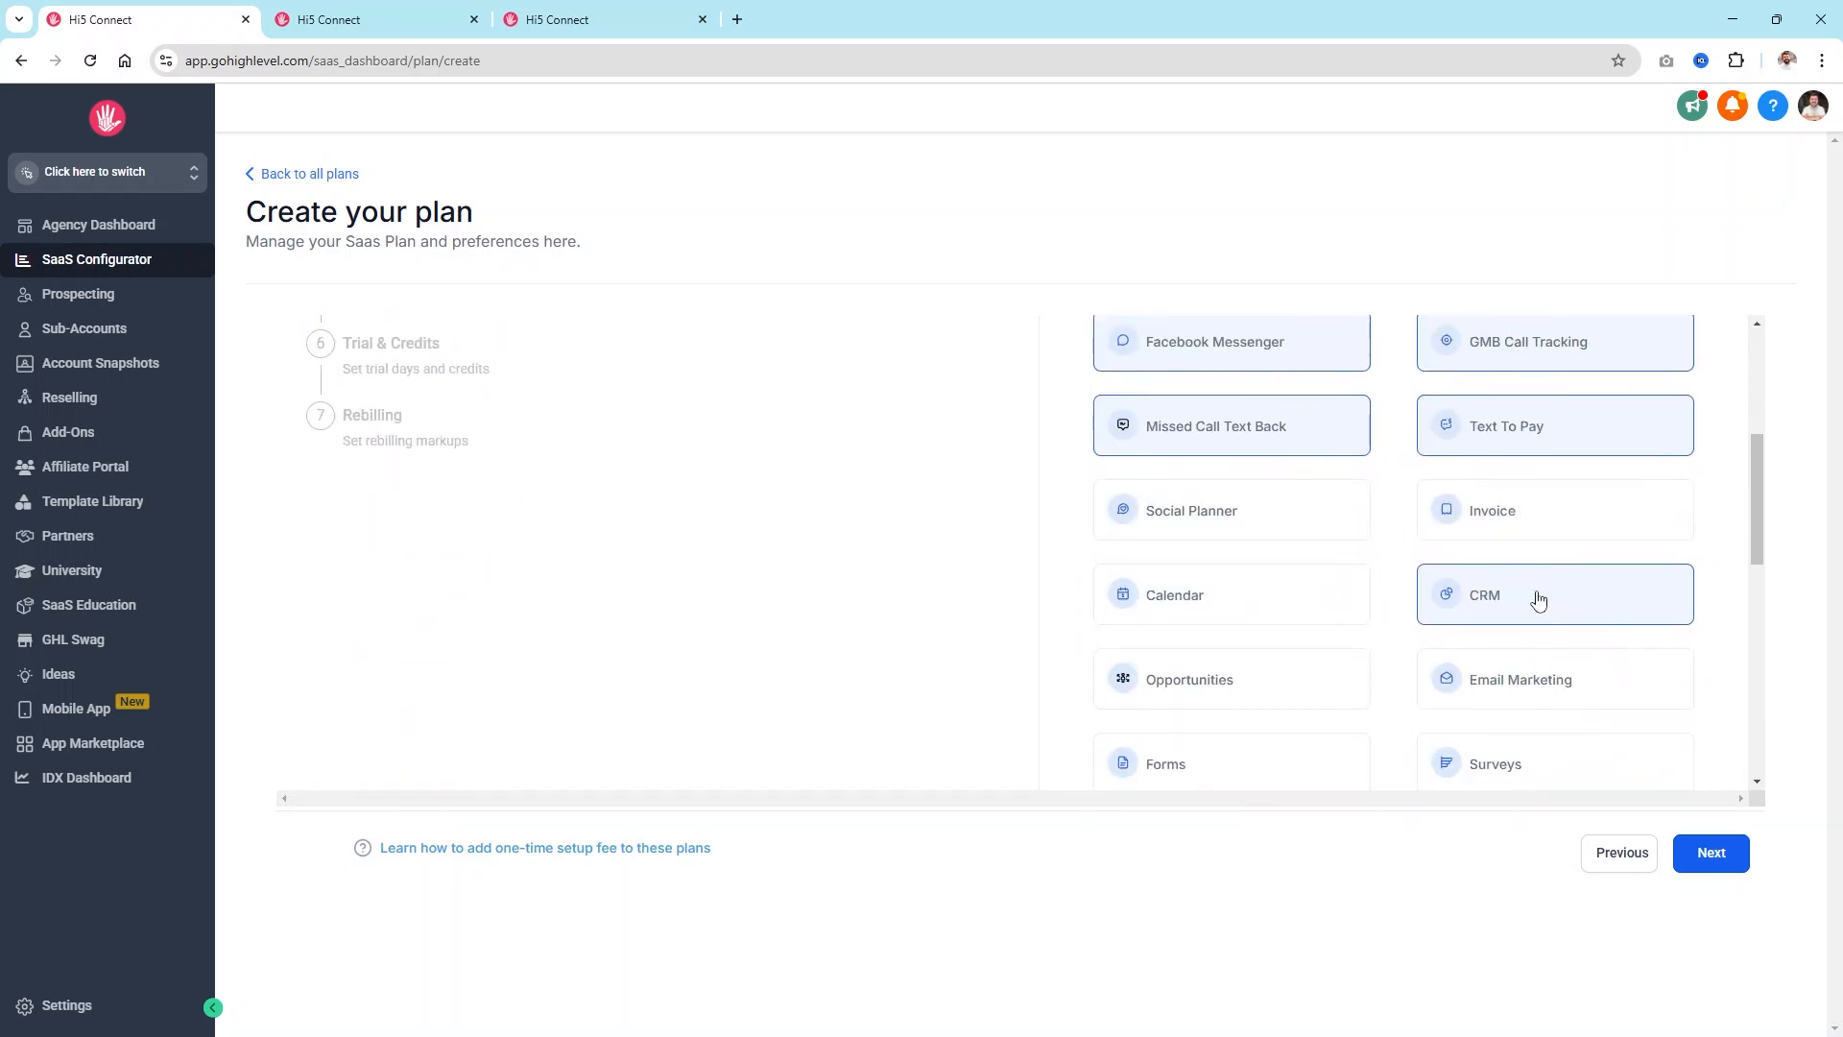
scroll(1540, 603, "up", 4)
scroll(1248, 629, "down", 2)
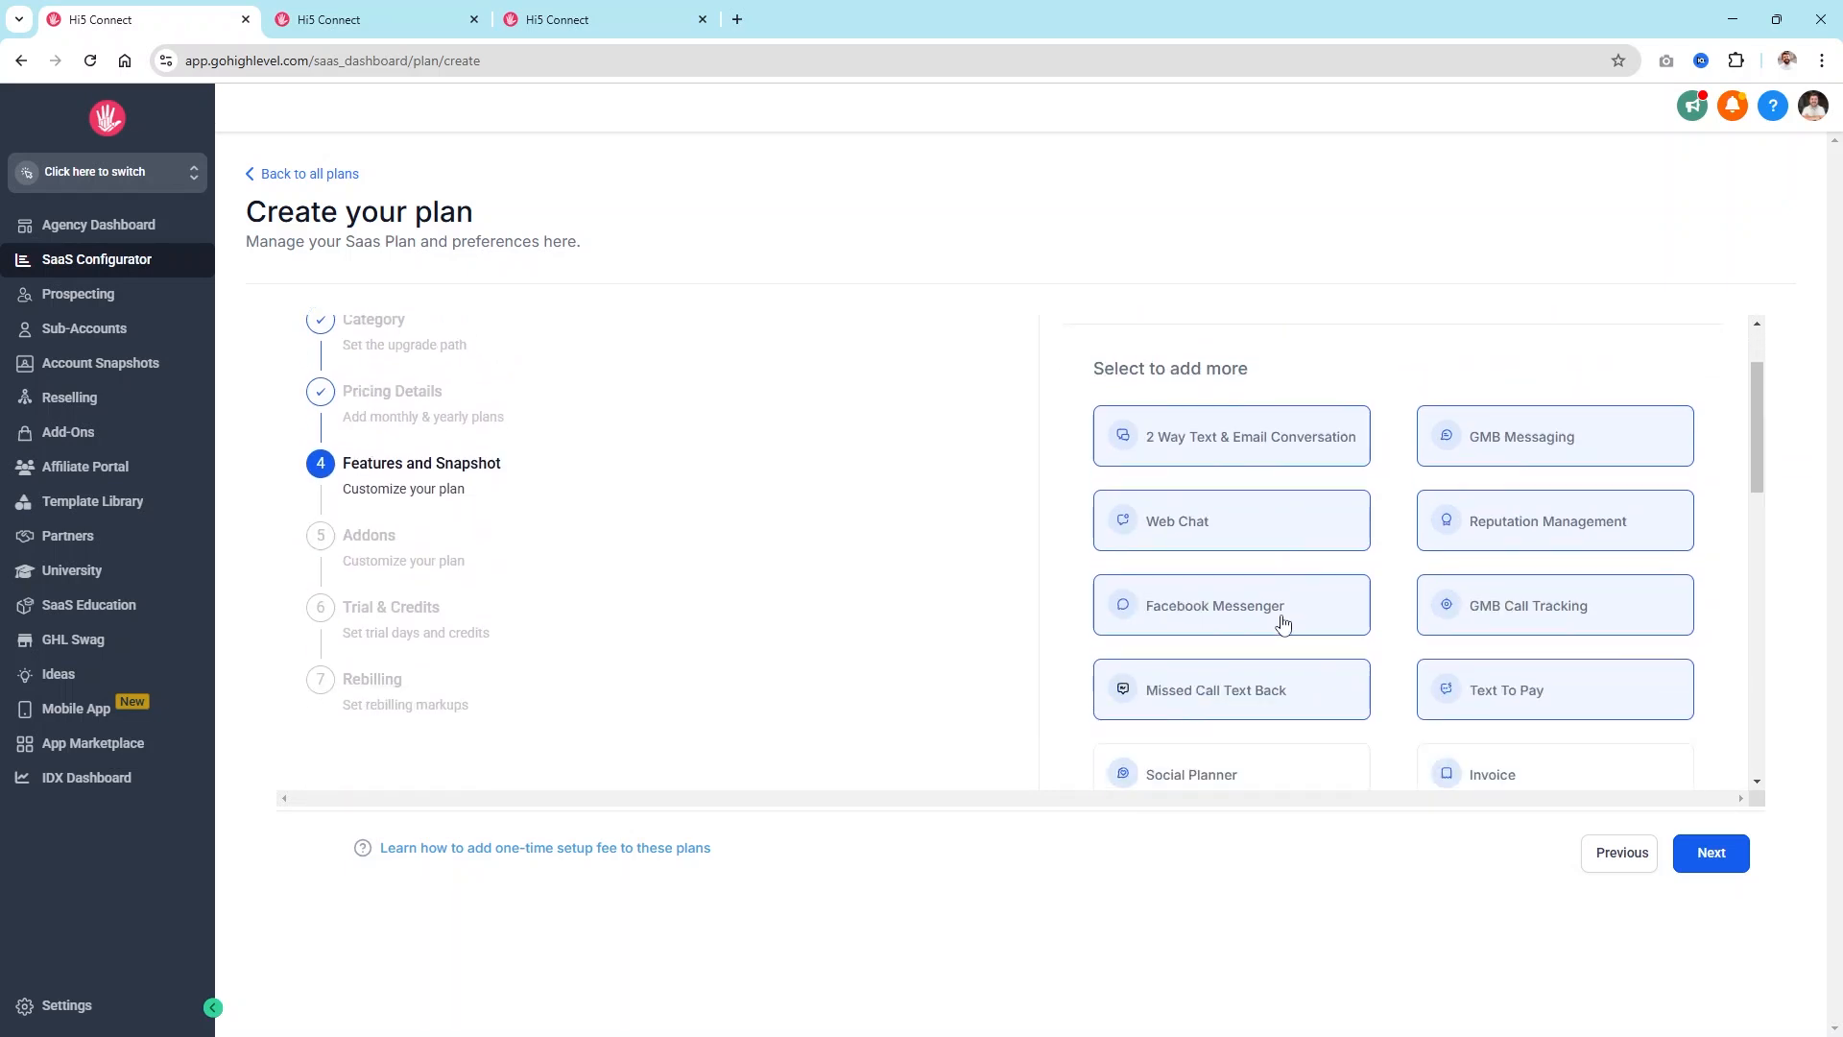
left_click(1263, 394)
left_click(1309, 503)
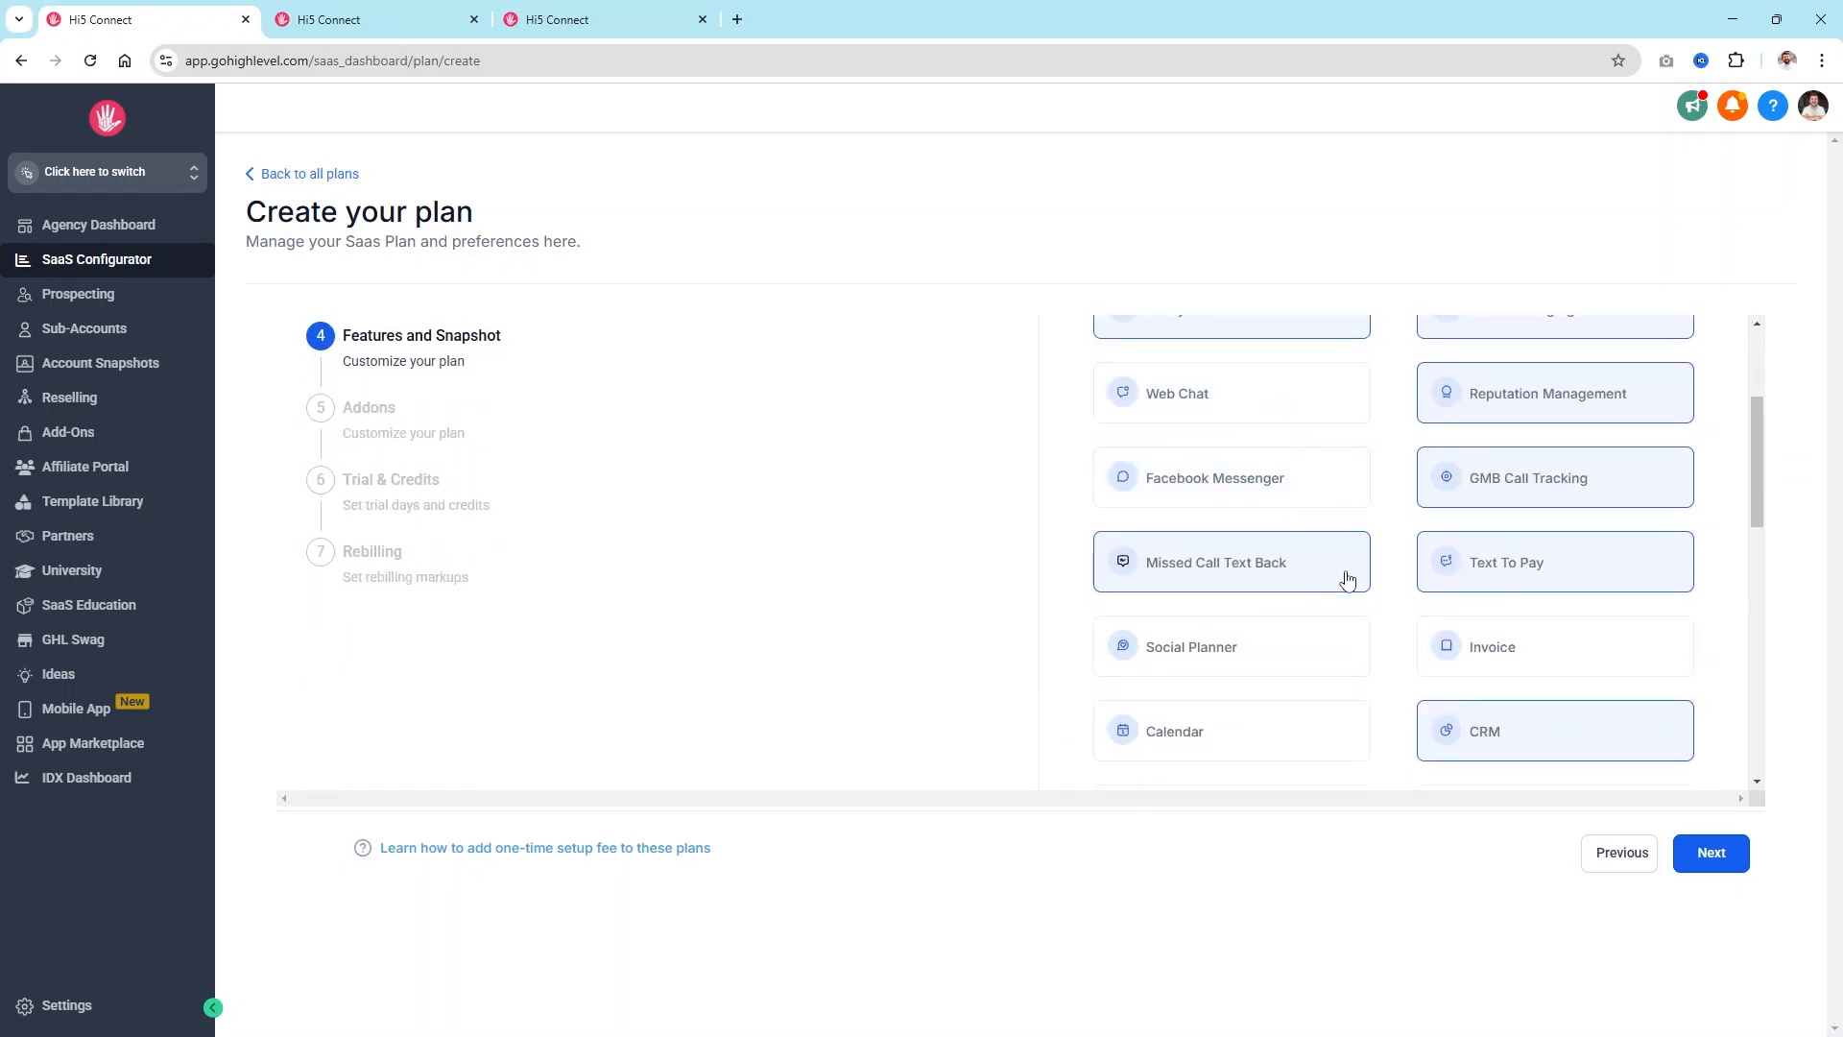
left_click(1538, 580)
scroll(1589, 614, "up", 2)
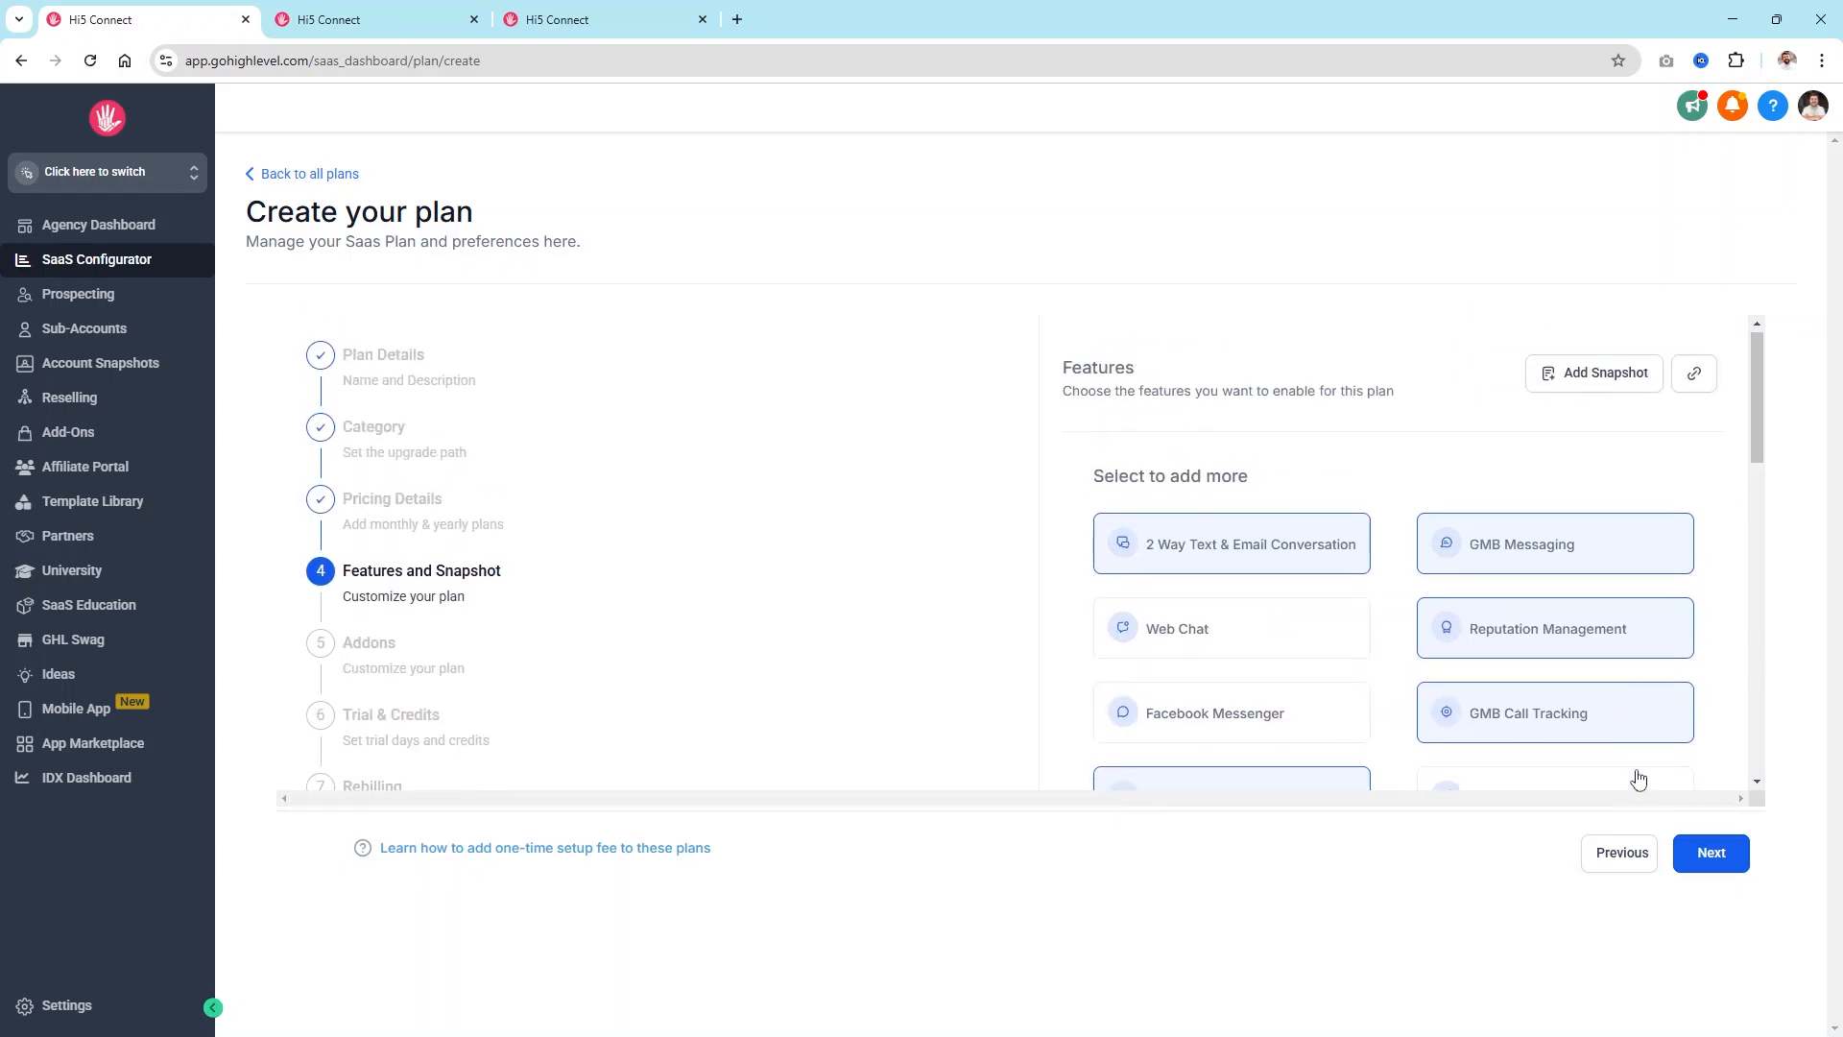
left_click(1521, 739)
left_click(1532, 651)
left_click(1550, 542)
Step: Add Opportunities to the plan's features and review the complete feature selection
scroll(1603, 576, "down", 4)
scroll(1595, 578, "down", 3)
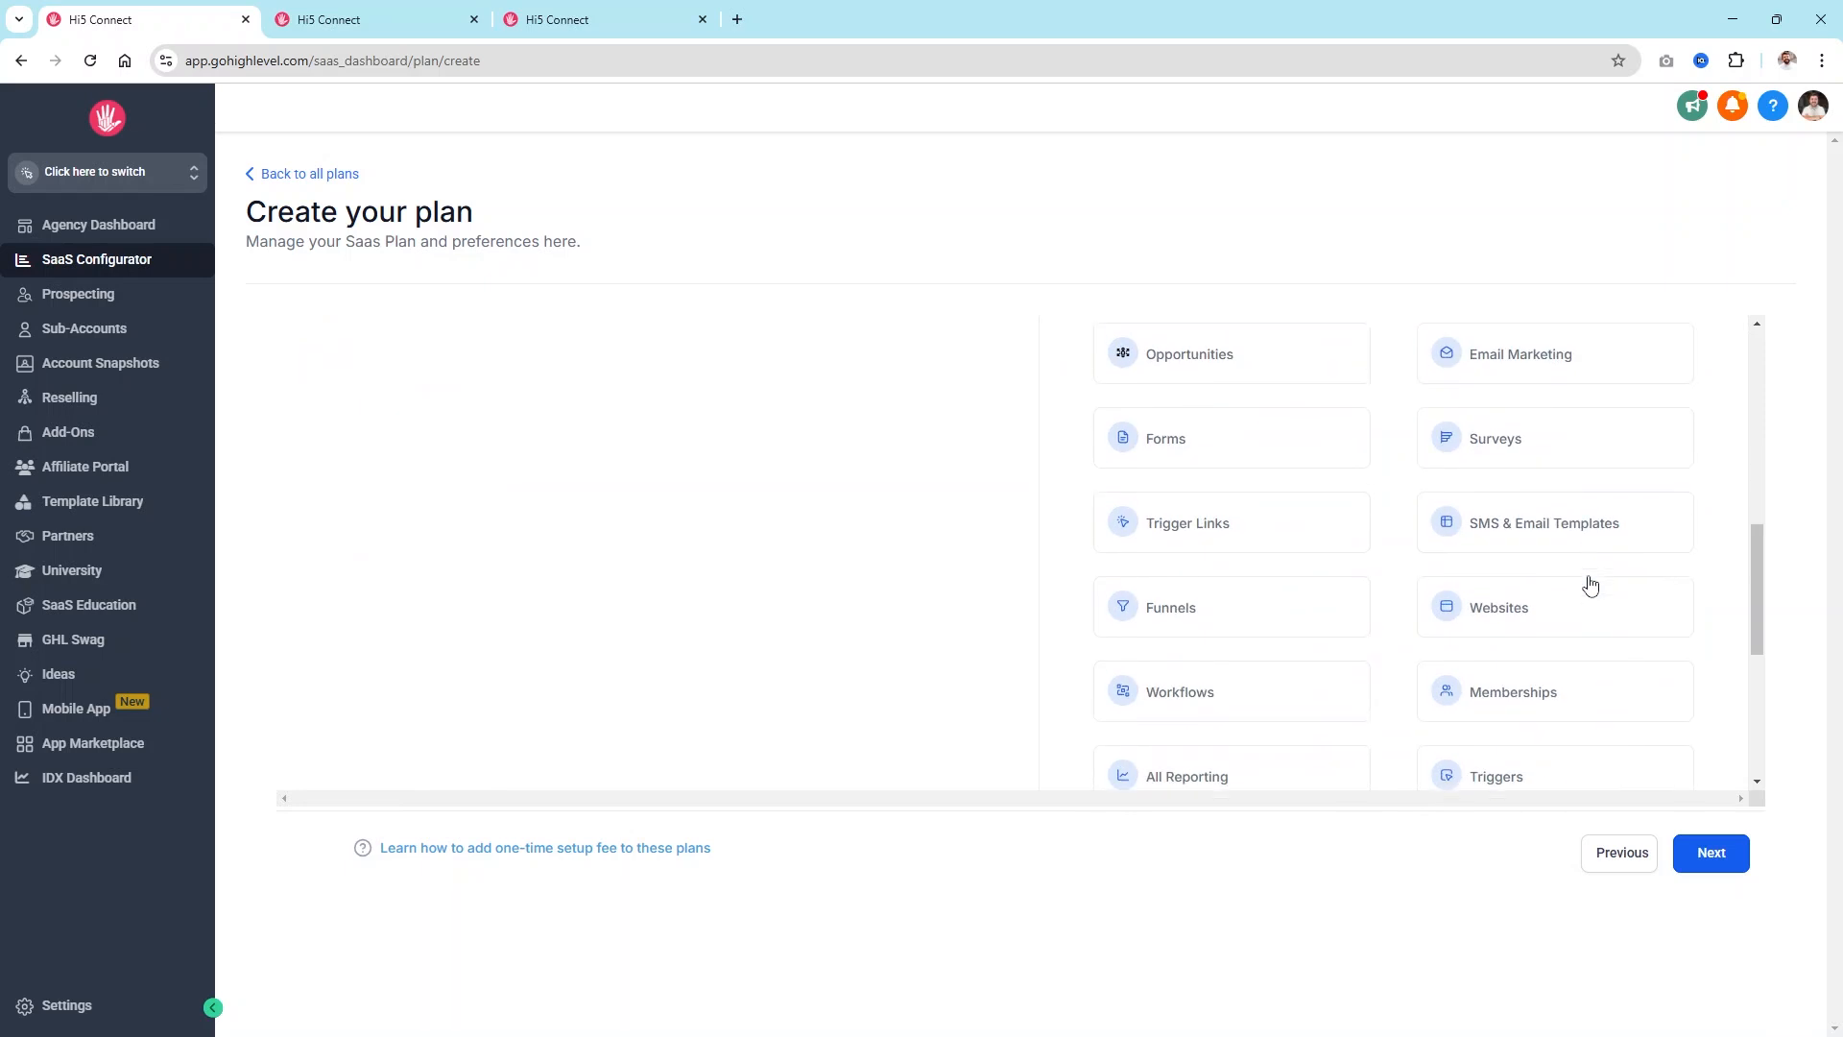
left_click(1179, 359)
scroll(1532, 643, "up", 3)
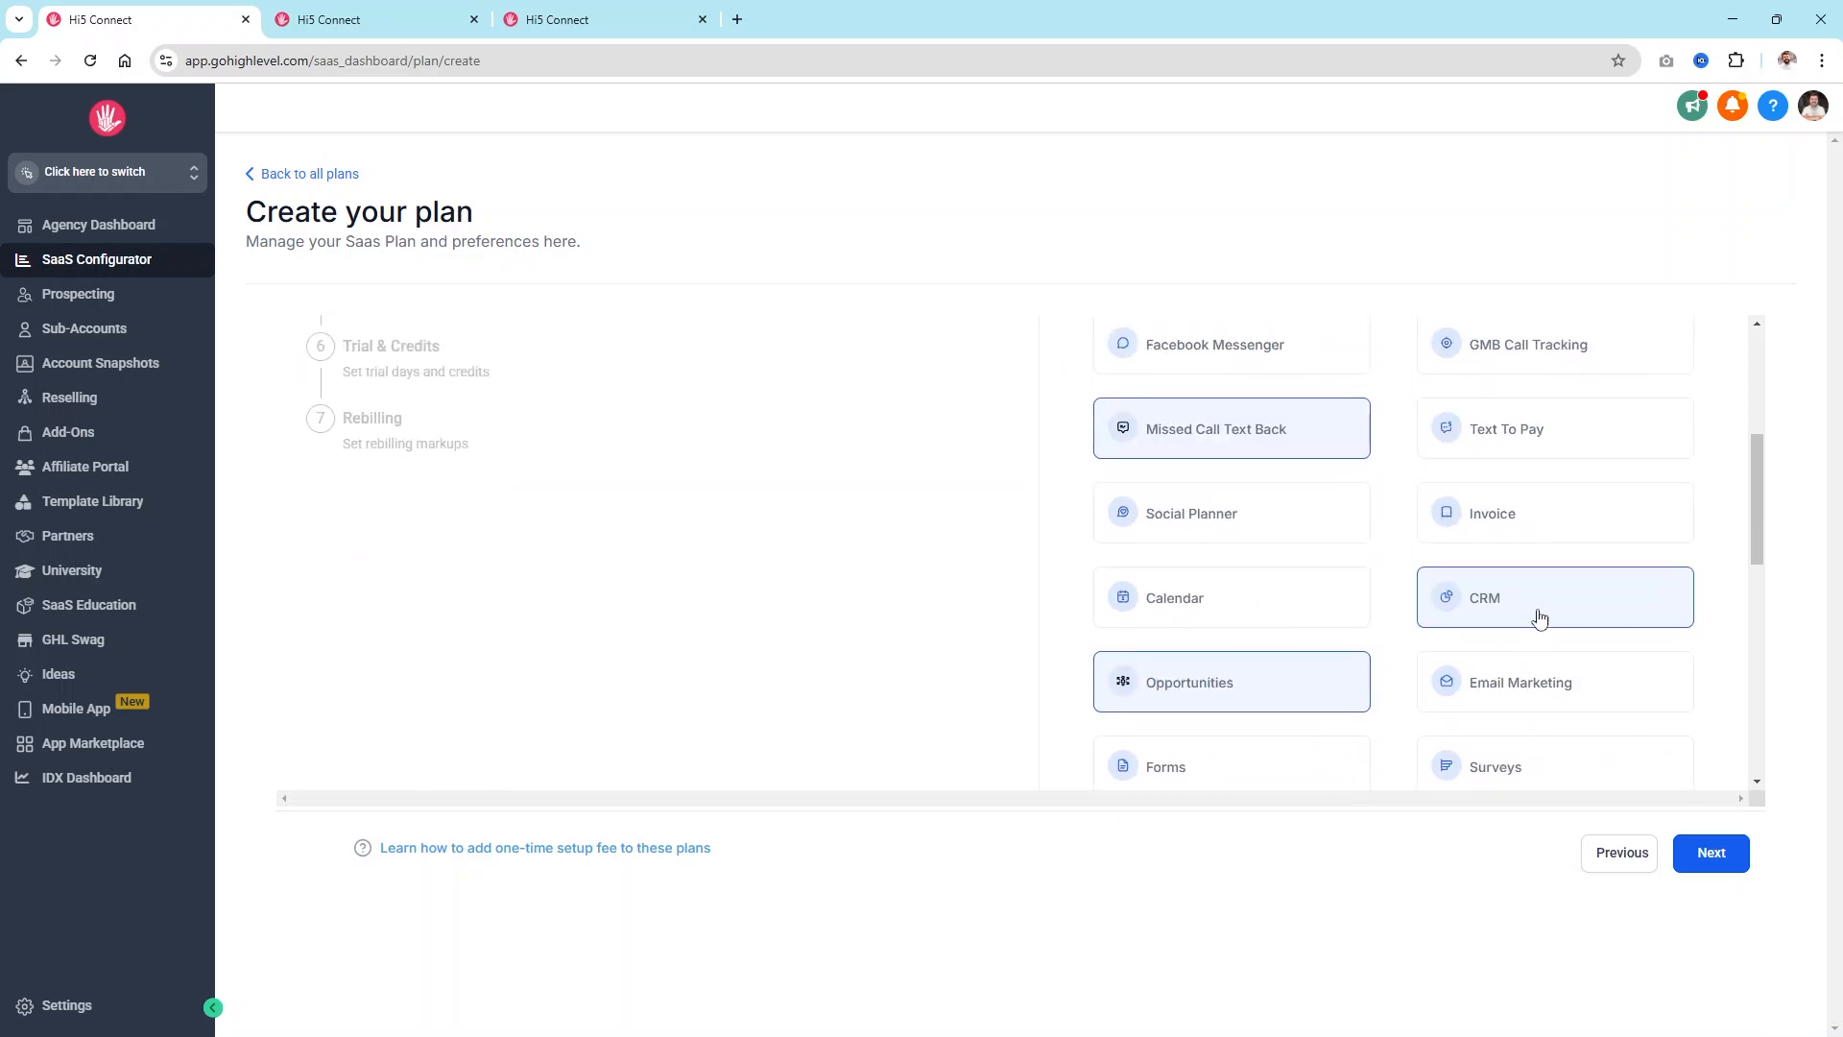
scroll(1439, 576, "up", 4)
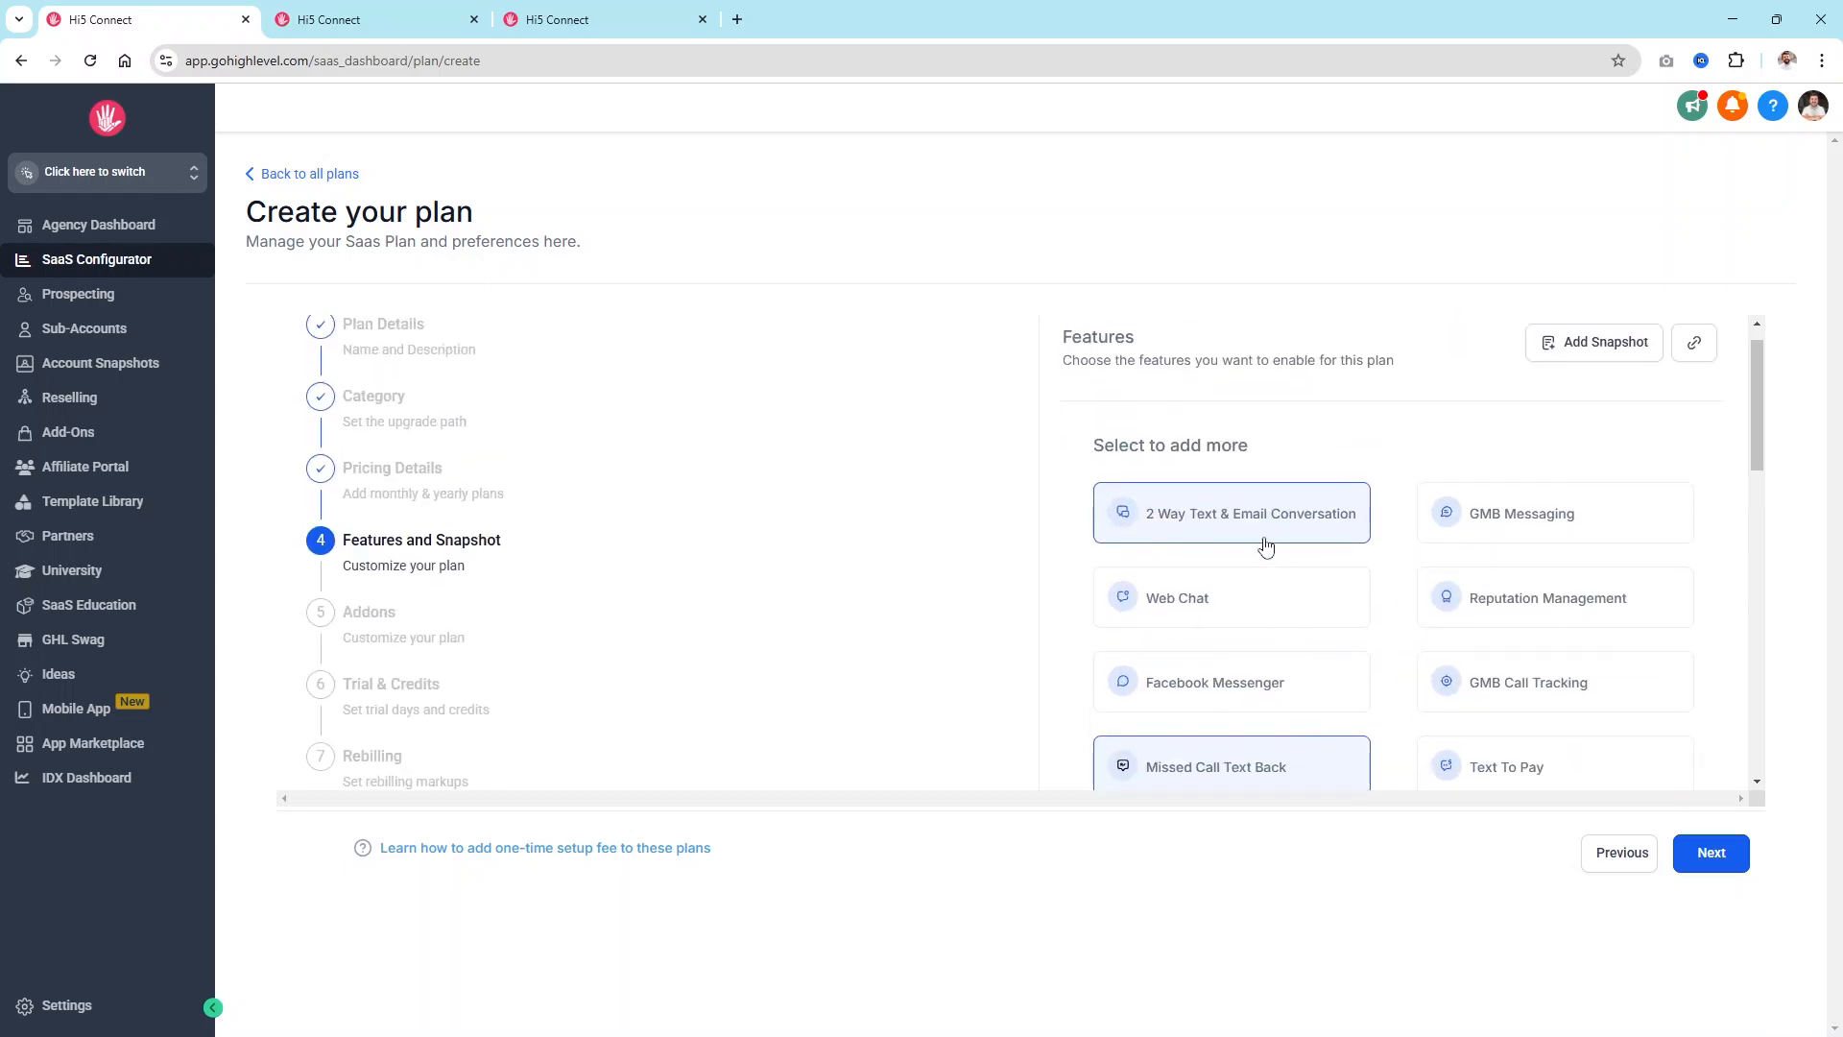
scroll(1271, 563, "down", 12)
scroll(1275, 562, "up", 1)
scroll(1275, 562, "up", 2)
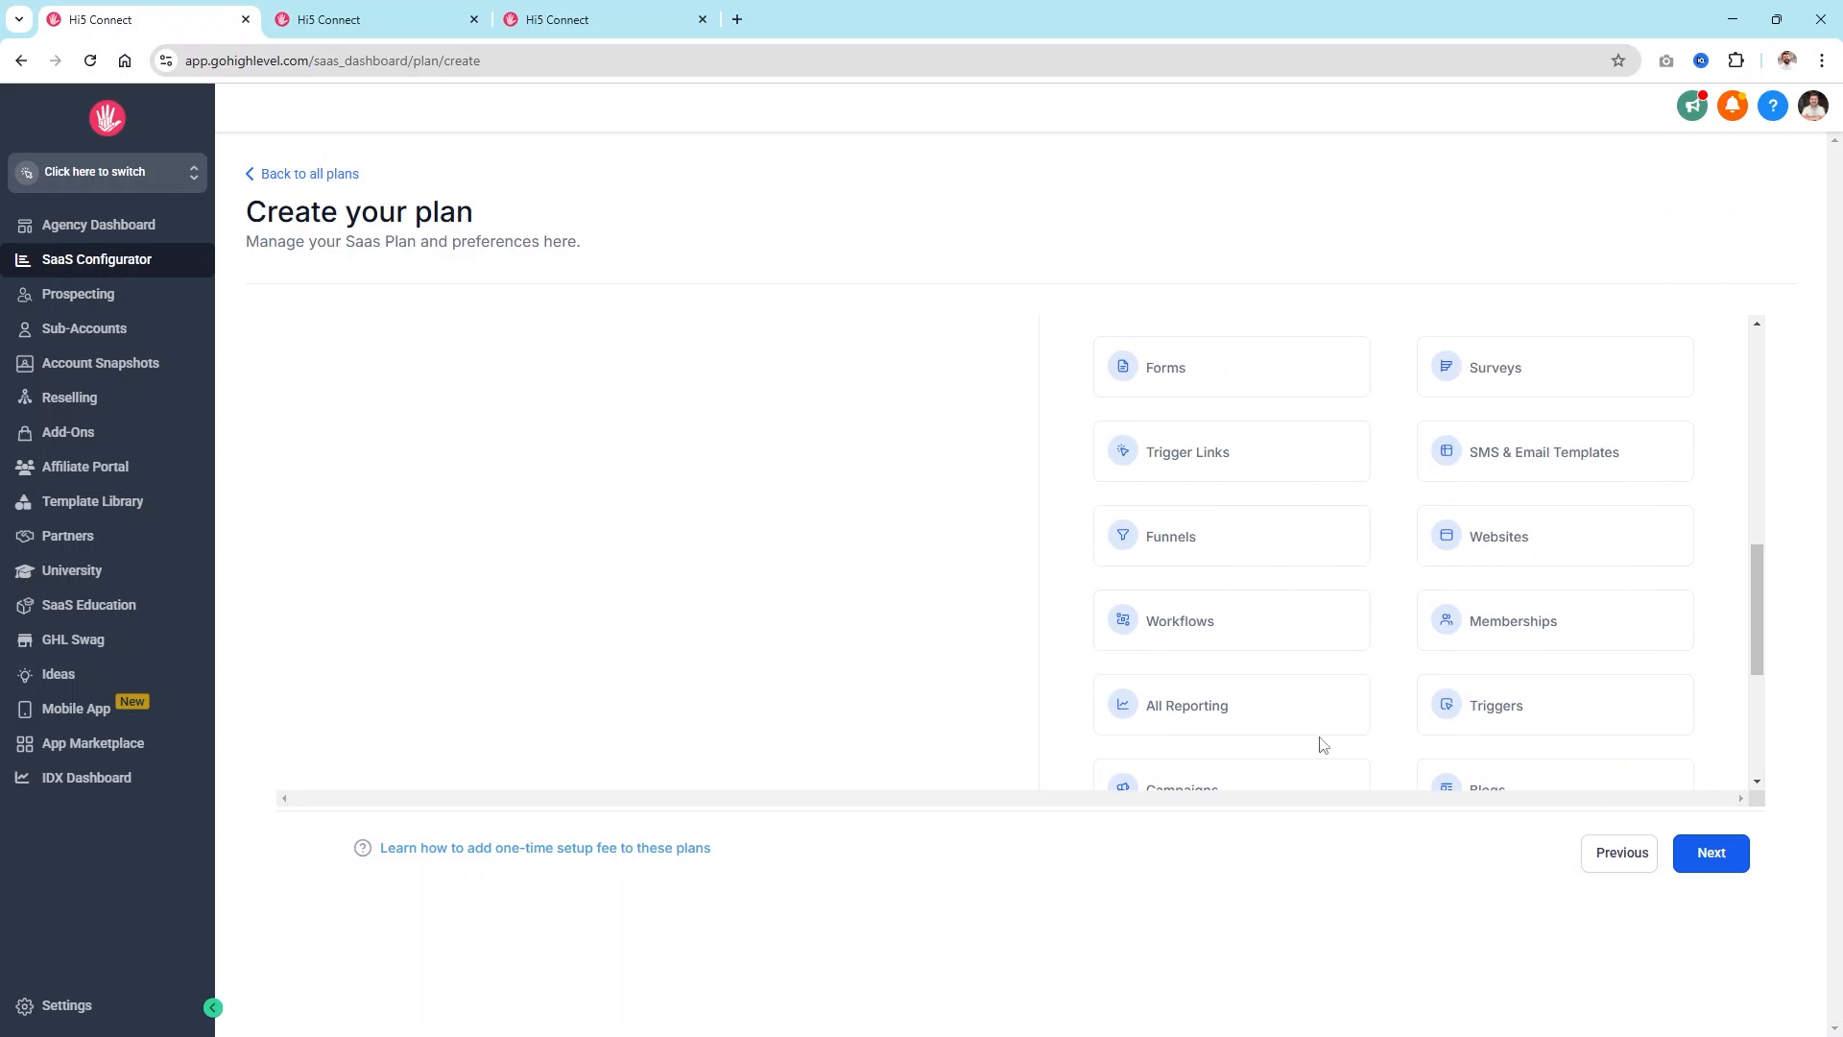
scroll(1645, 640, "up", 3)
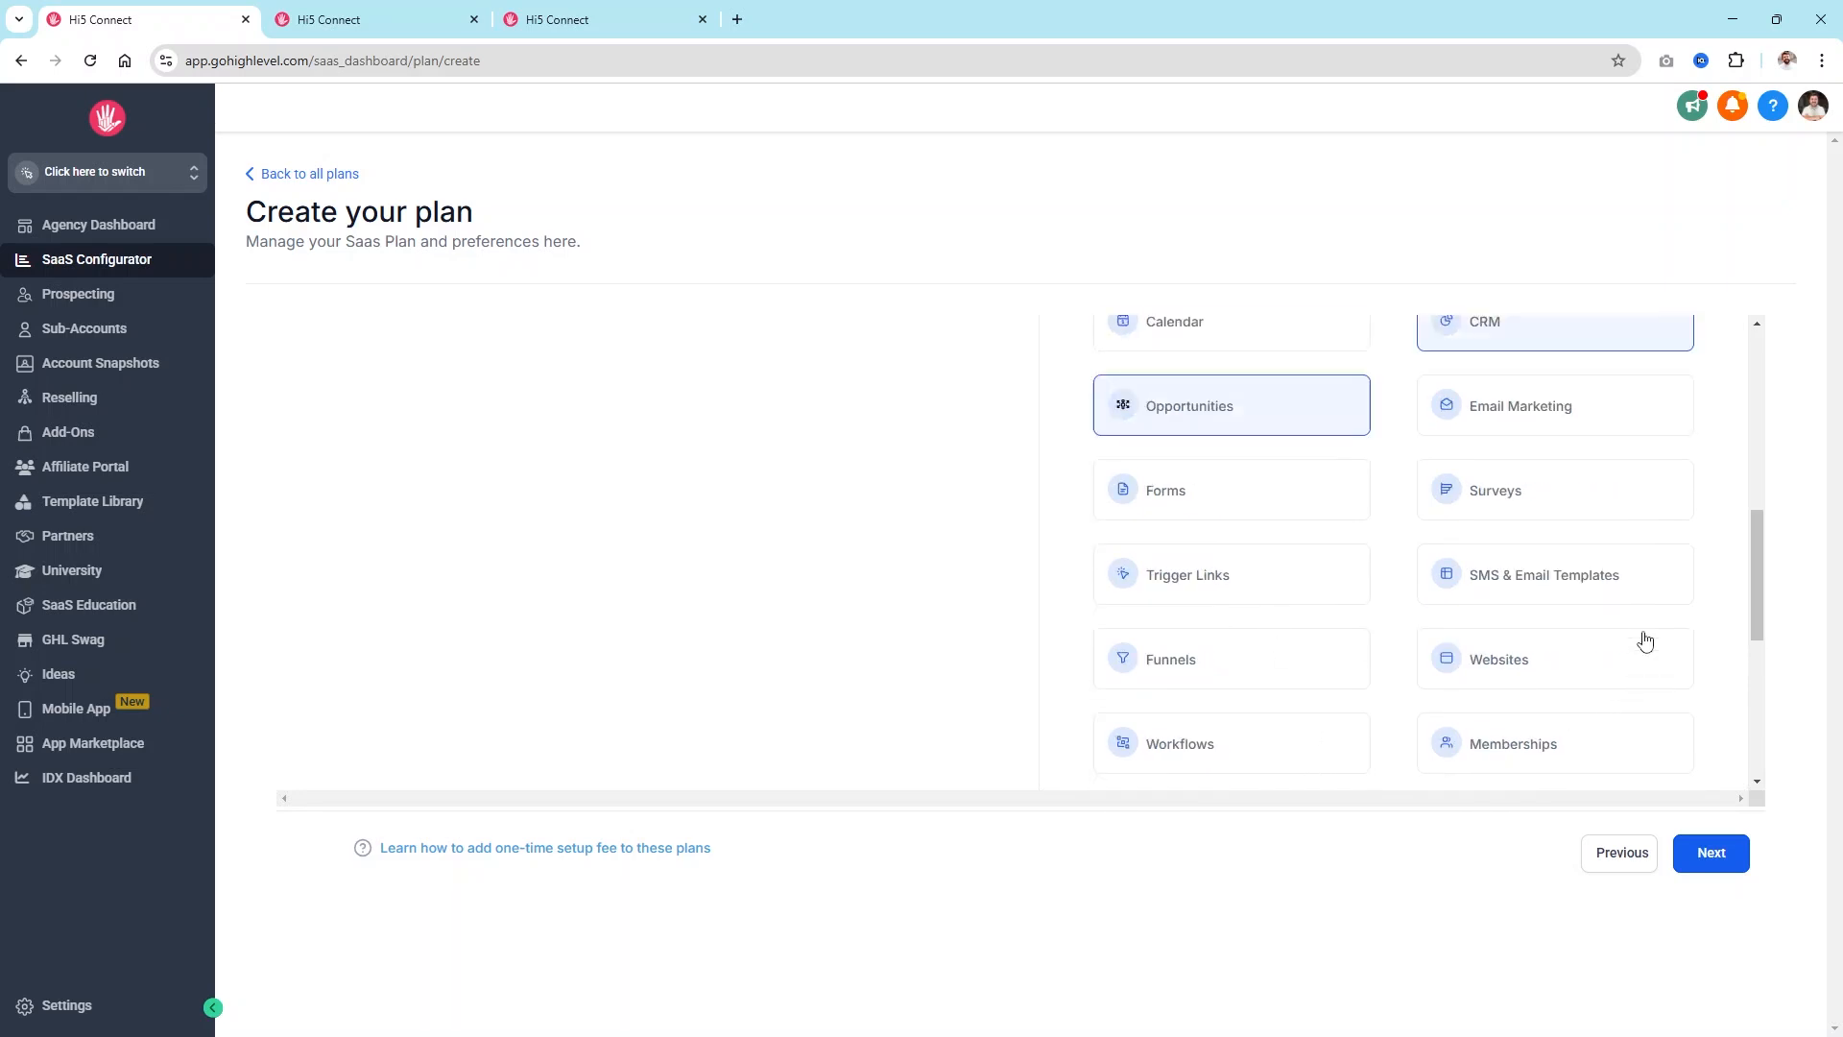
Step: Continue to the Addons stage and read the notice about charges for deploying the paid services
left_click(1714, 856)
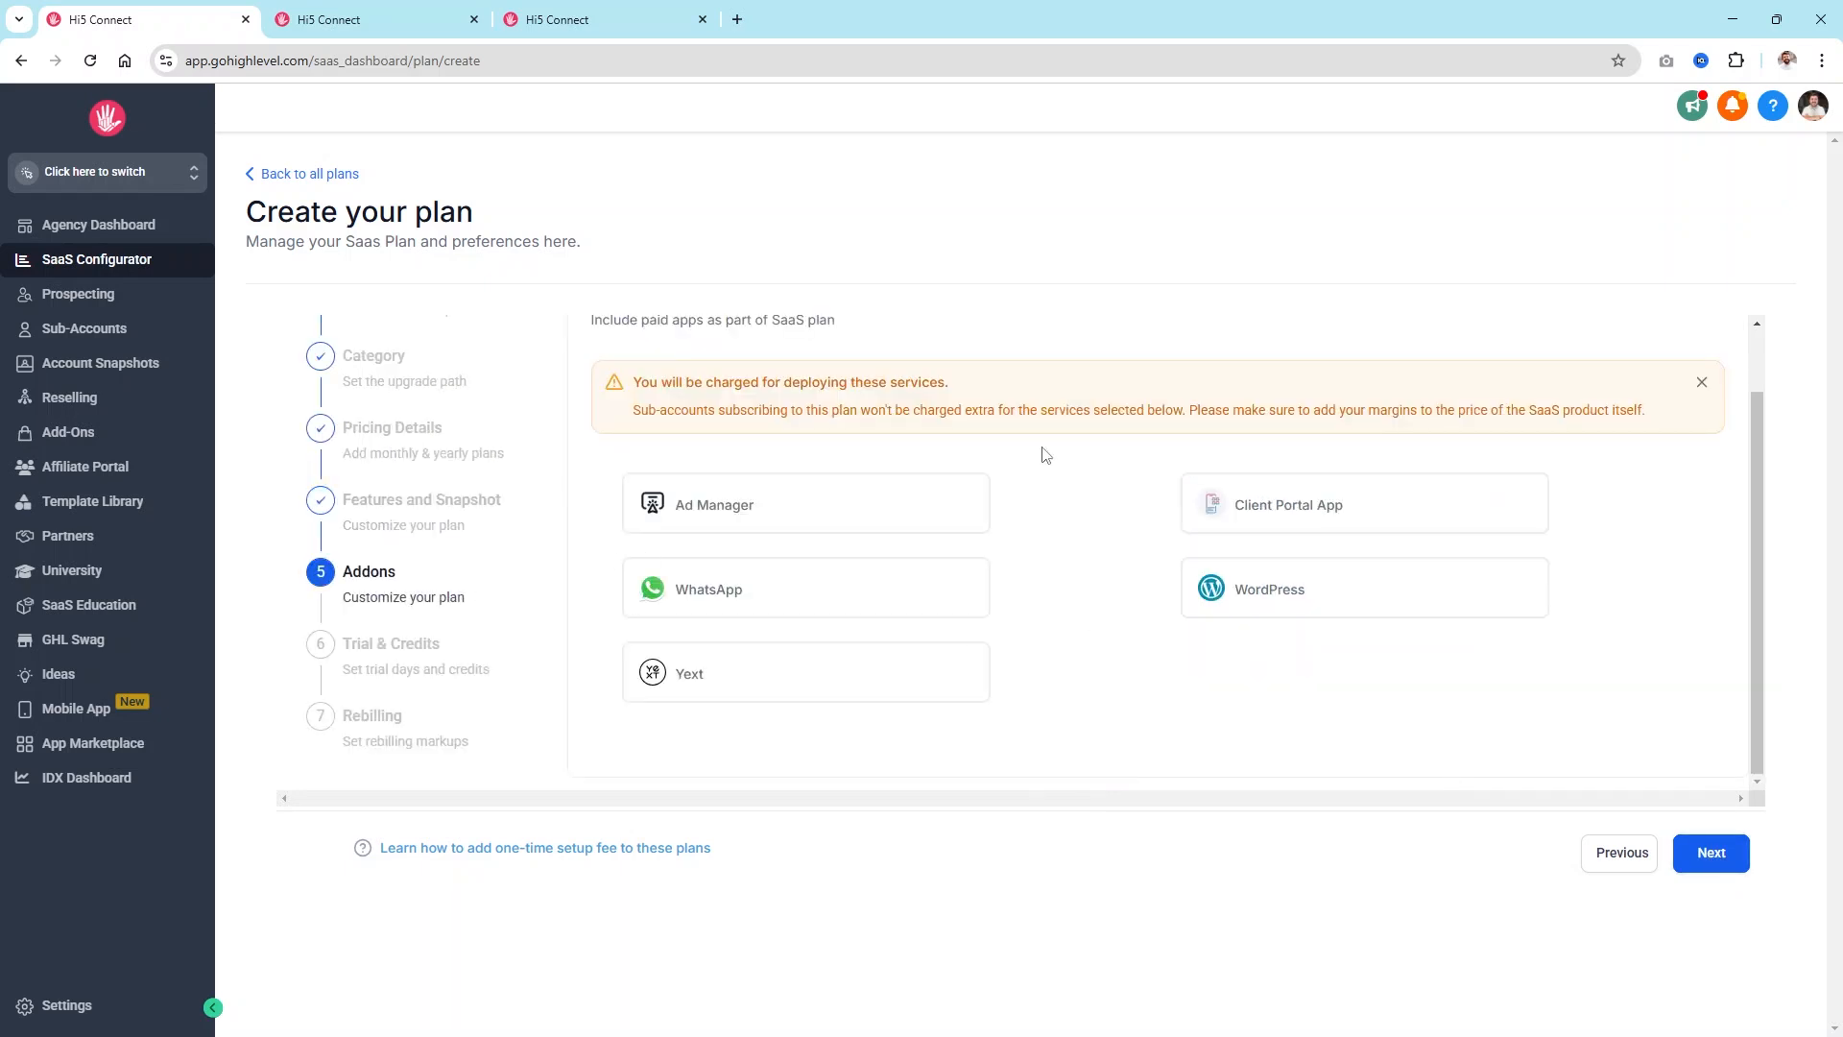
left_click_drag(635, 380, 1685, 424)
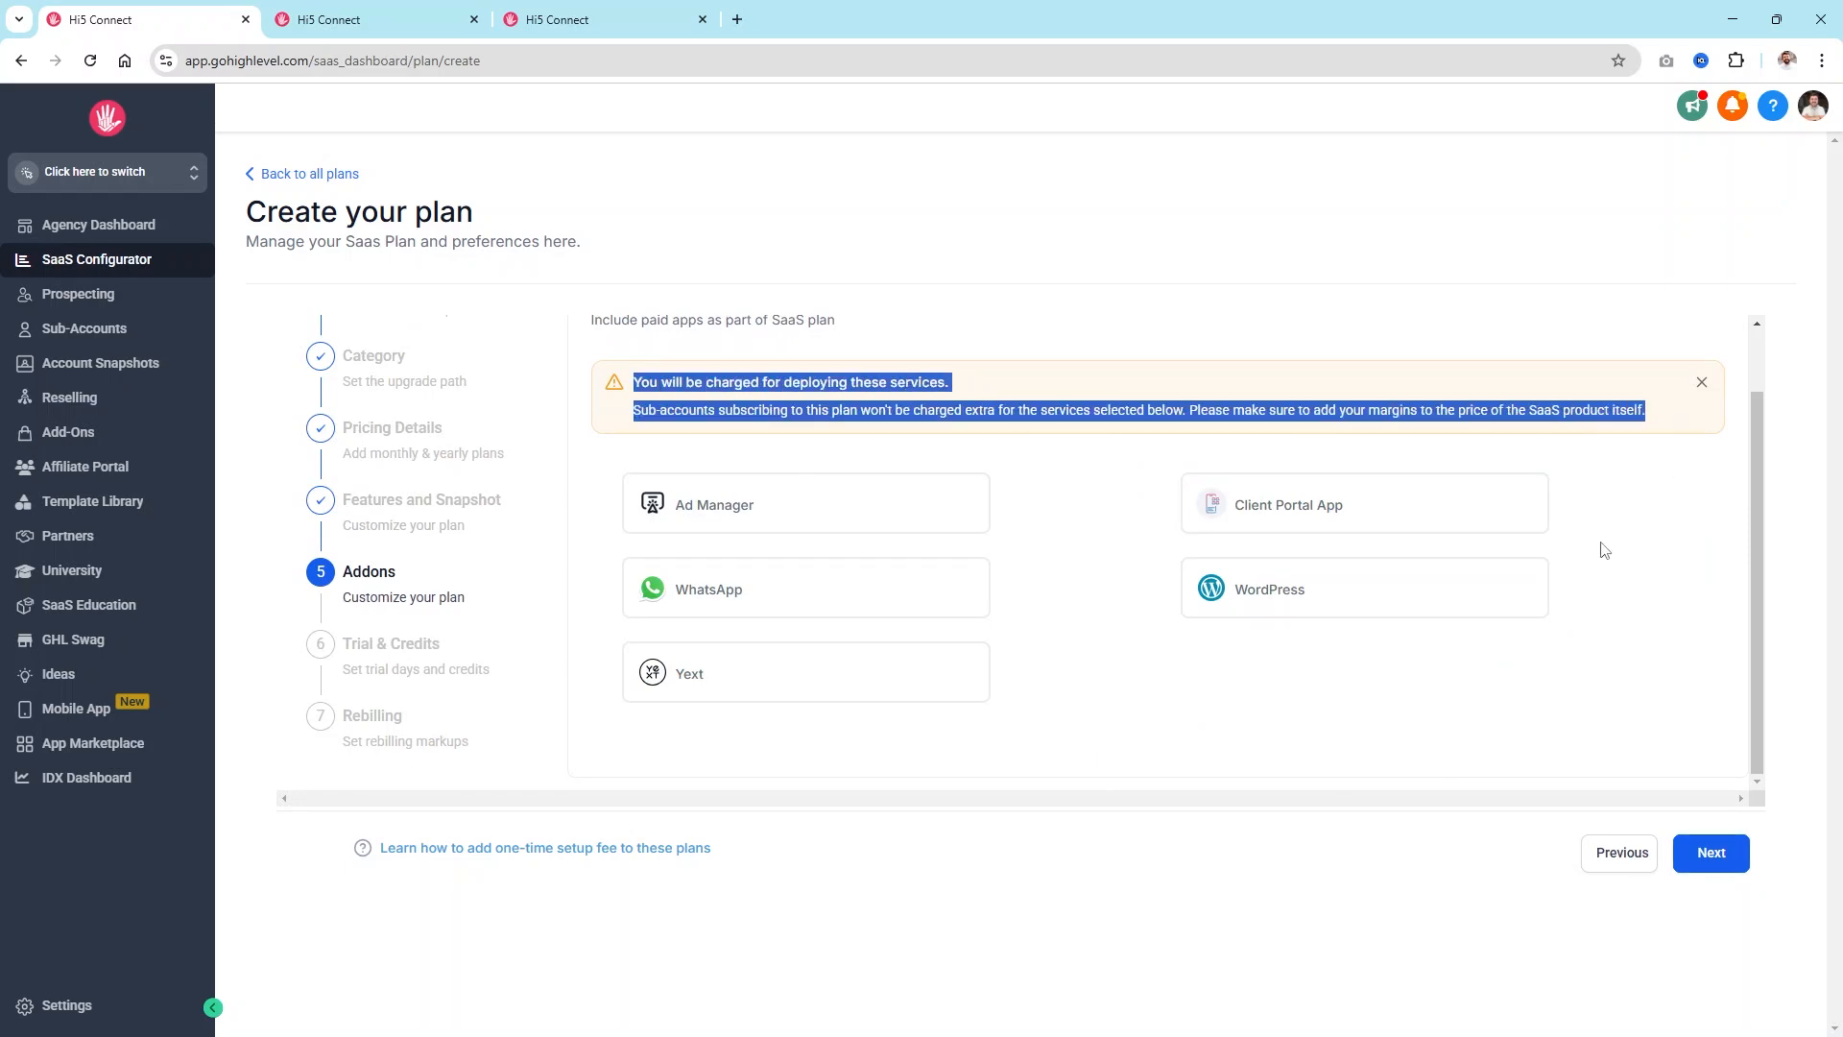
left_click(1298, 326)
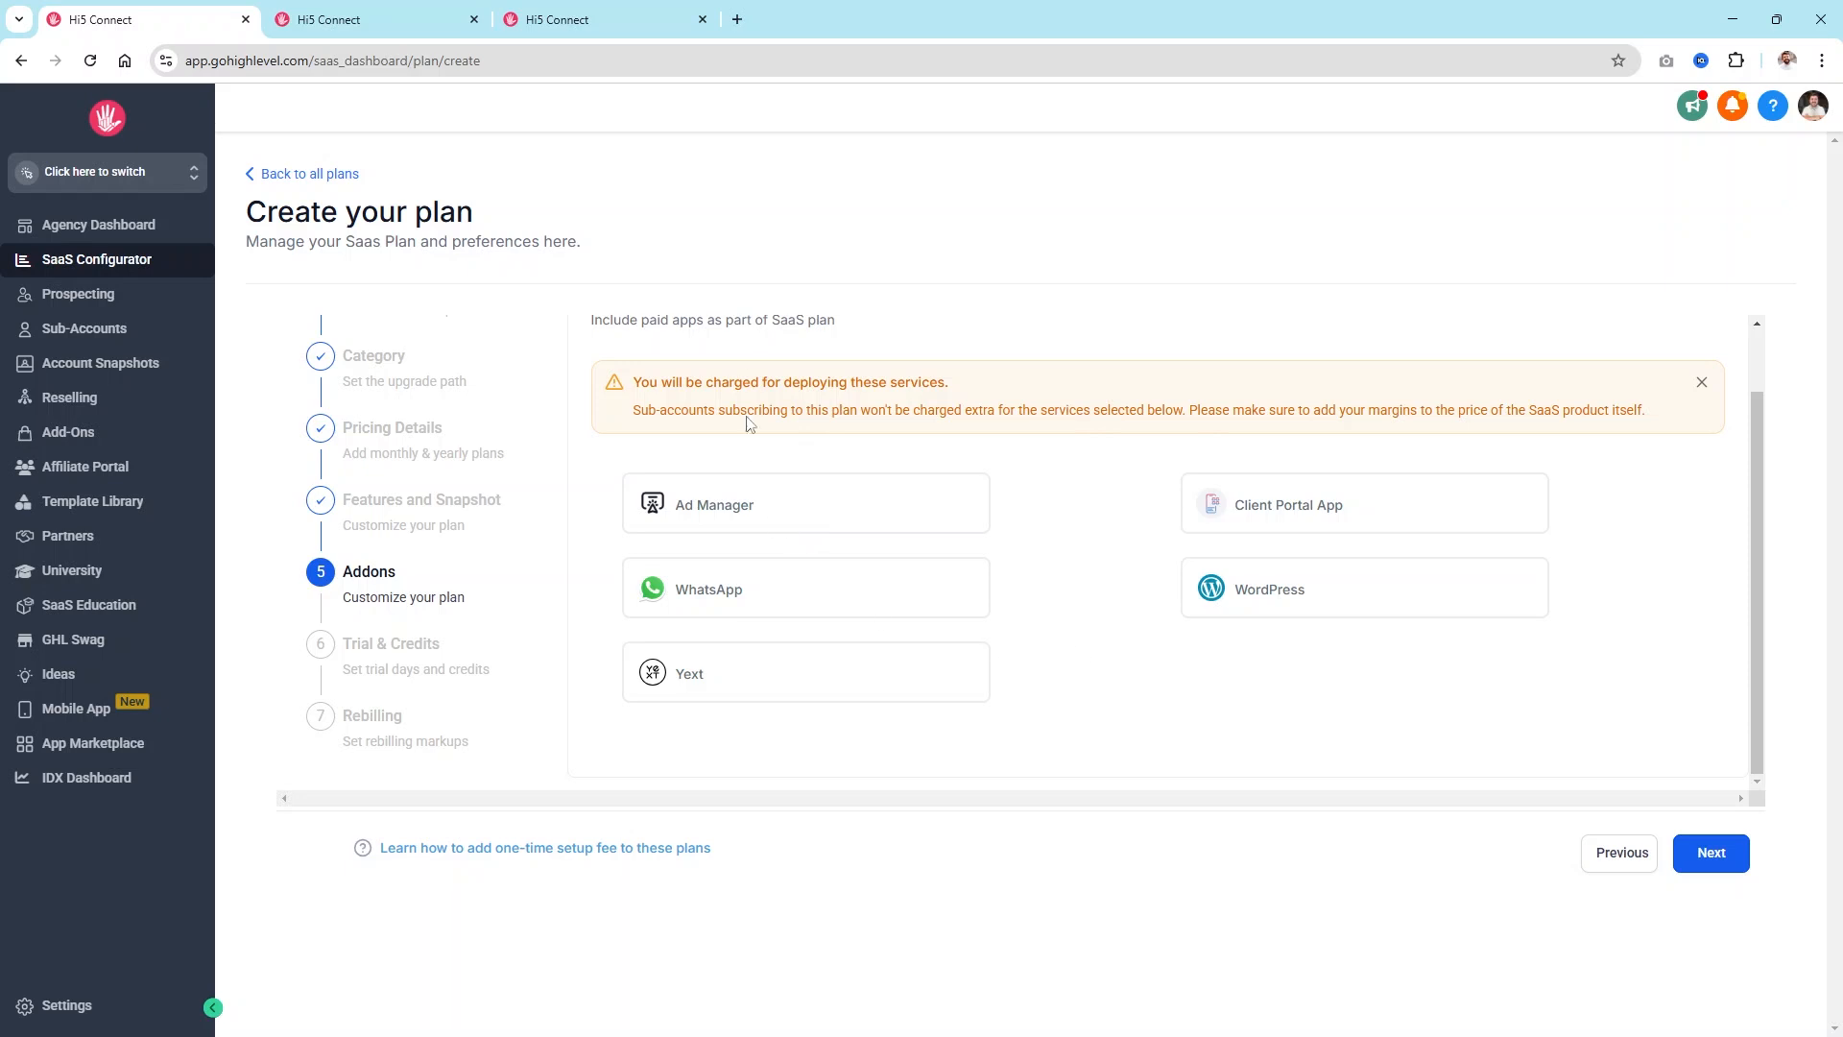
Step: Leave all add-ons unselected, continue to the Trial & Credits stage and deactivate the trial period
left_click(1709, 853)
scroll(1186, 610, "up", 3)
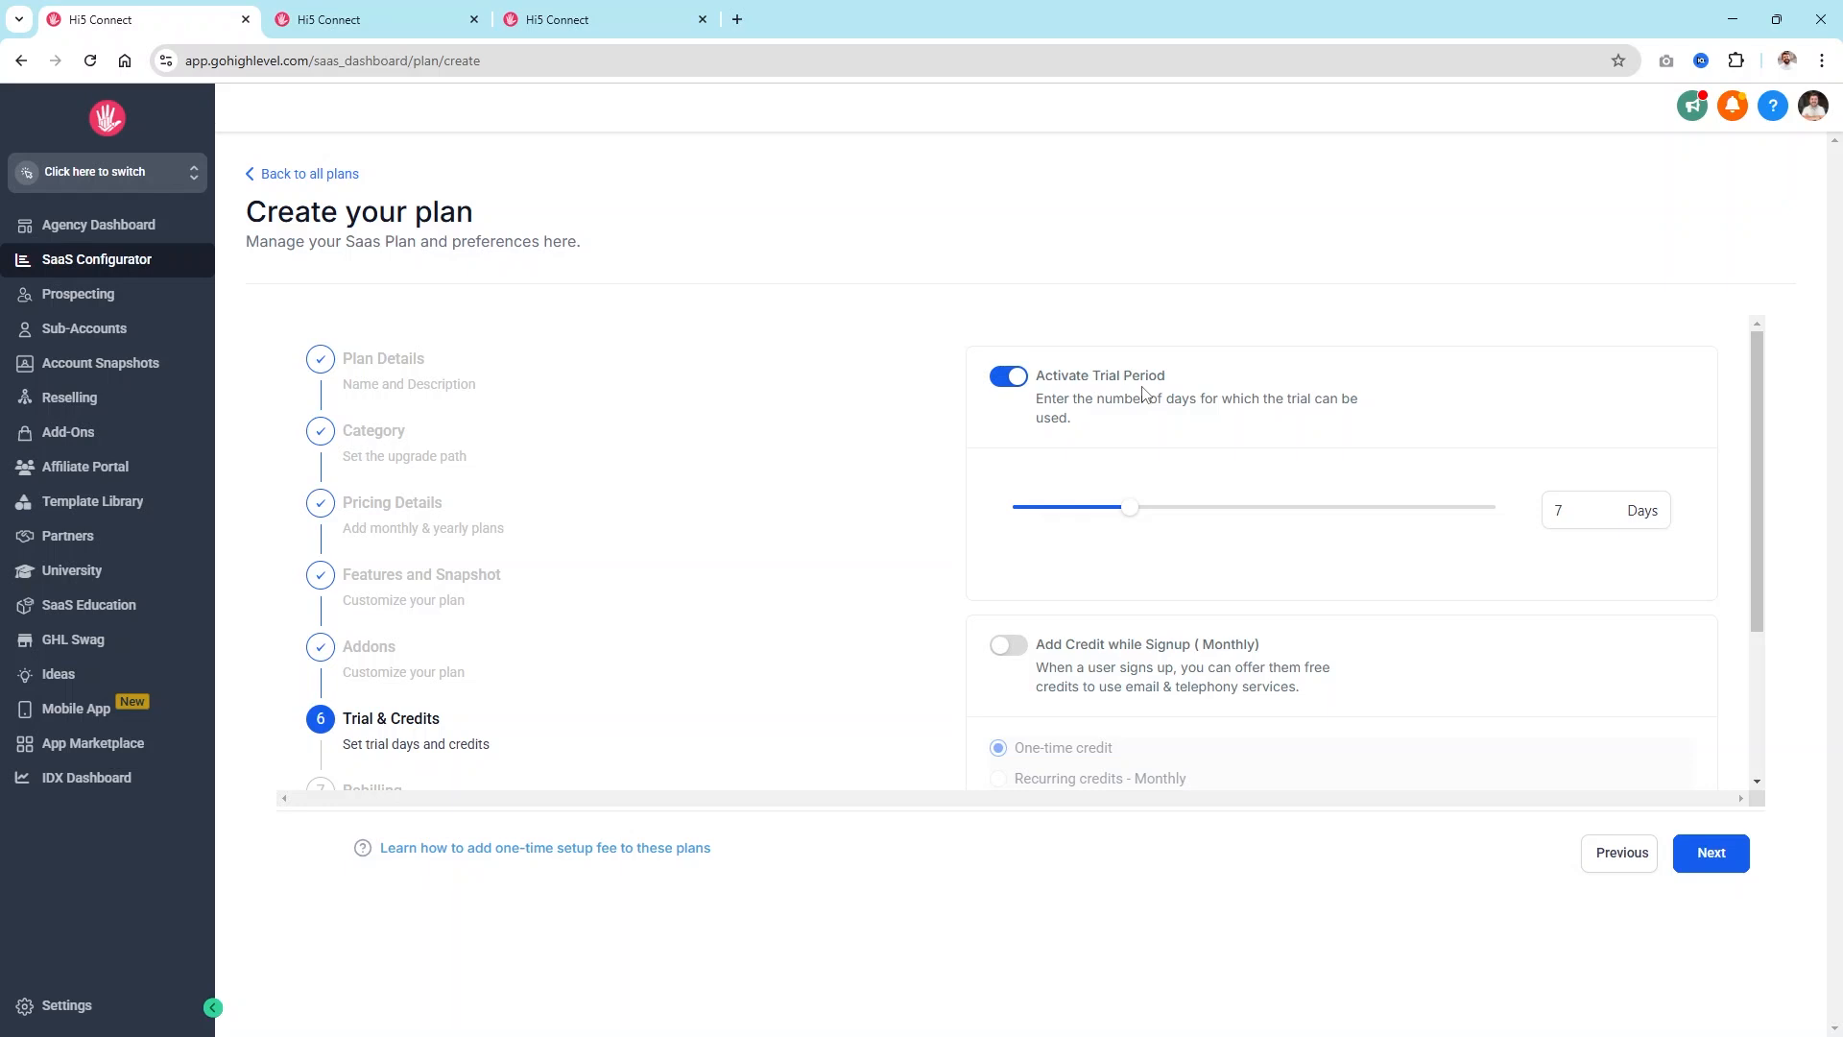
scroll(1362, 365, "down", 3)
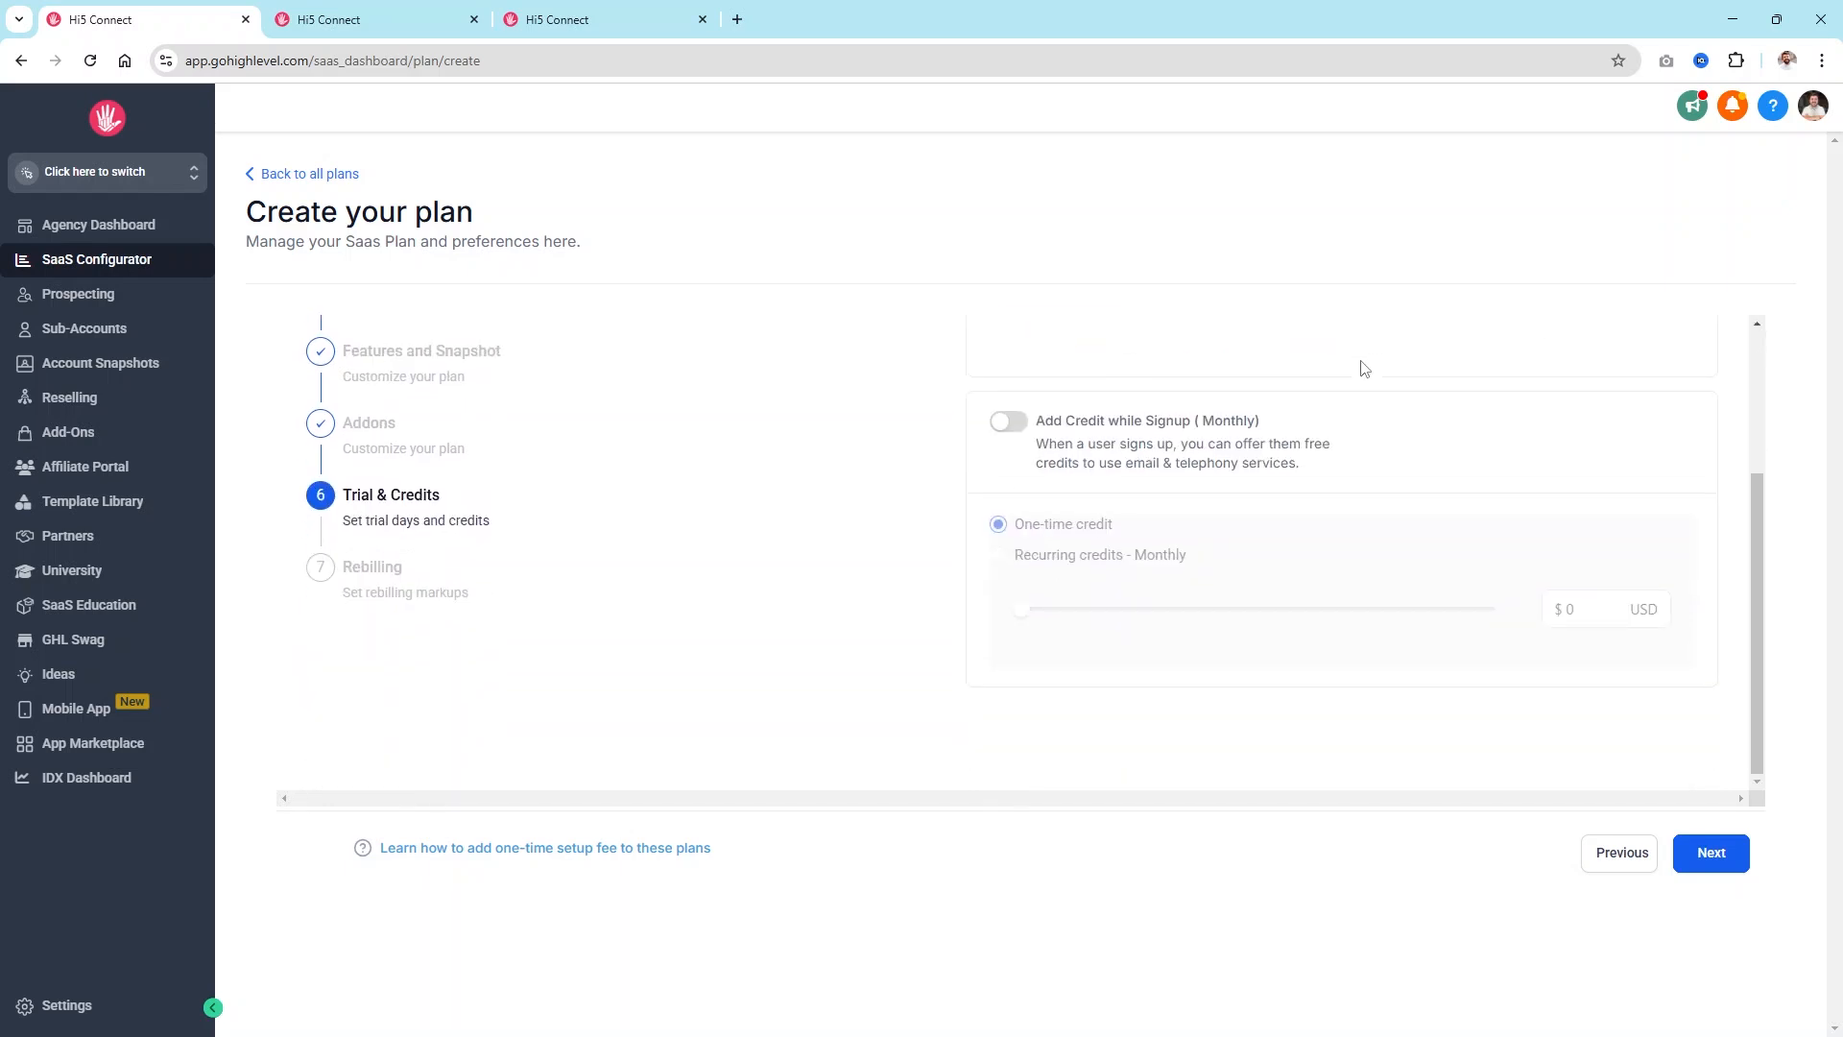
scroll(1372, 395, "up", 3)
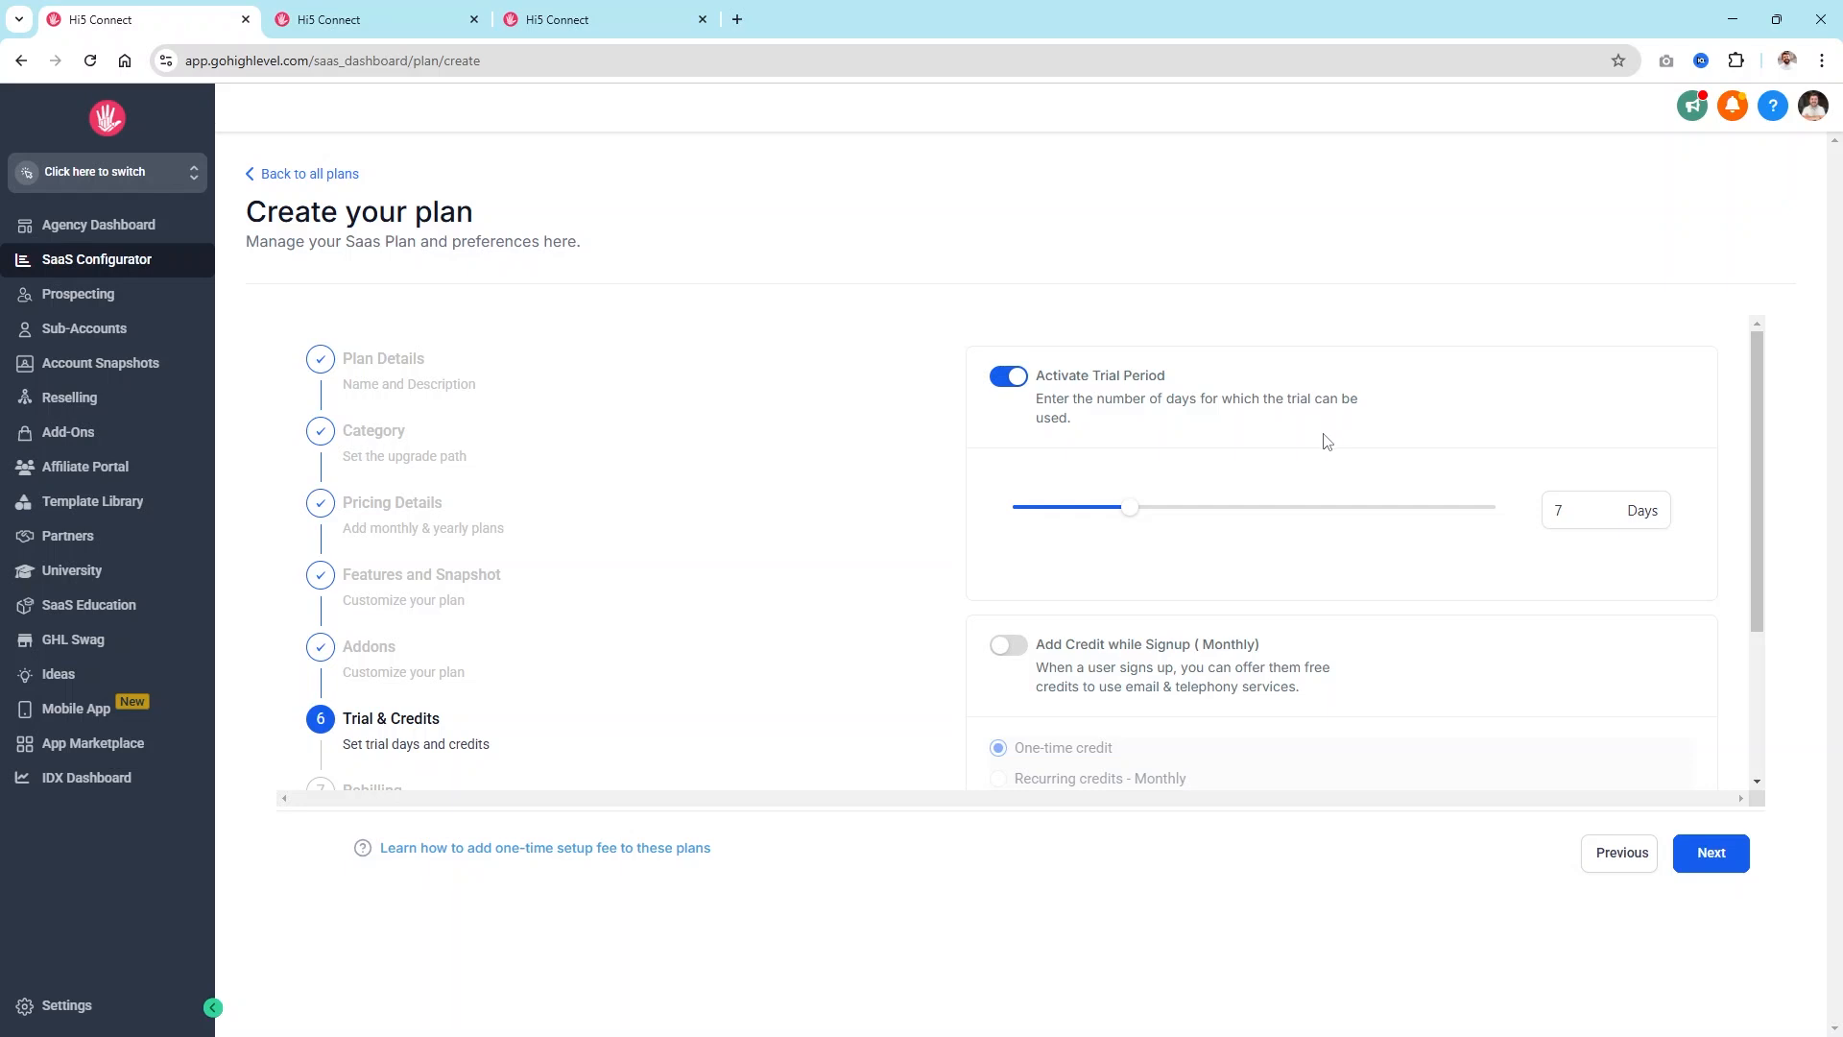
scroll(1327, 442, "down", 3)
scroll(1323, 441, "up", 3)
left_click(1005, 377)
Step: Enable the sign-up credit for the plan as recurring monthly credits of $10
scroll(1036, 550, "down", 1)
scroll(1037, 550, "down", 2)
left_click(1007, 423)
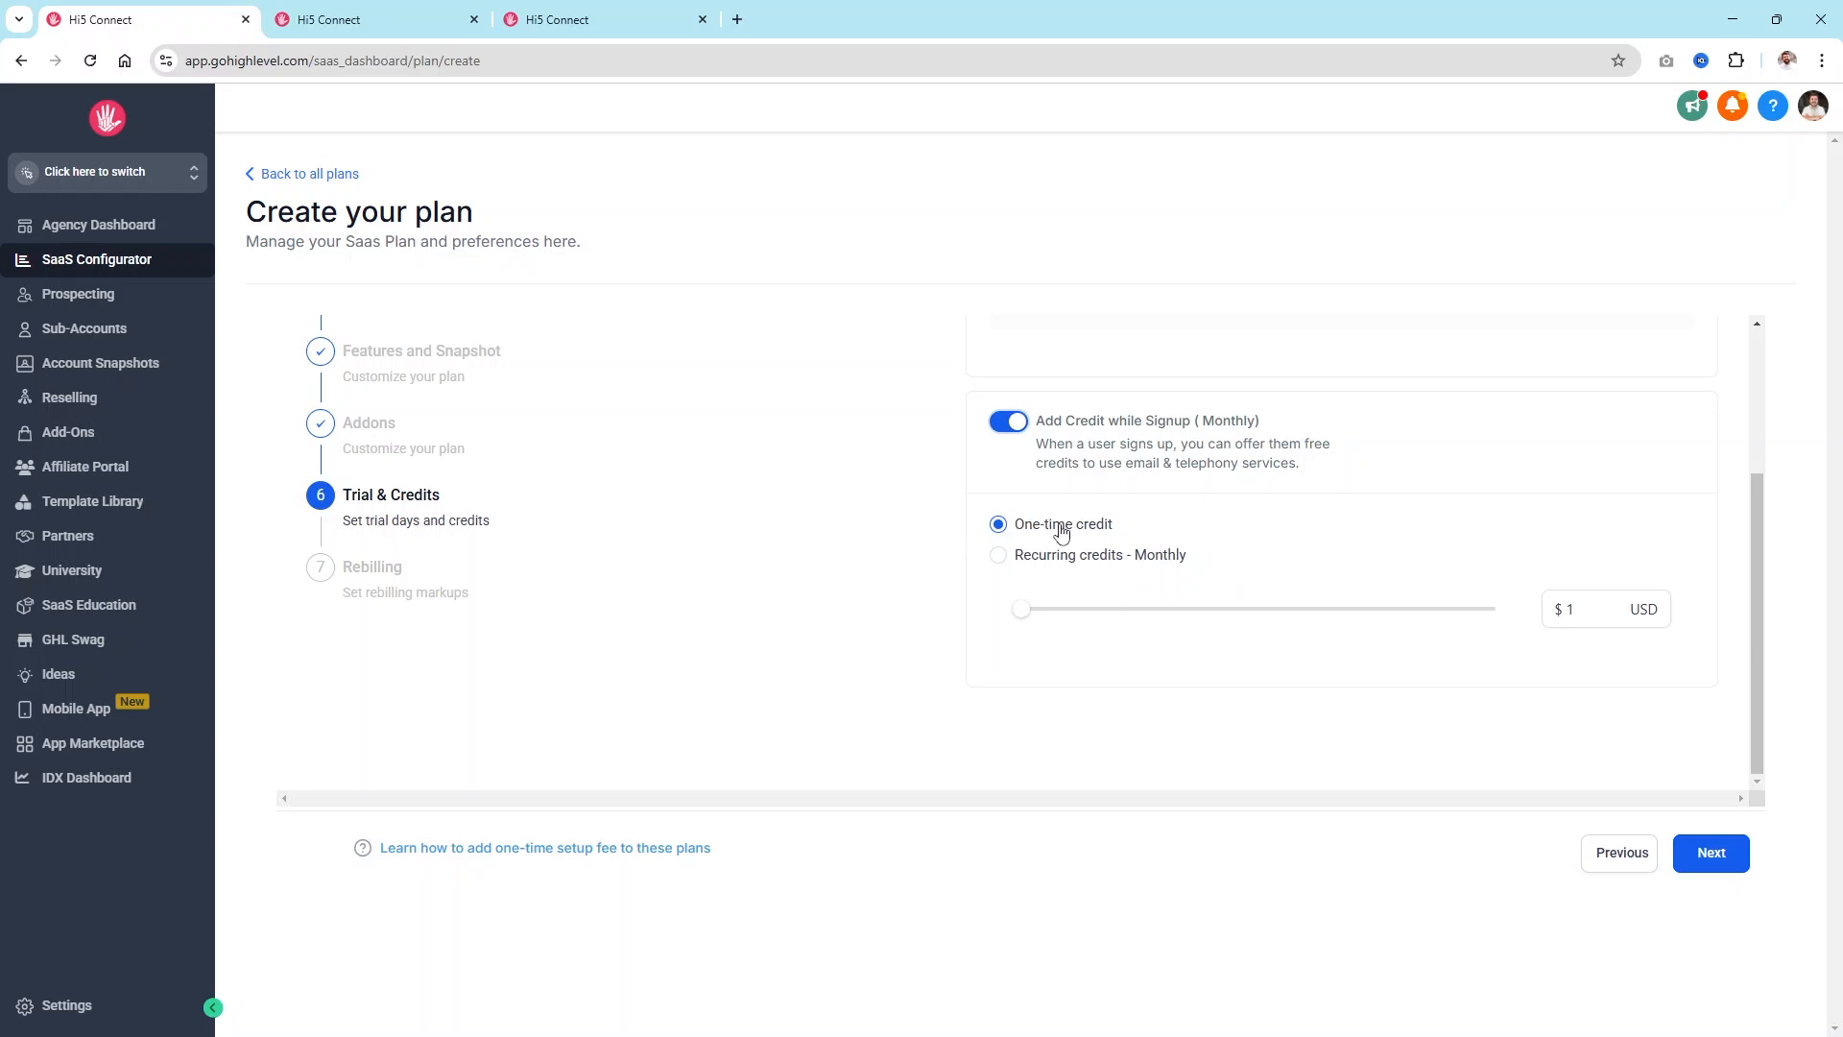
left_click(998, 555)
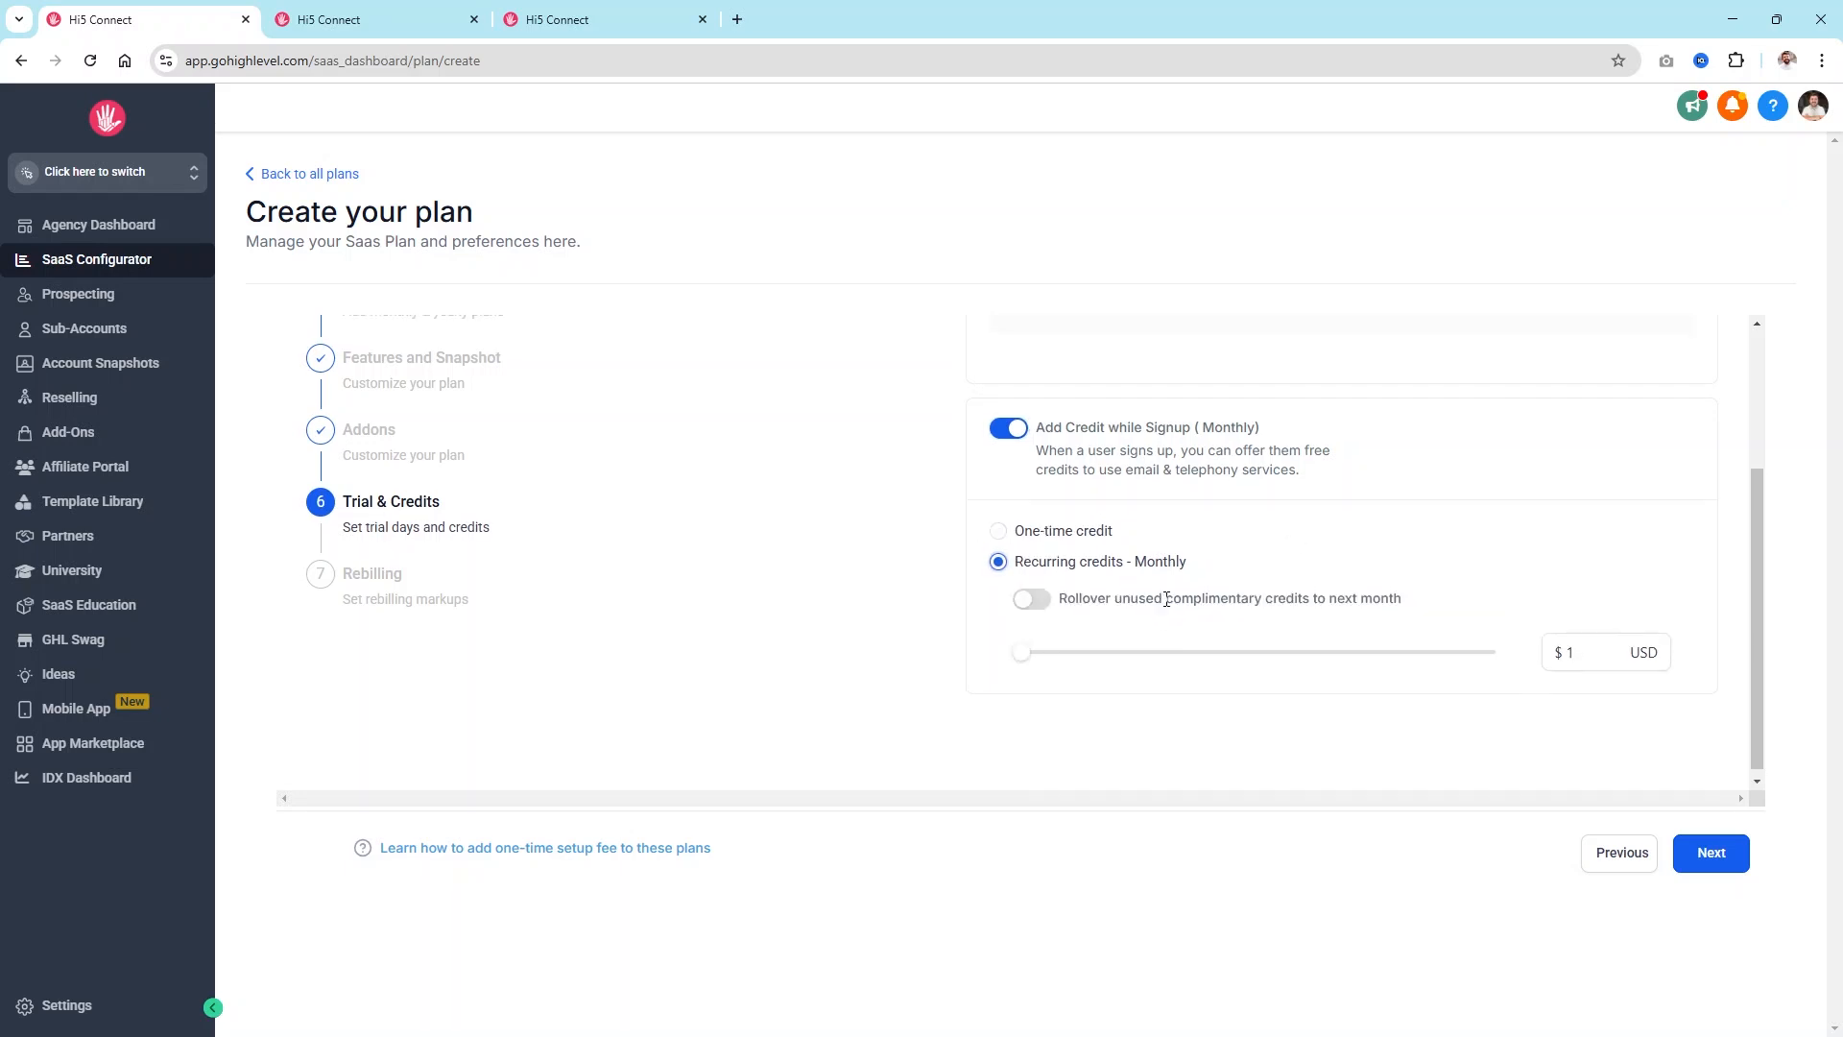
left_click(1573, 645)
scroll(1305, 439, "down", 1)
scroll(1371, 549, "up", 2)
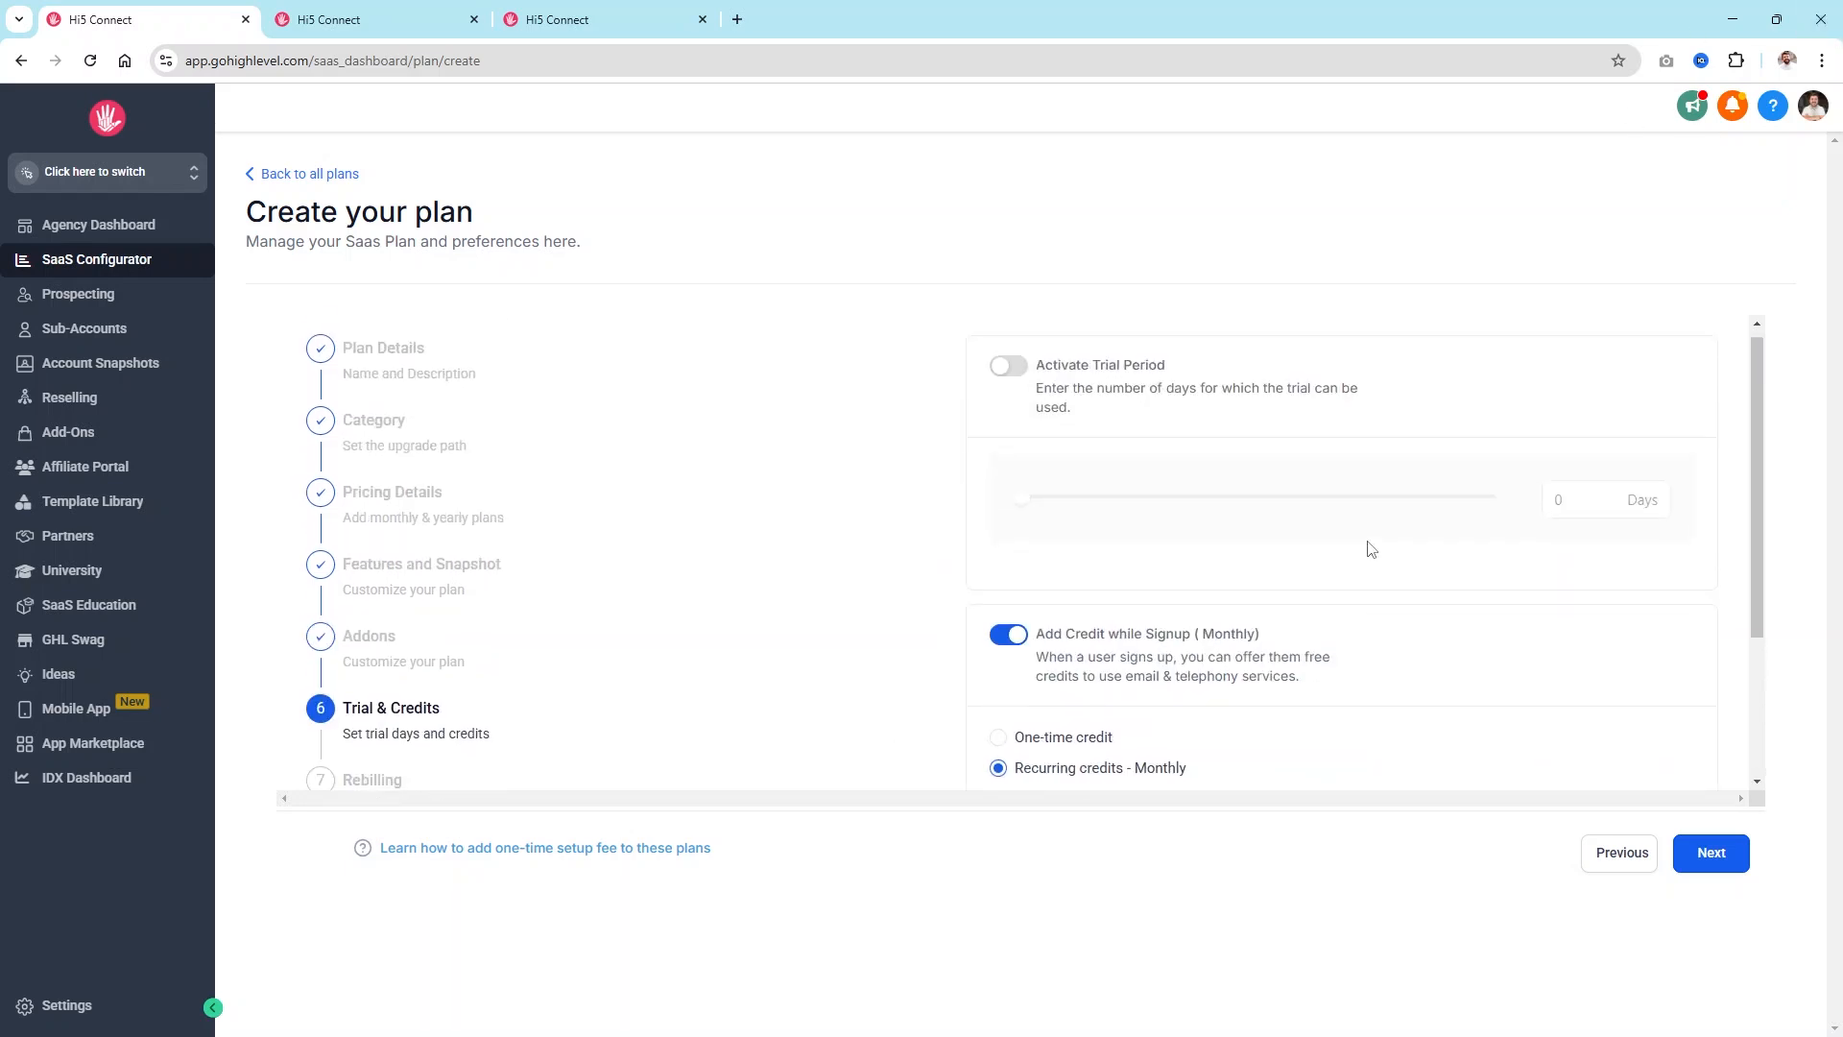
scroll(1373, 544, "down", 2)
type("0")
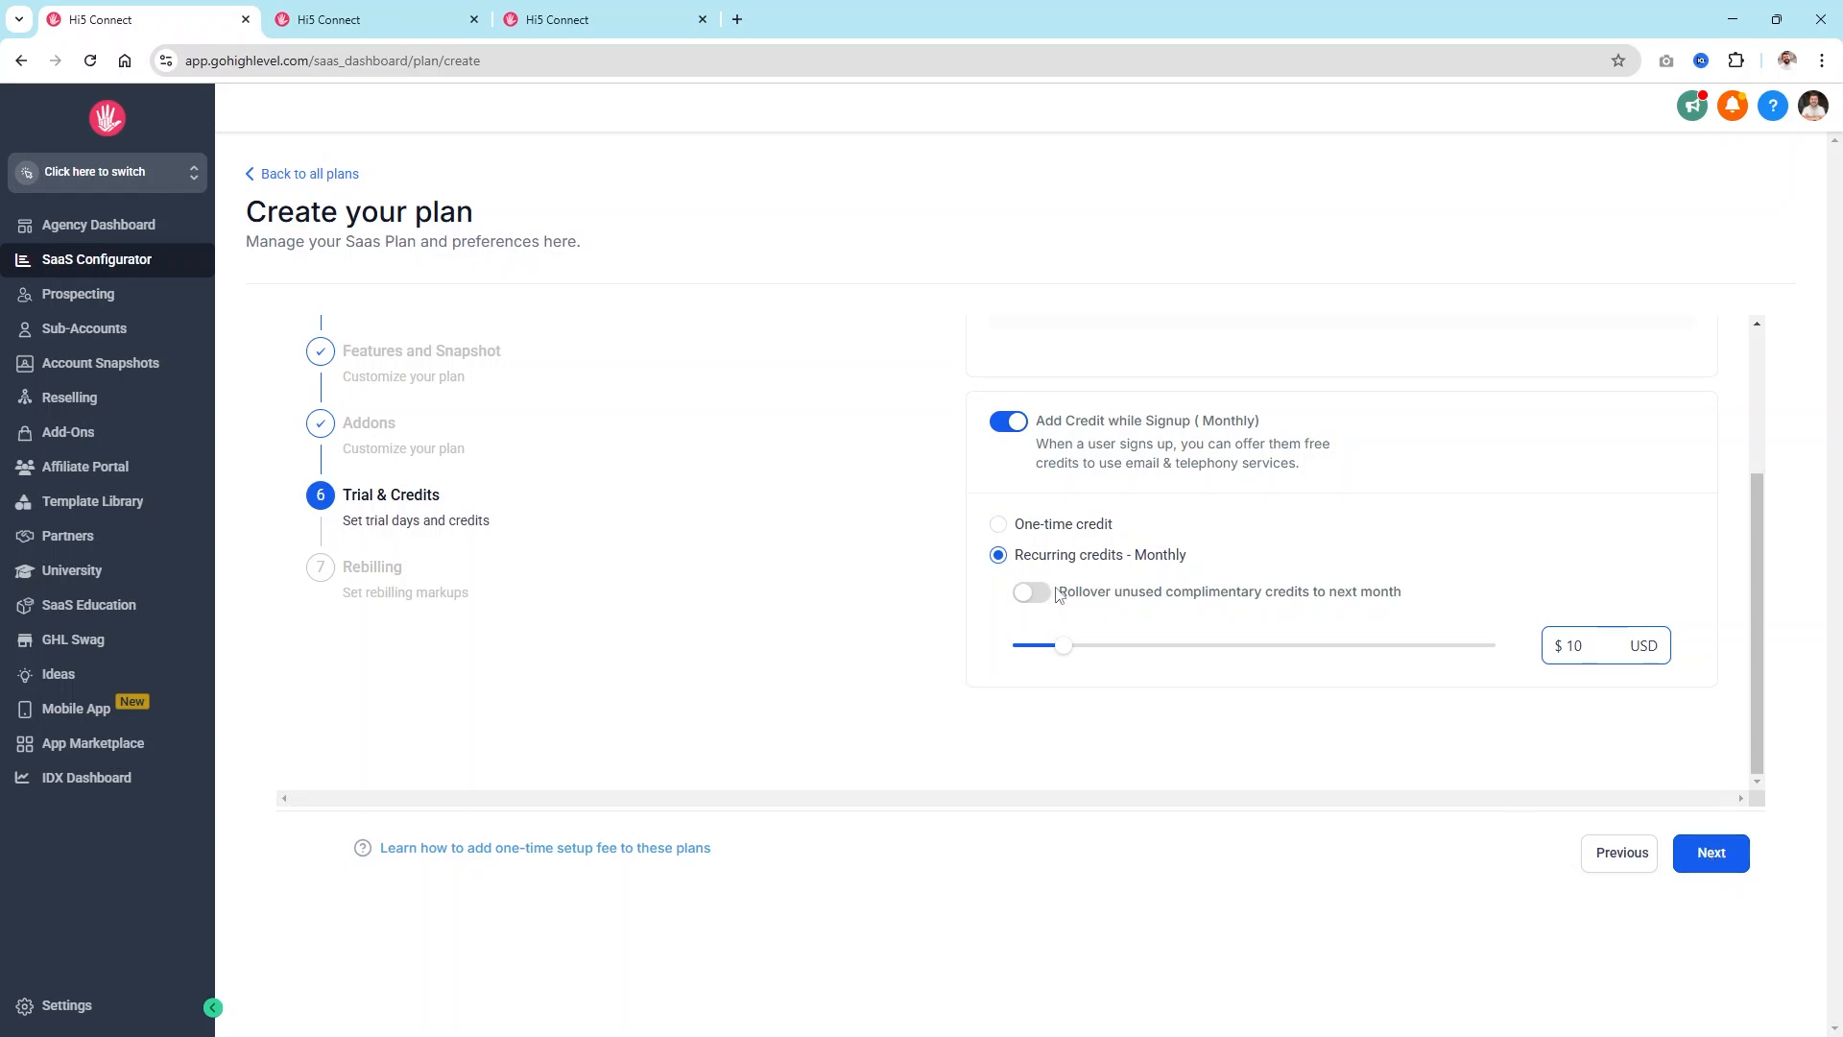
Step: Continue to the Rebilling stage and examine the rebillable services and the phone system rates
left_click(1708, 855)
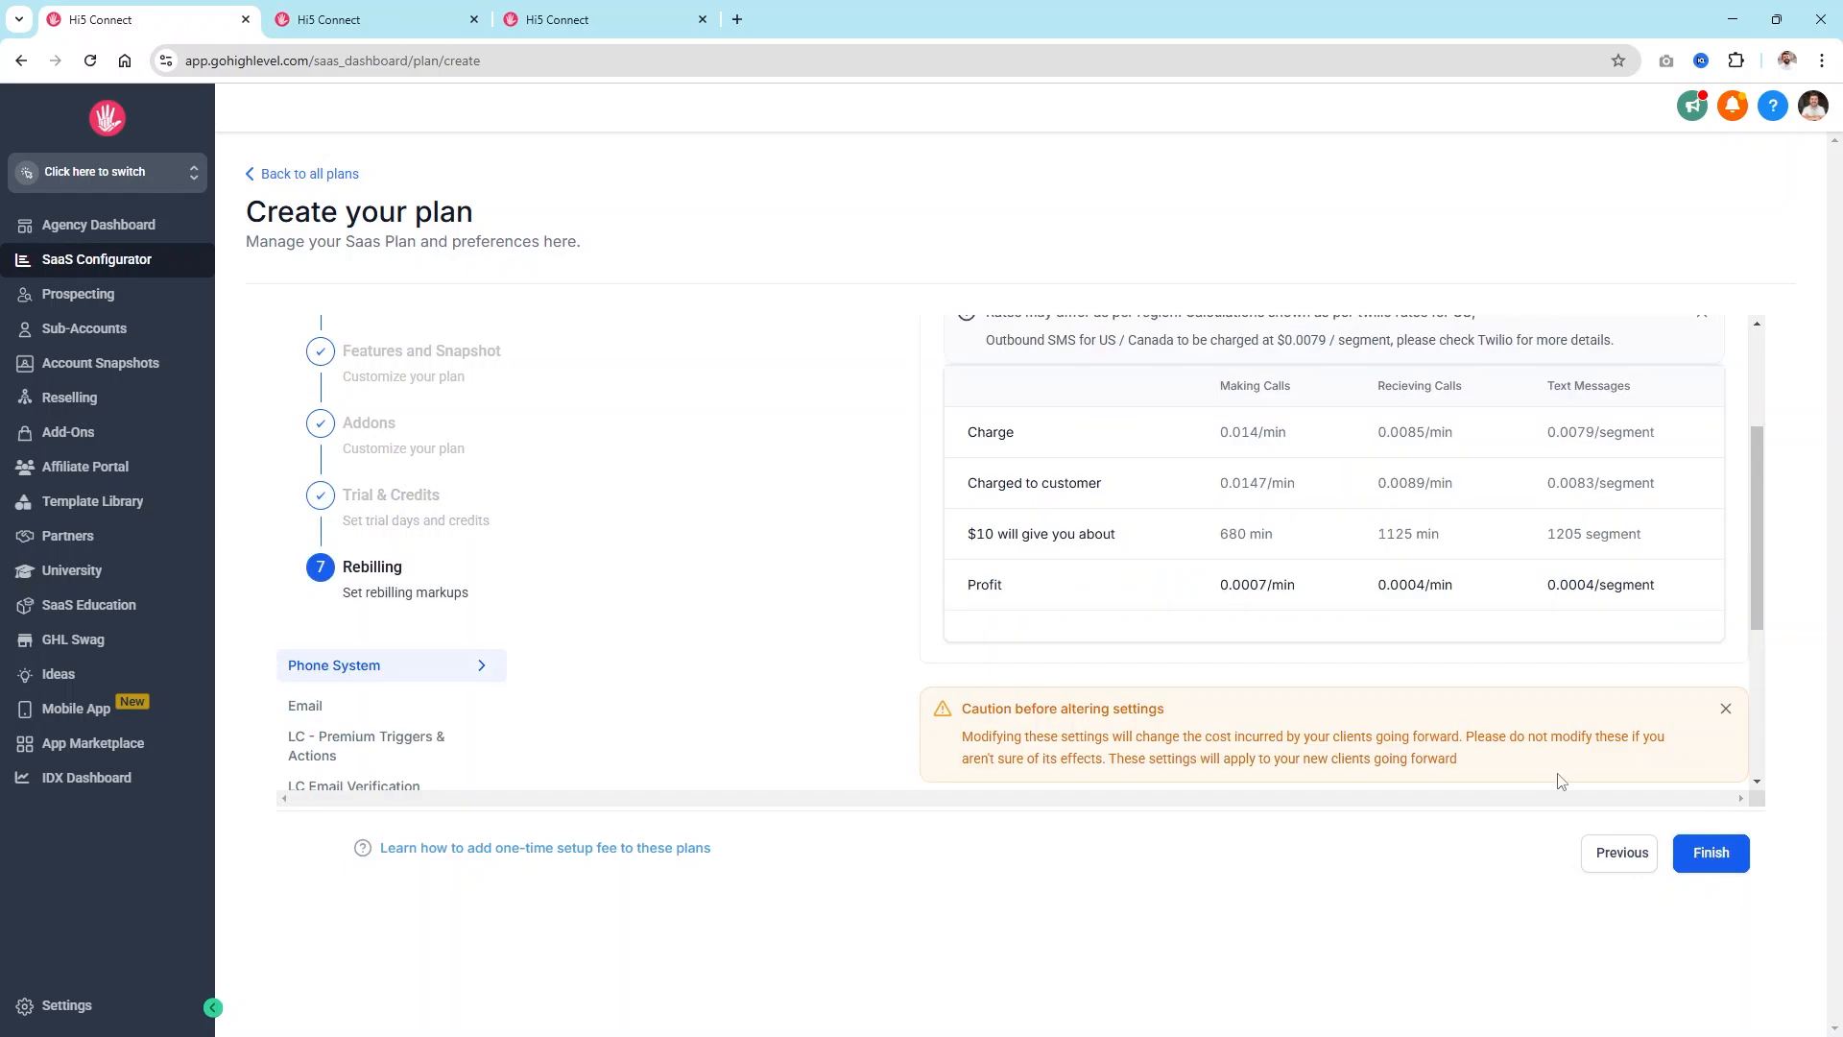
scroll(1346, 607, "up", 2)
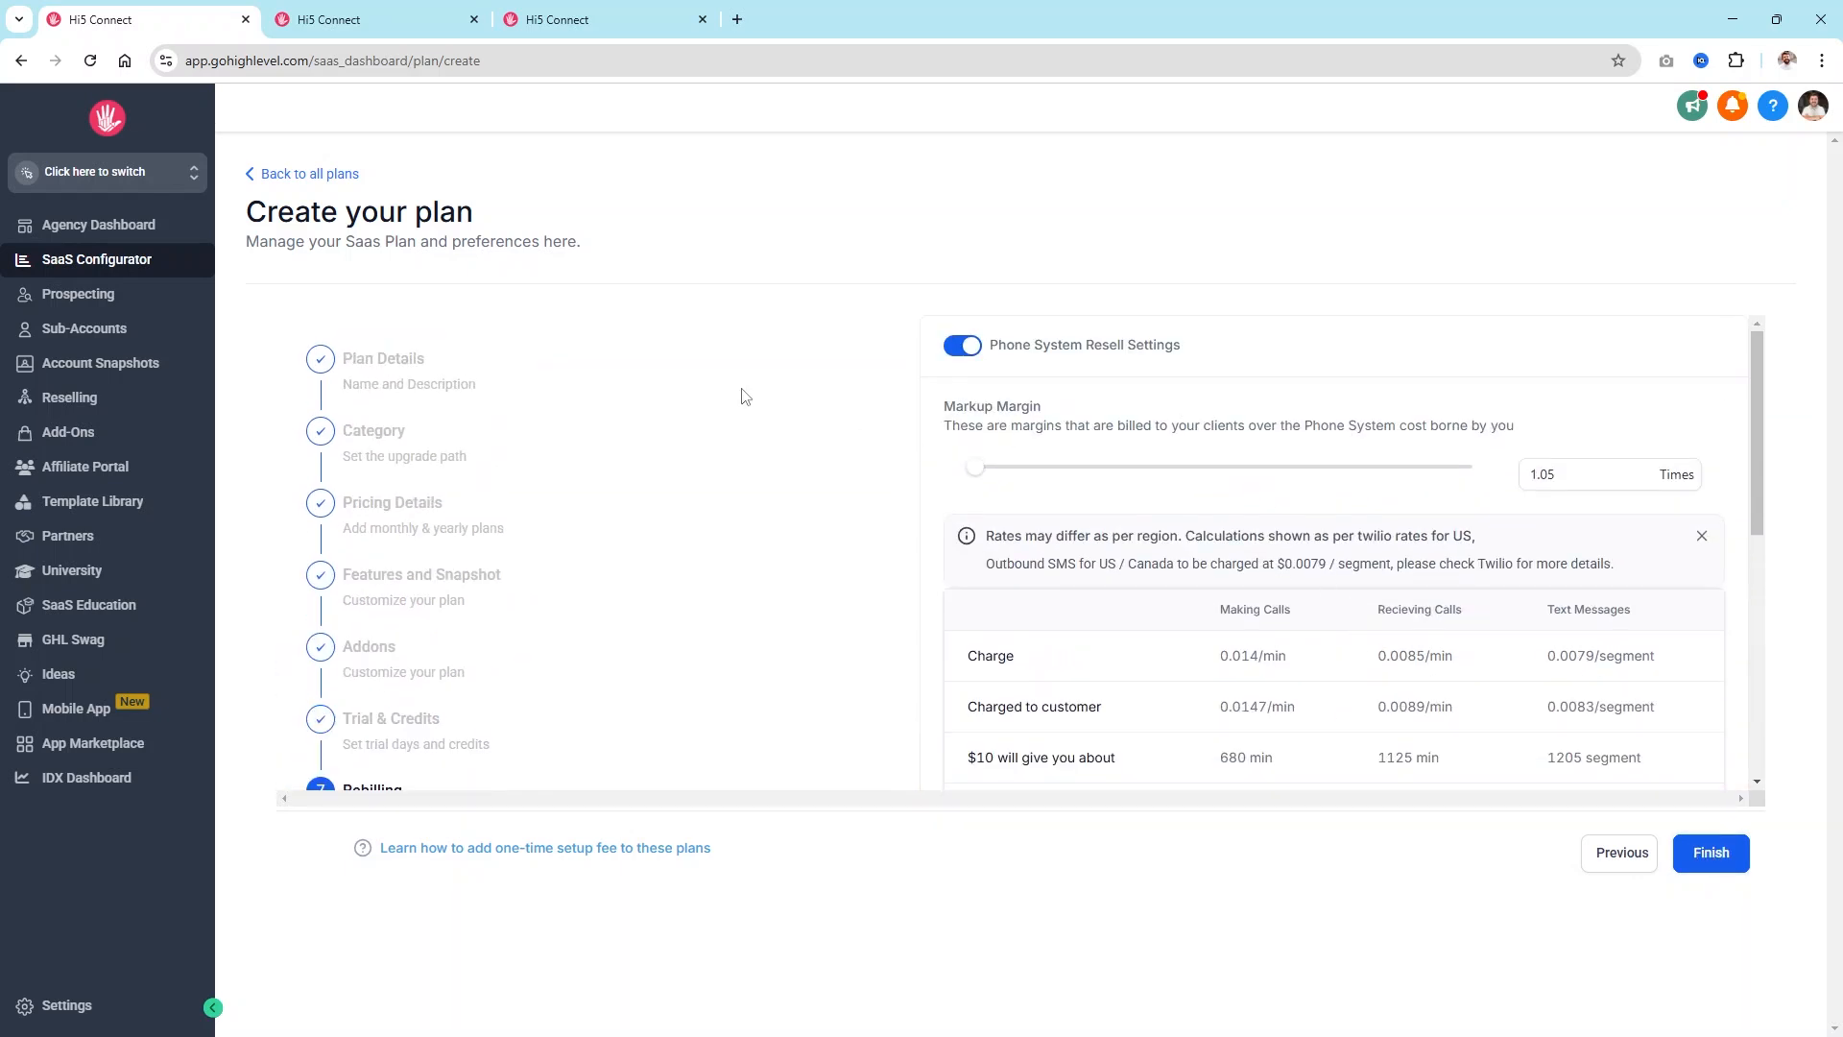
scroll(470, 352, "down", 5)
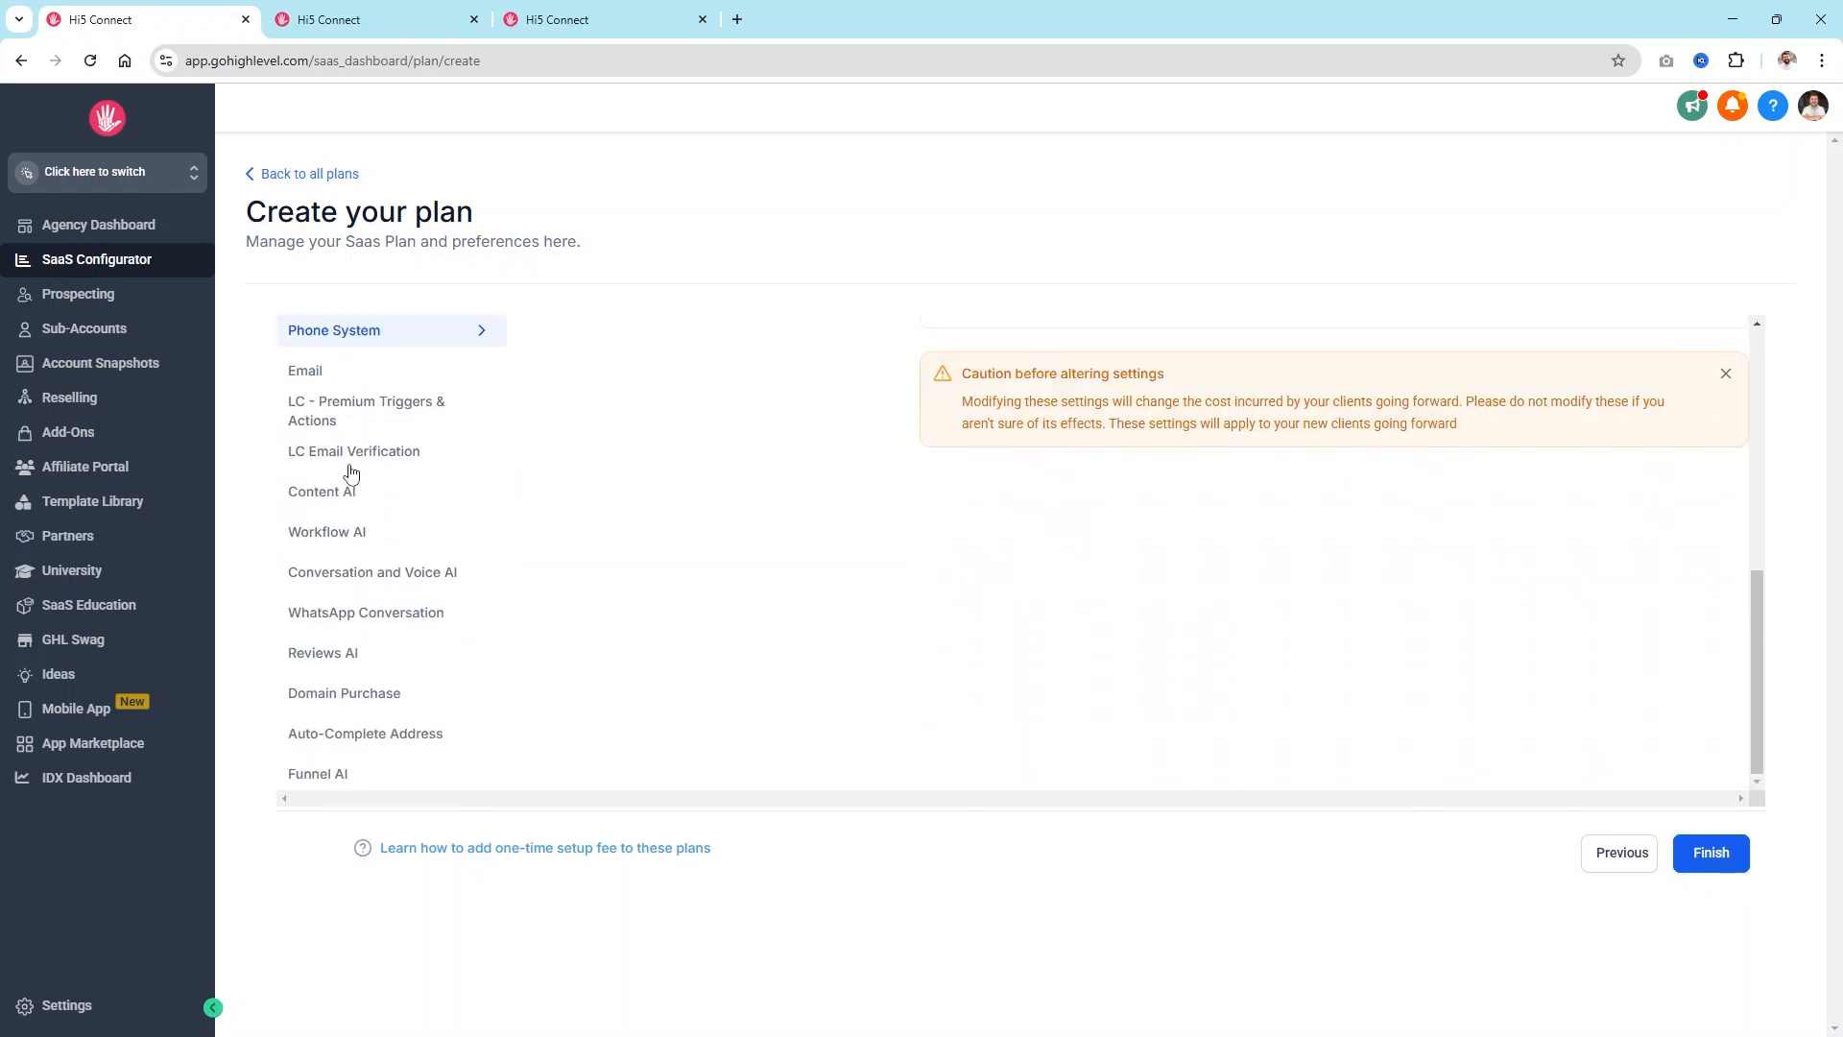
scroll(1136, 617, "up", 4)
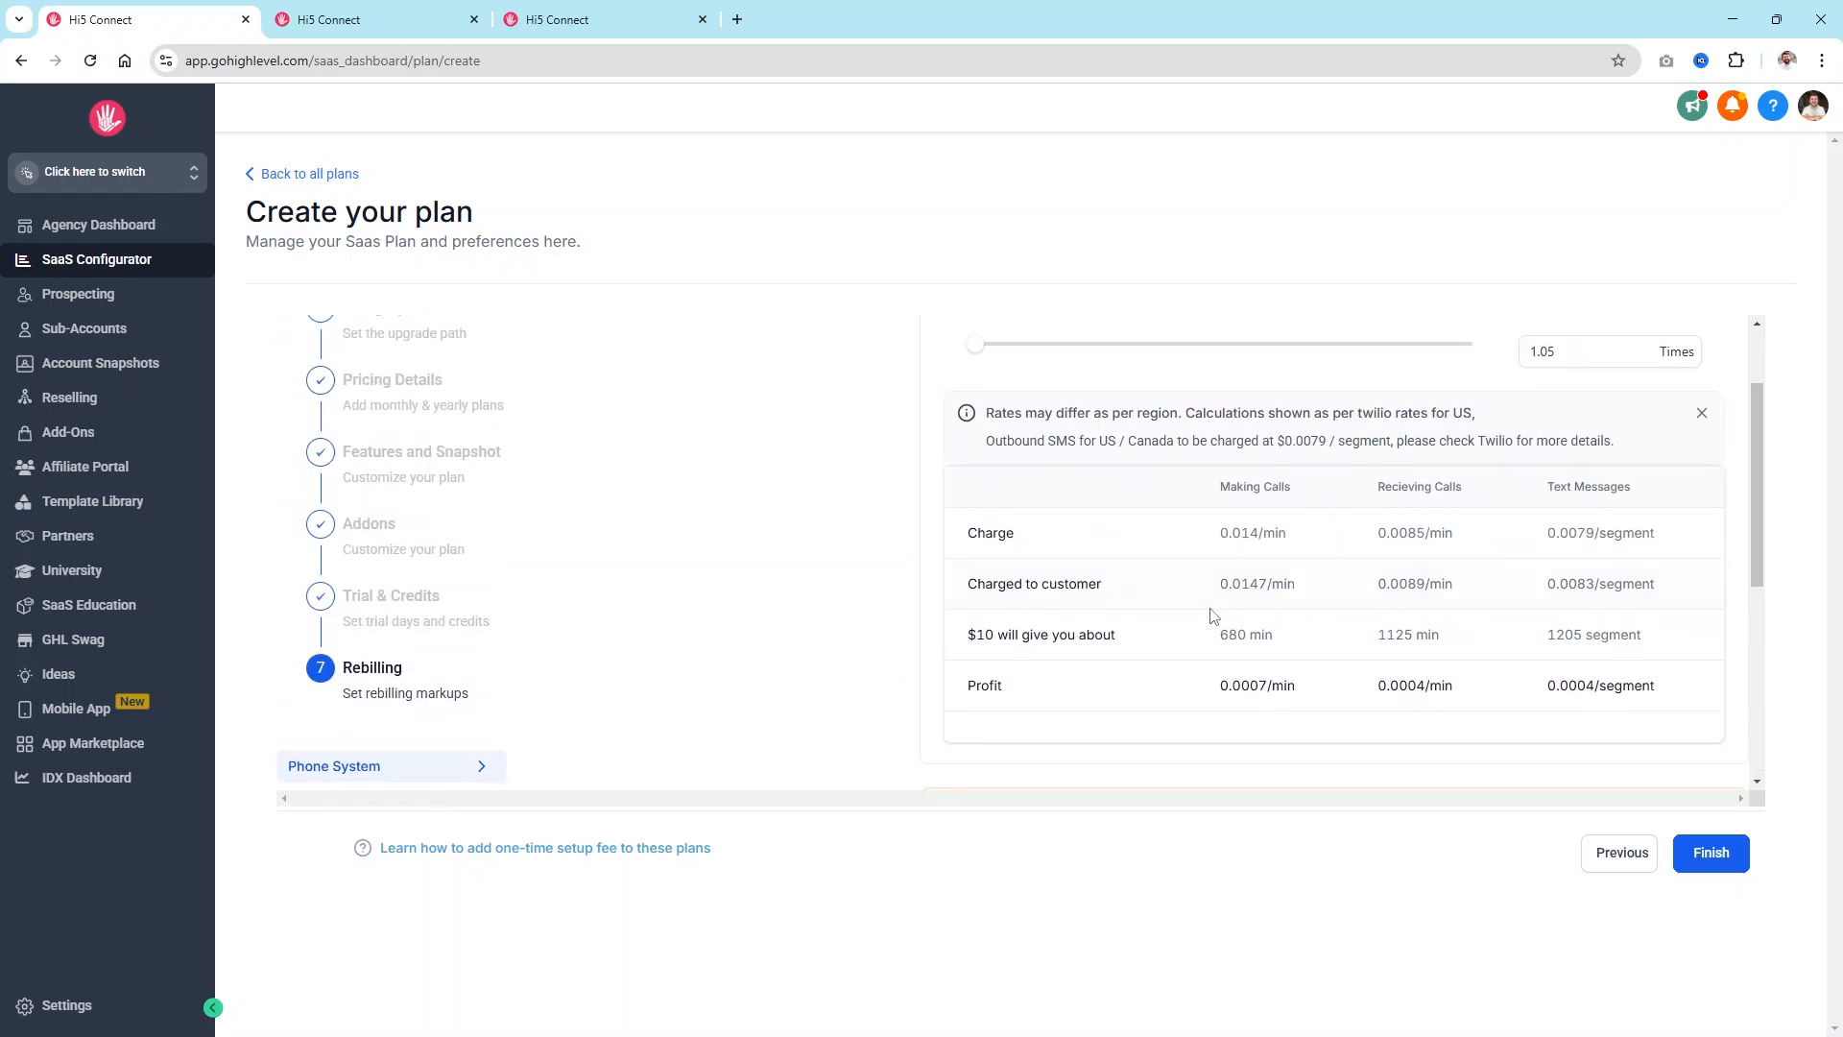
scroll(1211, 615, "up", 2)
Step: Set the phone system's markup margin to 1.5 times
left_click(1553, 472)
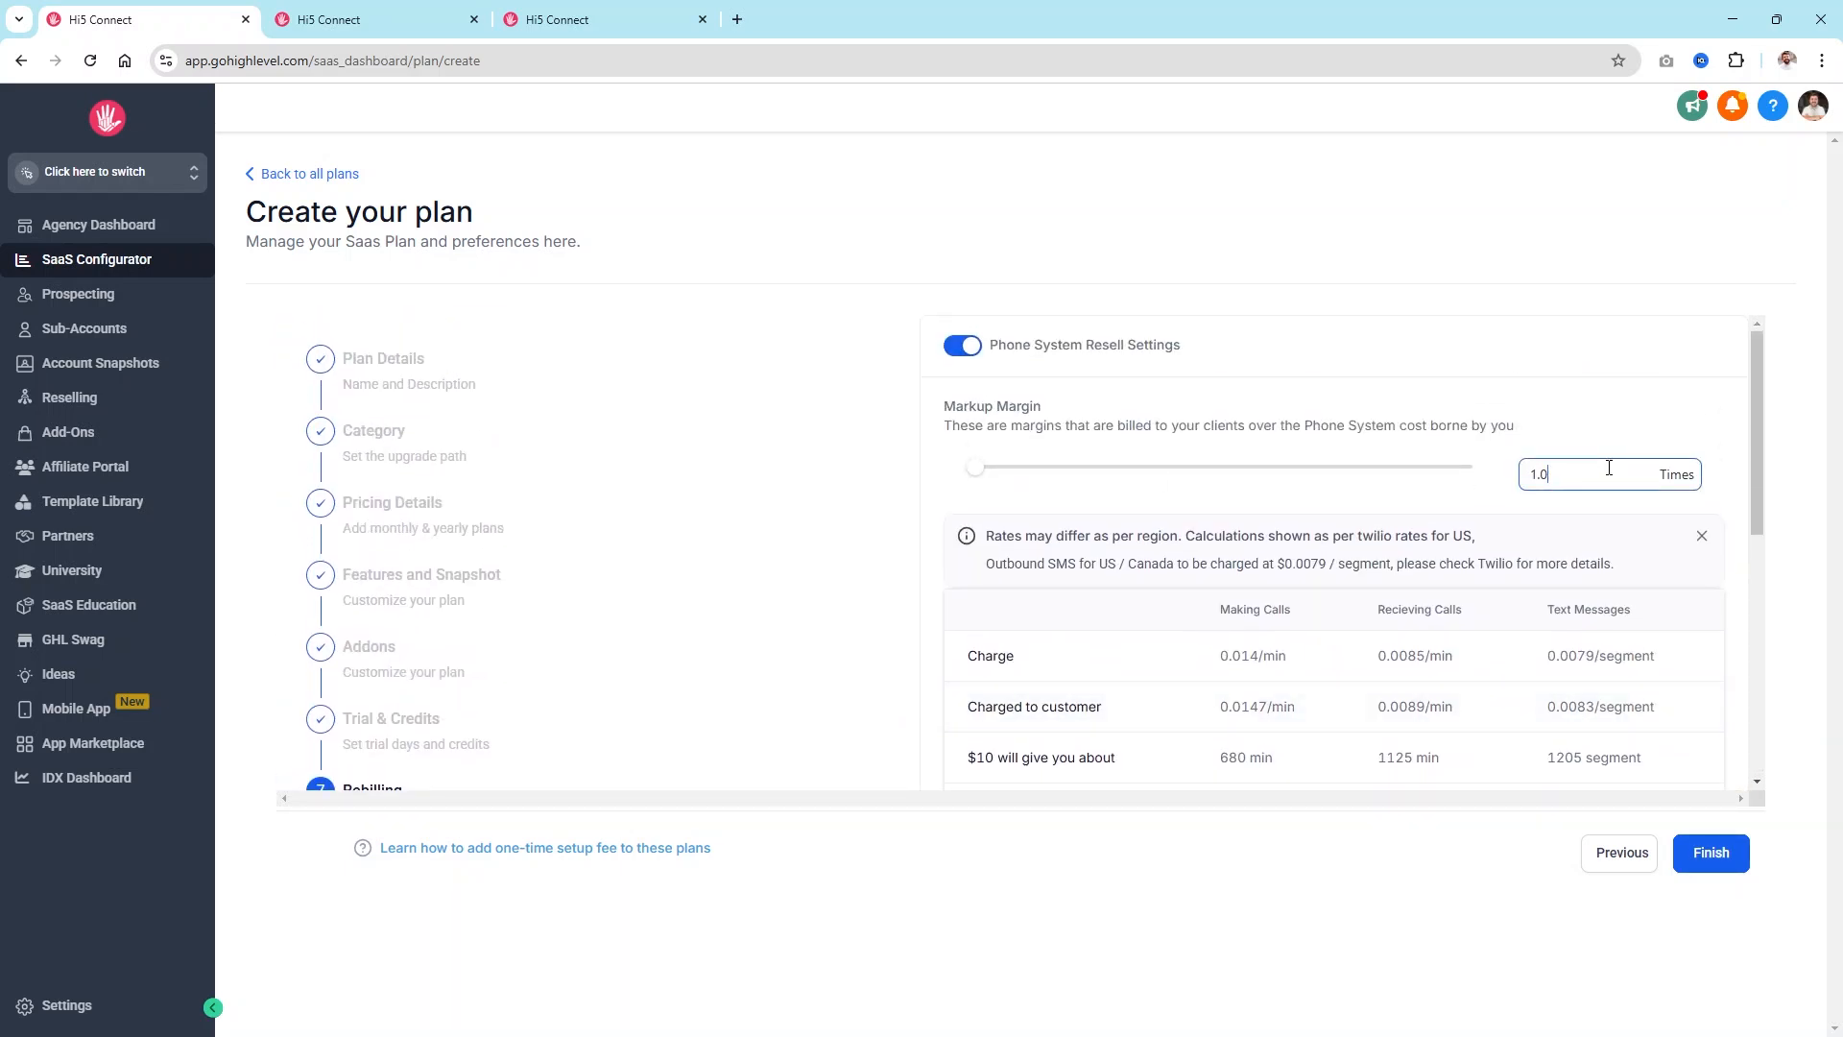
key("BackSpace")
type("5")
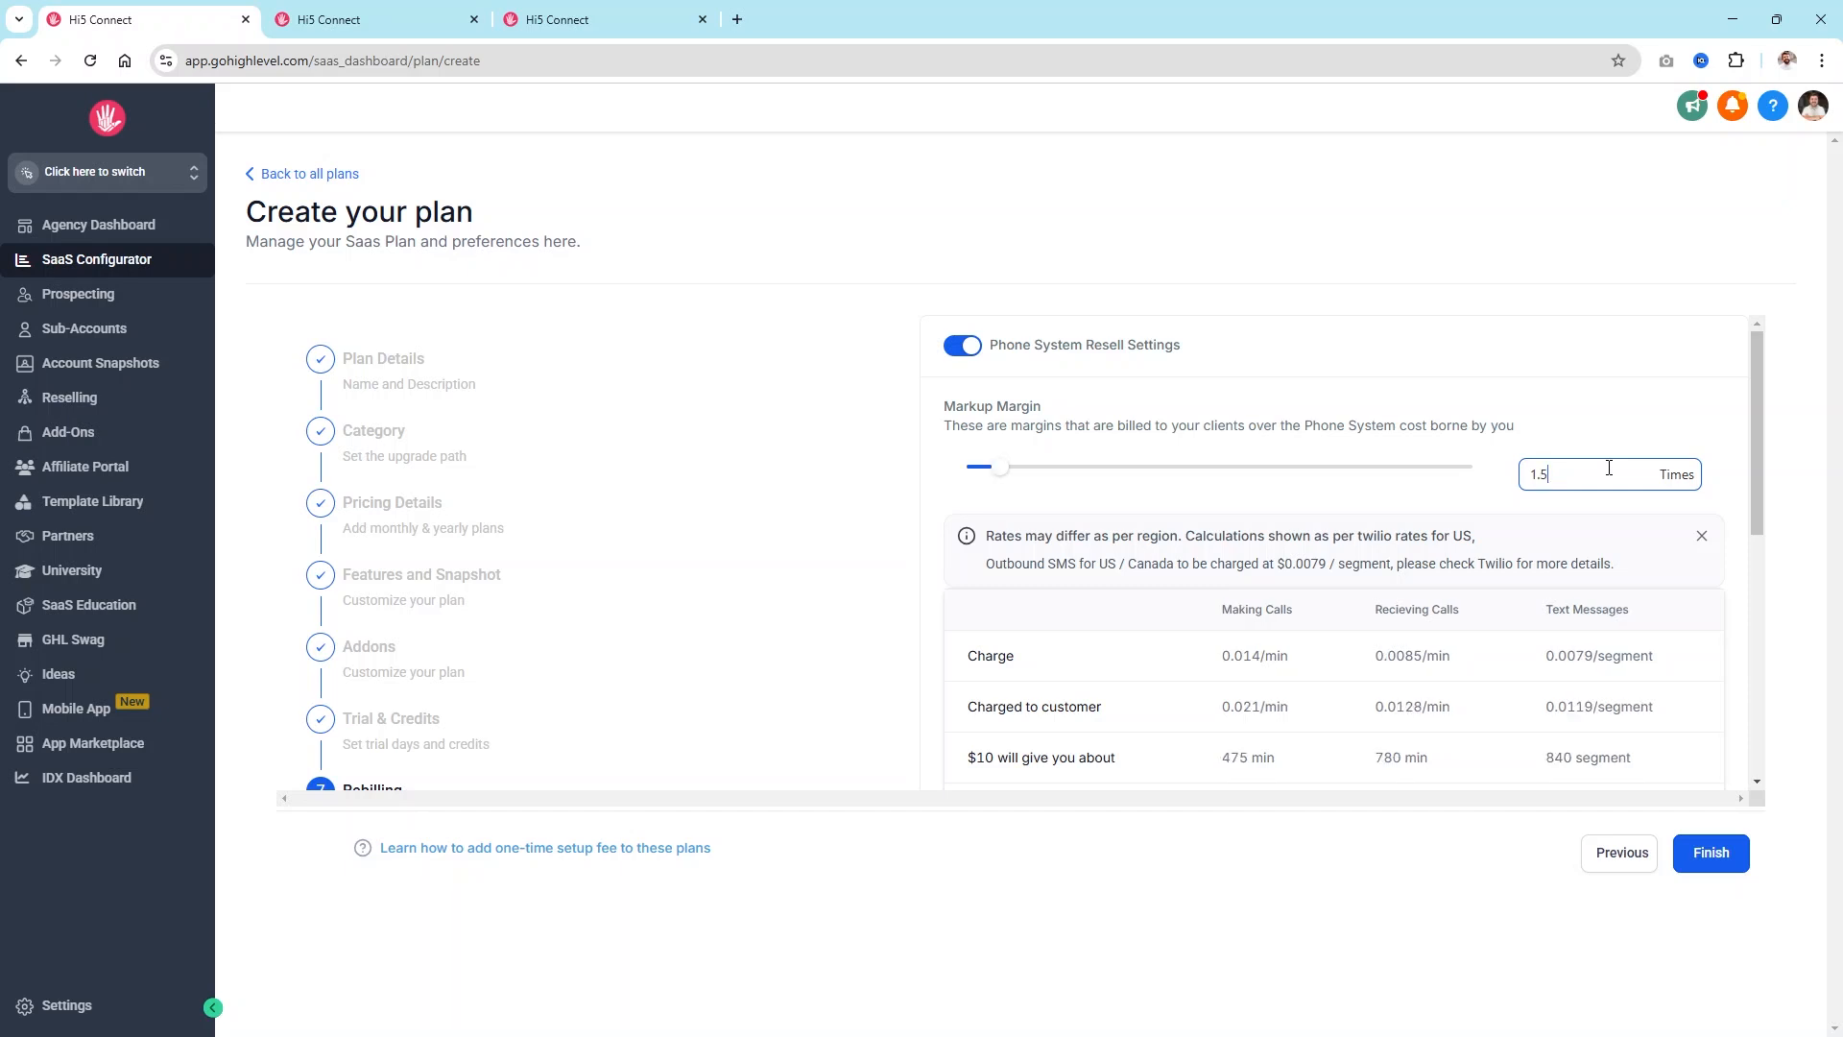
Step: Examine the phone system's charge, customer price, $10 allowance and profit figures for calls and text messages
scroll(1303, 495, "down", 1)
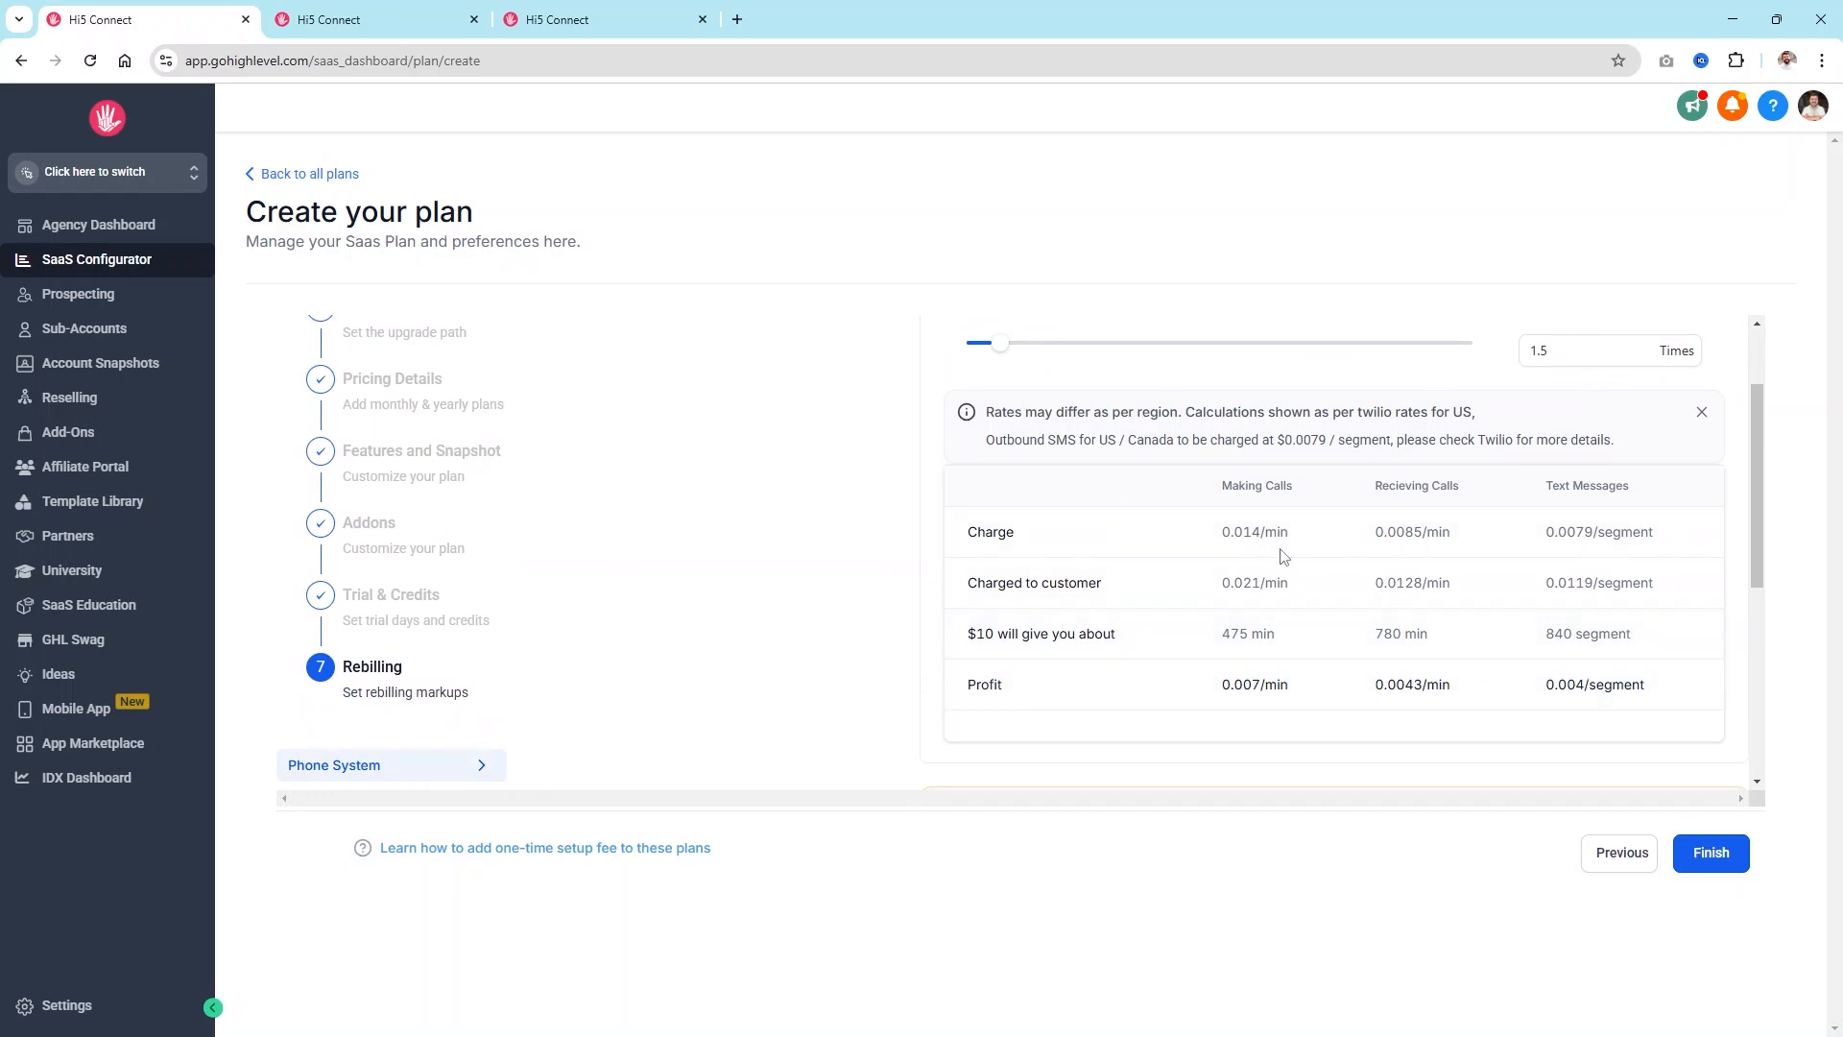
scroll(1247, 509, "up", 2)
scroll(1030, 492, "down", 3)
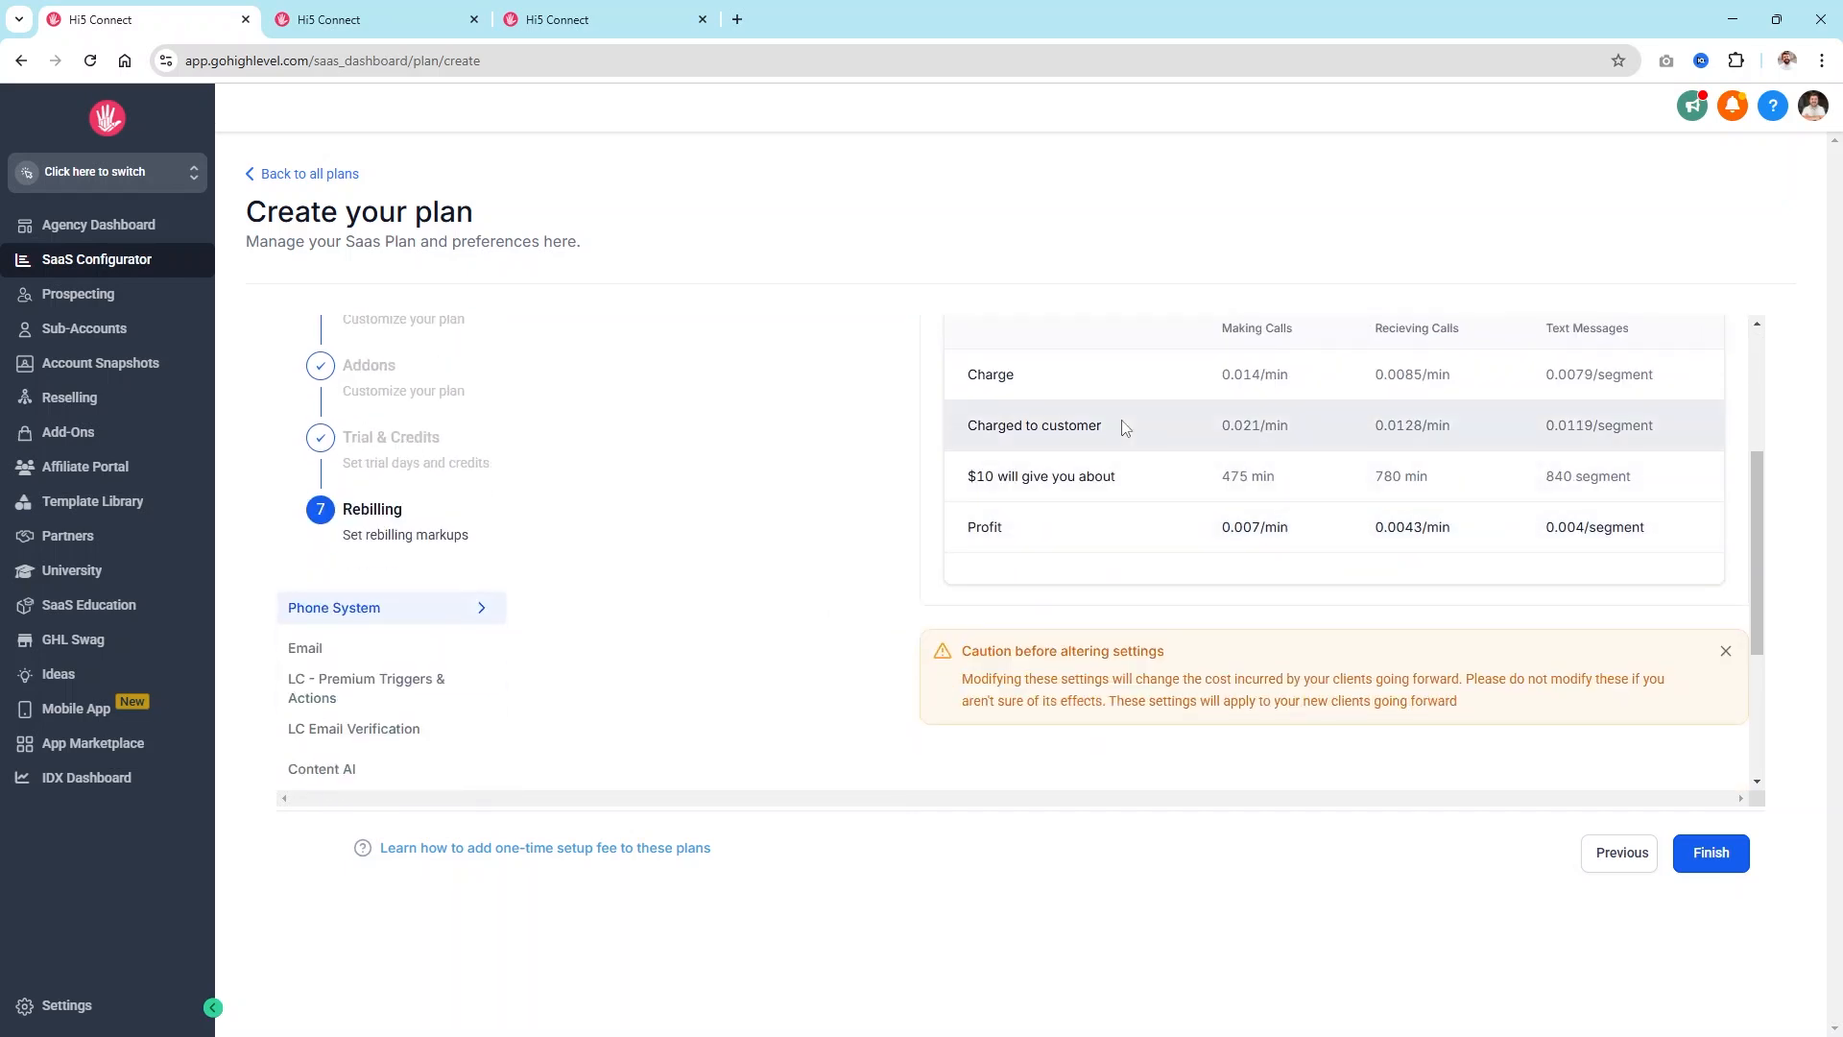
scroll(1104, 485, "up", 3)
scroll(509, 425, "down", 3)
scroll(480, 470, "down", 2)
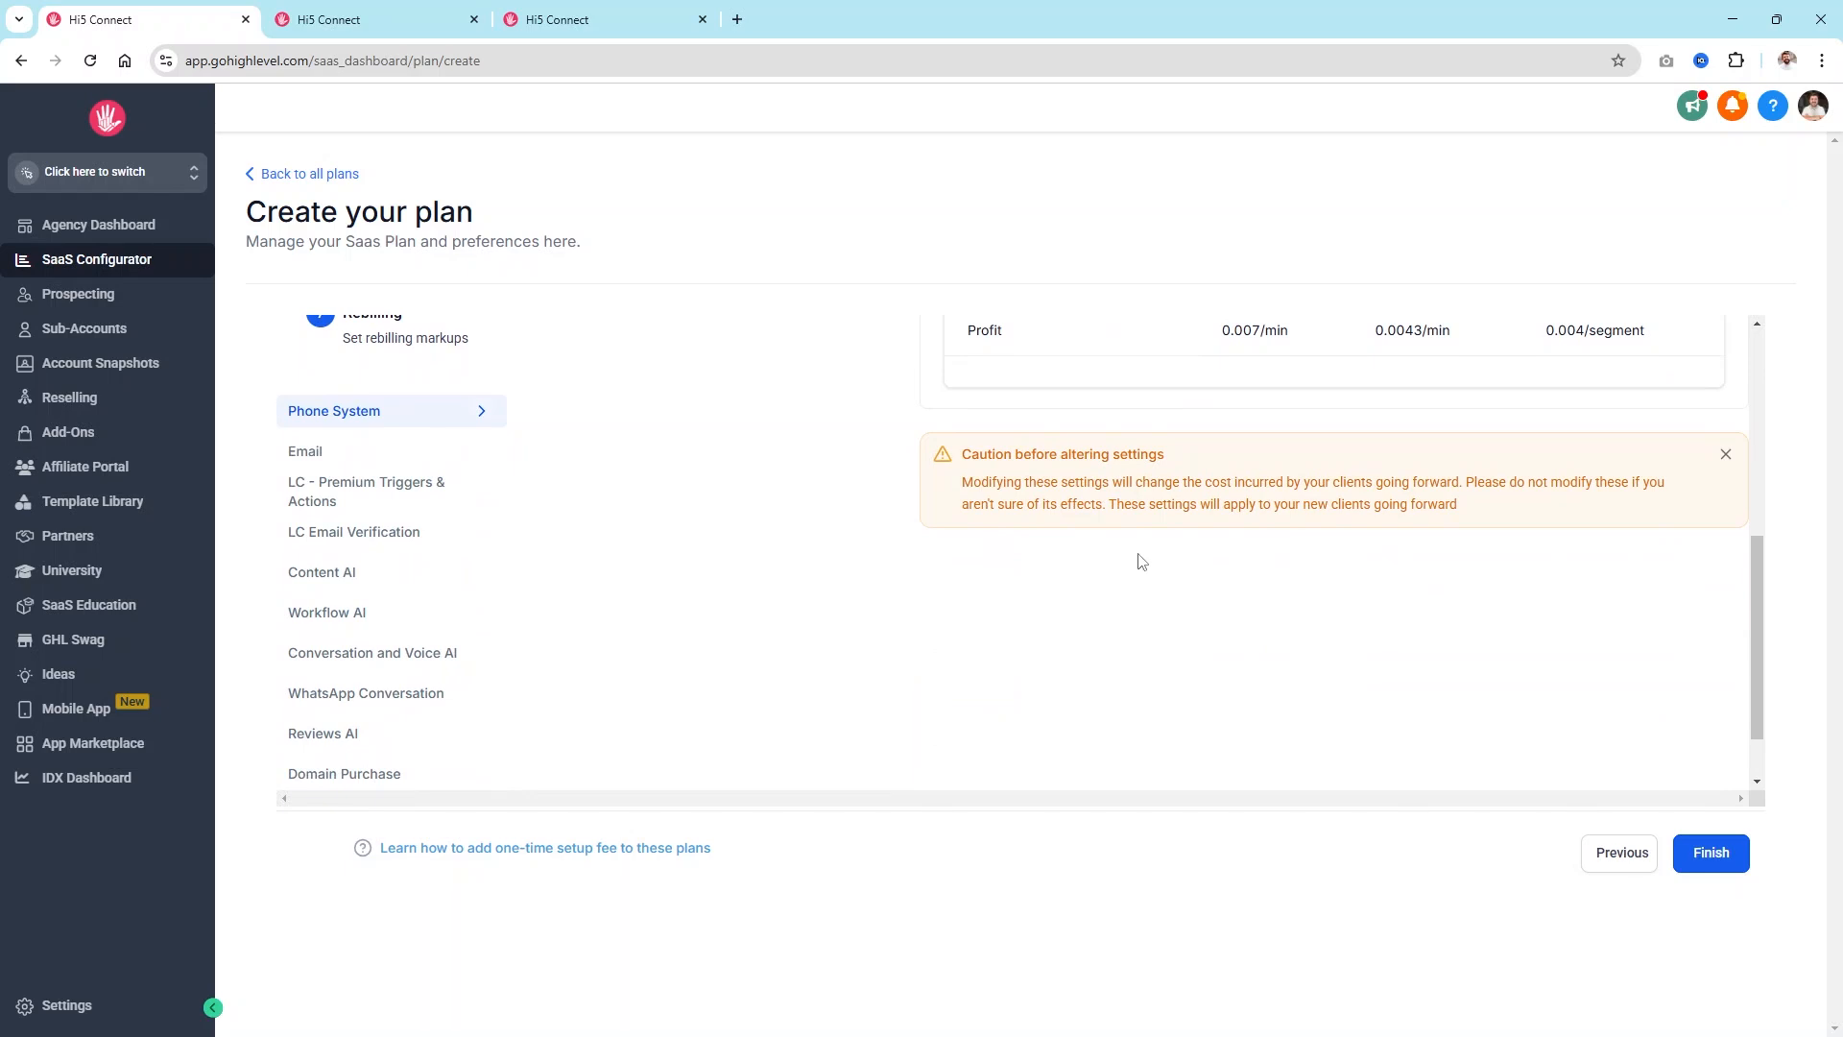
scroll(1151, 557, "up", 5)
scroll(1291, 440, "down", 2)
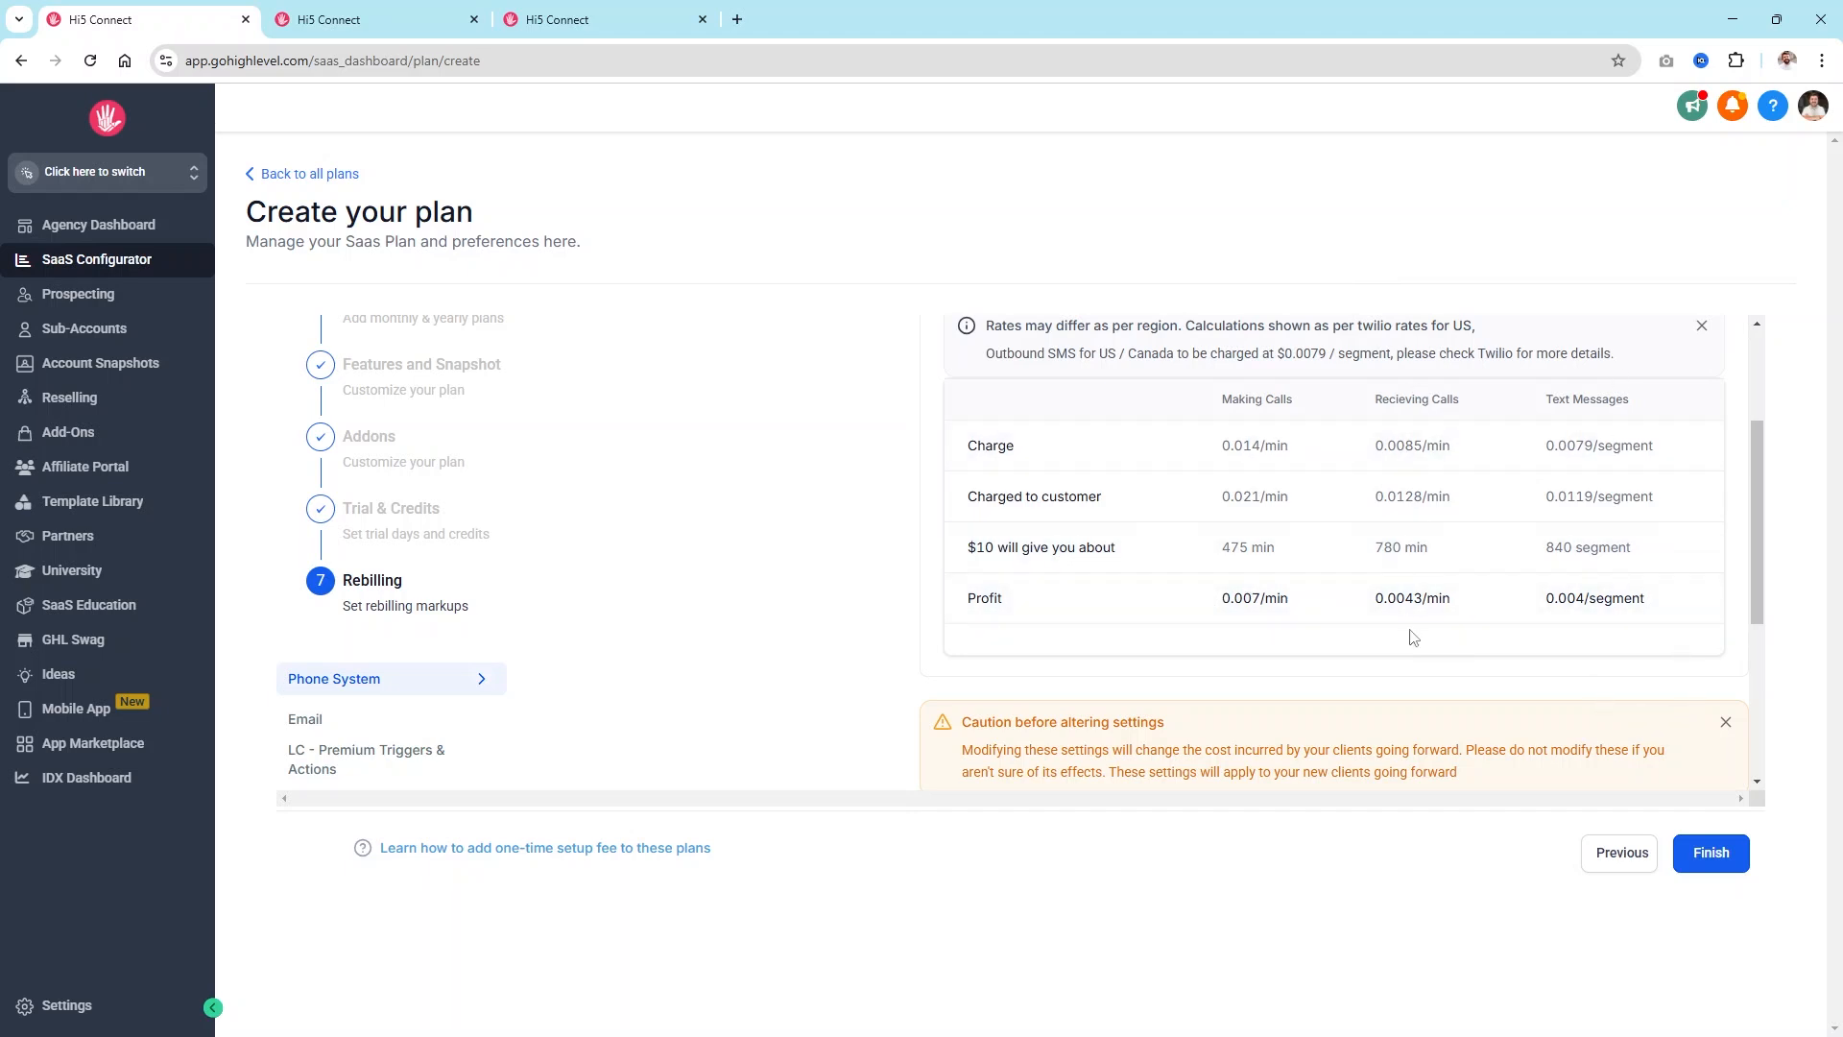
scroll(1625, 567, "down", 3)
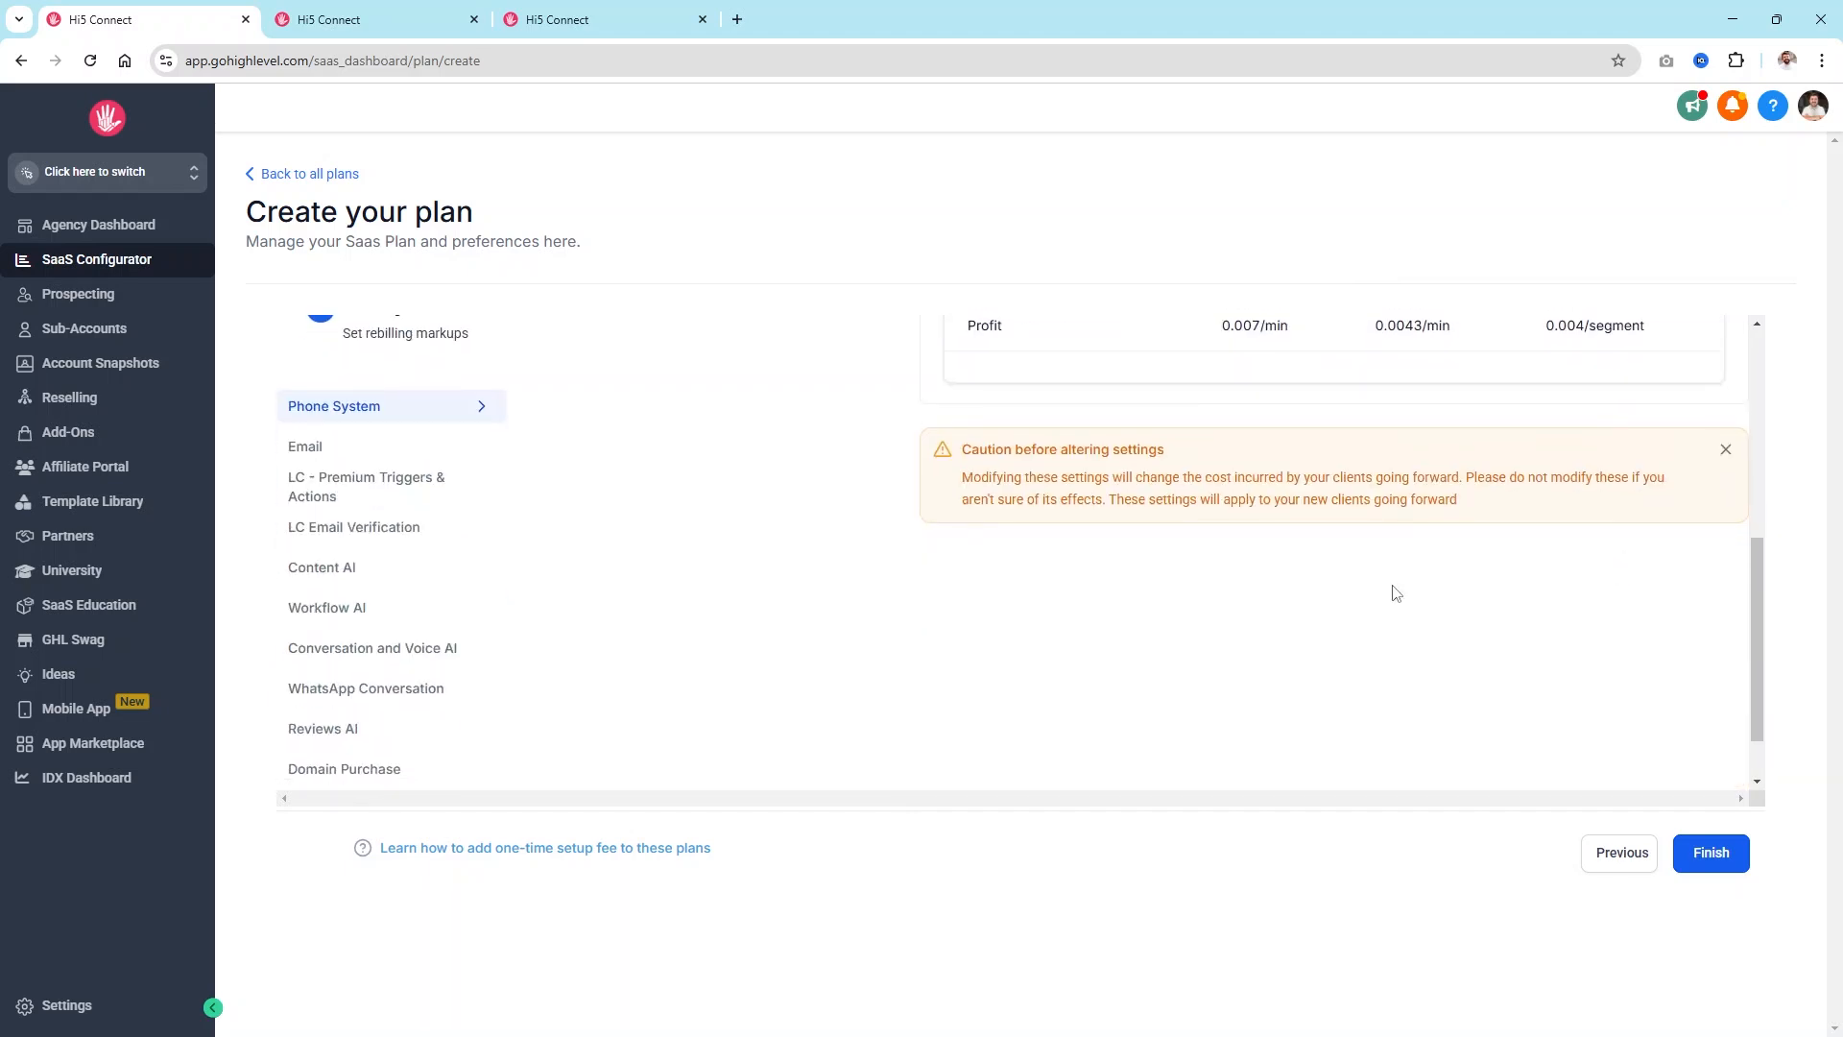
Step: Open the Email rebilling settings and set the email markup margin to 1.5 times
left_click(416, 457)
scroll(1322, 704, "up", 5)
scroll(1323, 703, "down", 3)
scroll(1325, 703, "up", 3)
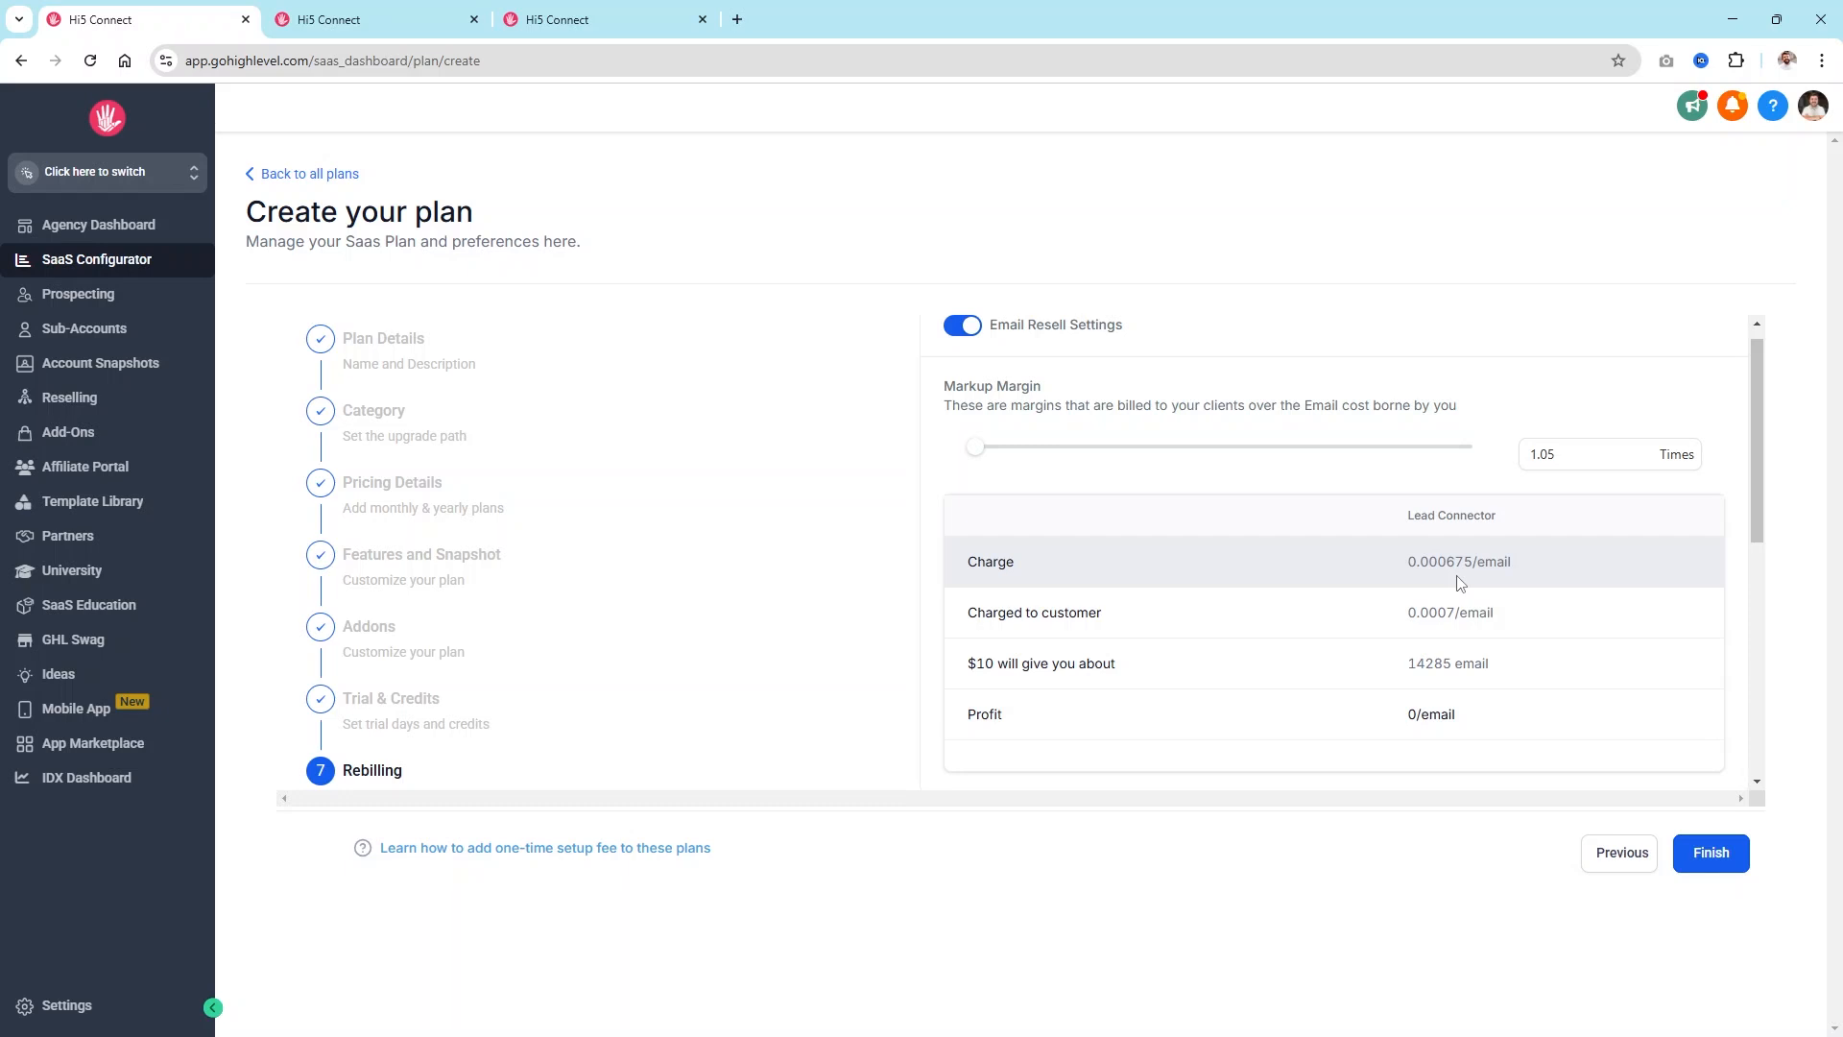
left_click_drag(1444, 569, 1479, 574)
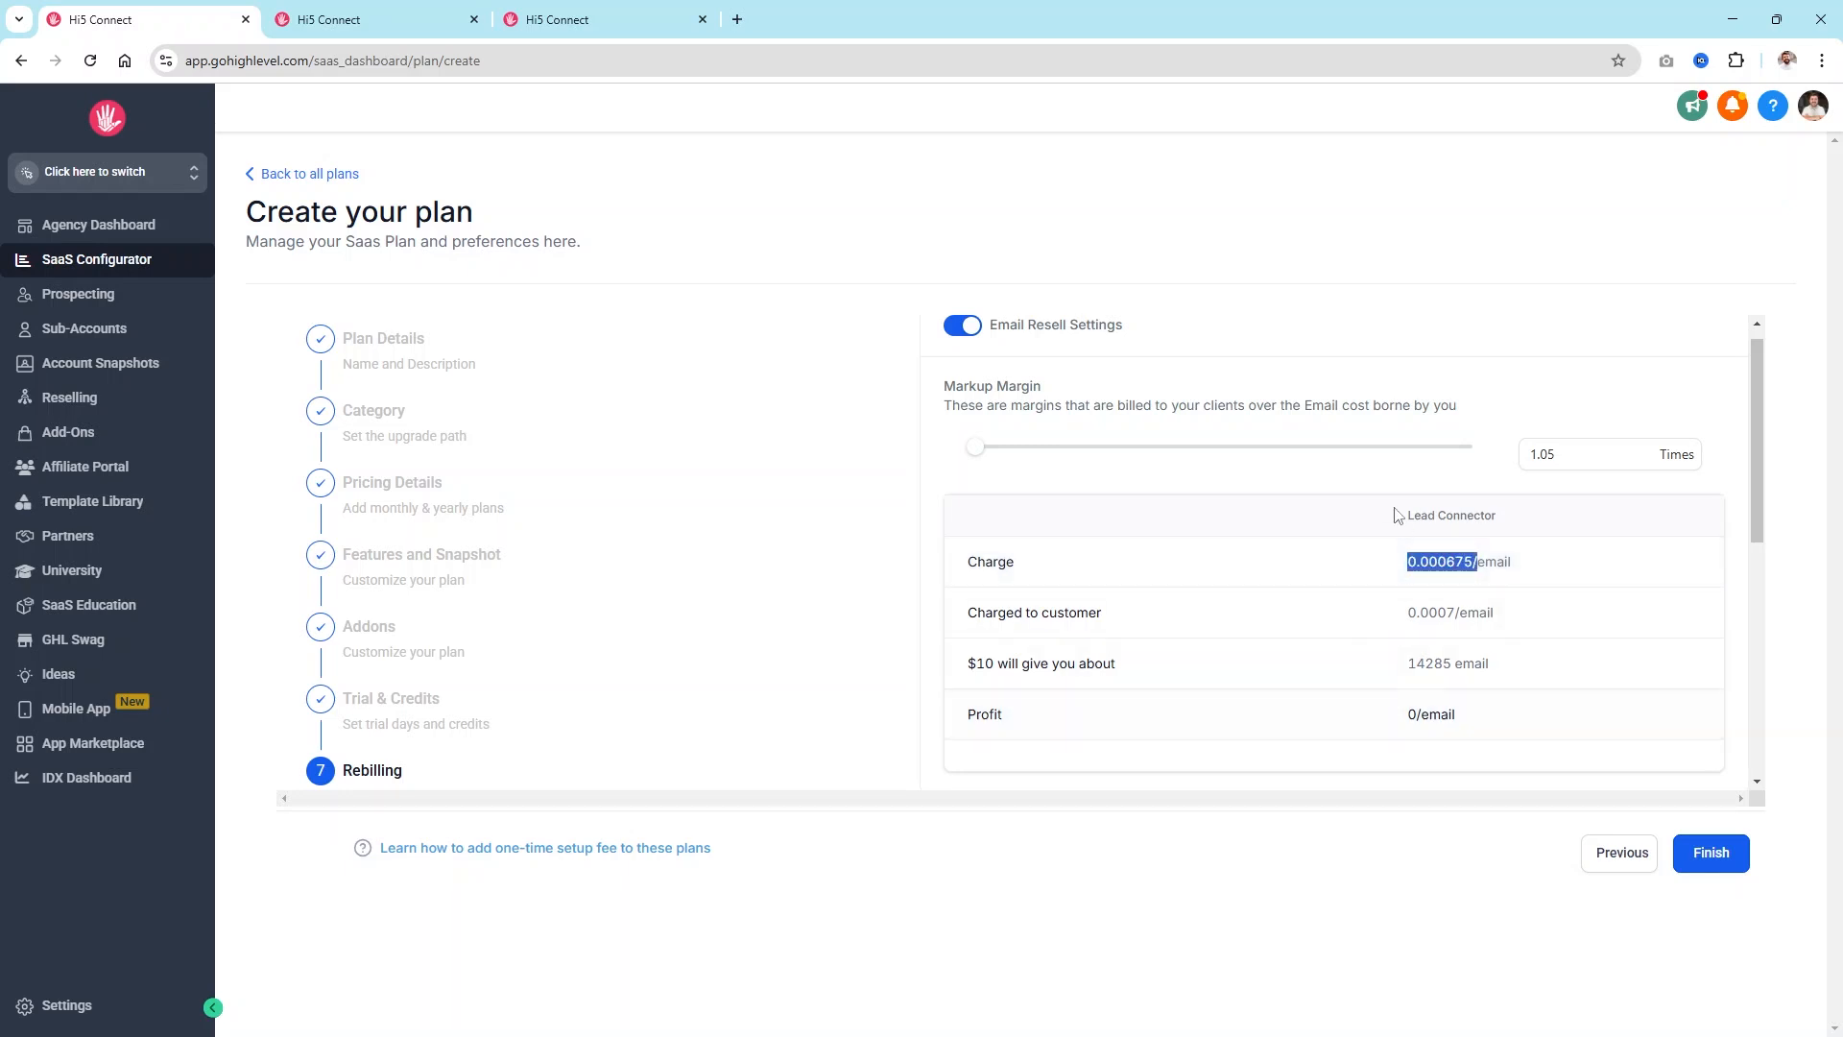
left_click_drag(1561, 455, 1542, 455)
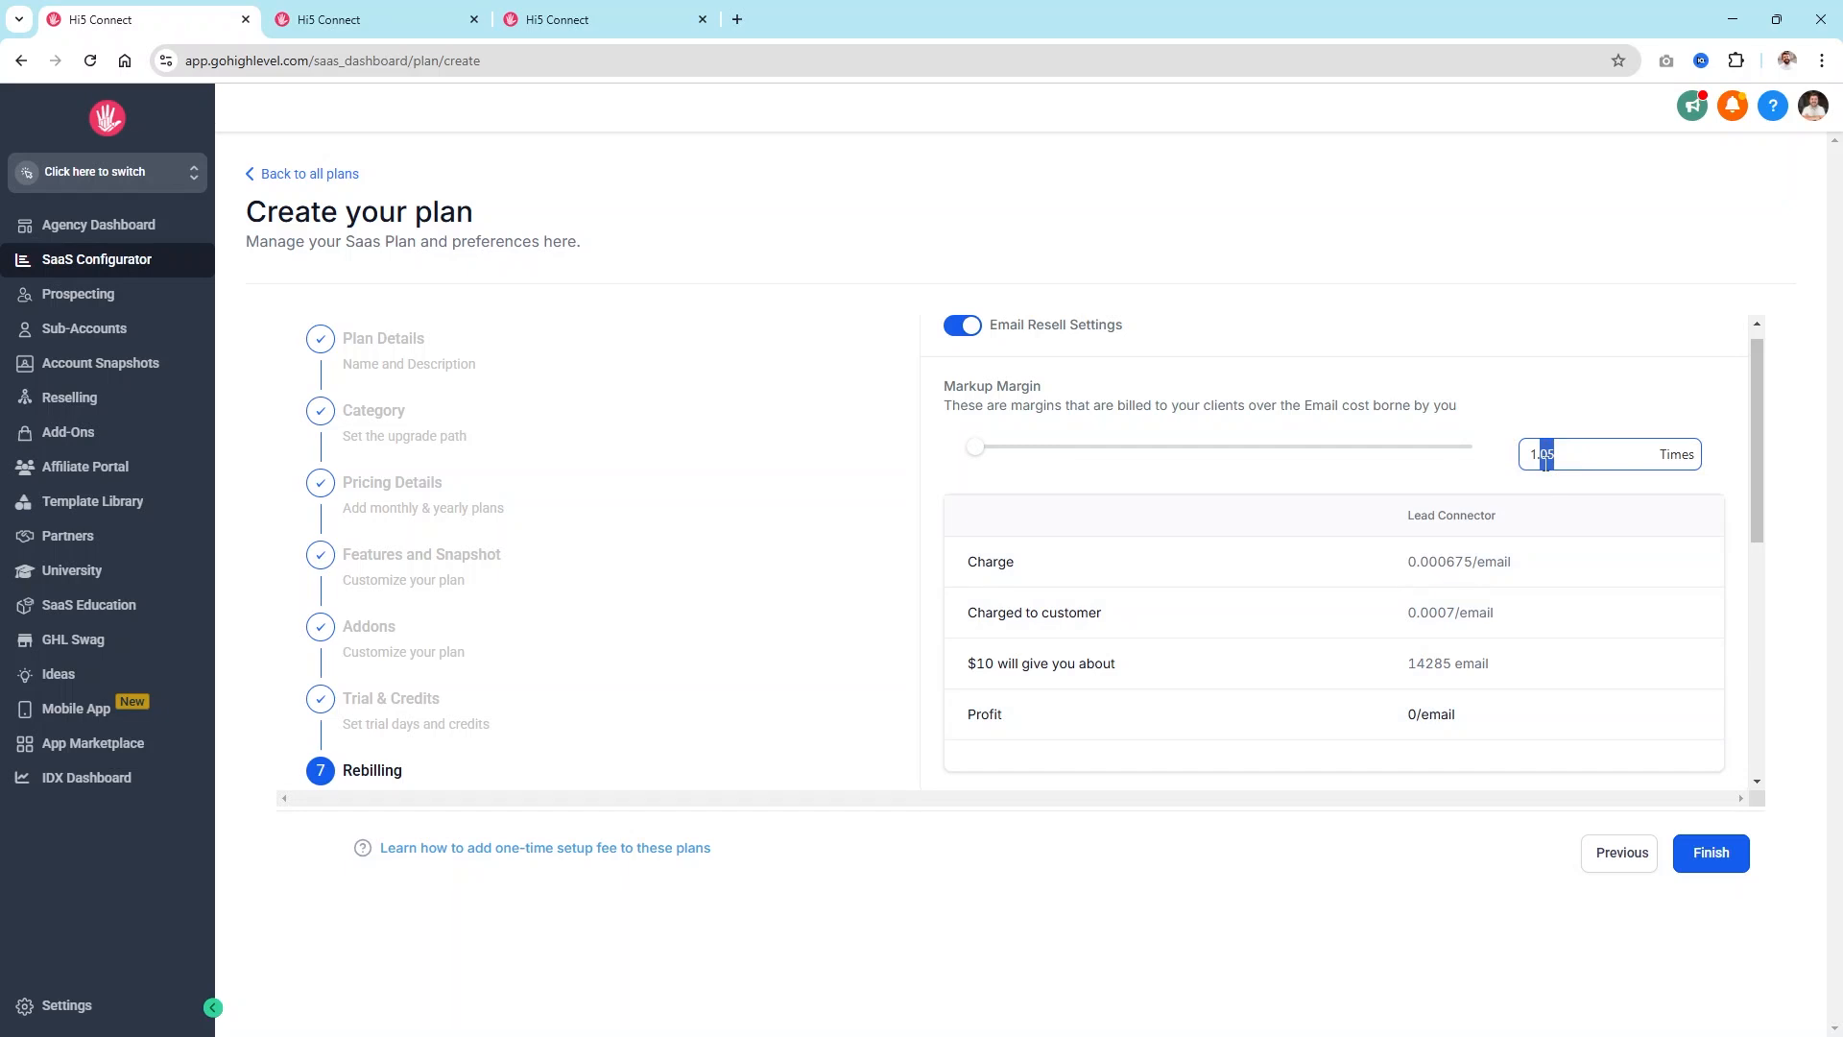
type("5")
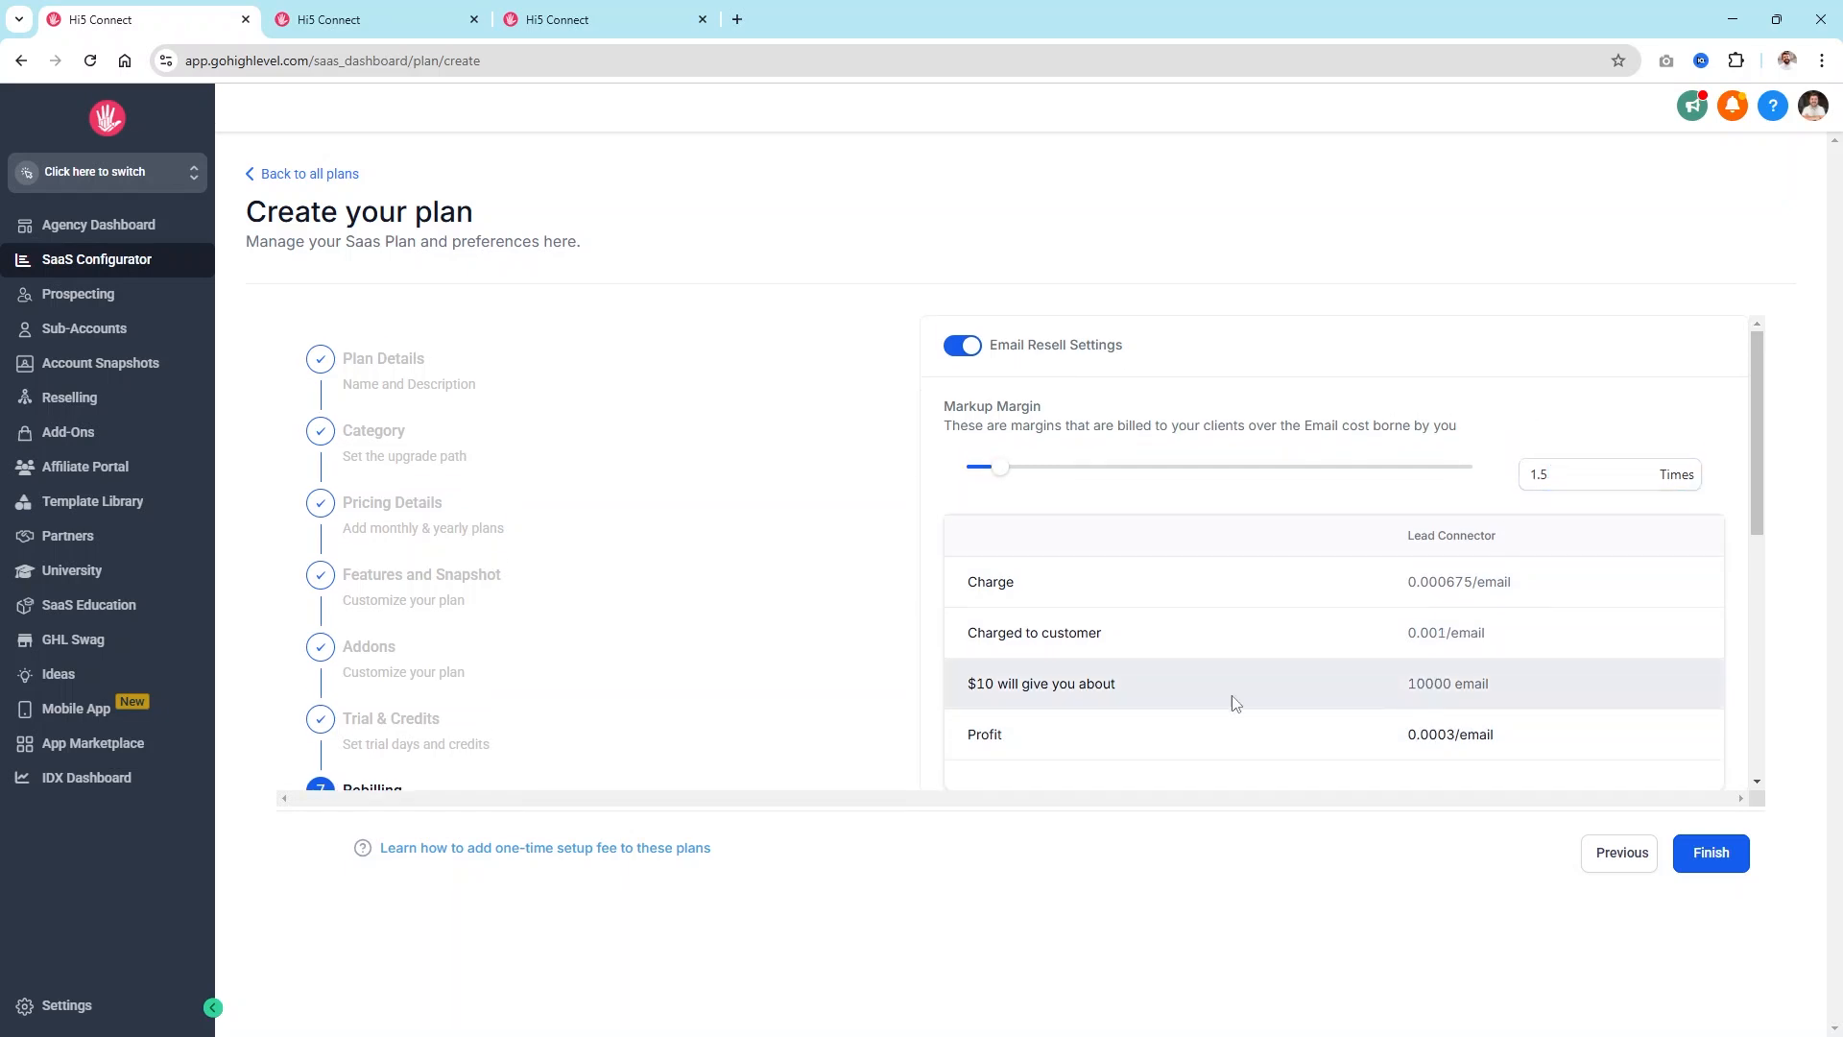
Step: Review the rebilling rates for LC - Premium Triggers & Actions and LC Email Verification
scroll(915, 638, "down", 3)
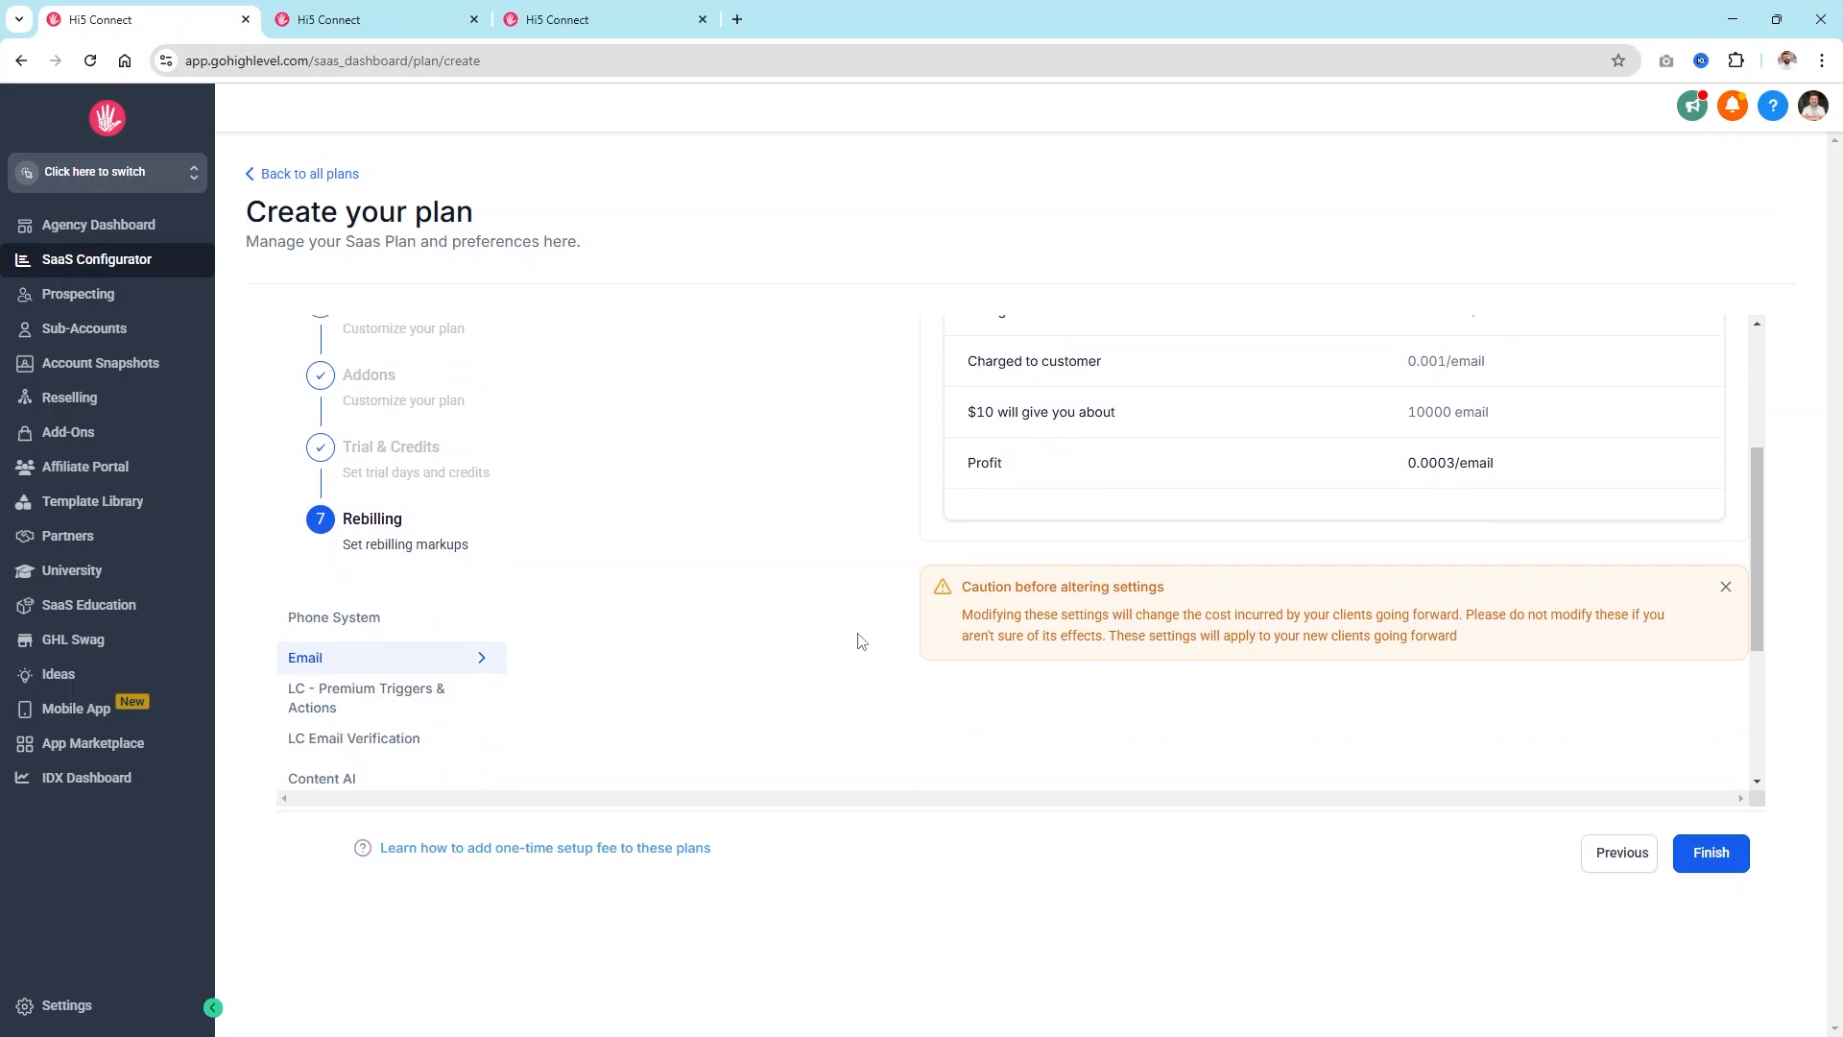
scroll(519, 673, "down", 3)
left_click(301, 413)
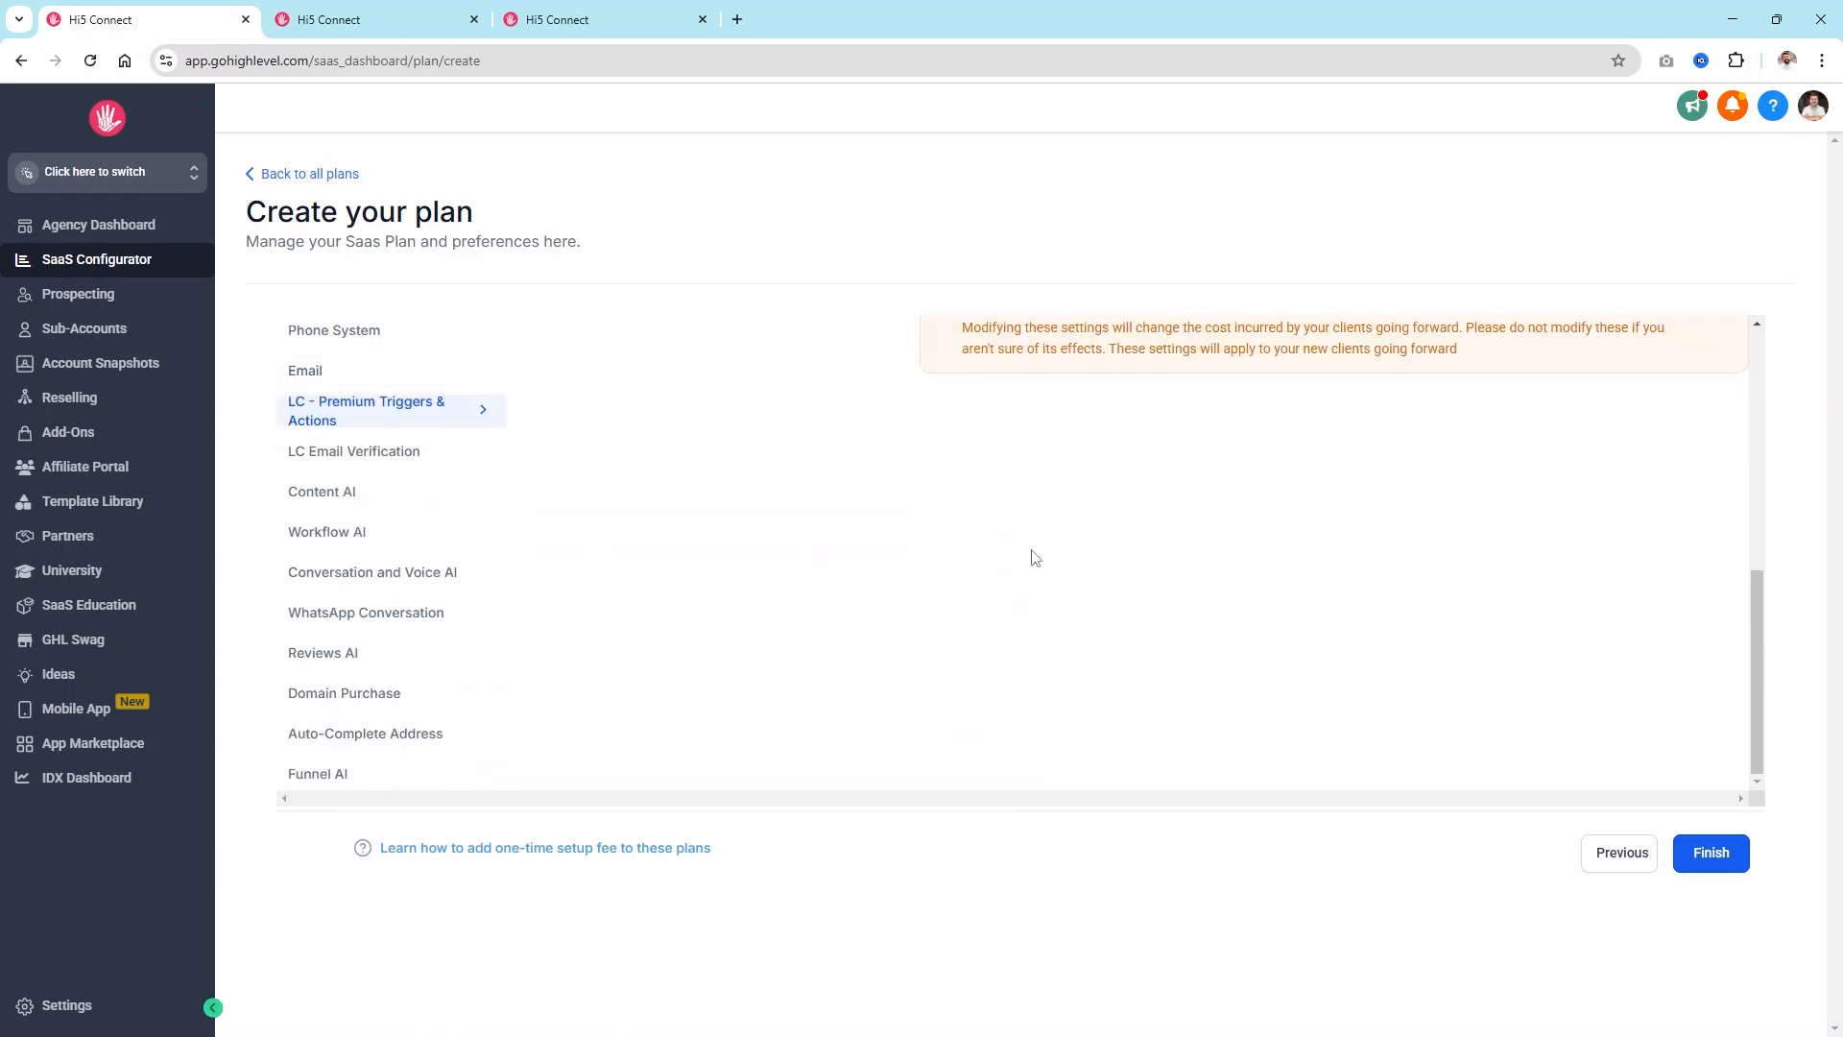
scroll(351, 773, "down", 4)
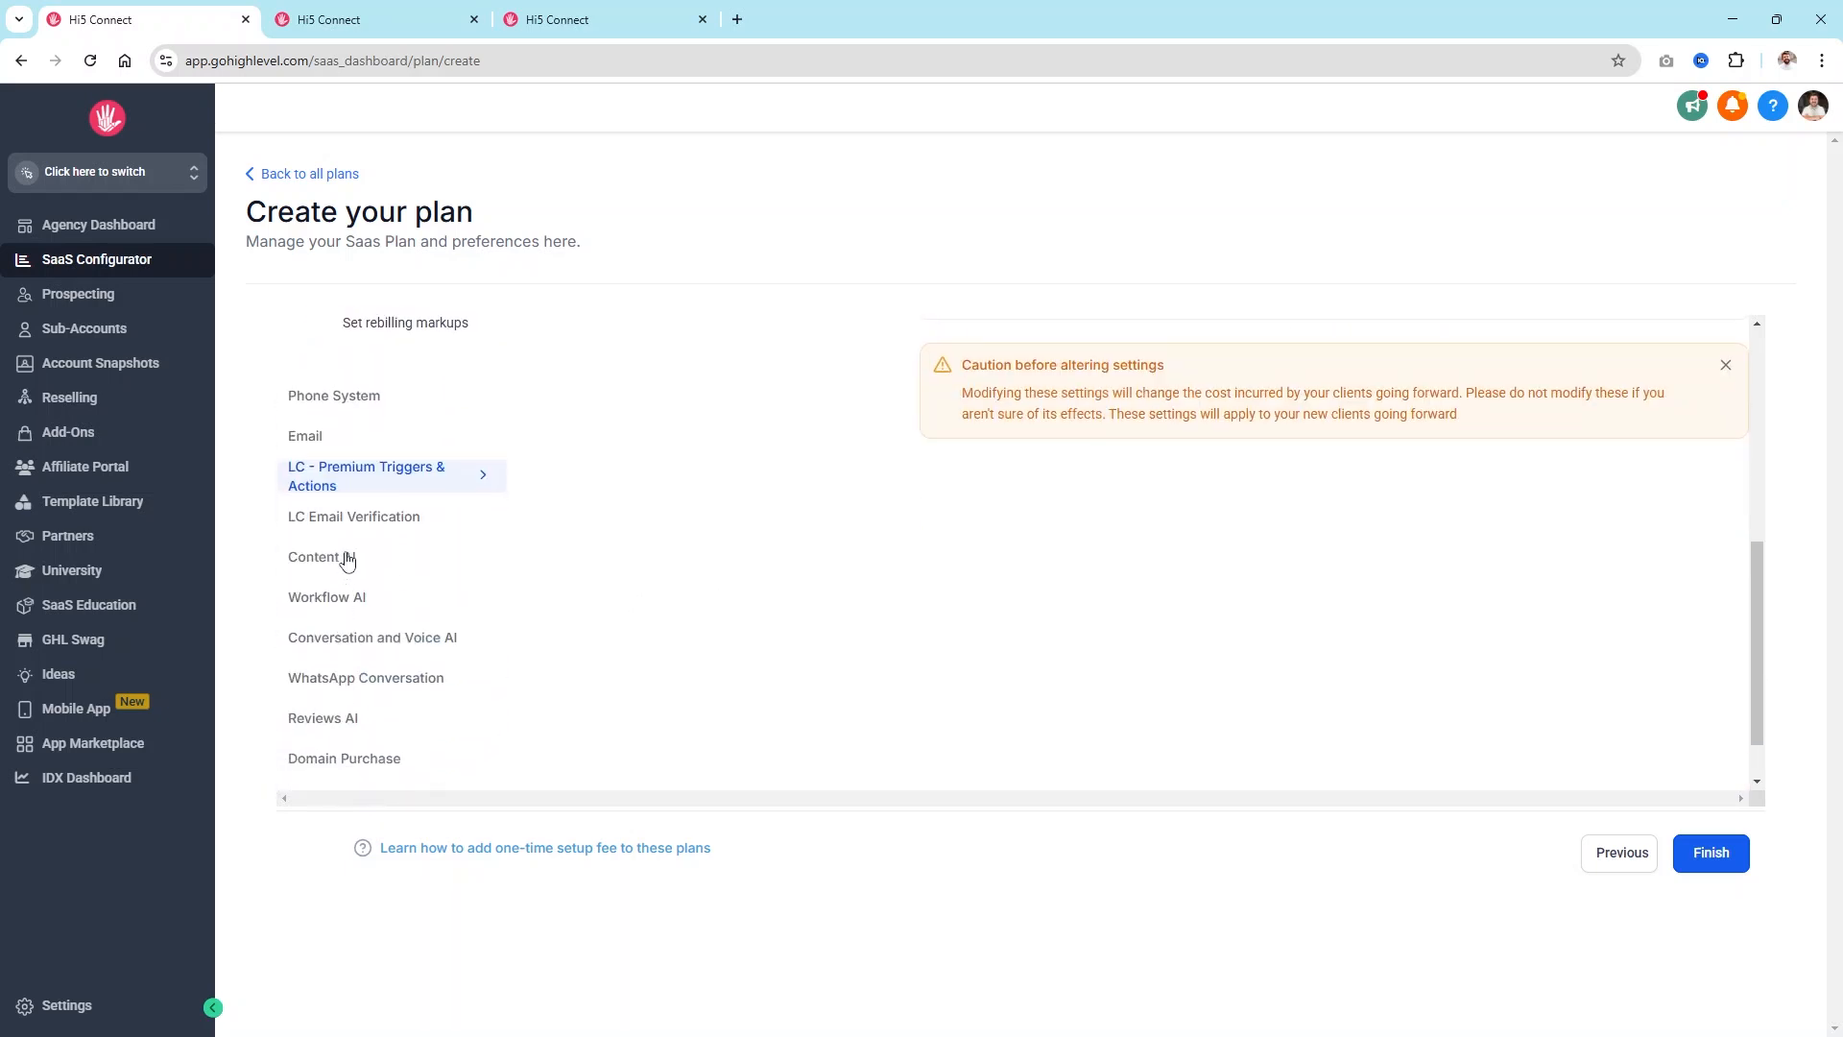
scroll(1233, 633, "up", 5)
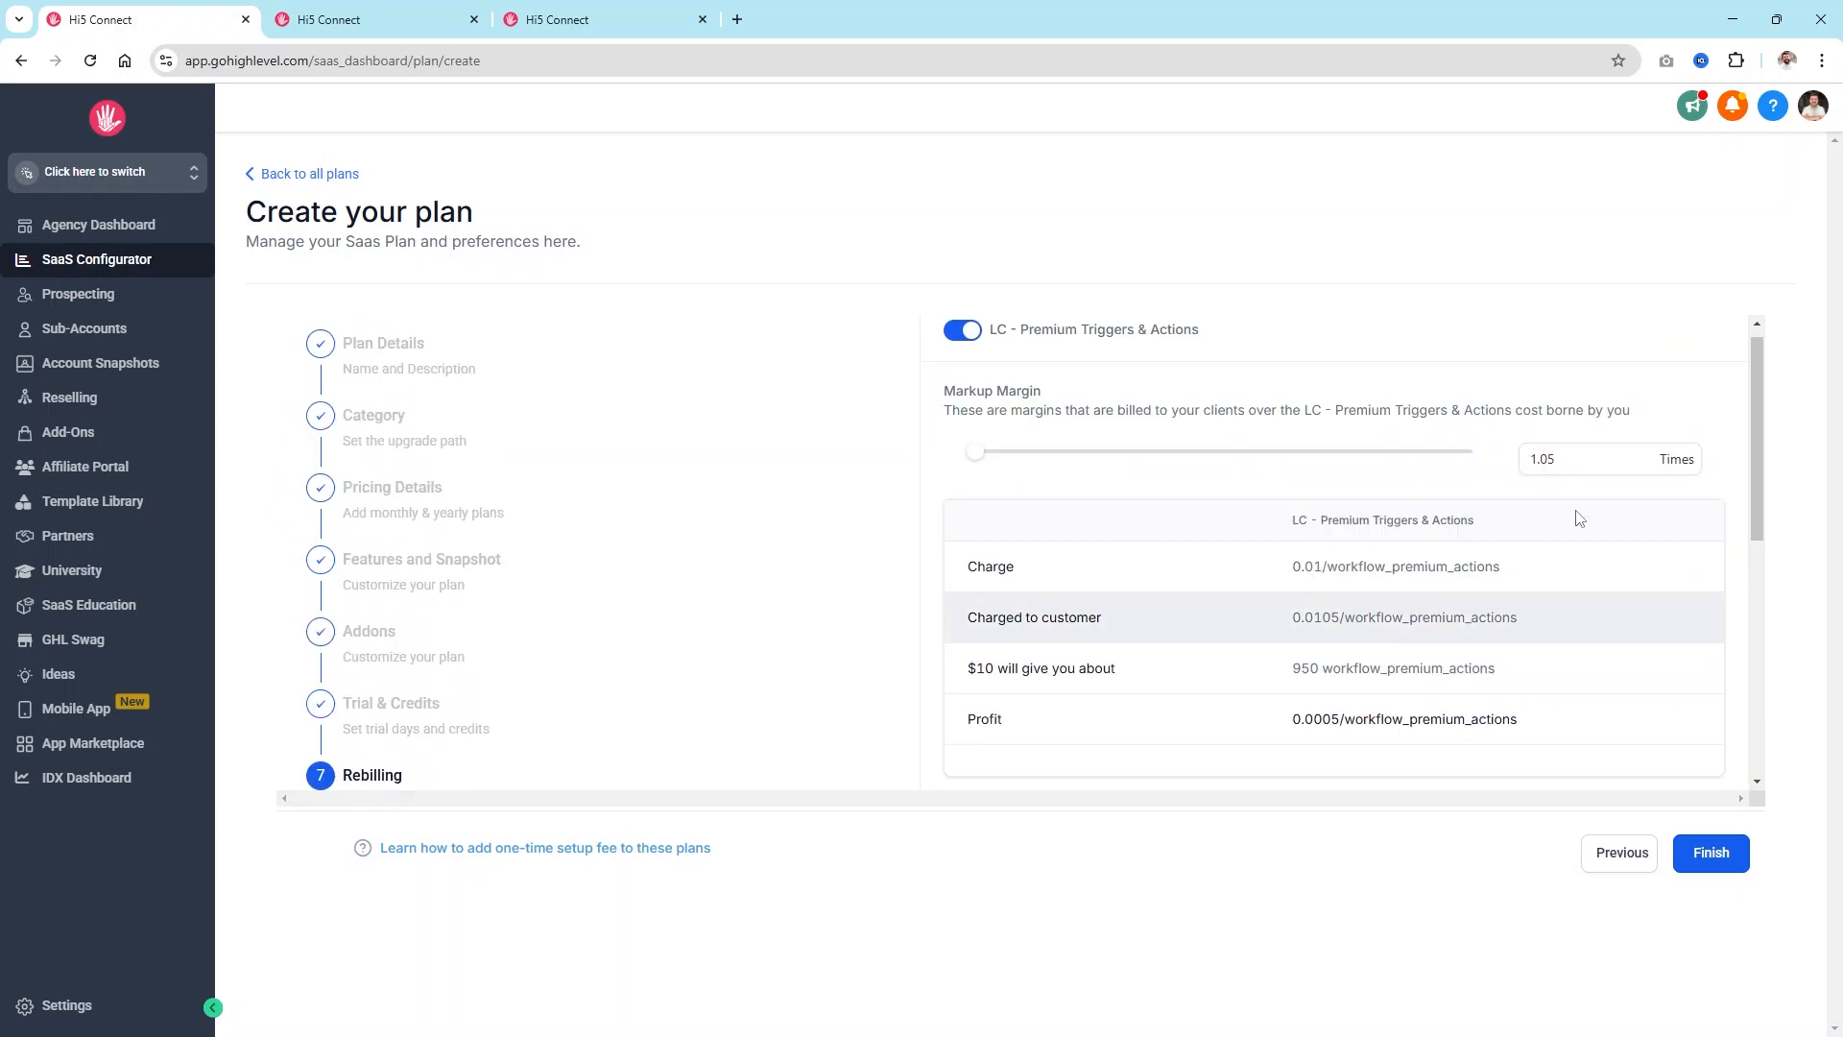
scroll(1007, 538, "down", 4)
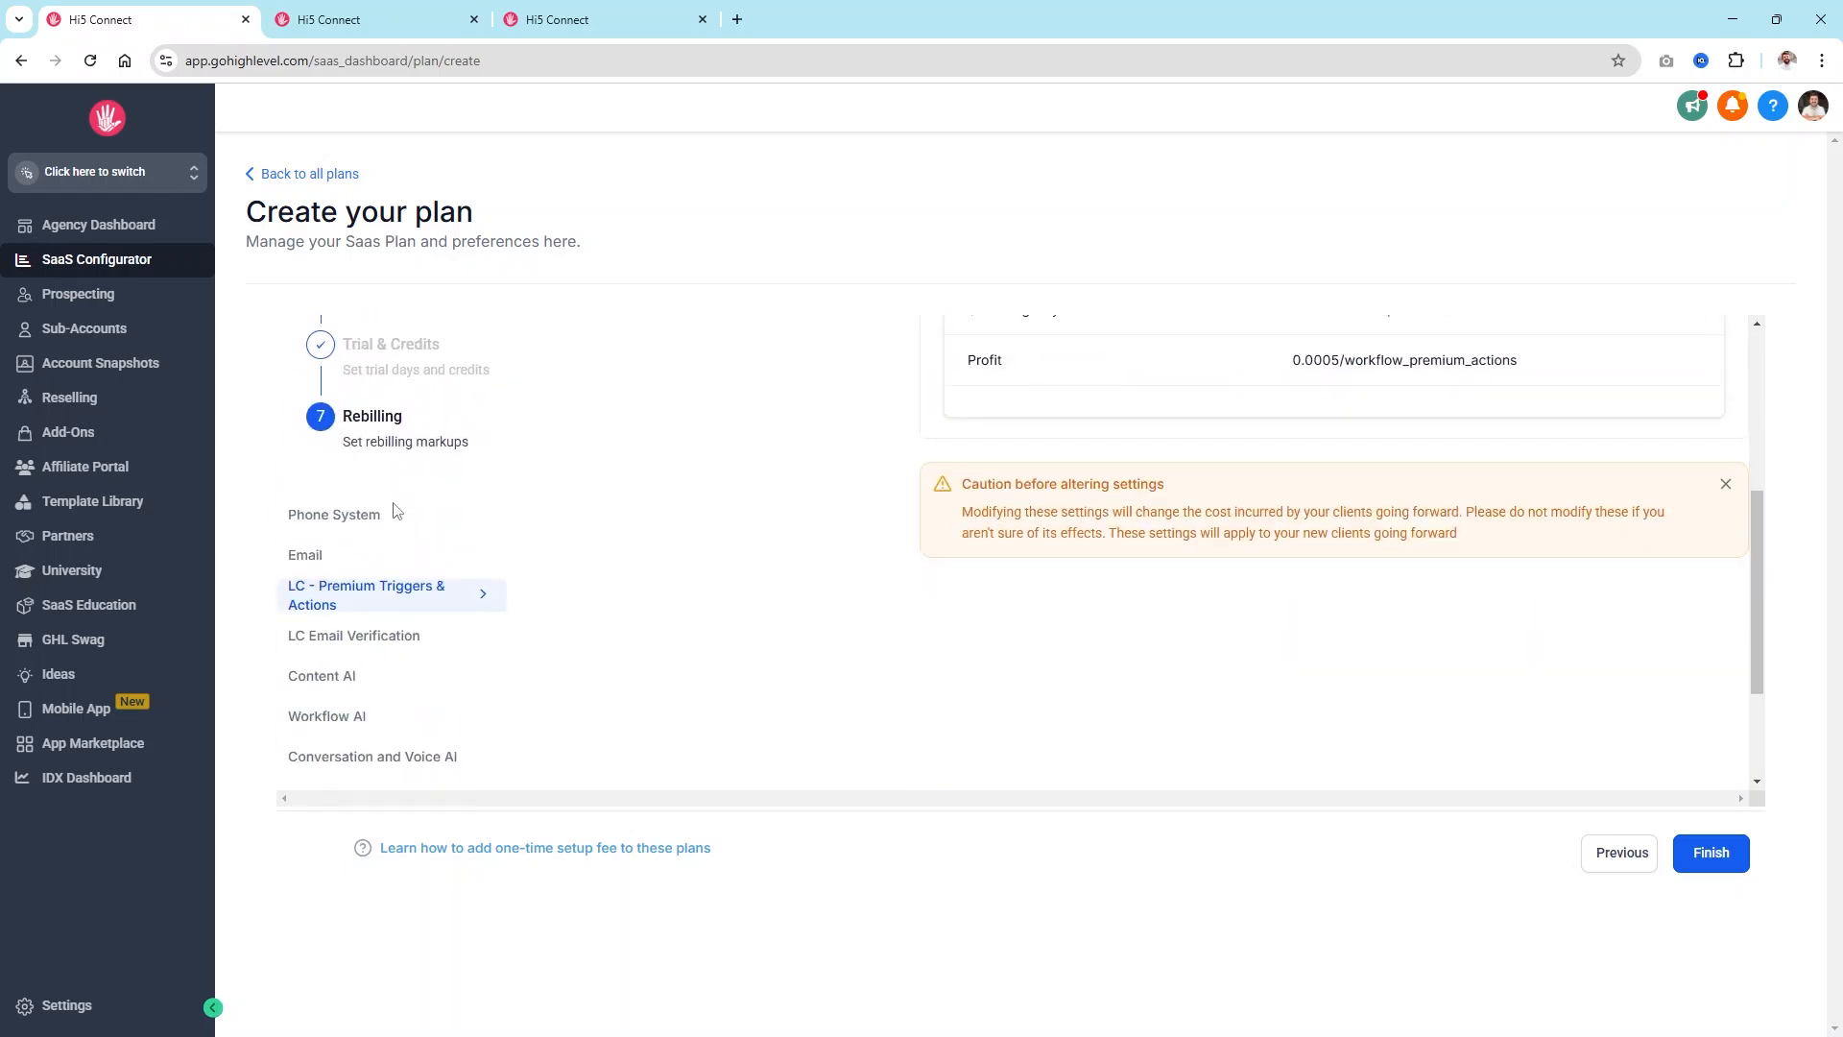
left_click(395, 634)
scroll(1391, 619, "up", 4)
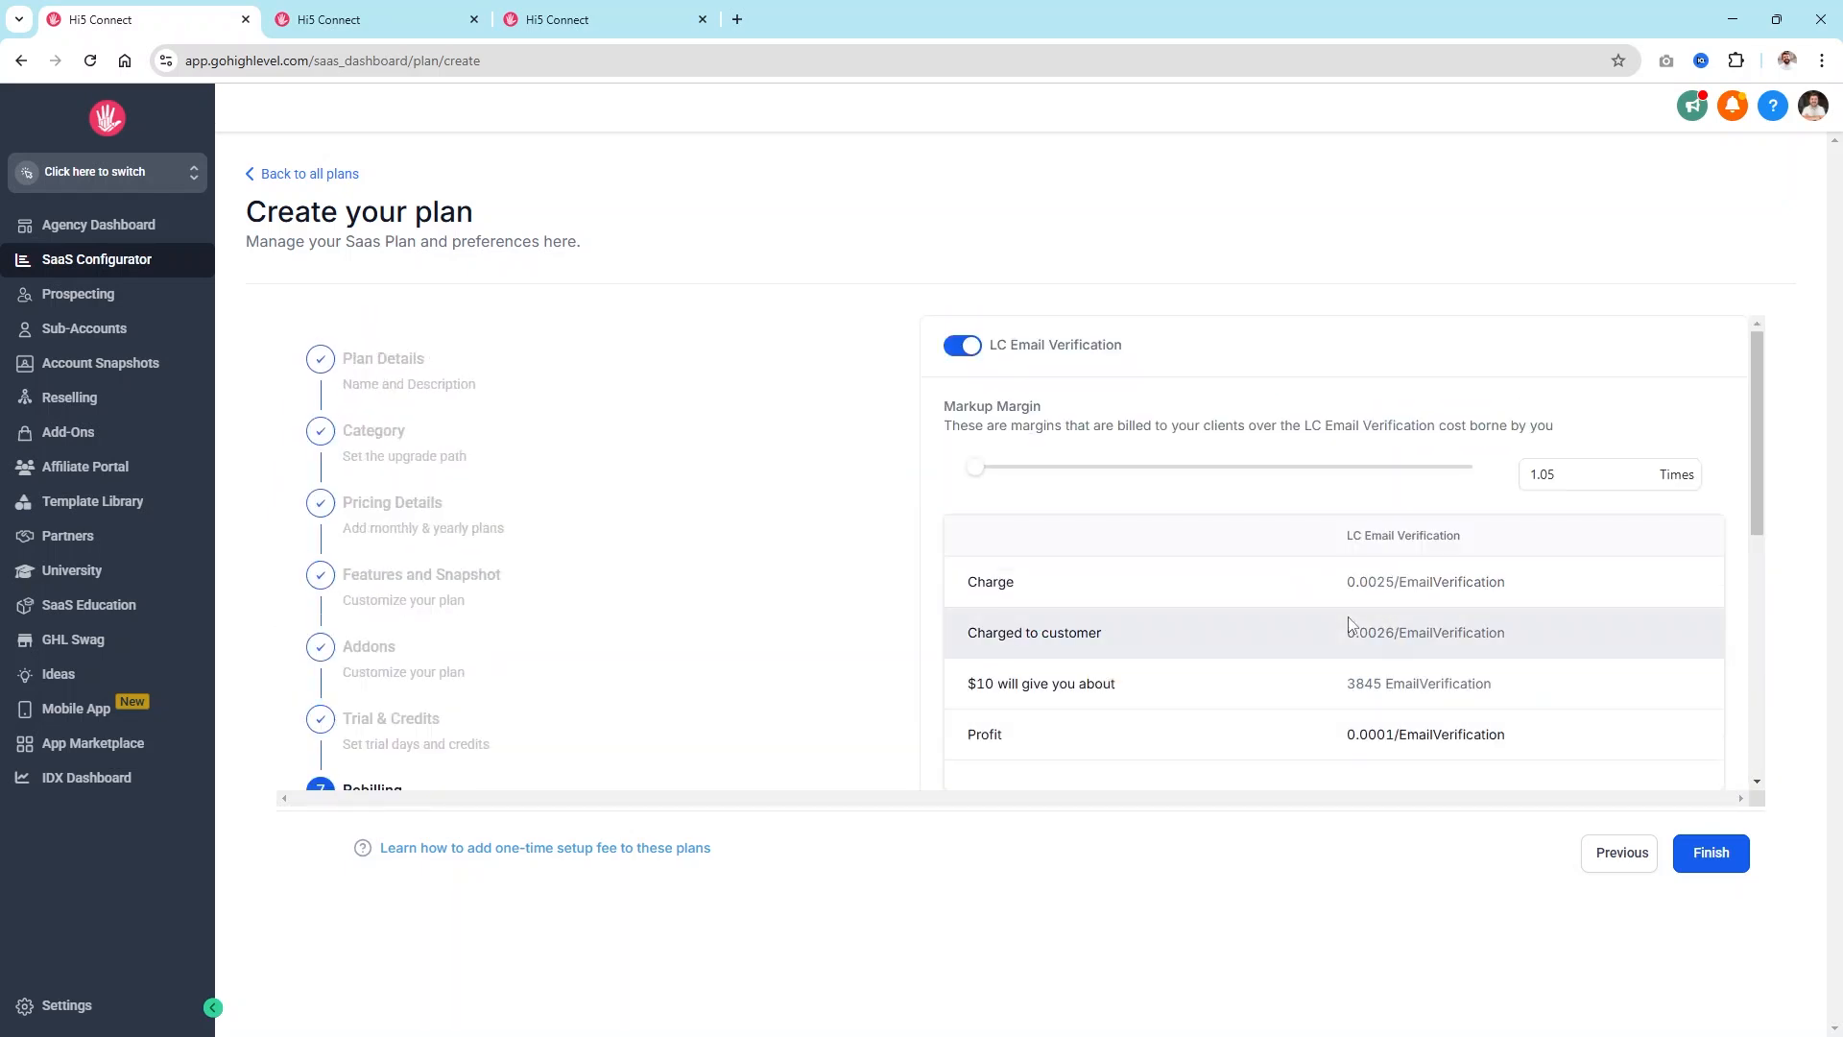
scroll(785, 634, "down", 4)
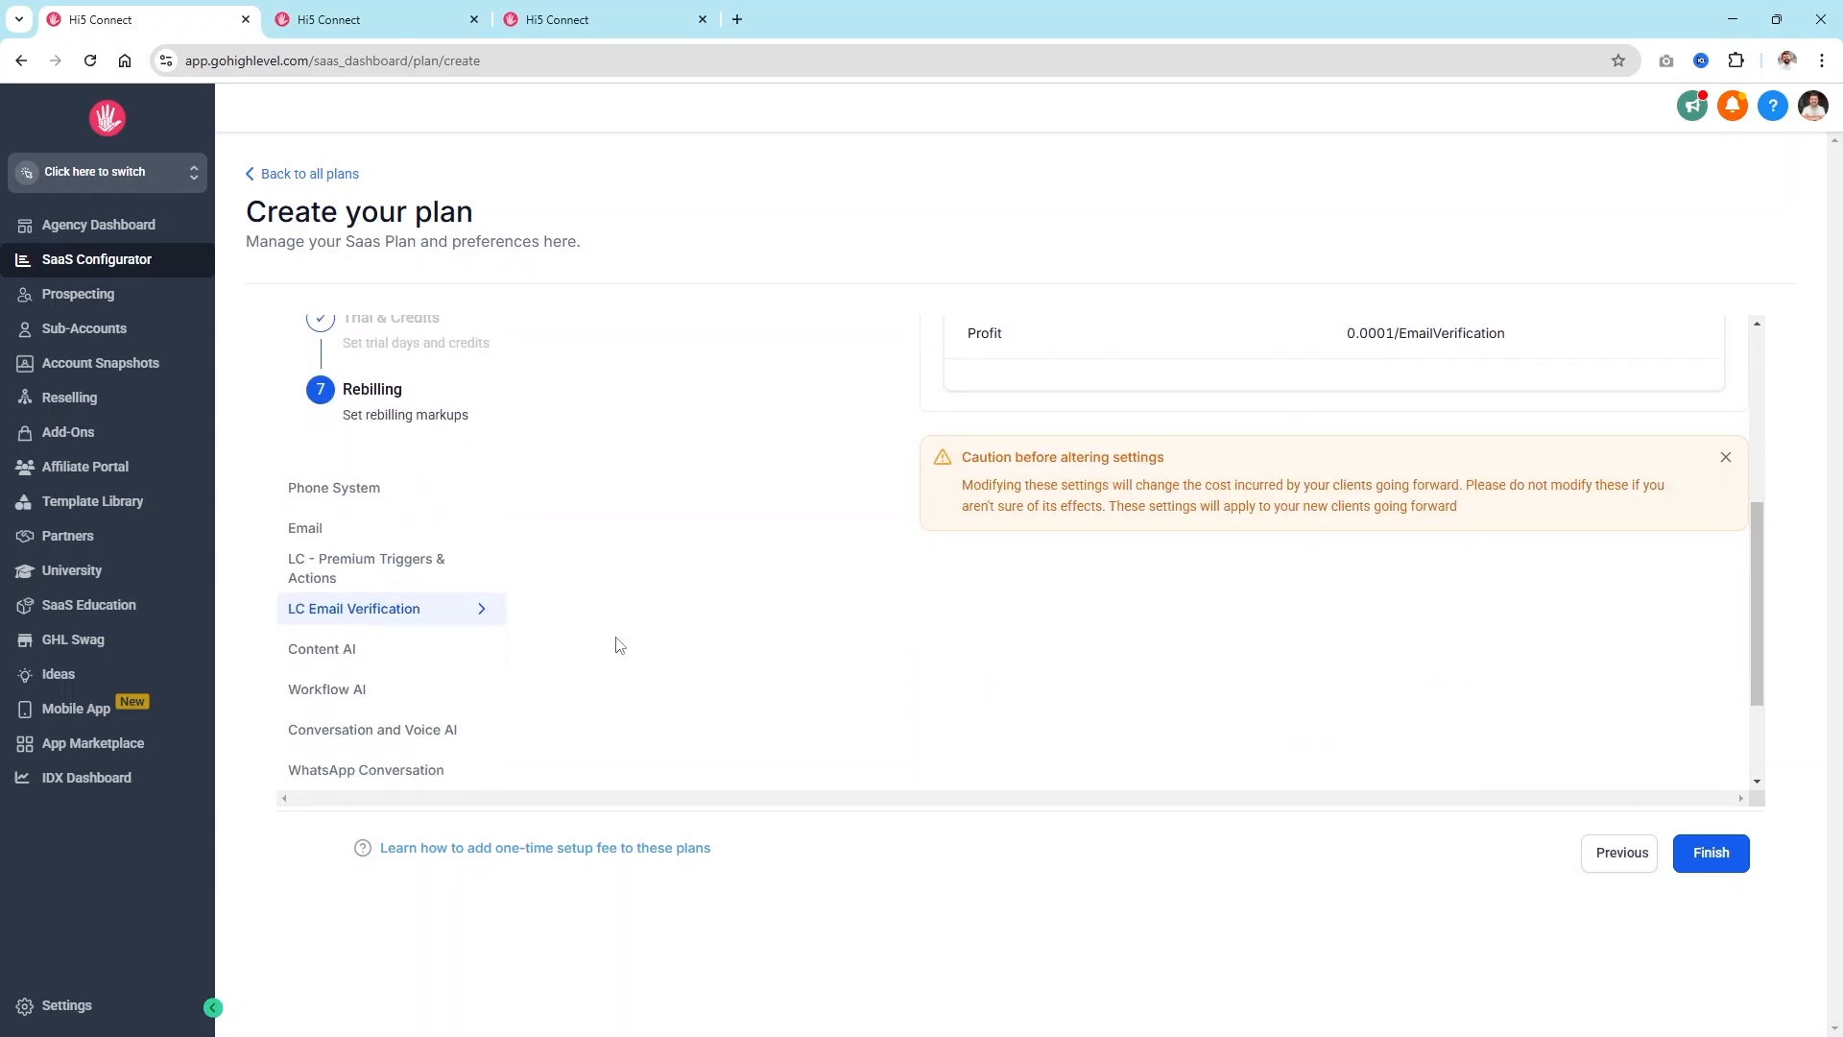
Step: Review the Content AI rebilling rates, and turn Content AI reselling off and back on
left_click(355, 662)
scroll(1209, 707, "up", 4)
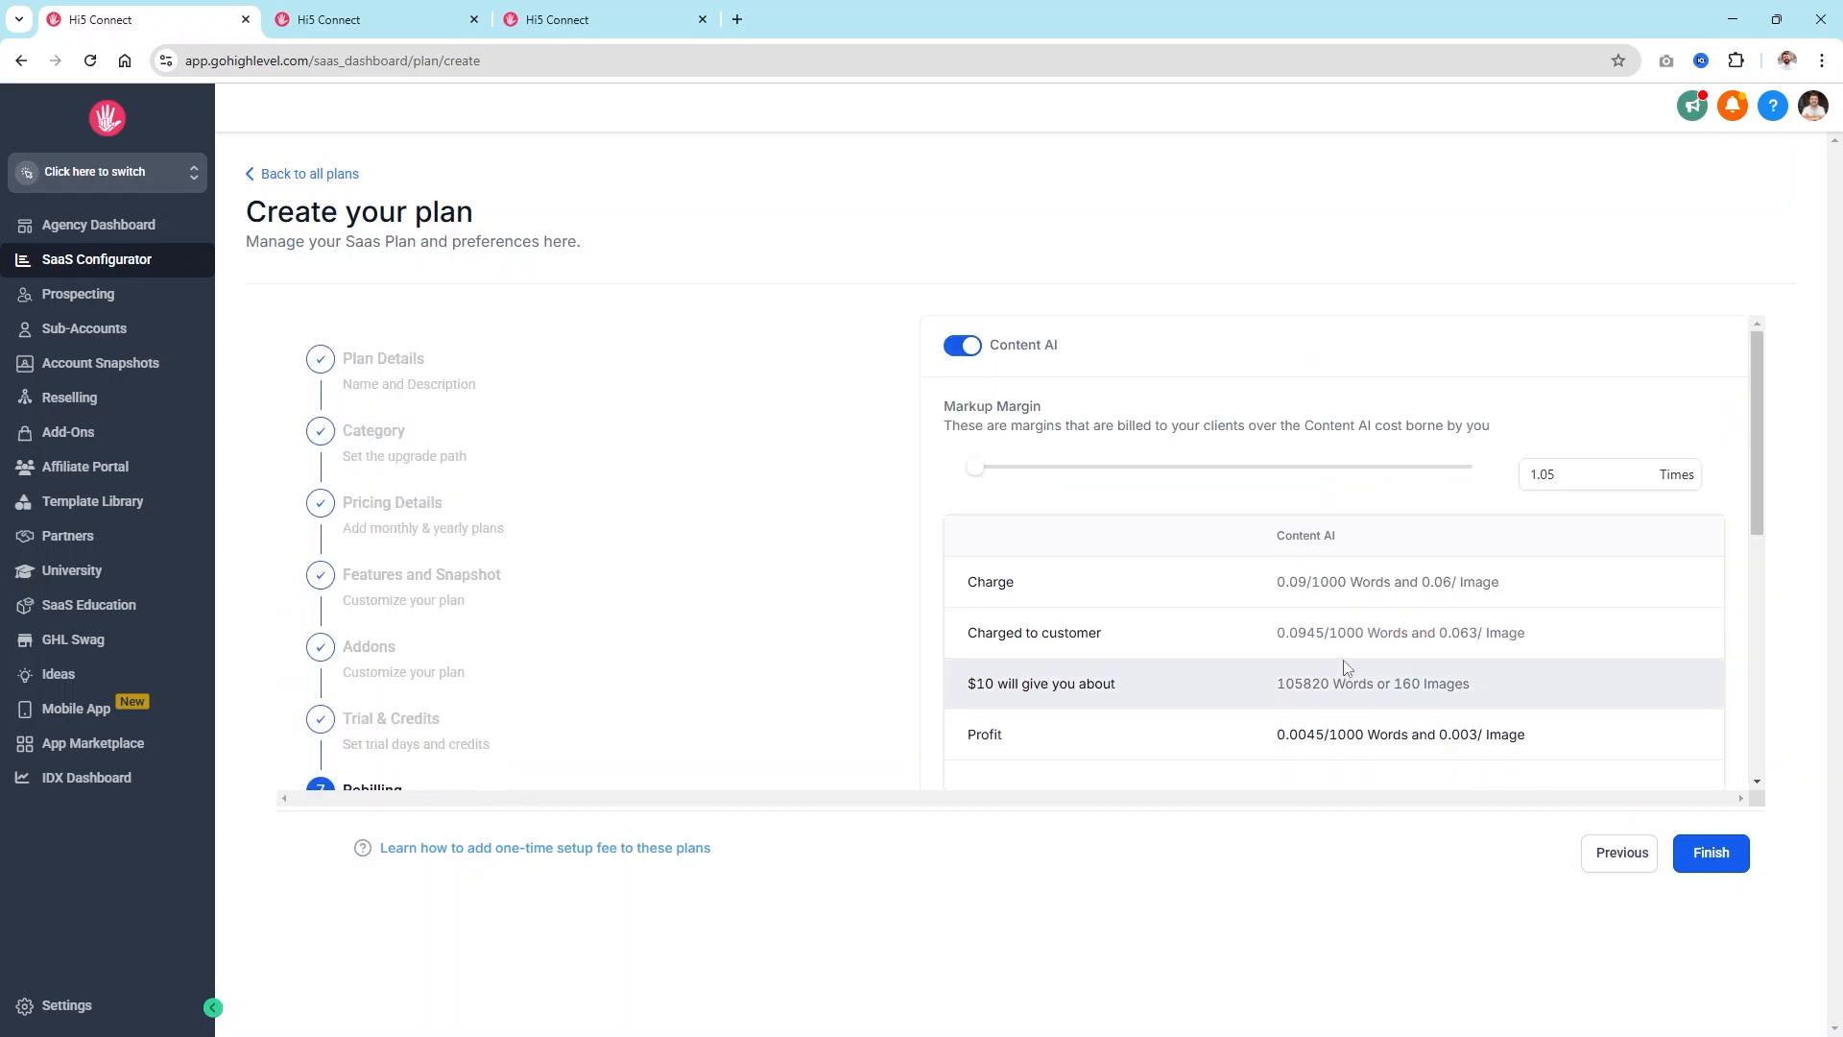
scroll(1329, 664, "down", 2)
scroll(781, 671, "down", 3)
scroll(769, 679, "up", 4)
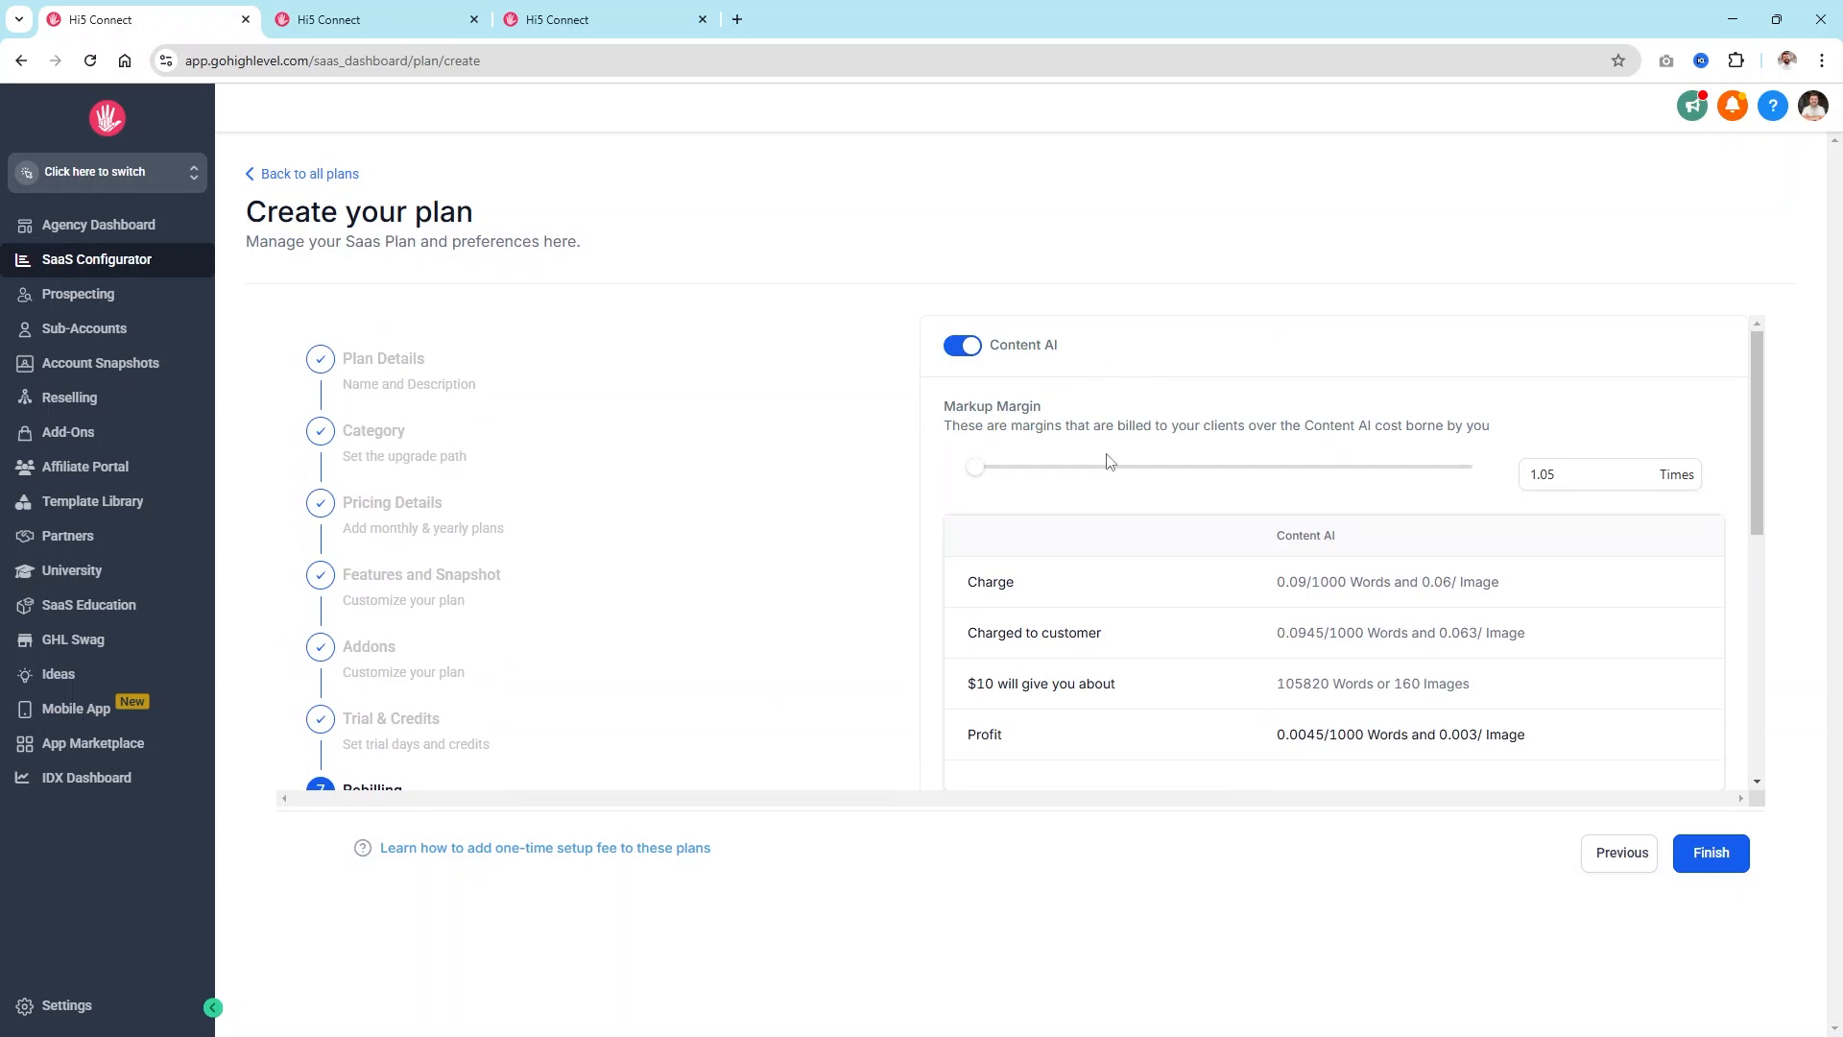
left_click(958, 348)
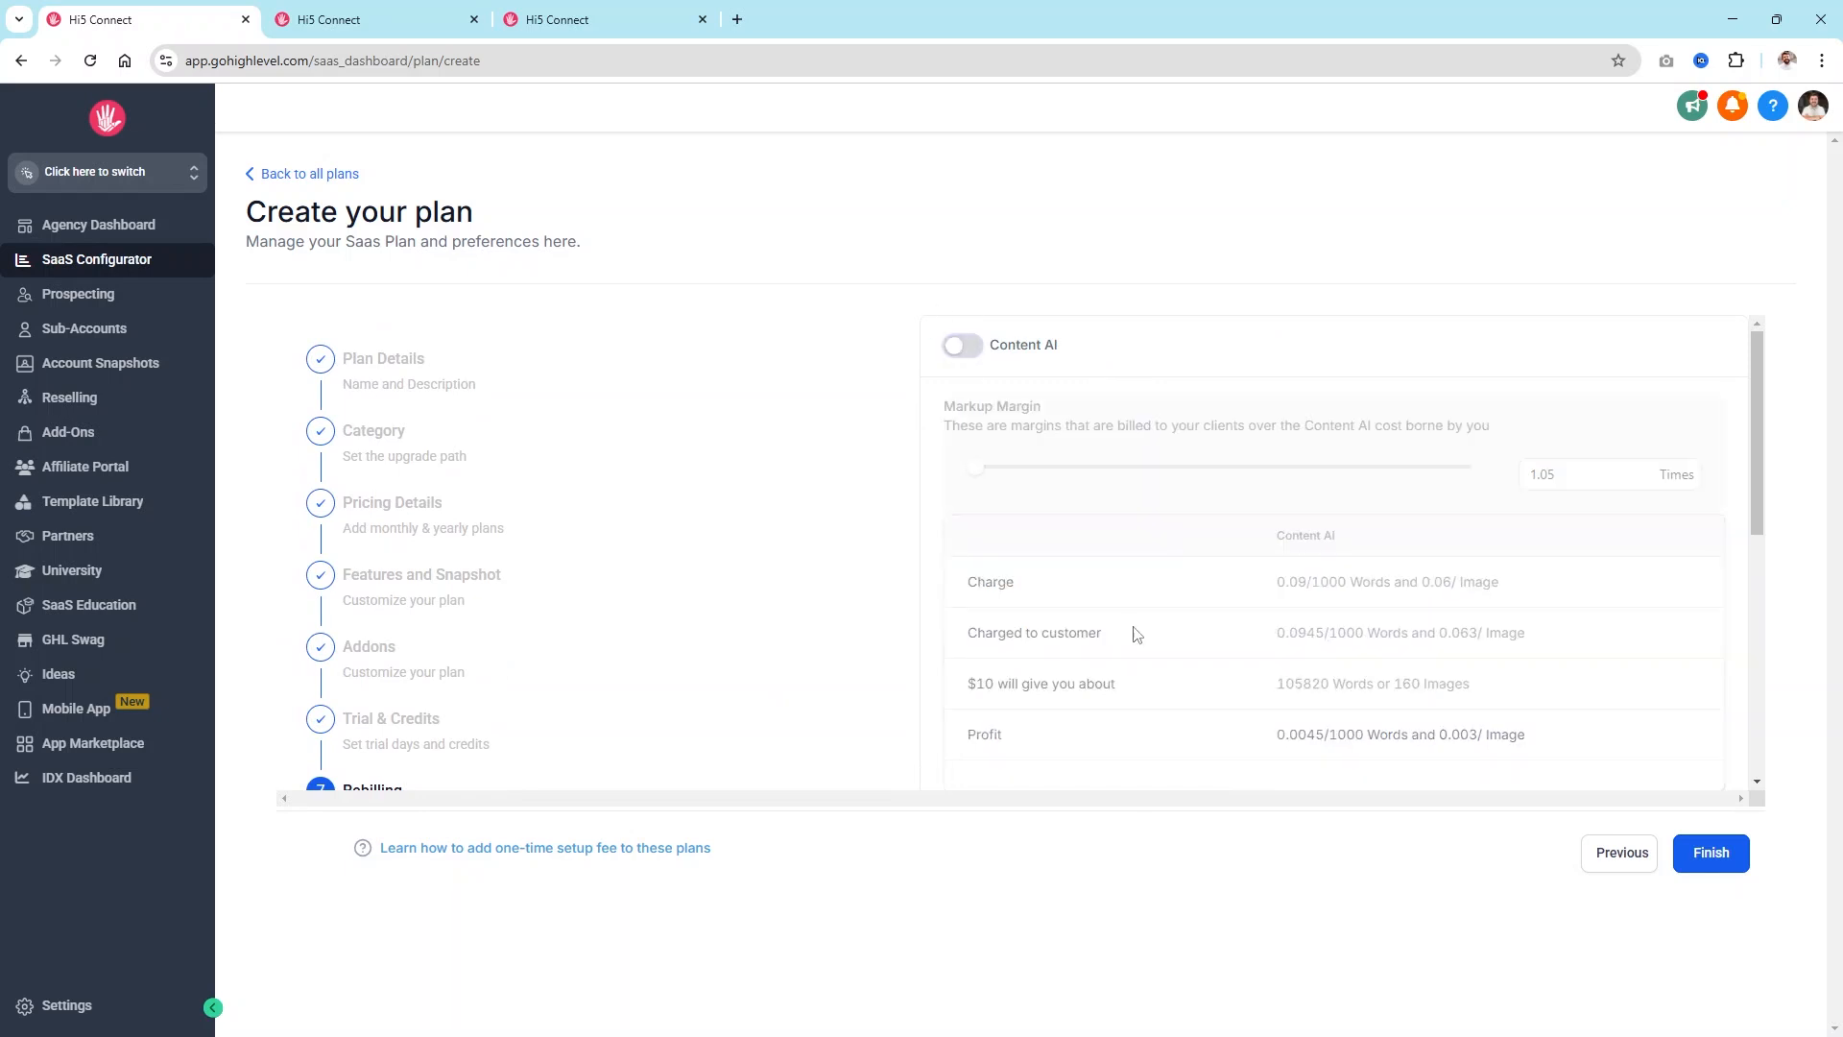
left_click(961, 347)
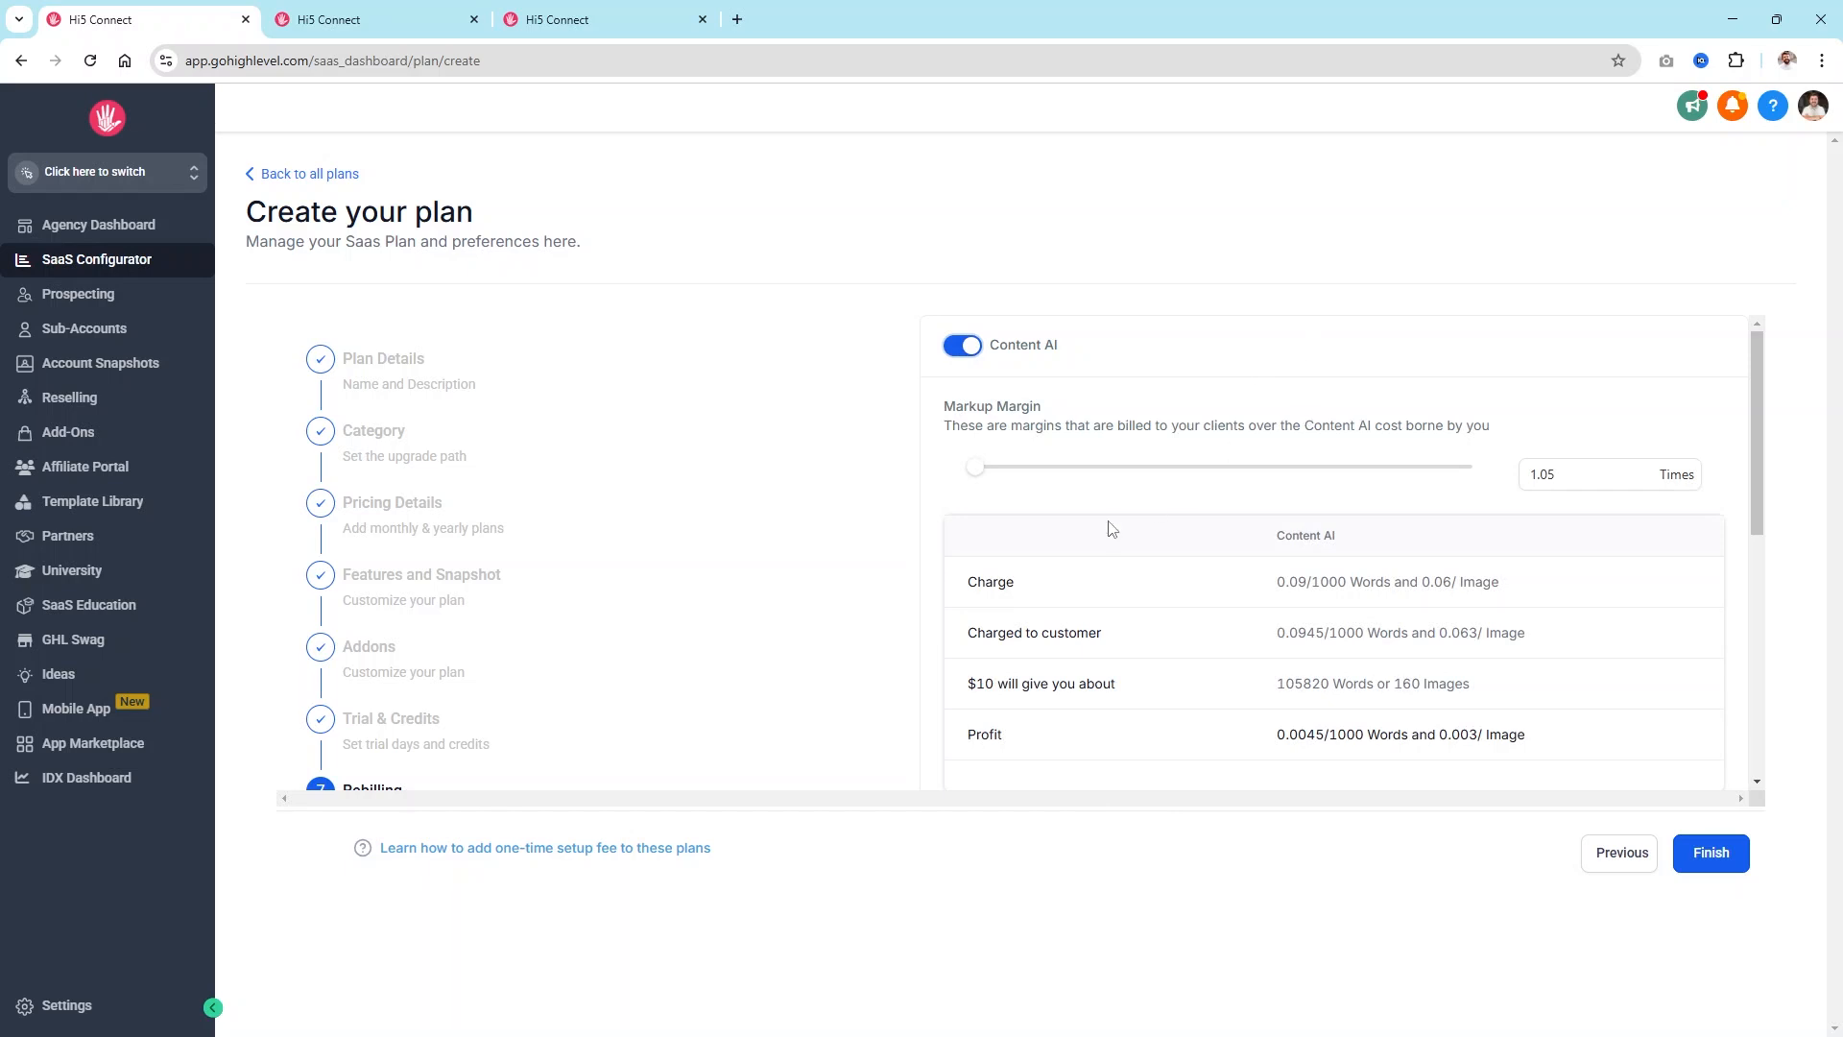
Step: Look through the remaining rebilling services from Workflow AI, Conversation and Voice AI, WhatsApp Conversation and Reviews AI to Domain Purchase
scroll(1117, 535, "down", 5)
left_click(355, 604)
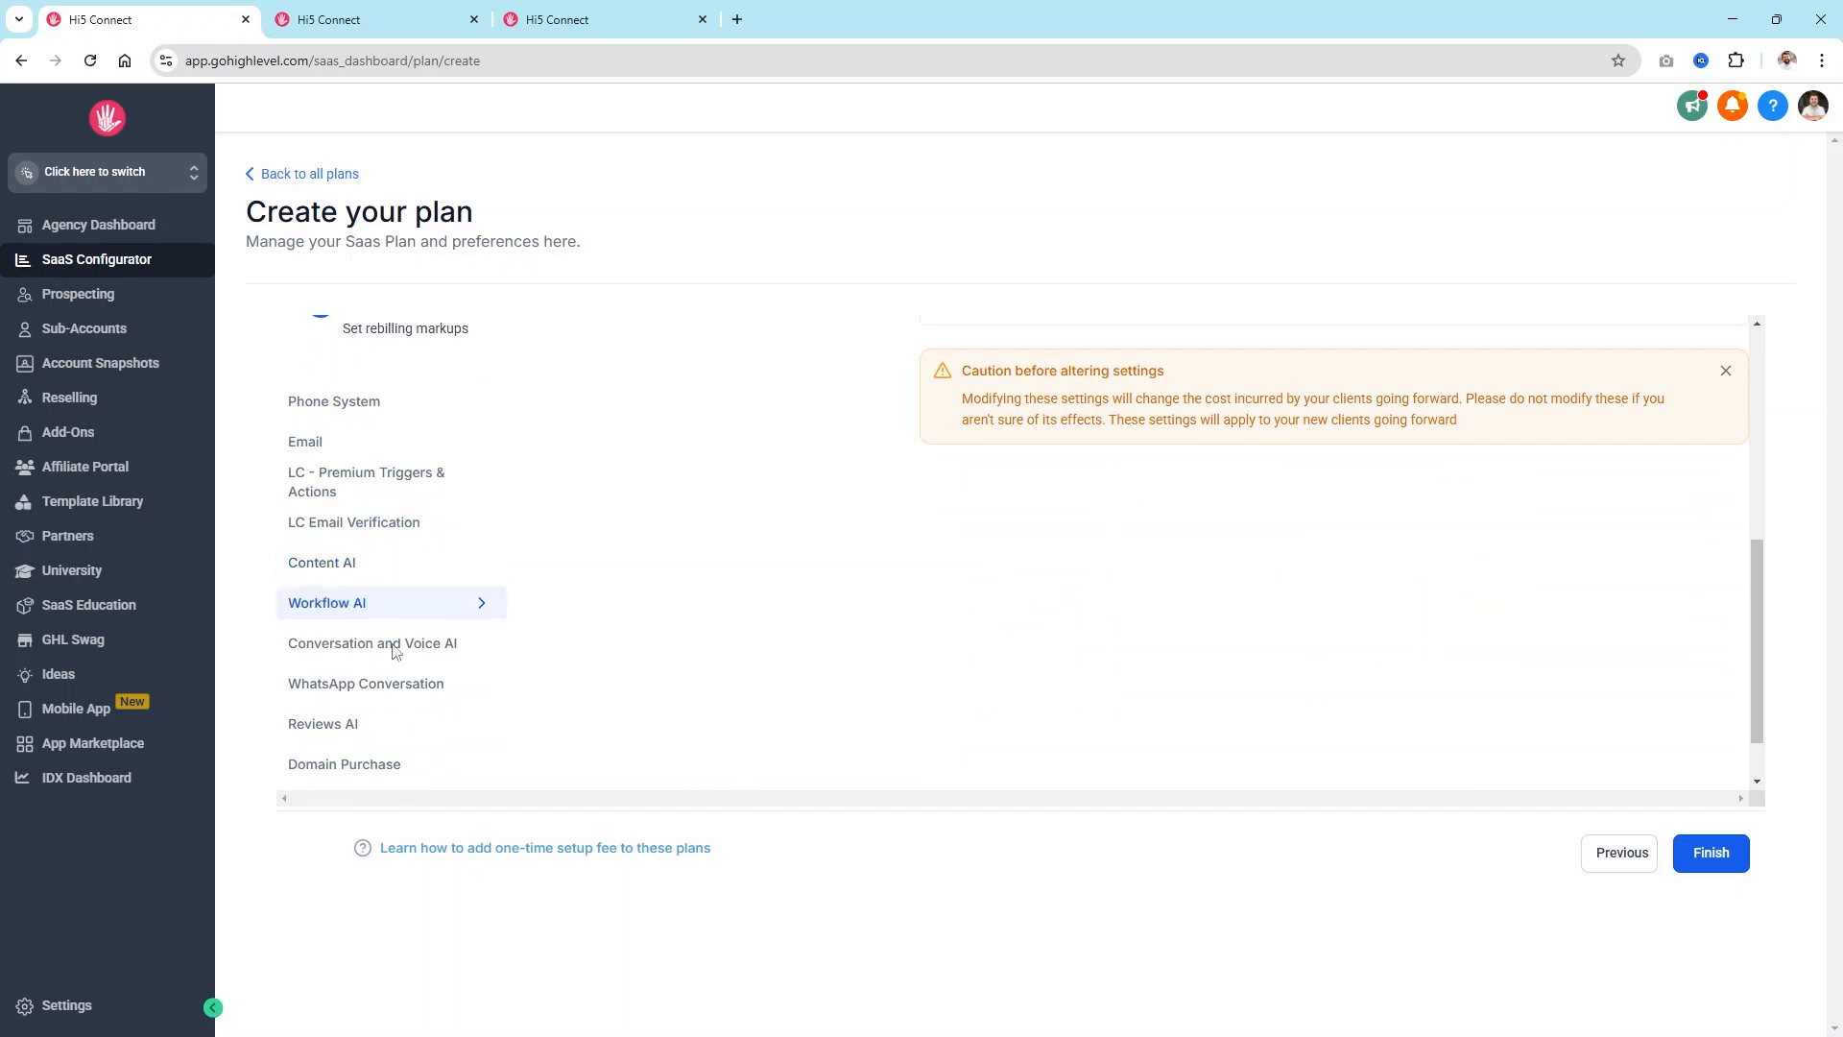
left_click(426, 654)
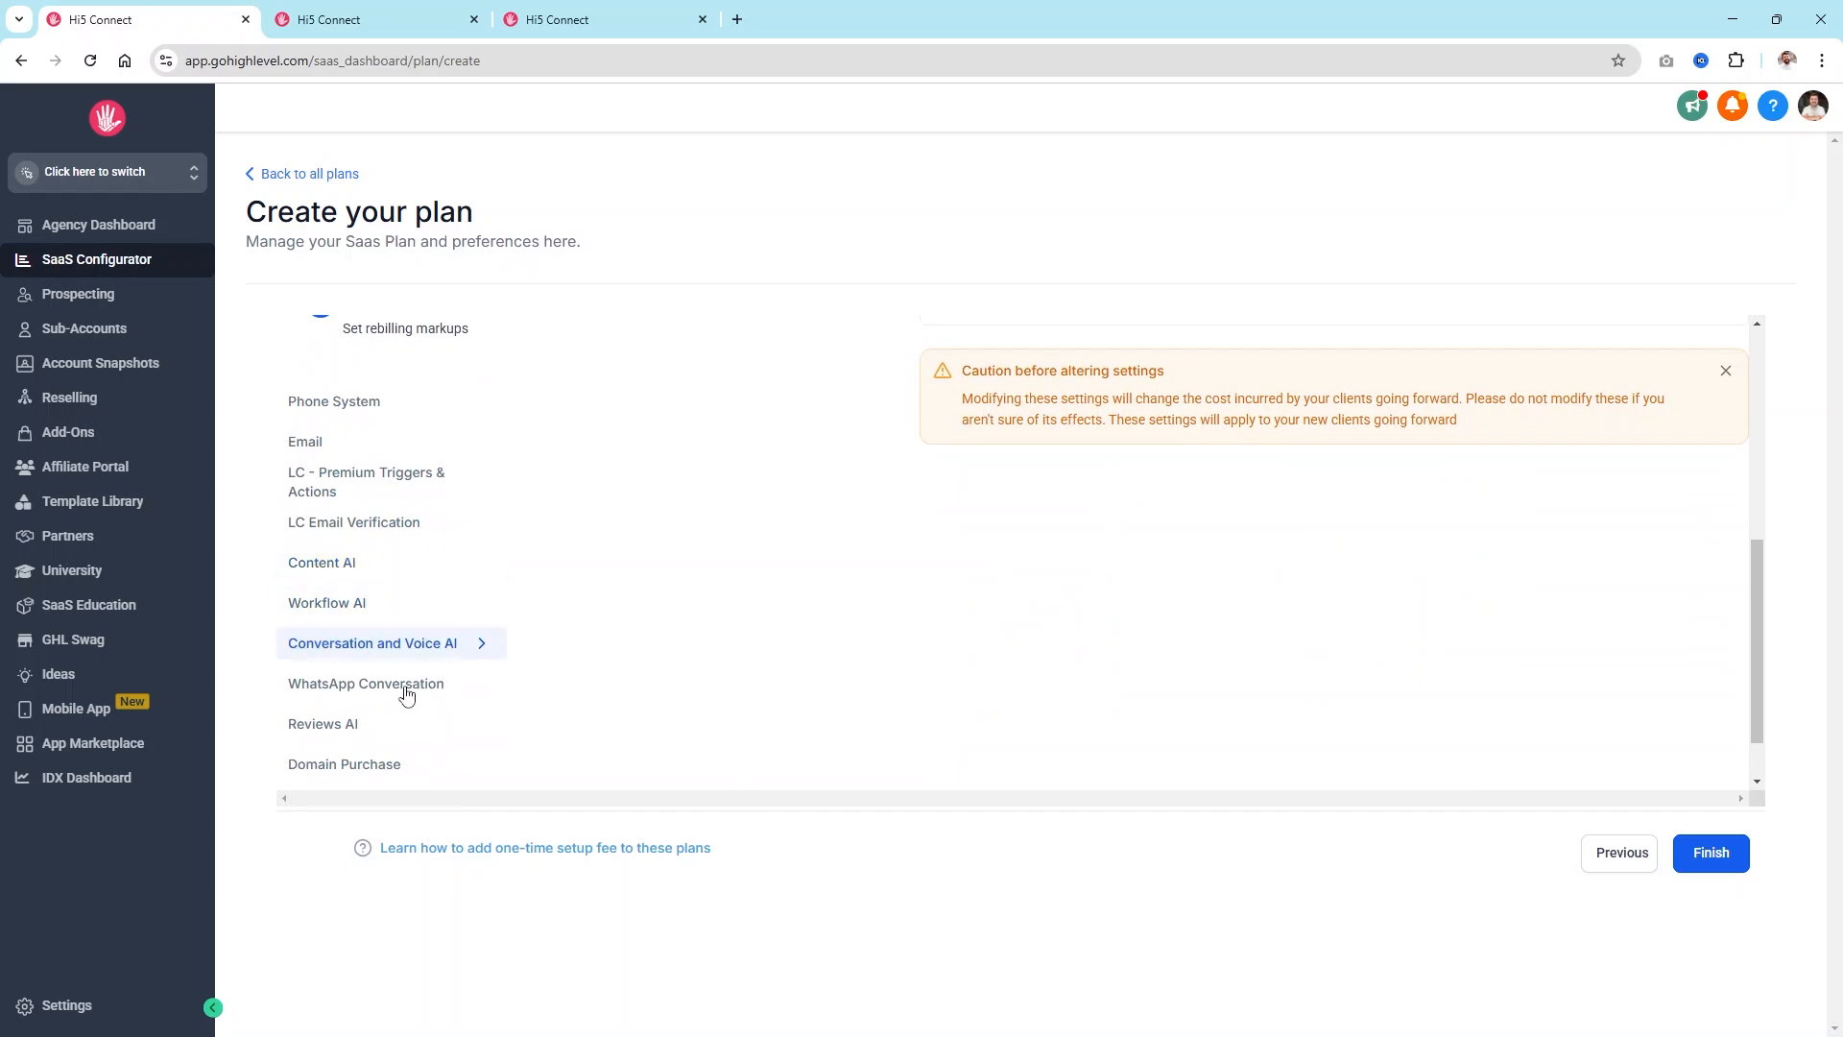
left_click(407, 691)
left_click(348, 735)
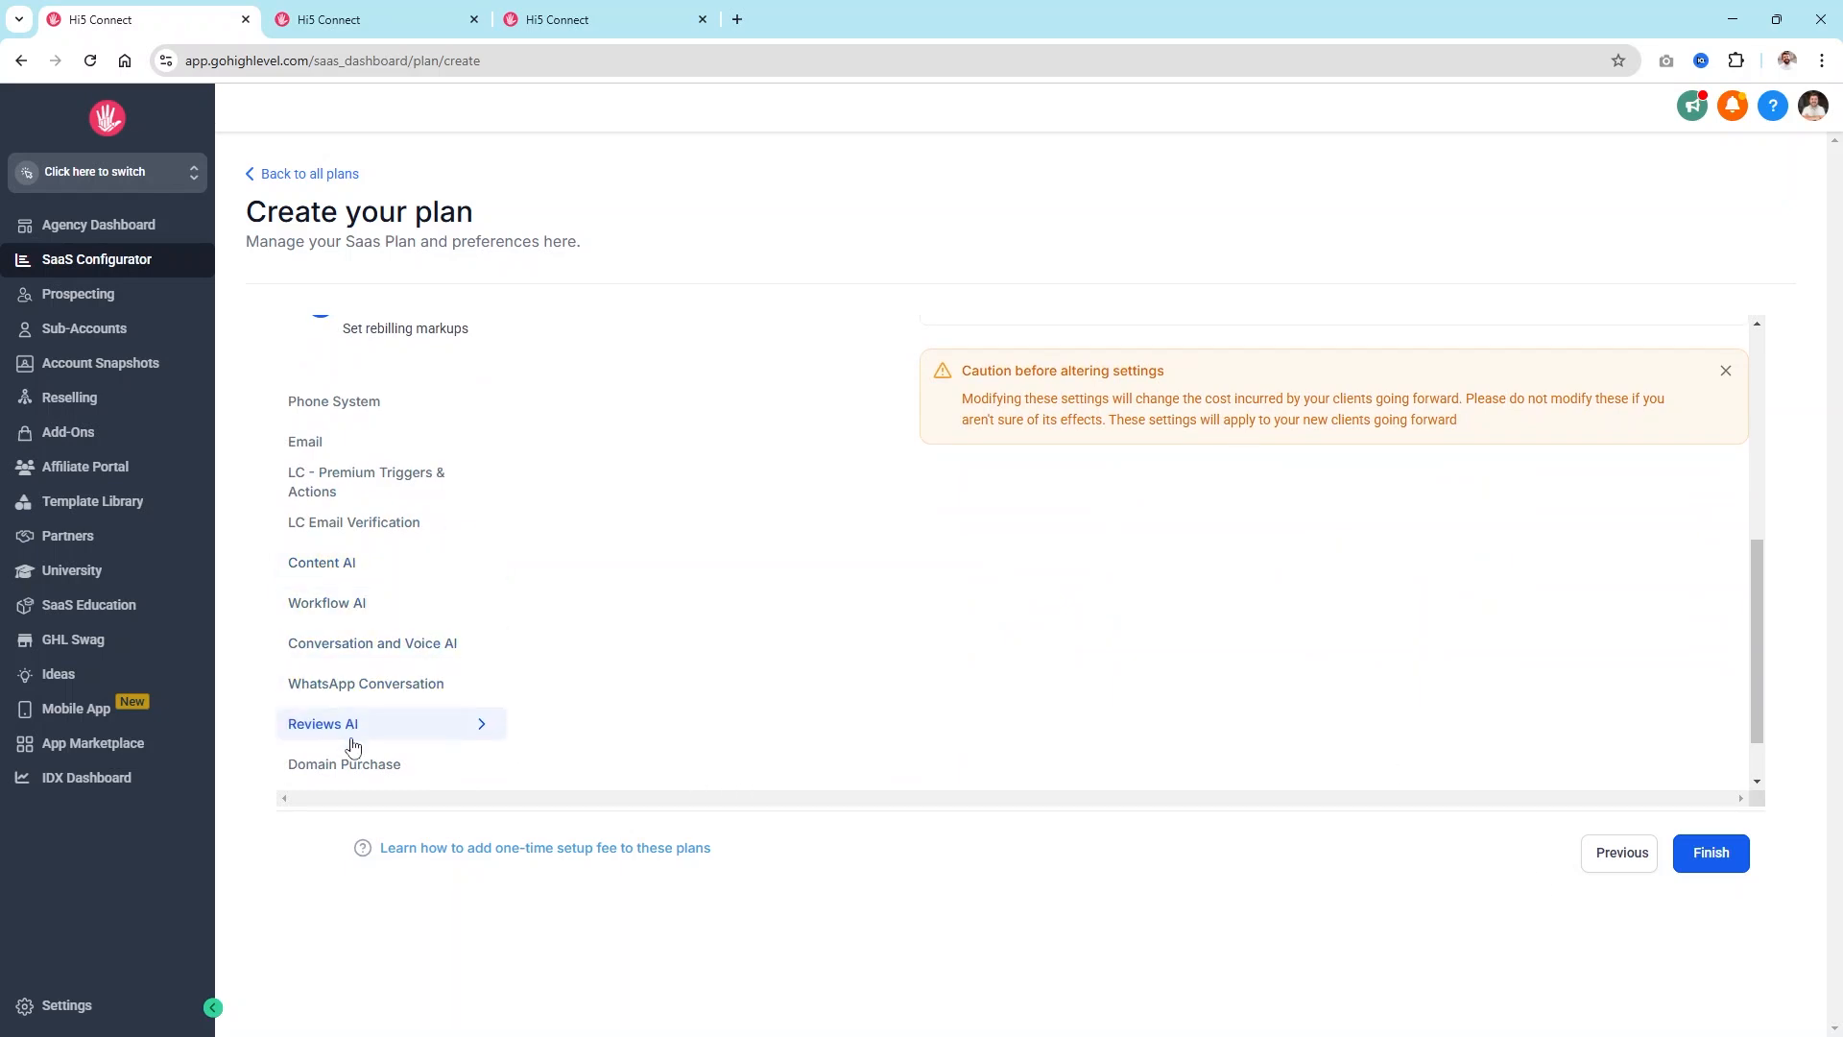
left_click(356, 768)
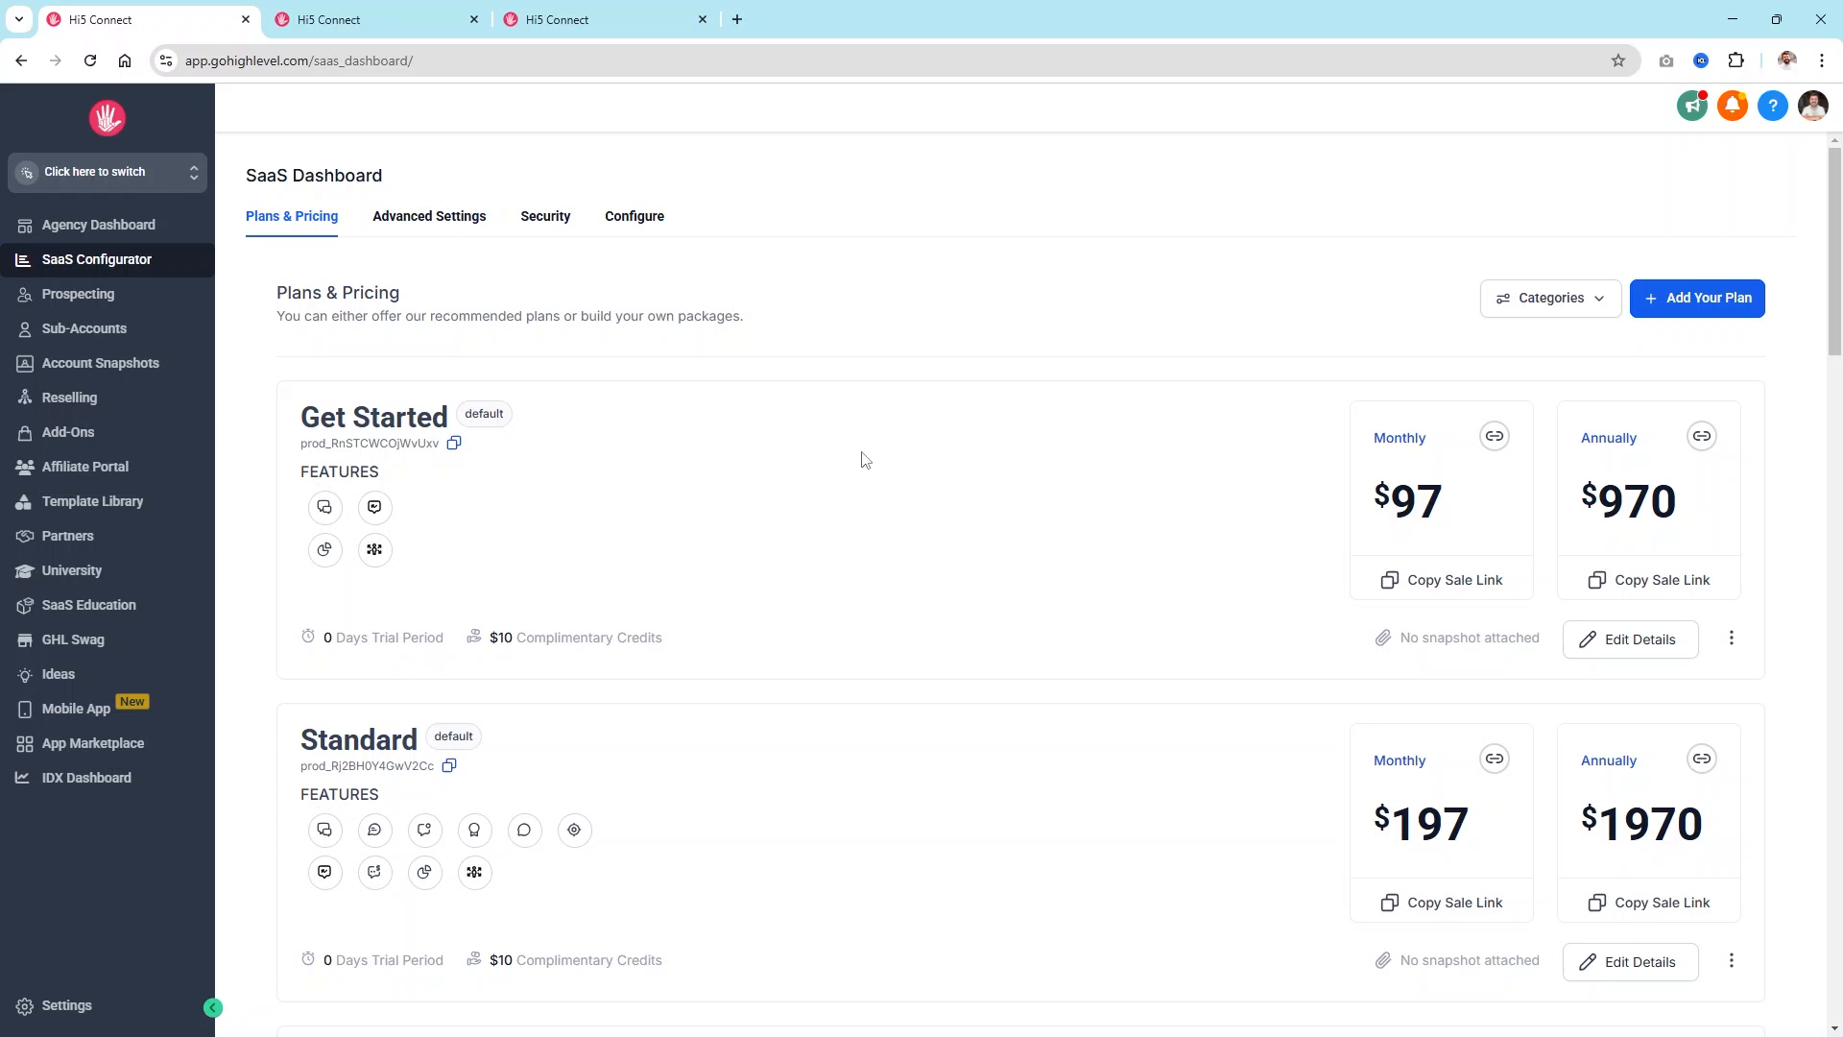
Step: Open the Get Started plan's monthly price in Stripe, close that page, and reveal the plan's monthly sale link
left_click(1499, 439)
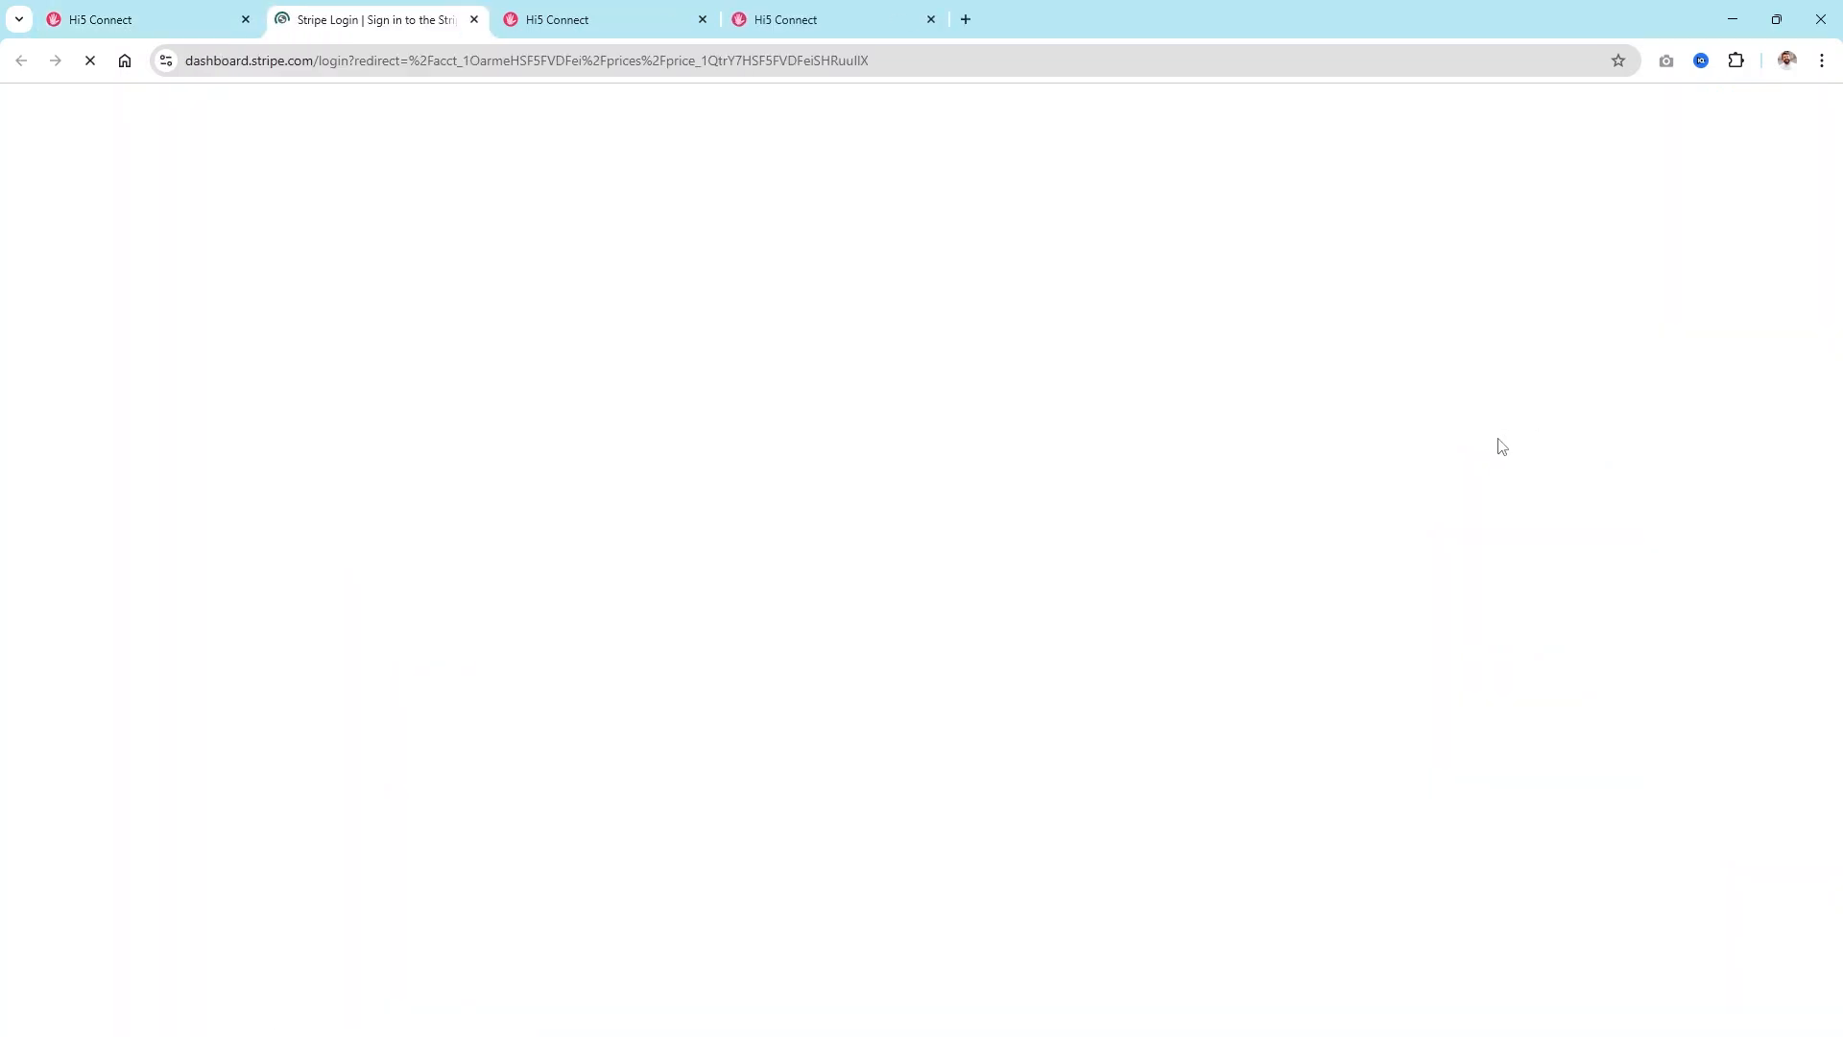
left_click(910, 60)
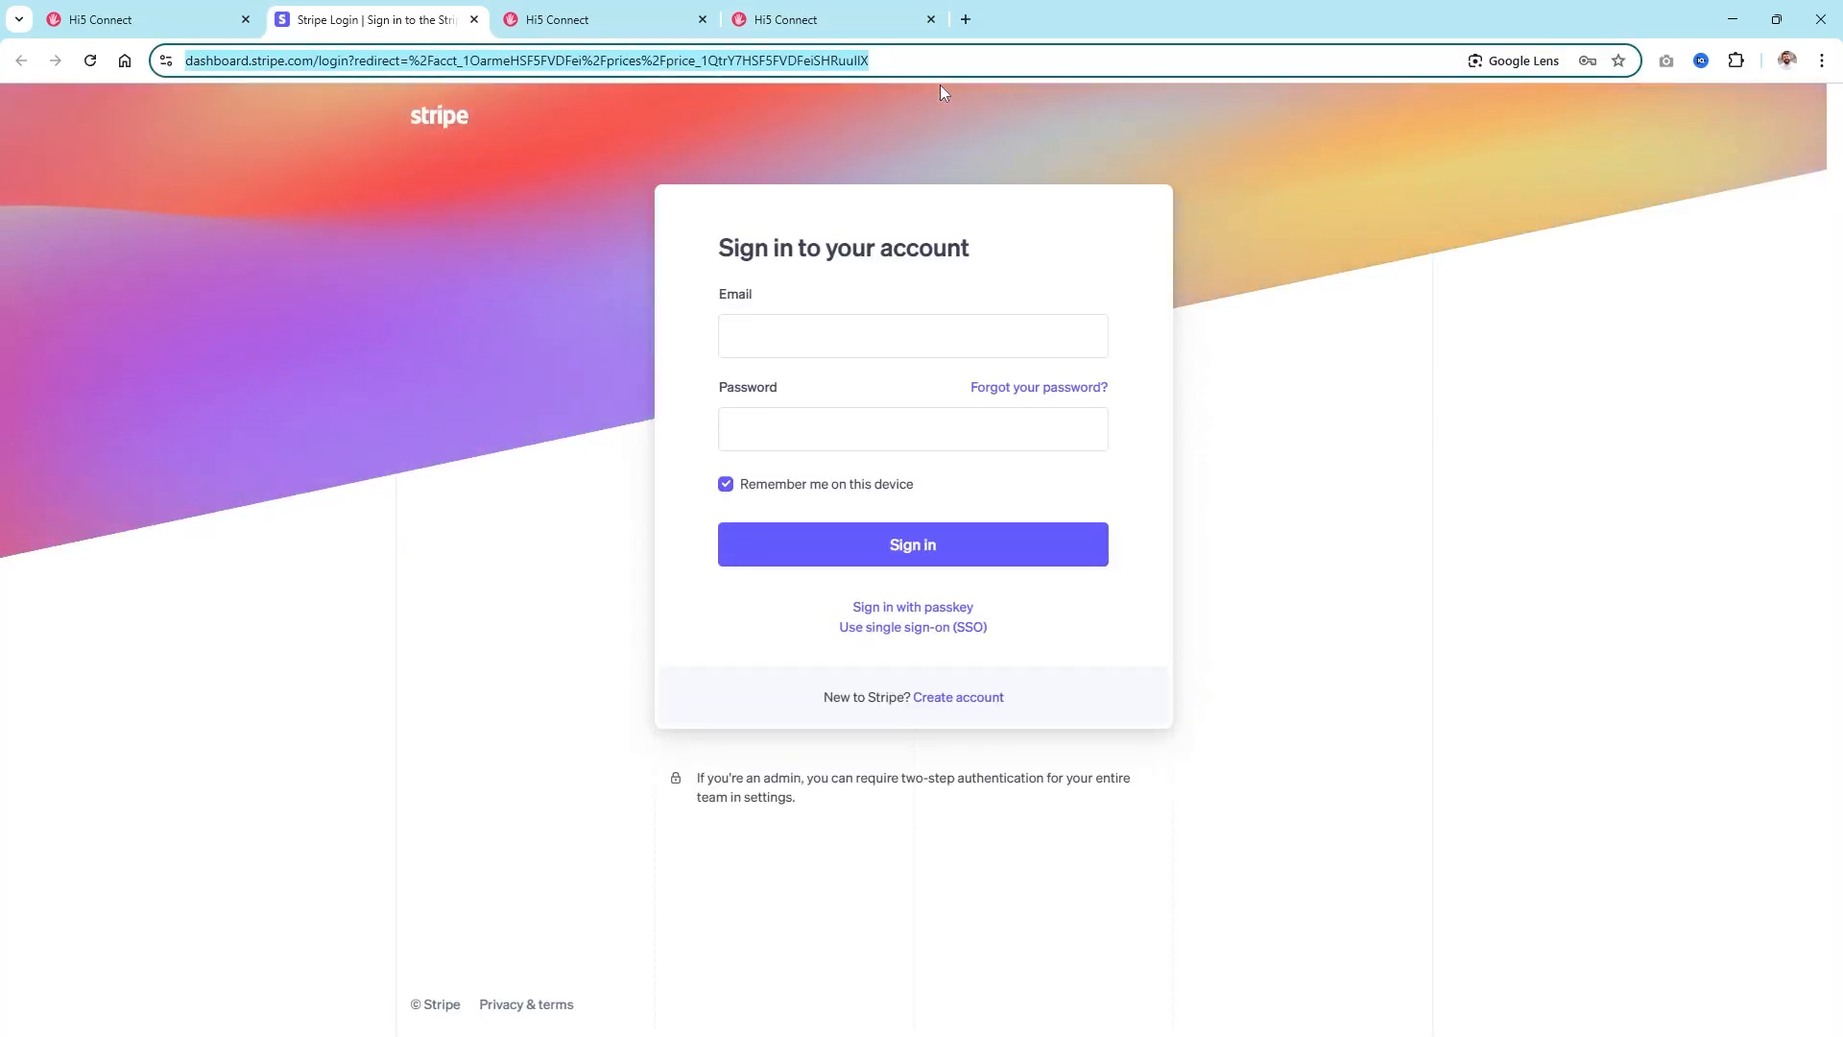
left_click(473, 19)
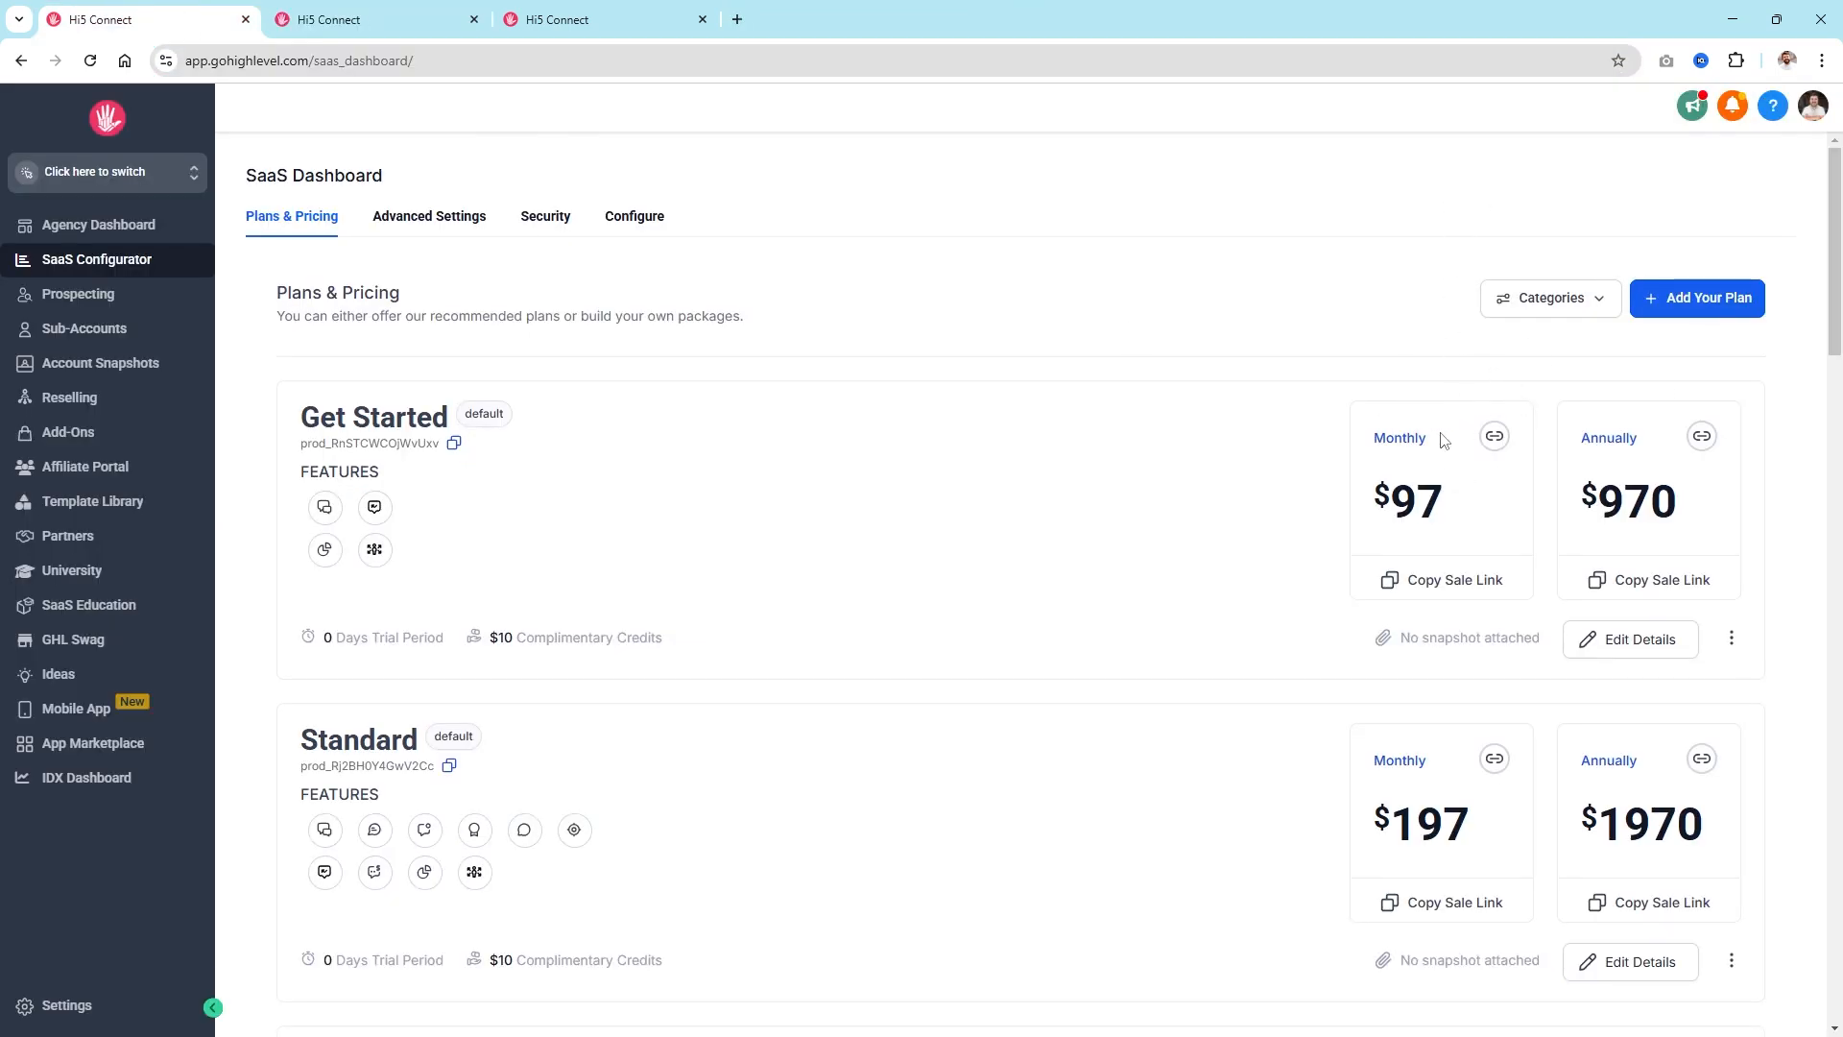
left_click(1491, 590)
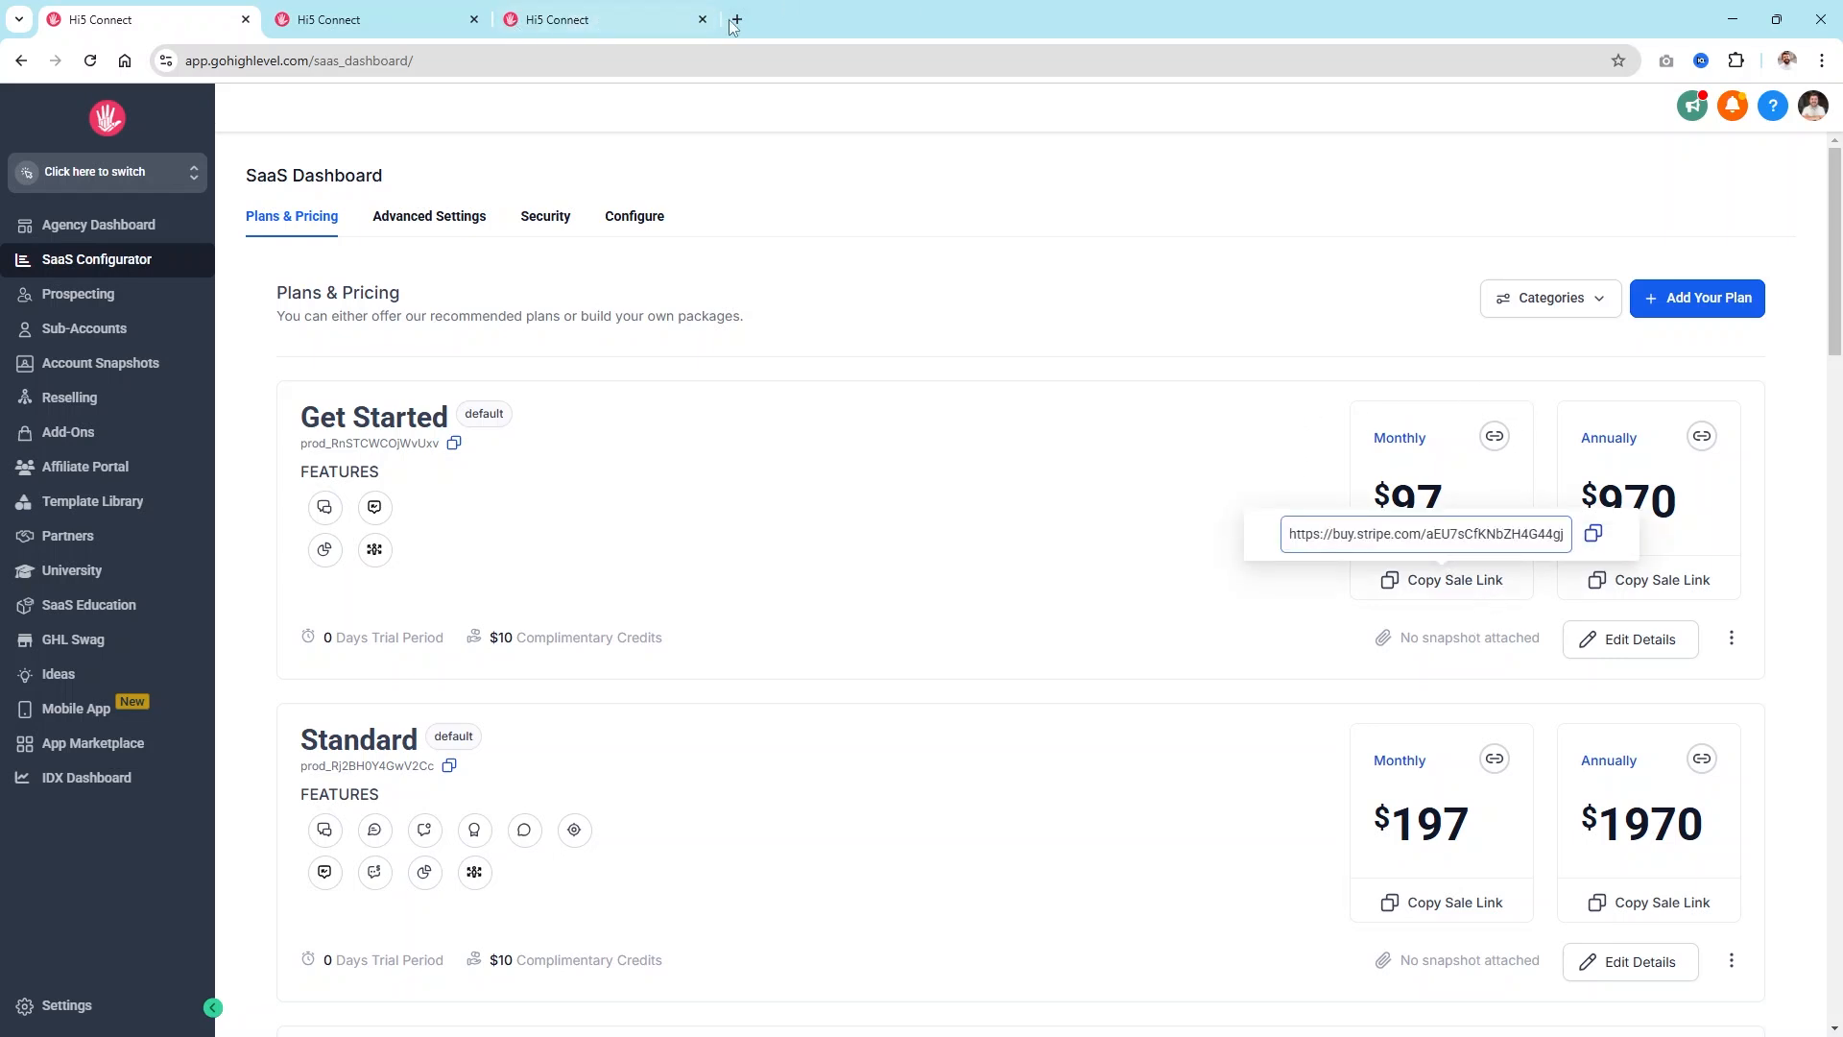
left_click(736, 19)
type("ghl saas plan setup clip")
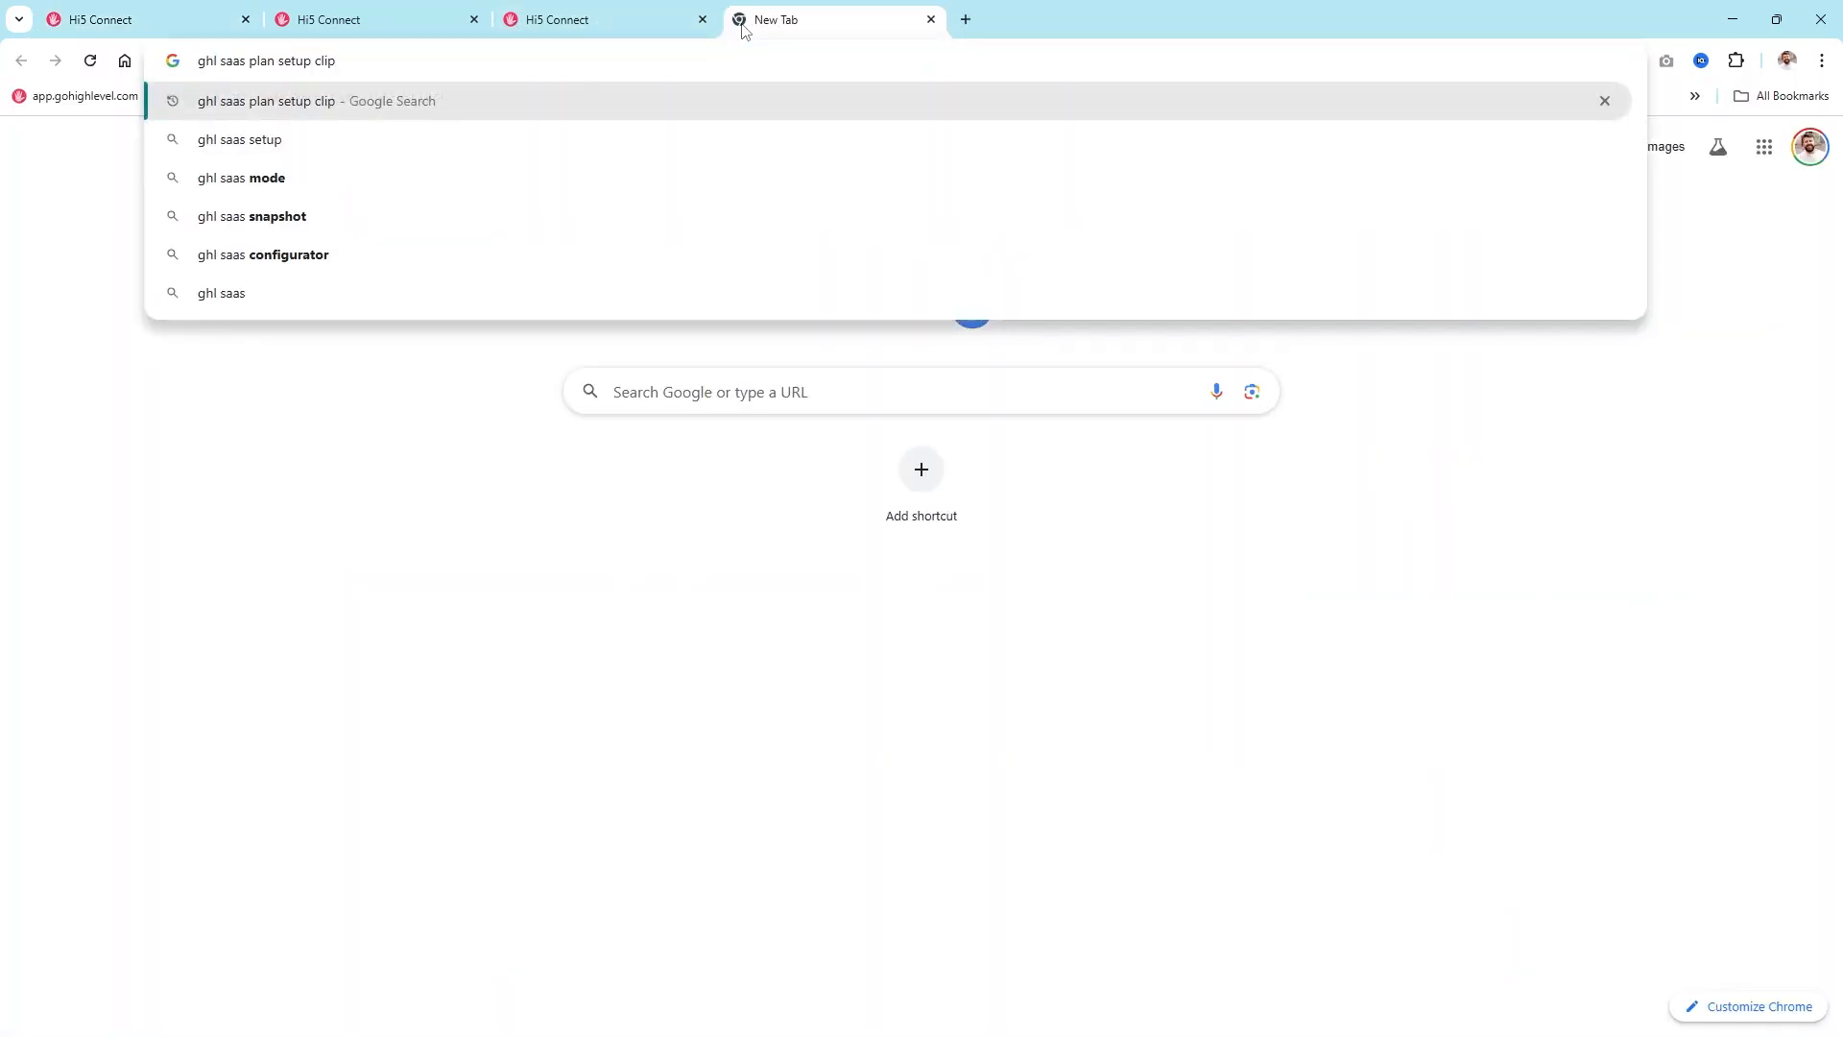
key("Escape")
left_click(931, 19)
Step: Copy the Get Started plan's monthly sale link, open its Stripe checkout page in a new tab, and close it after viewing
left_click(1593, 533)
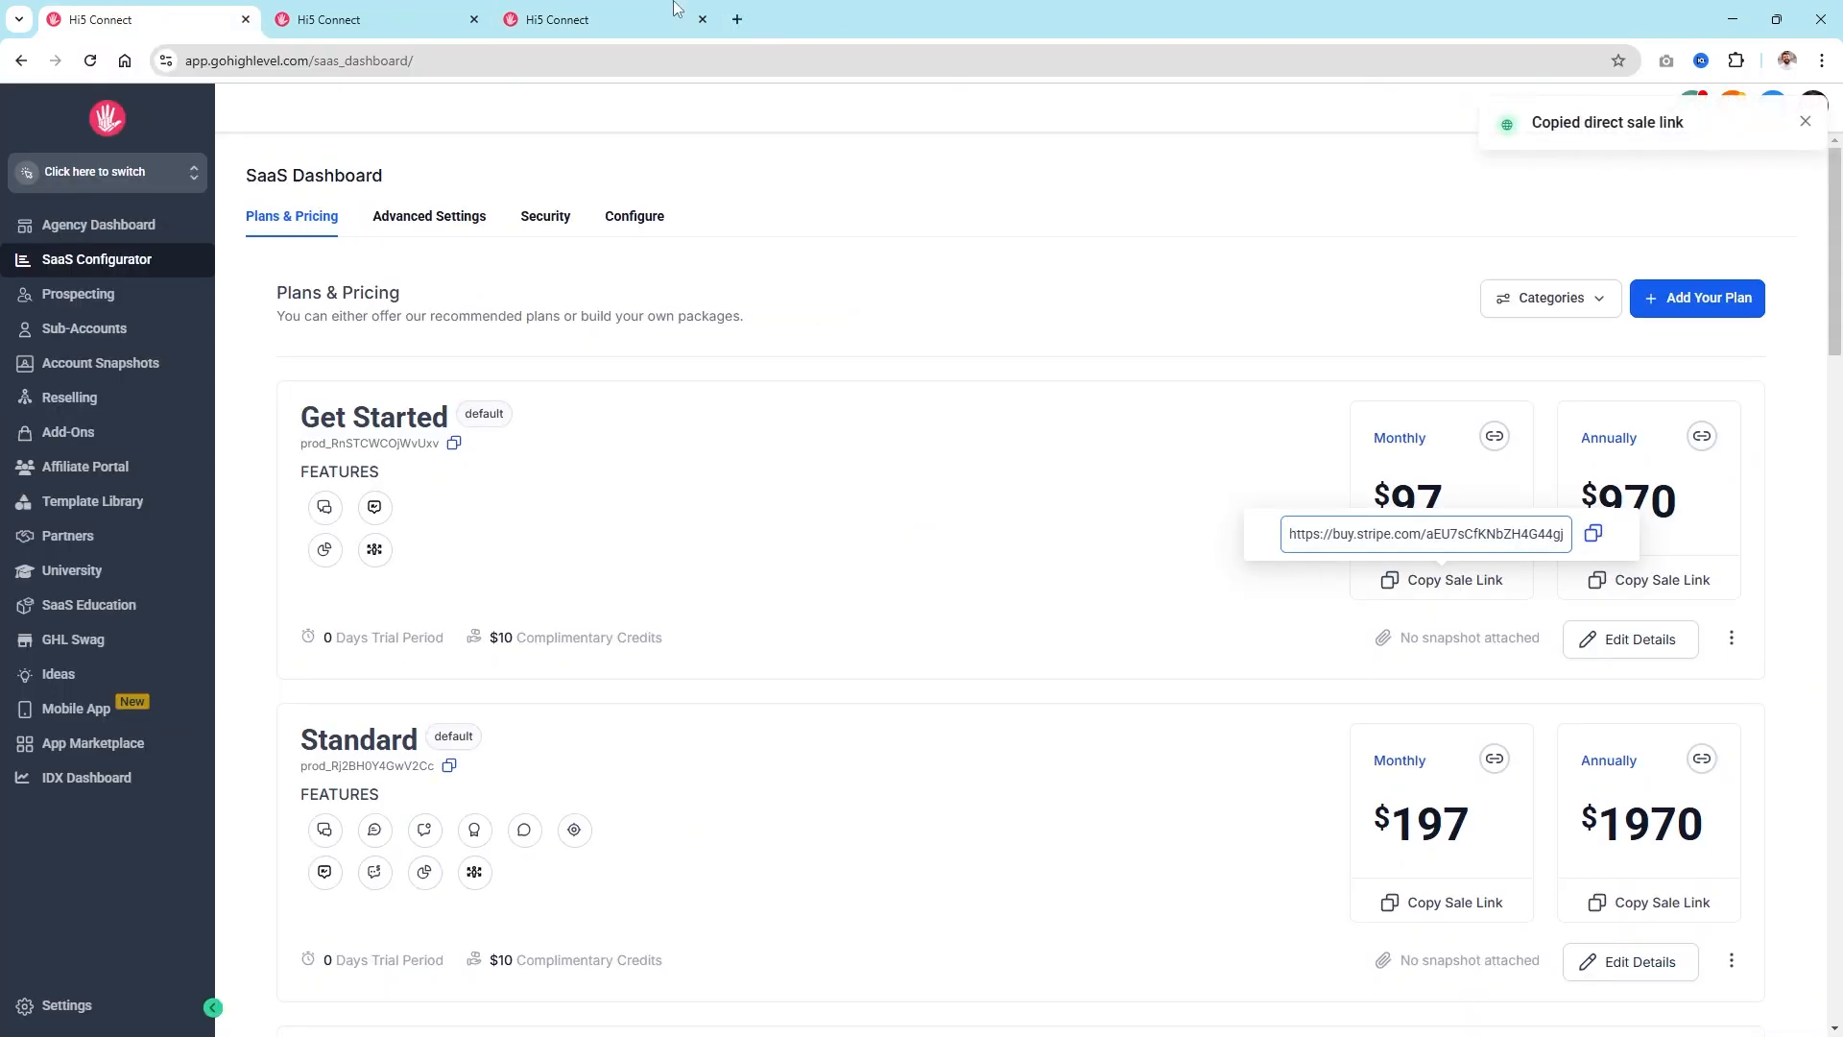
left_click(736, 19)
key("ctrl+v")
key("Return")
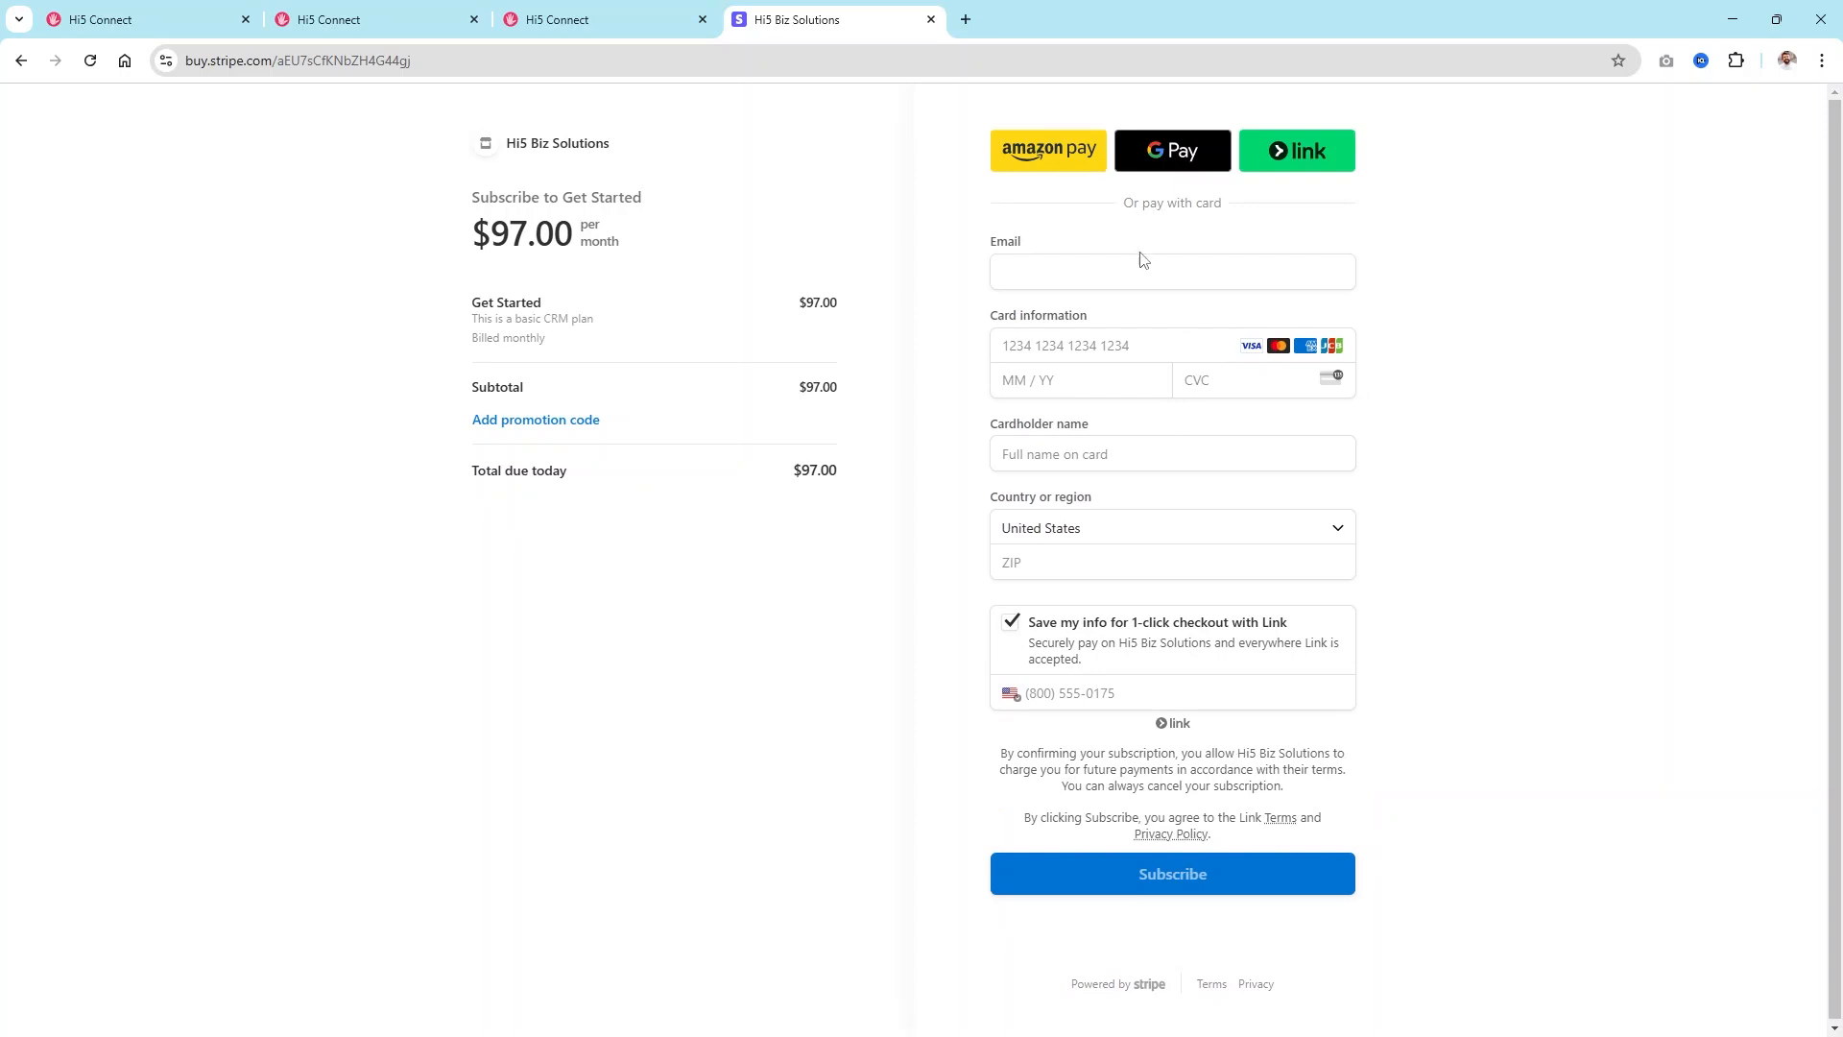
left_click(930, 20)
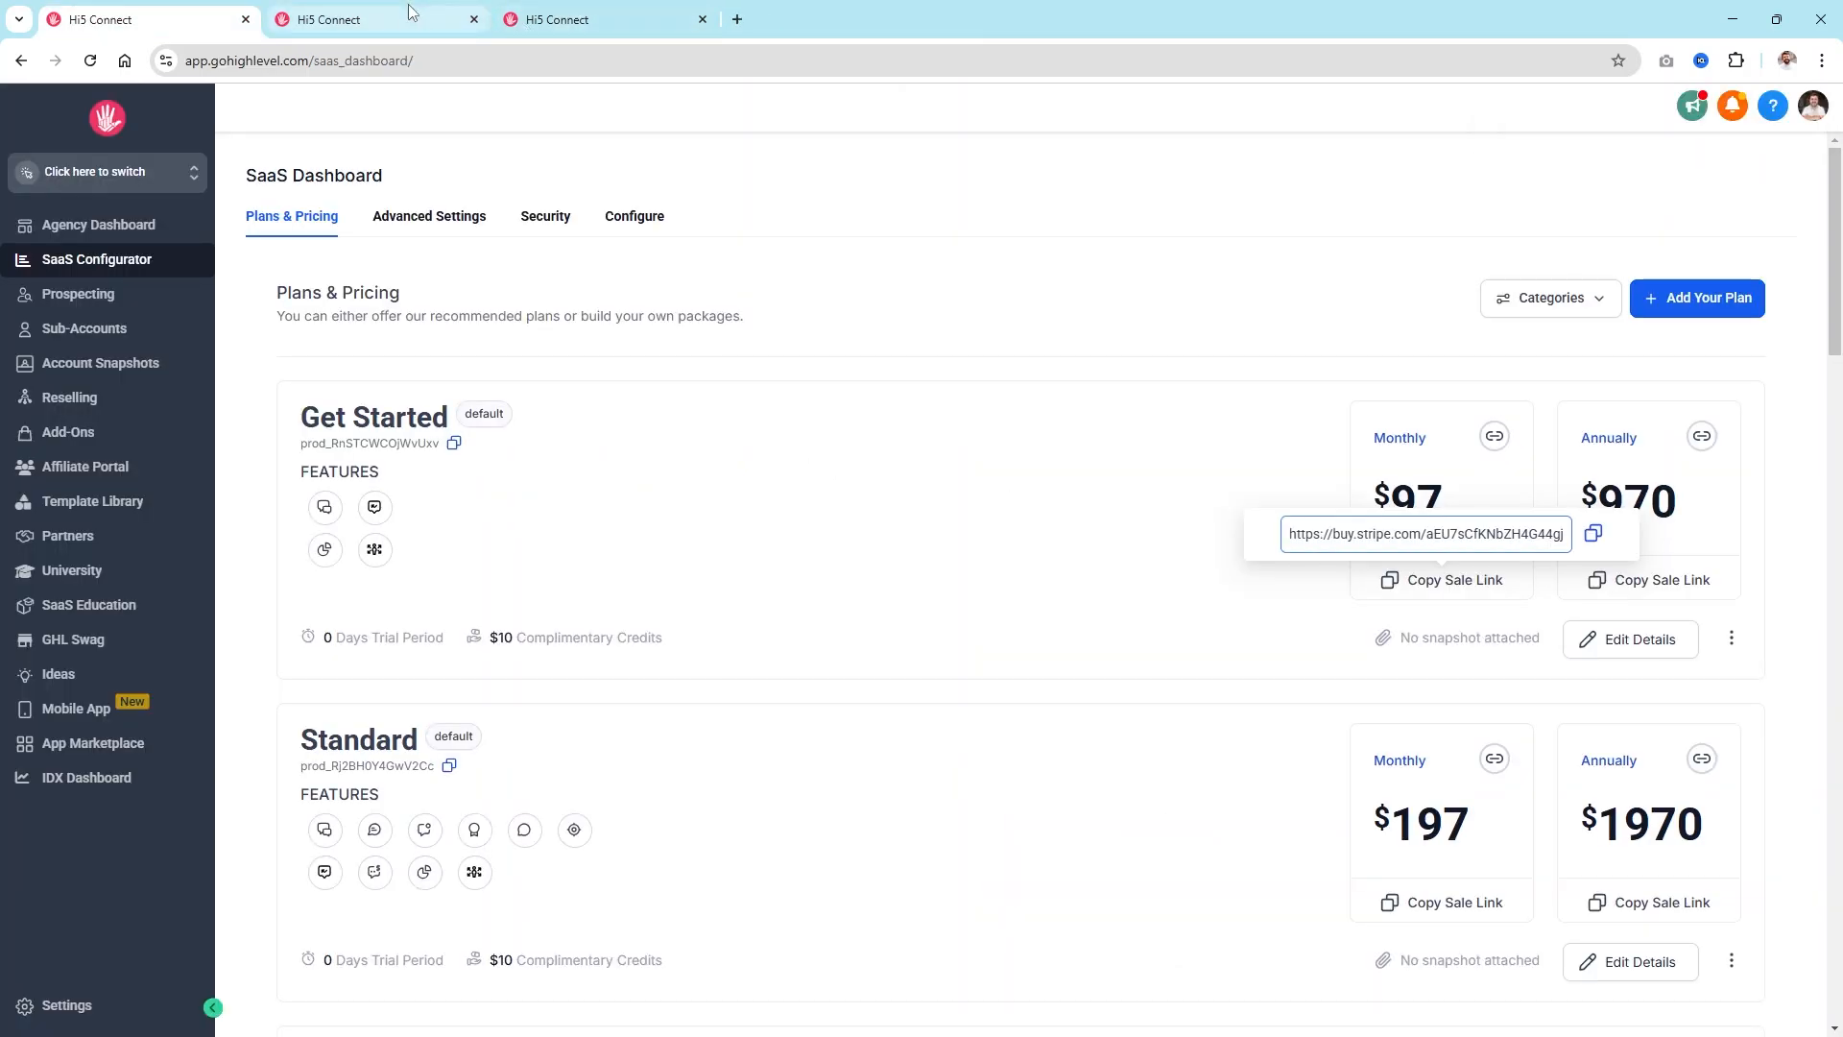
Step: Delete the Get Started plan, confirming with the word "Delete", and return to the SaaS Dashboard's plan list
left_click(1731, 638)
left_click(1632, 639)
left_click(858, 678)
type("Delete")
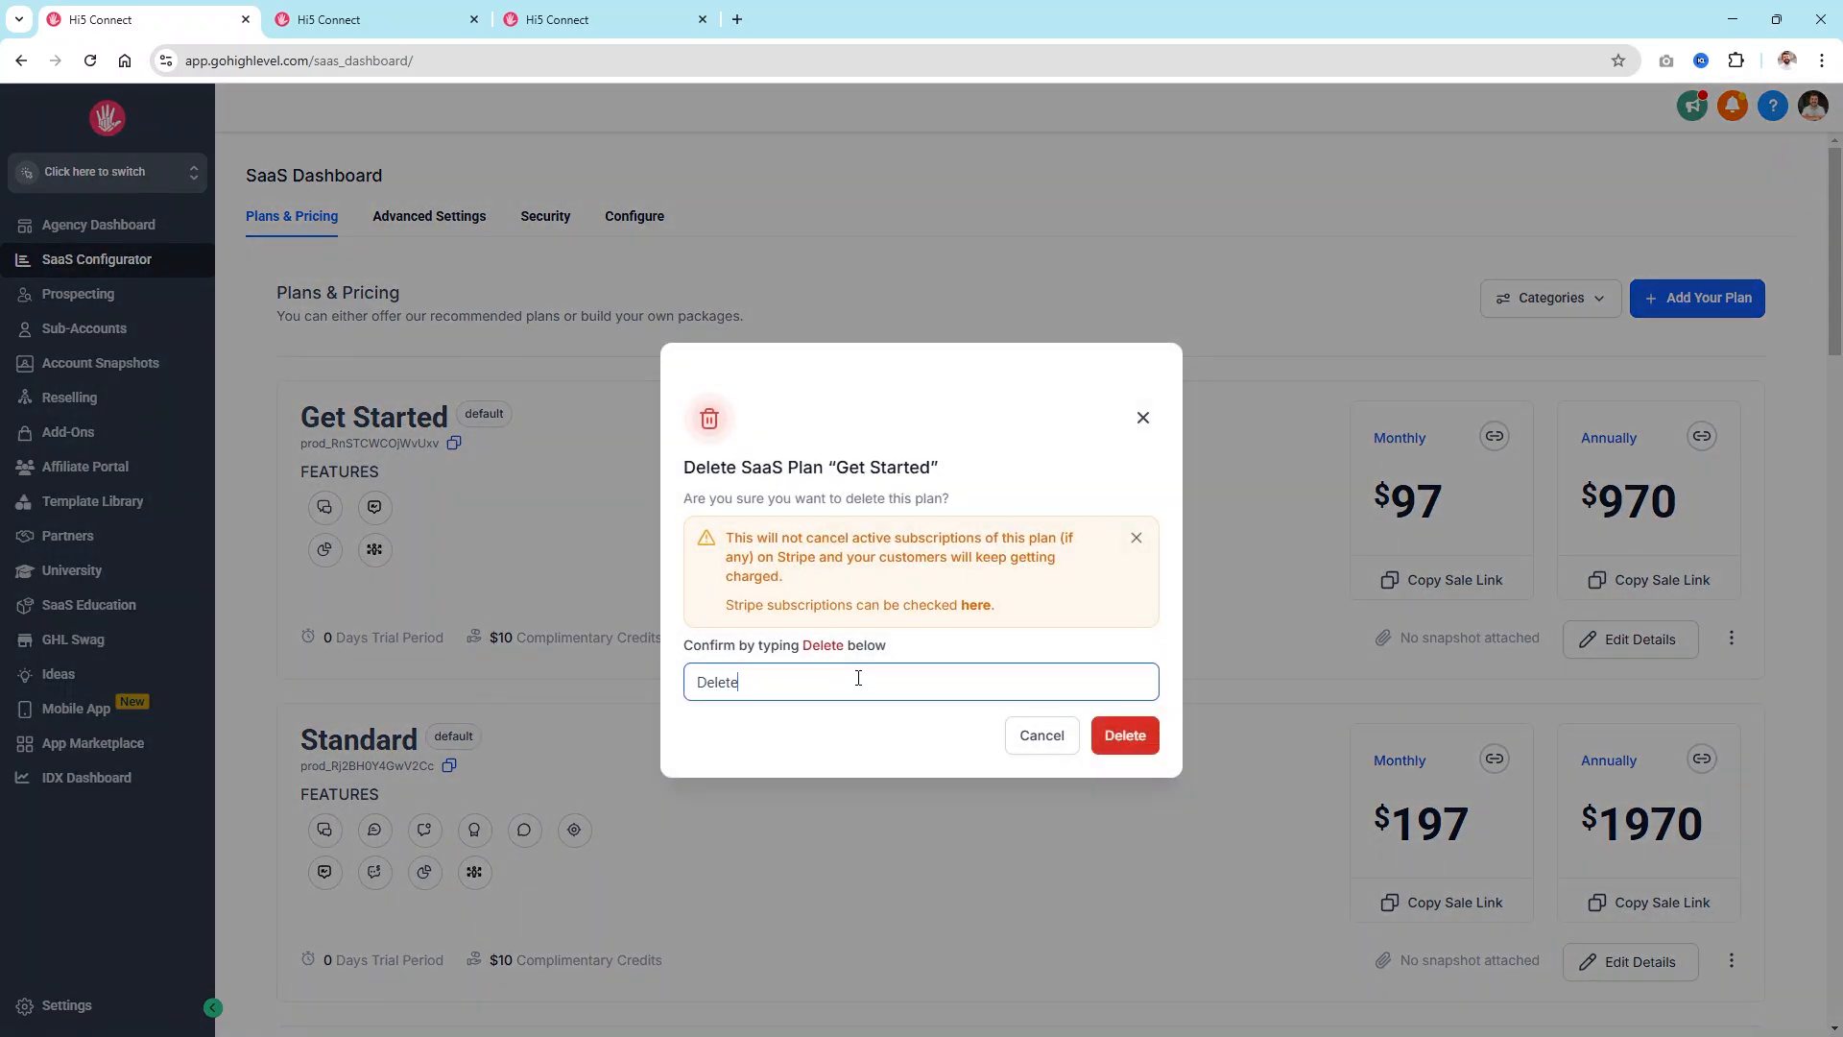
left_click(1156, 750)
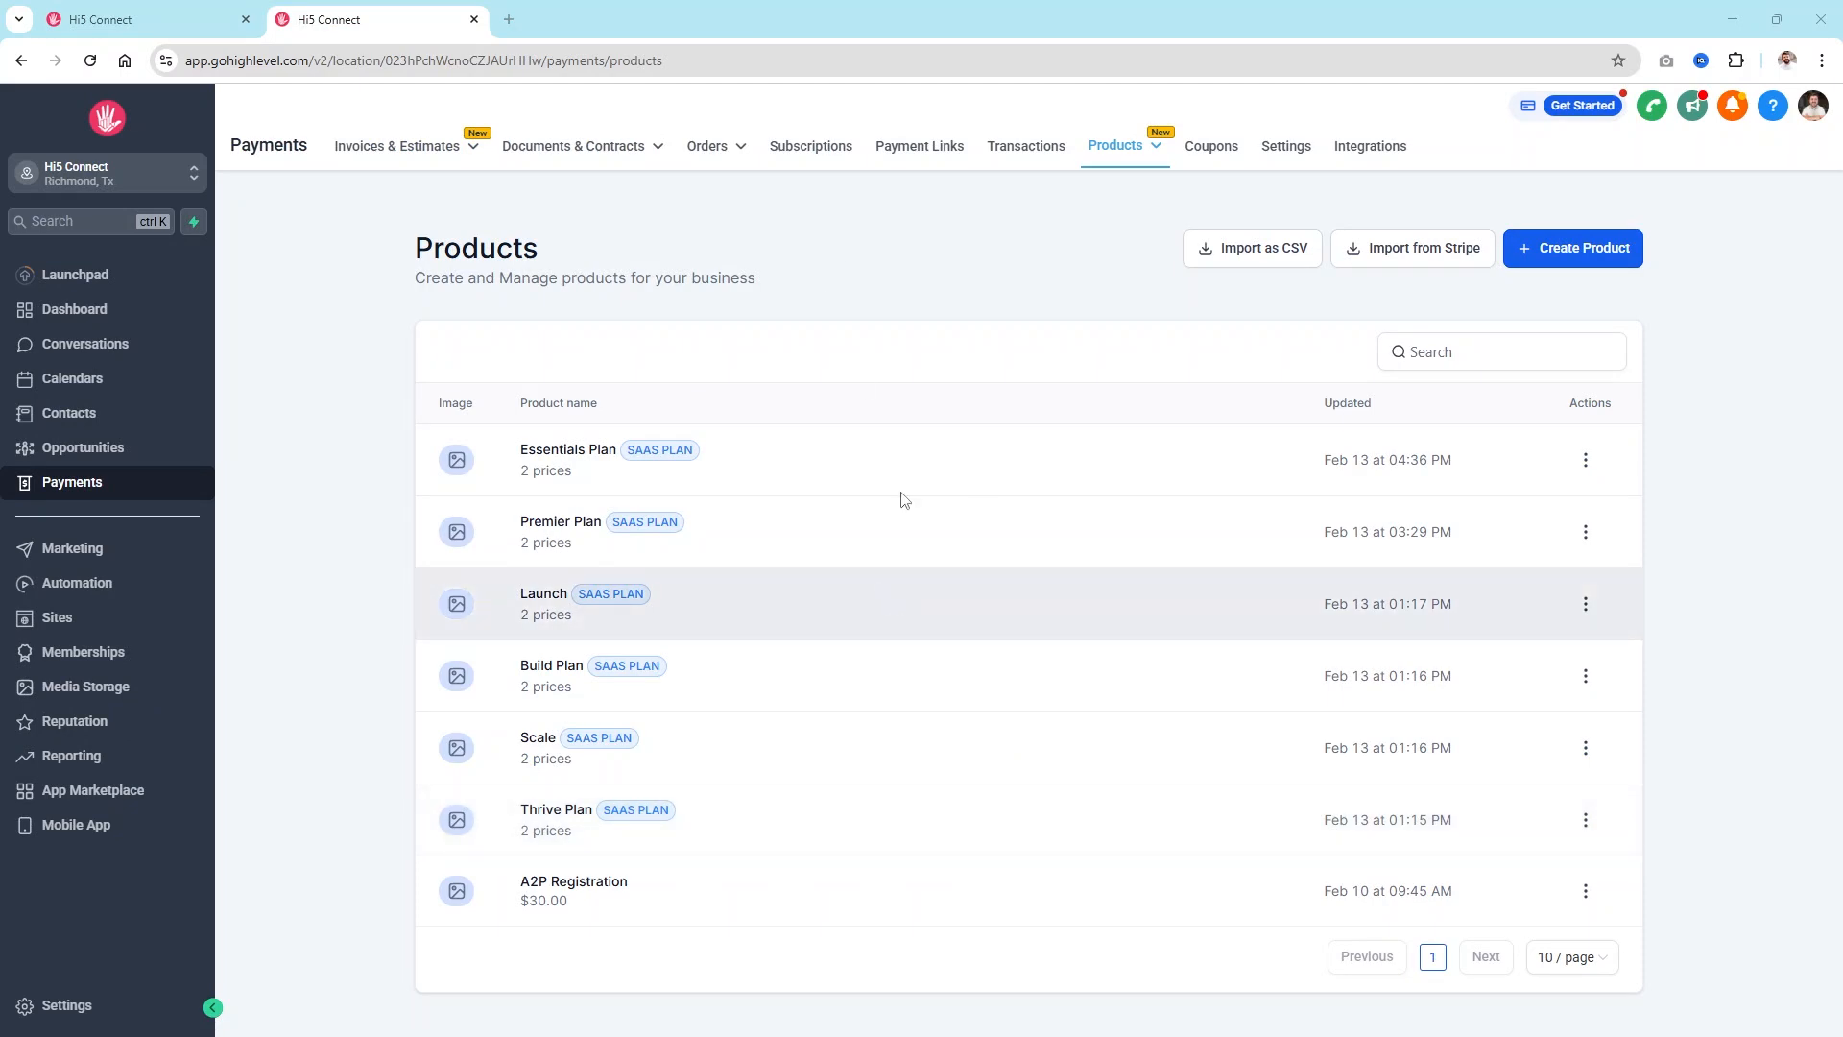
left_click(144, 20)
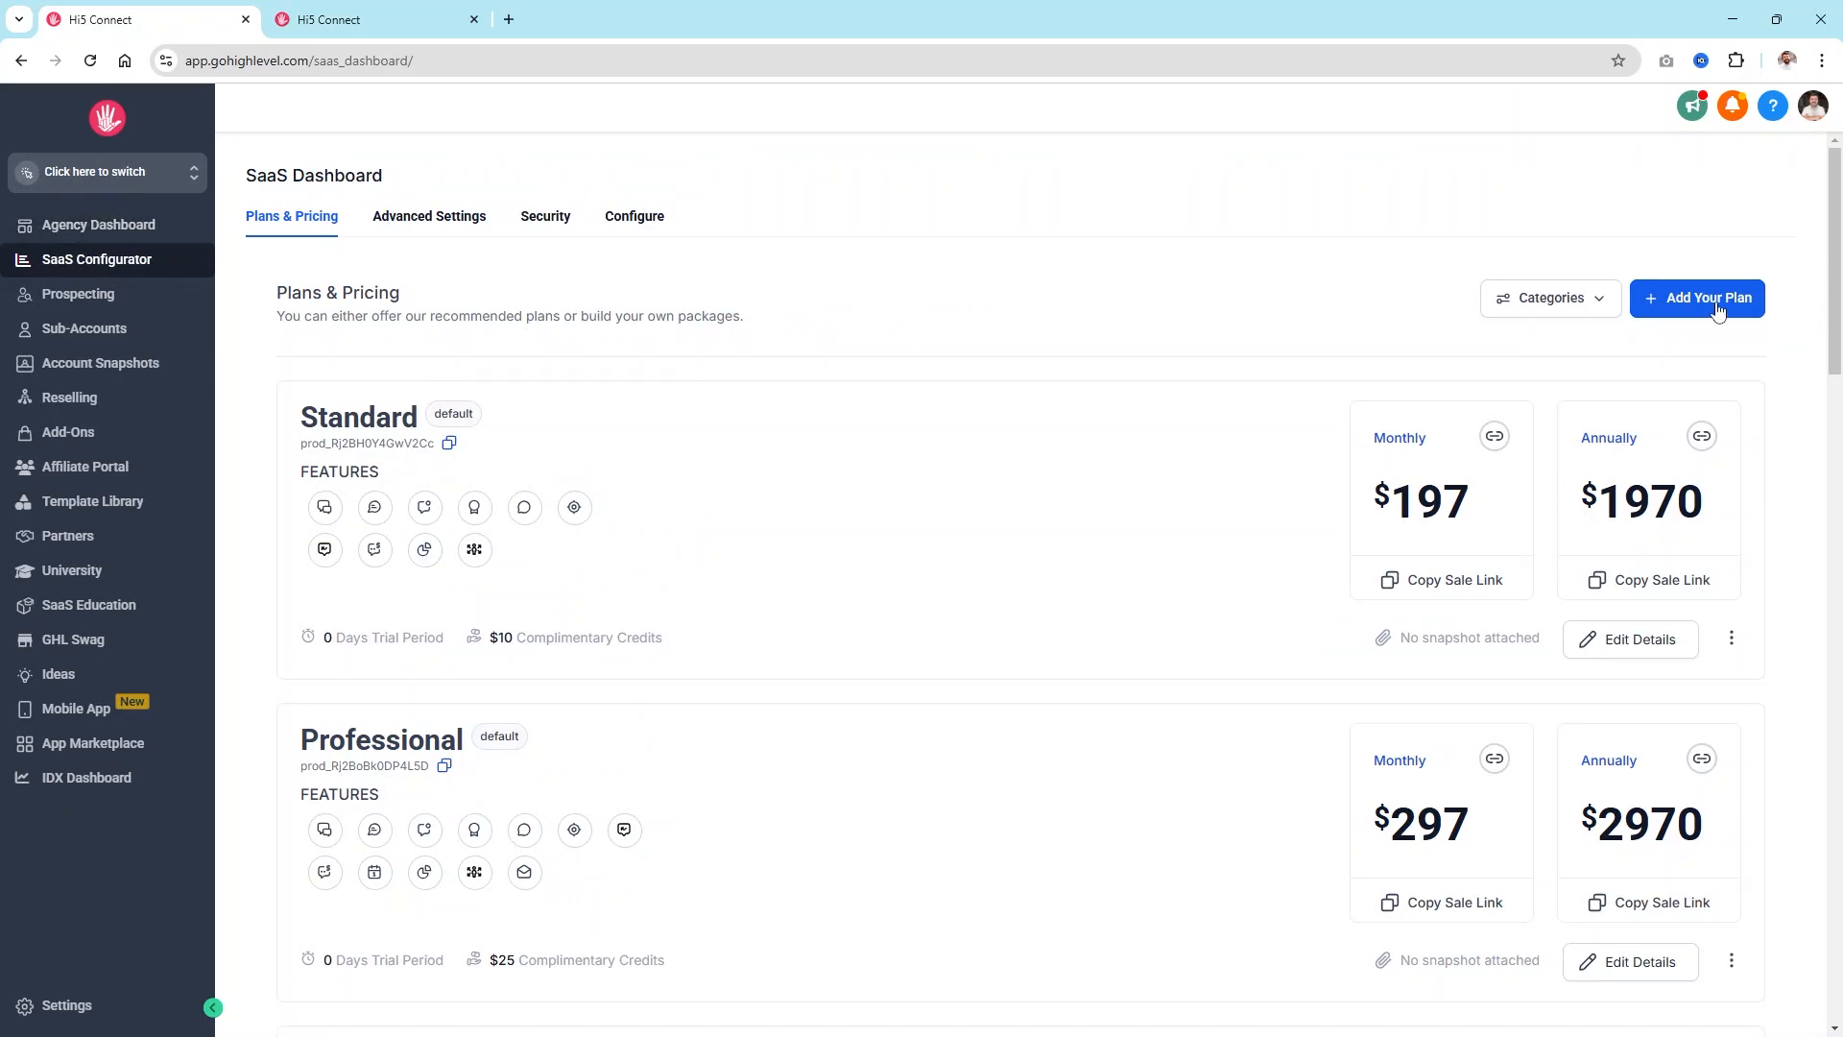
Step: Start adding a plan from the SaaS Dashboard, choosing Hi5 Connect as the location, and proceed to its Products page
left_click(1717, 306)
left_click(761, 535)
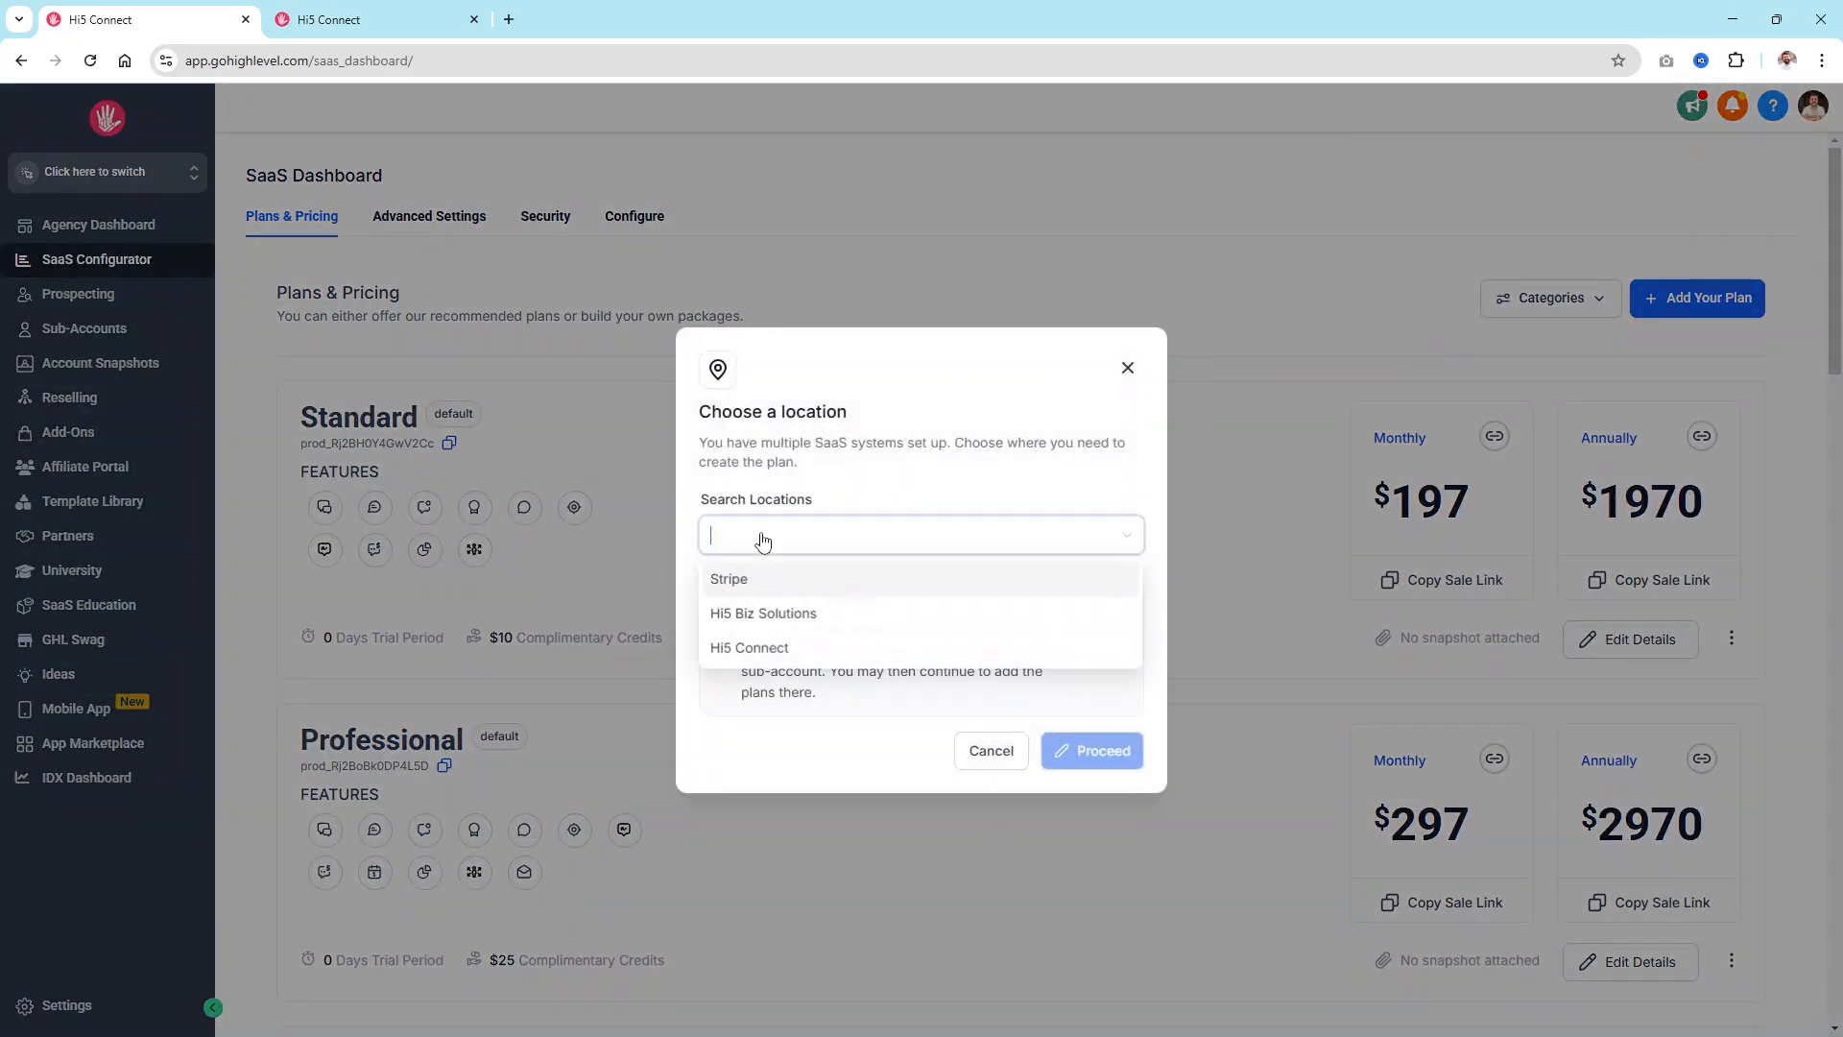
left_click(737, 649)
left_click(1062, 763)
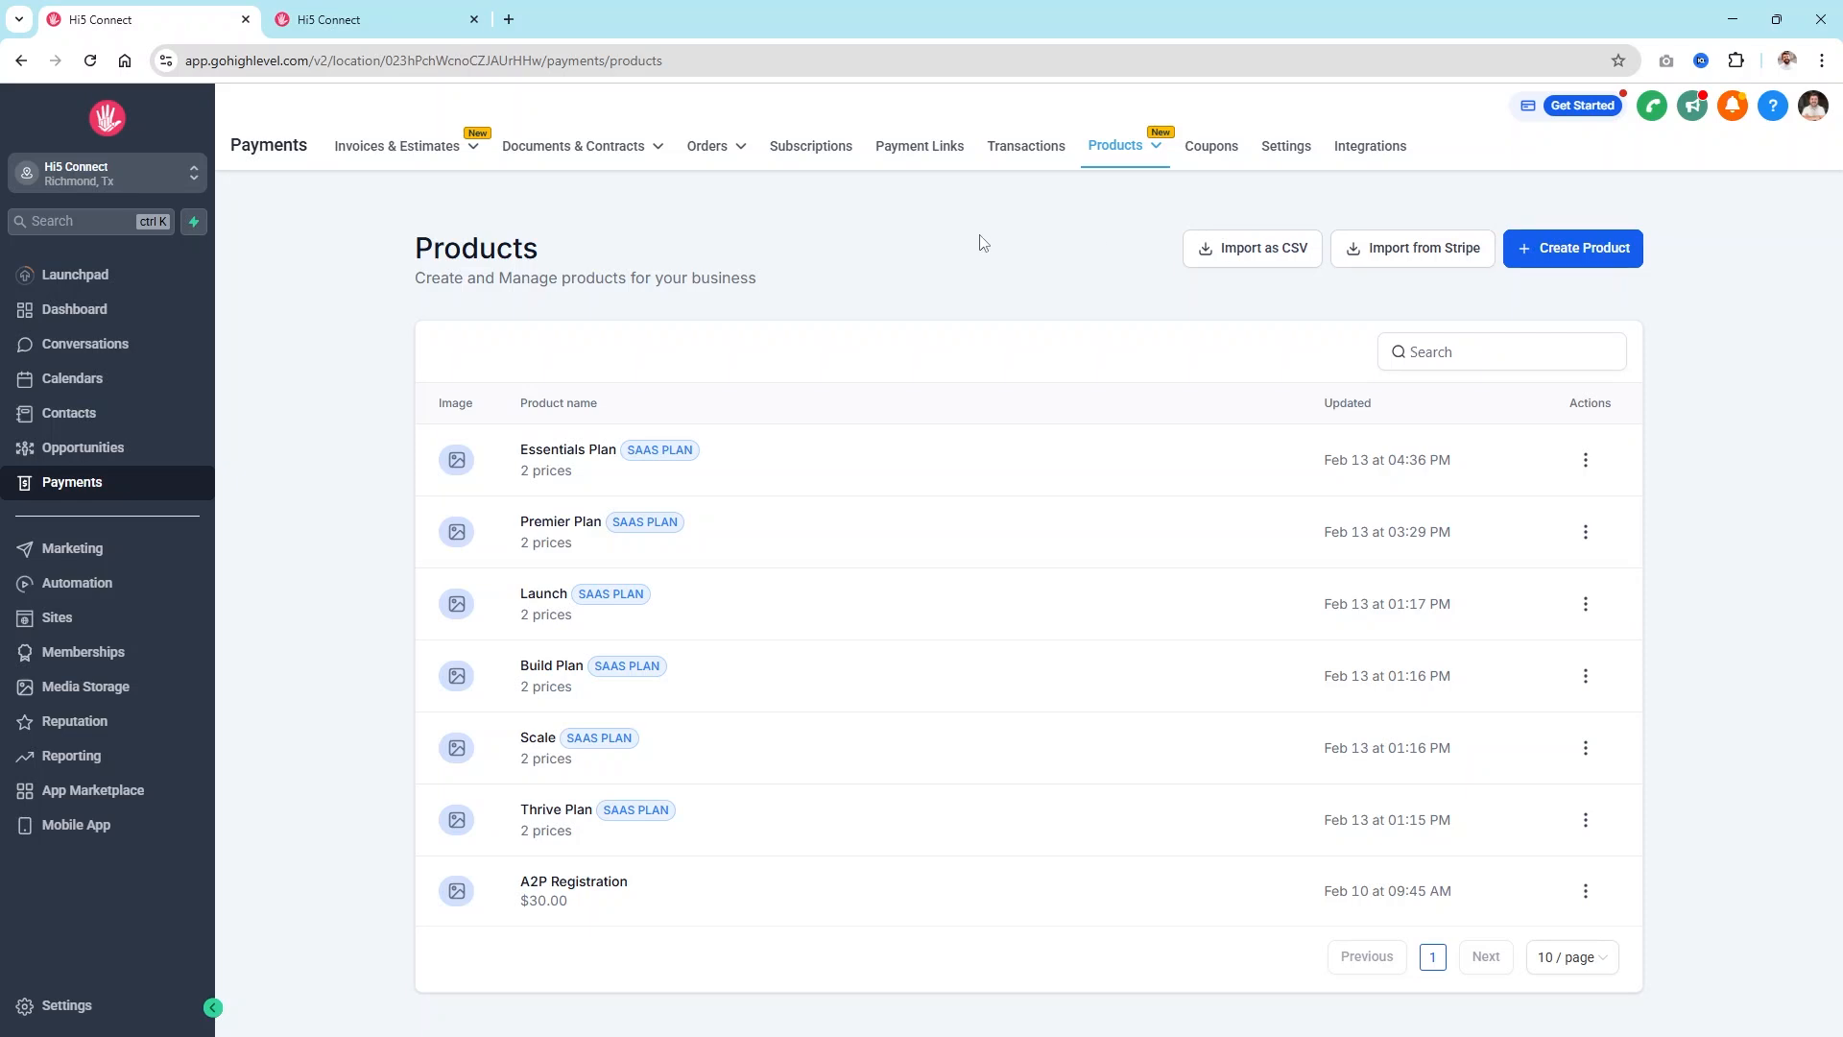
Step: Start a new product, exclude it from the online store and set it as a SaaS product
left_click(1556, 260)
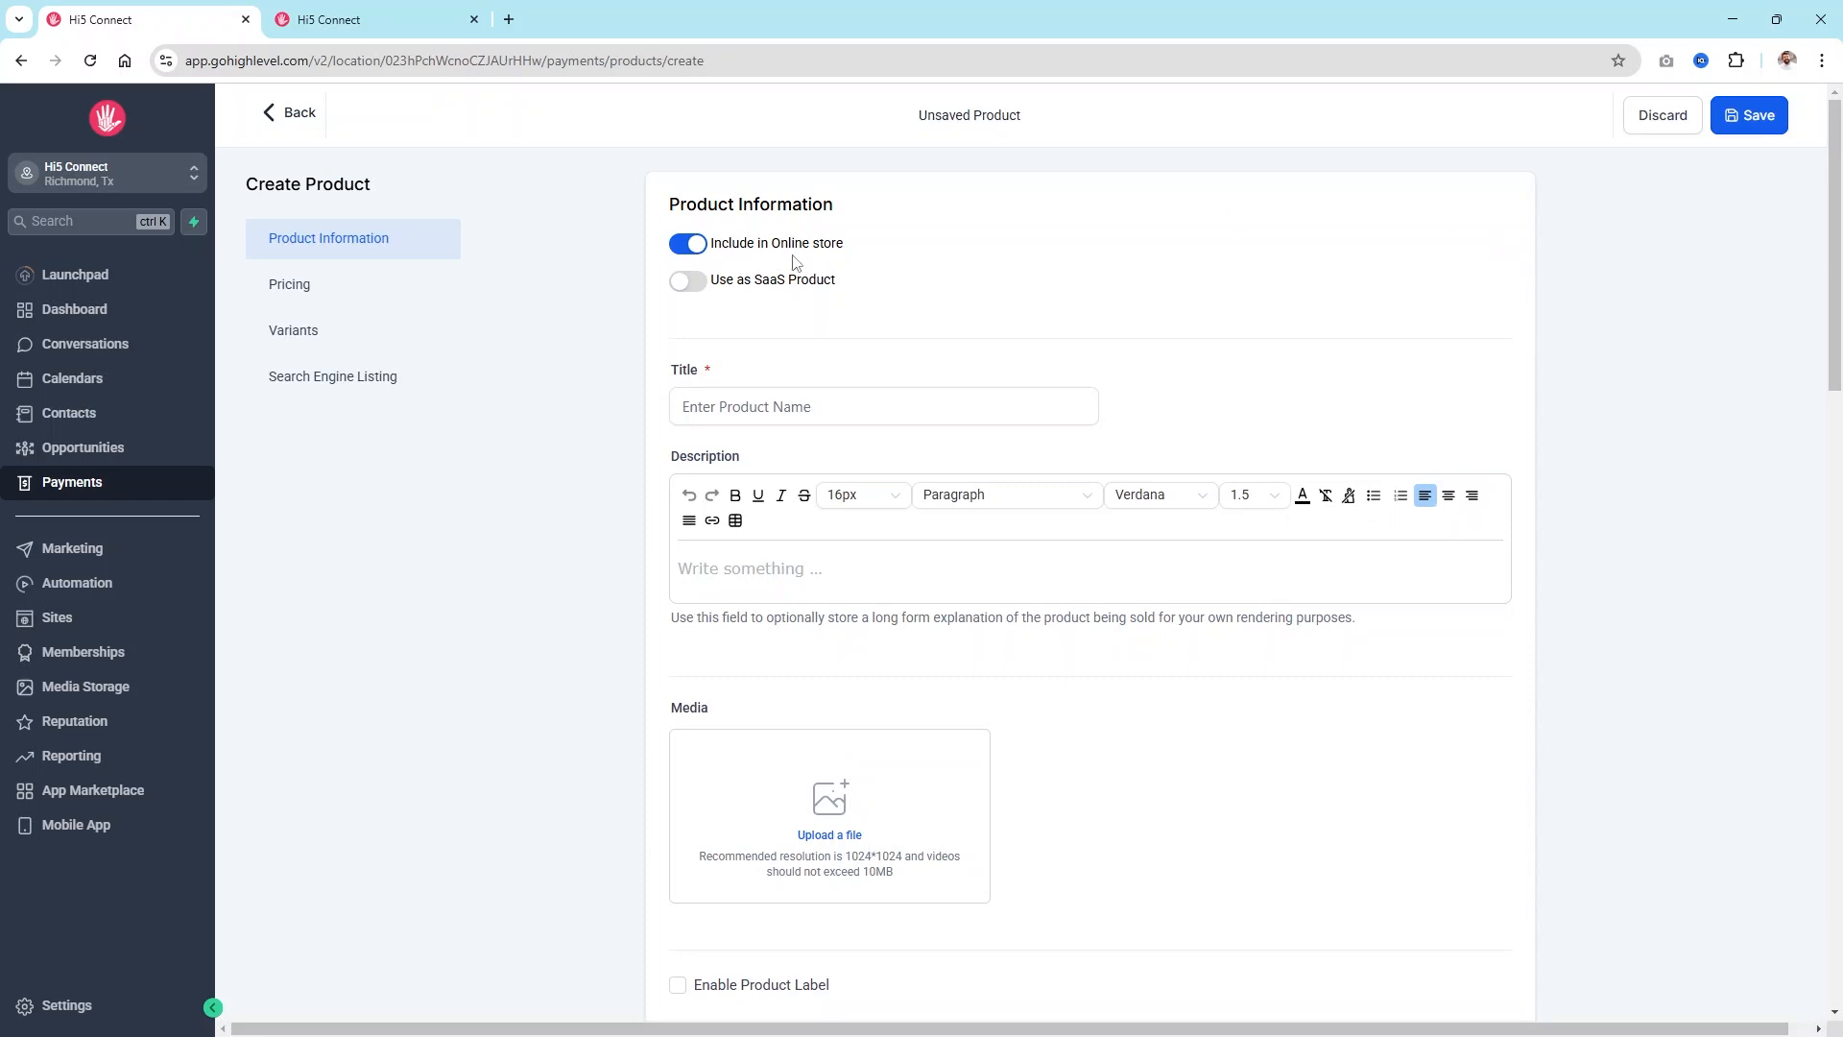
left_click(695, 247)
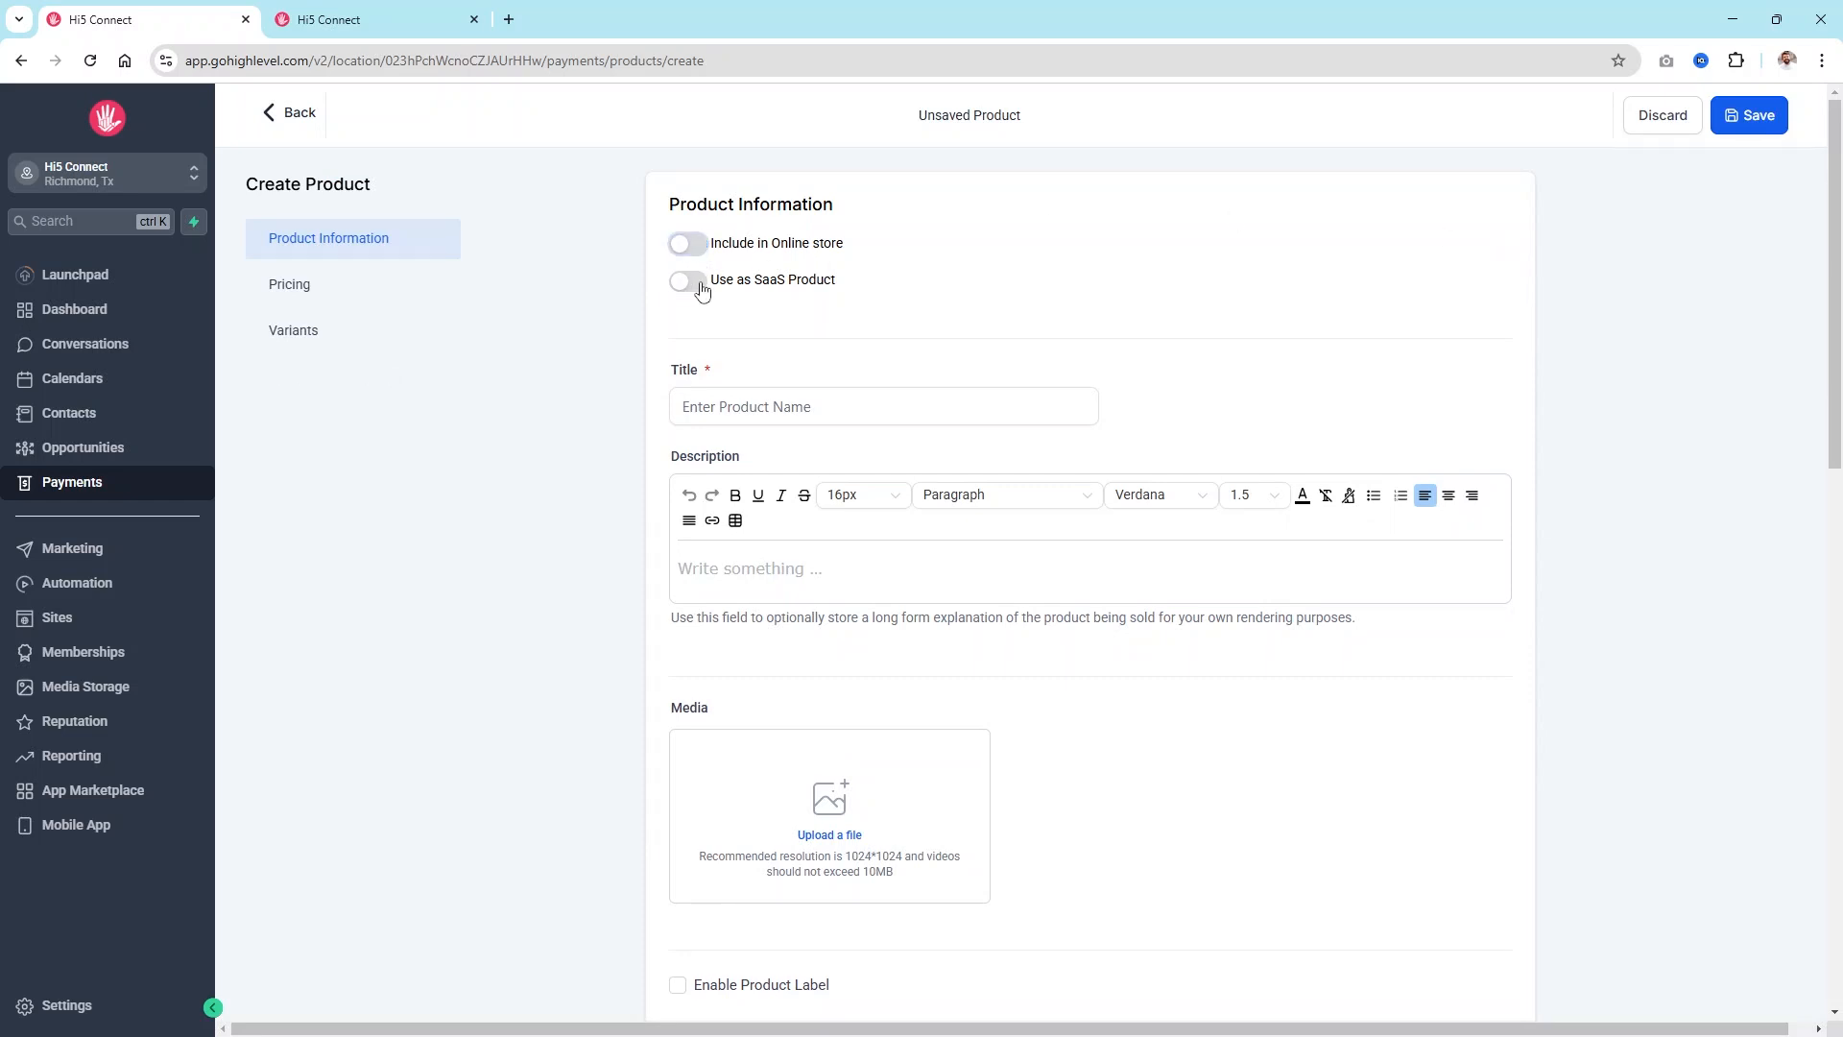
left_click(692, 286)
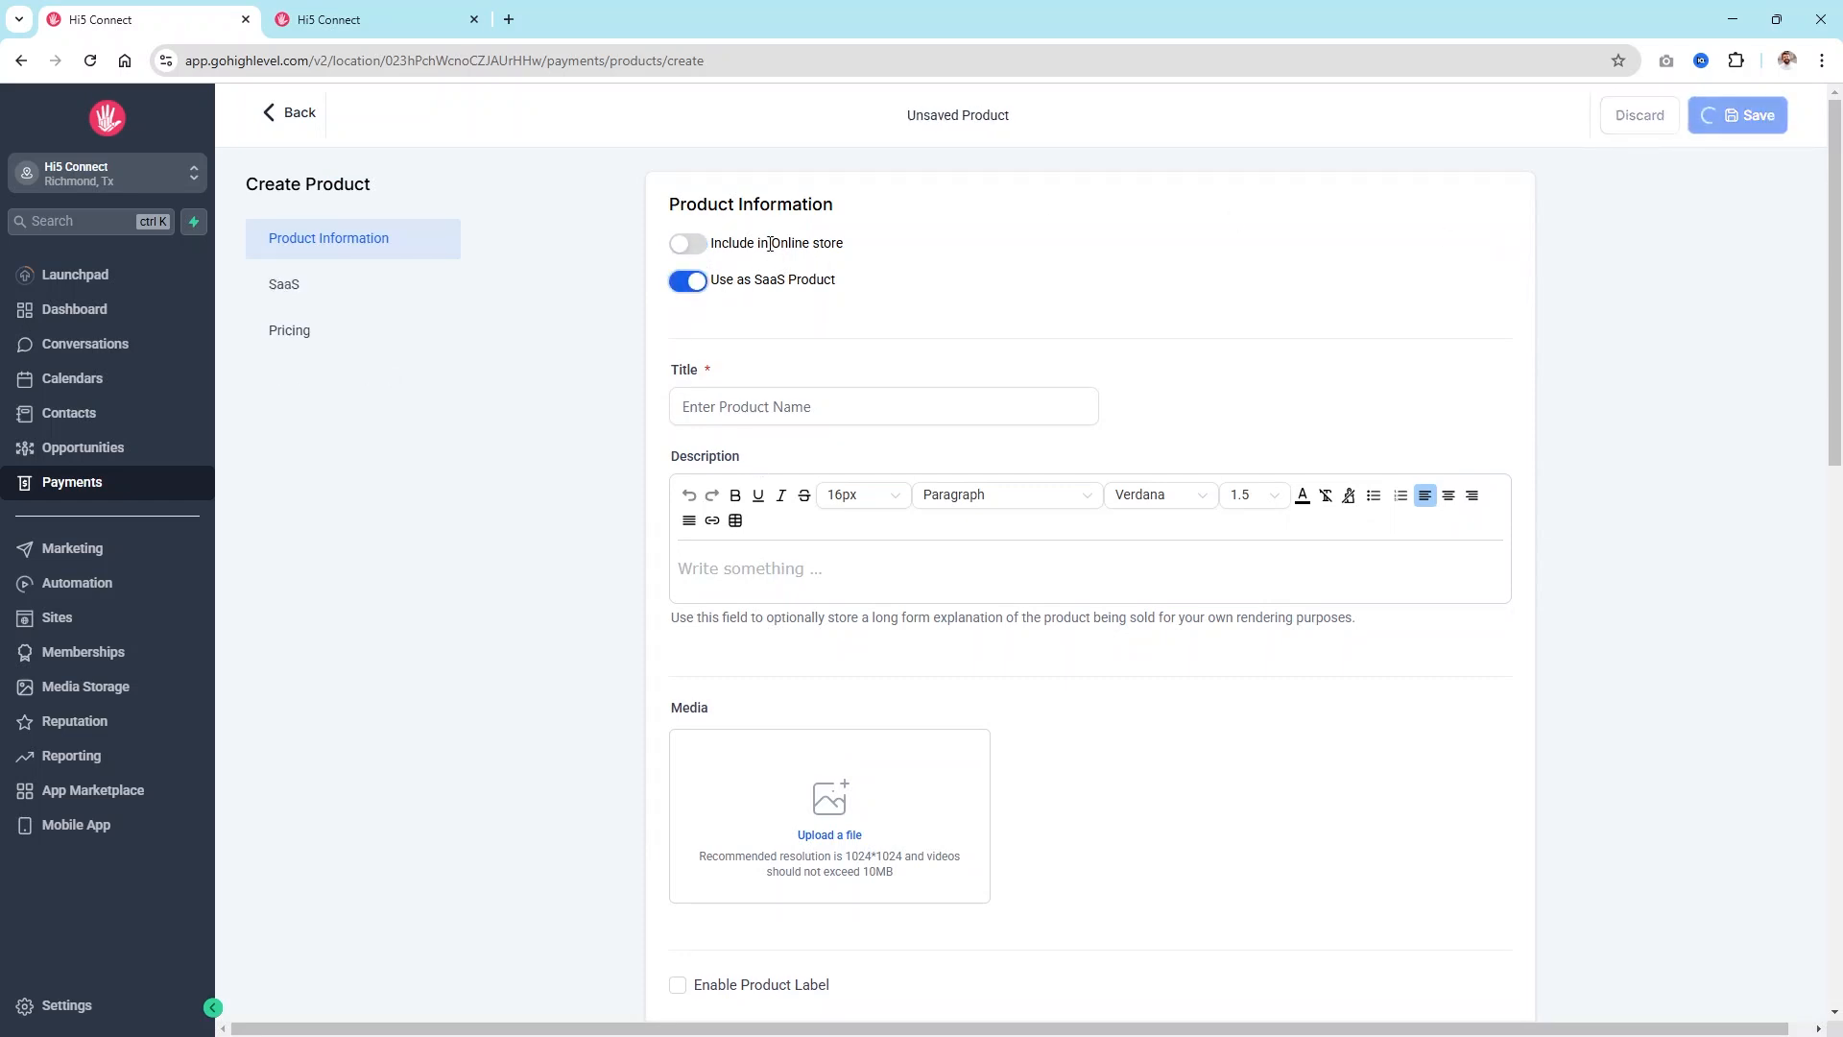
left_click_drag(858, 249, 707, 254)
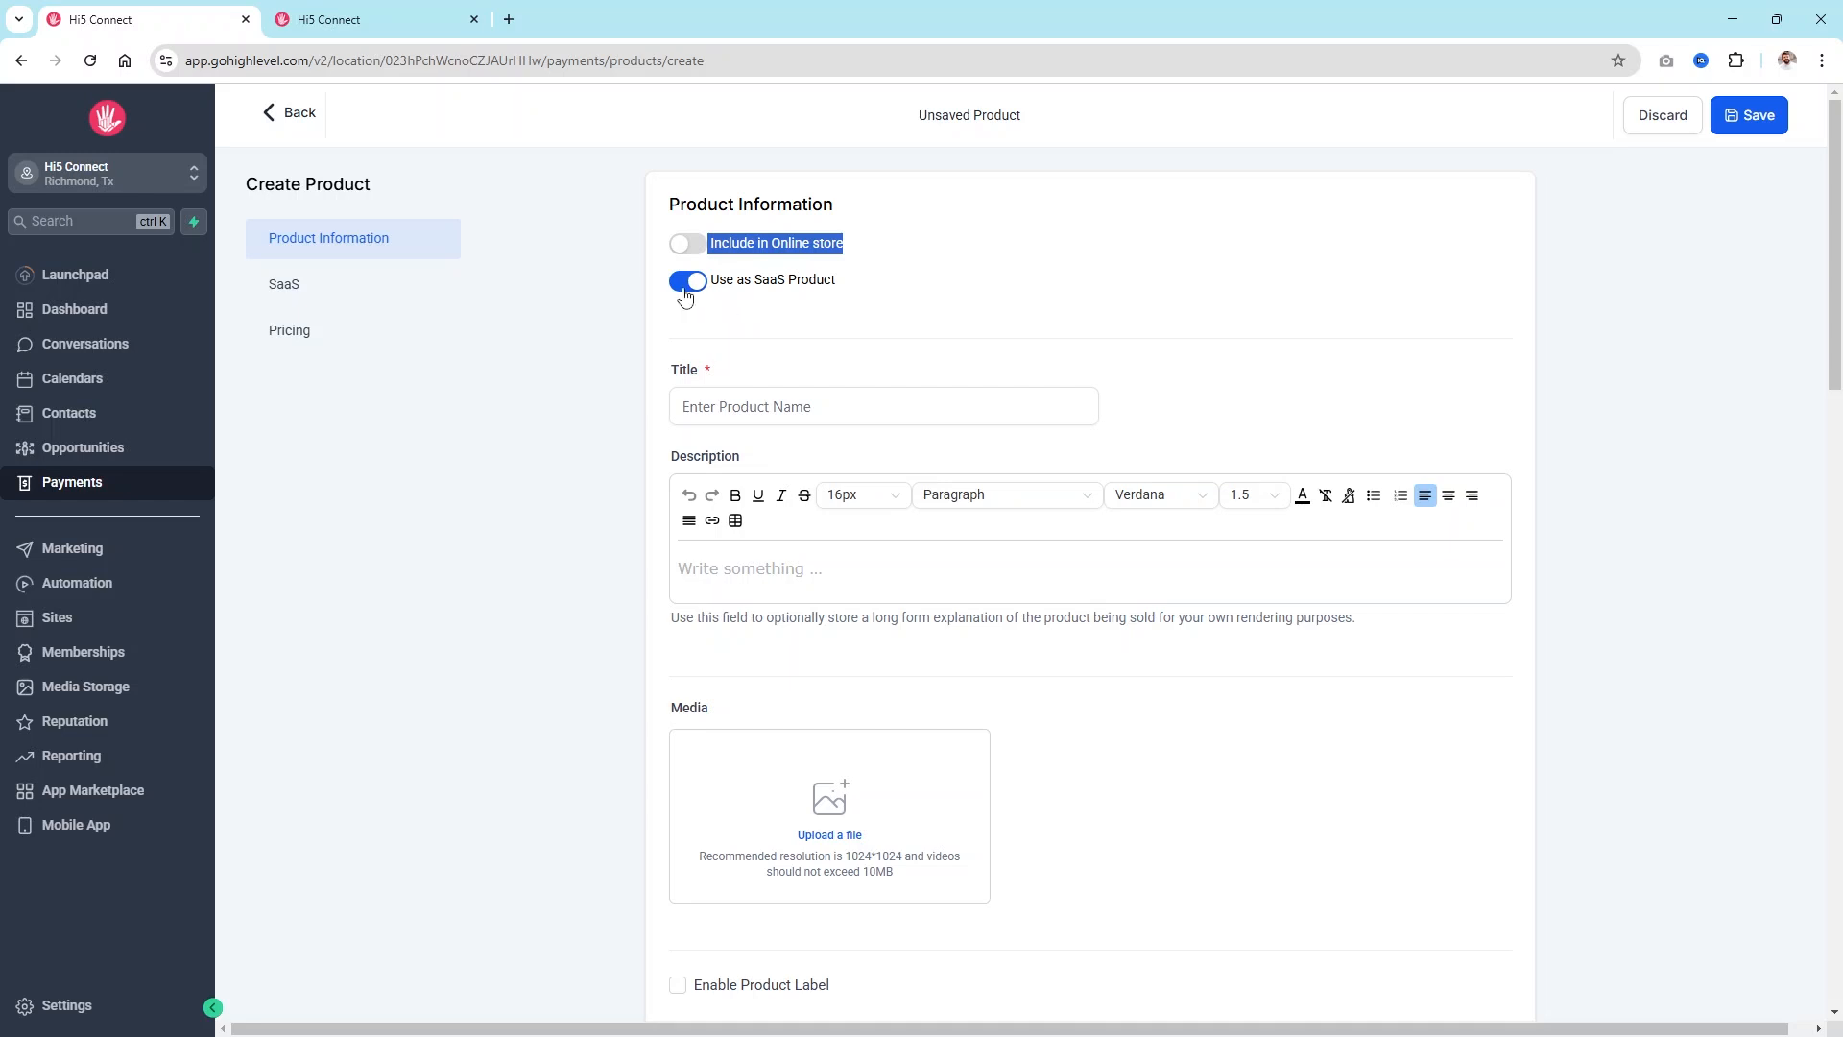
scroll(864, 290, "down", 3)
scroll(814, 183, "up", 2)
Step: Title the new product "Sample Plan"
left_click(787, 348)
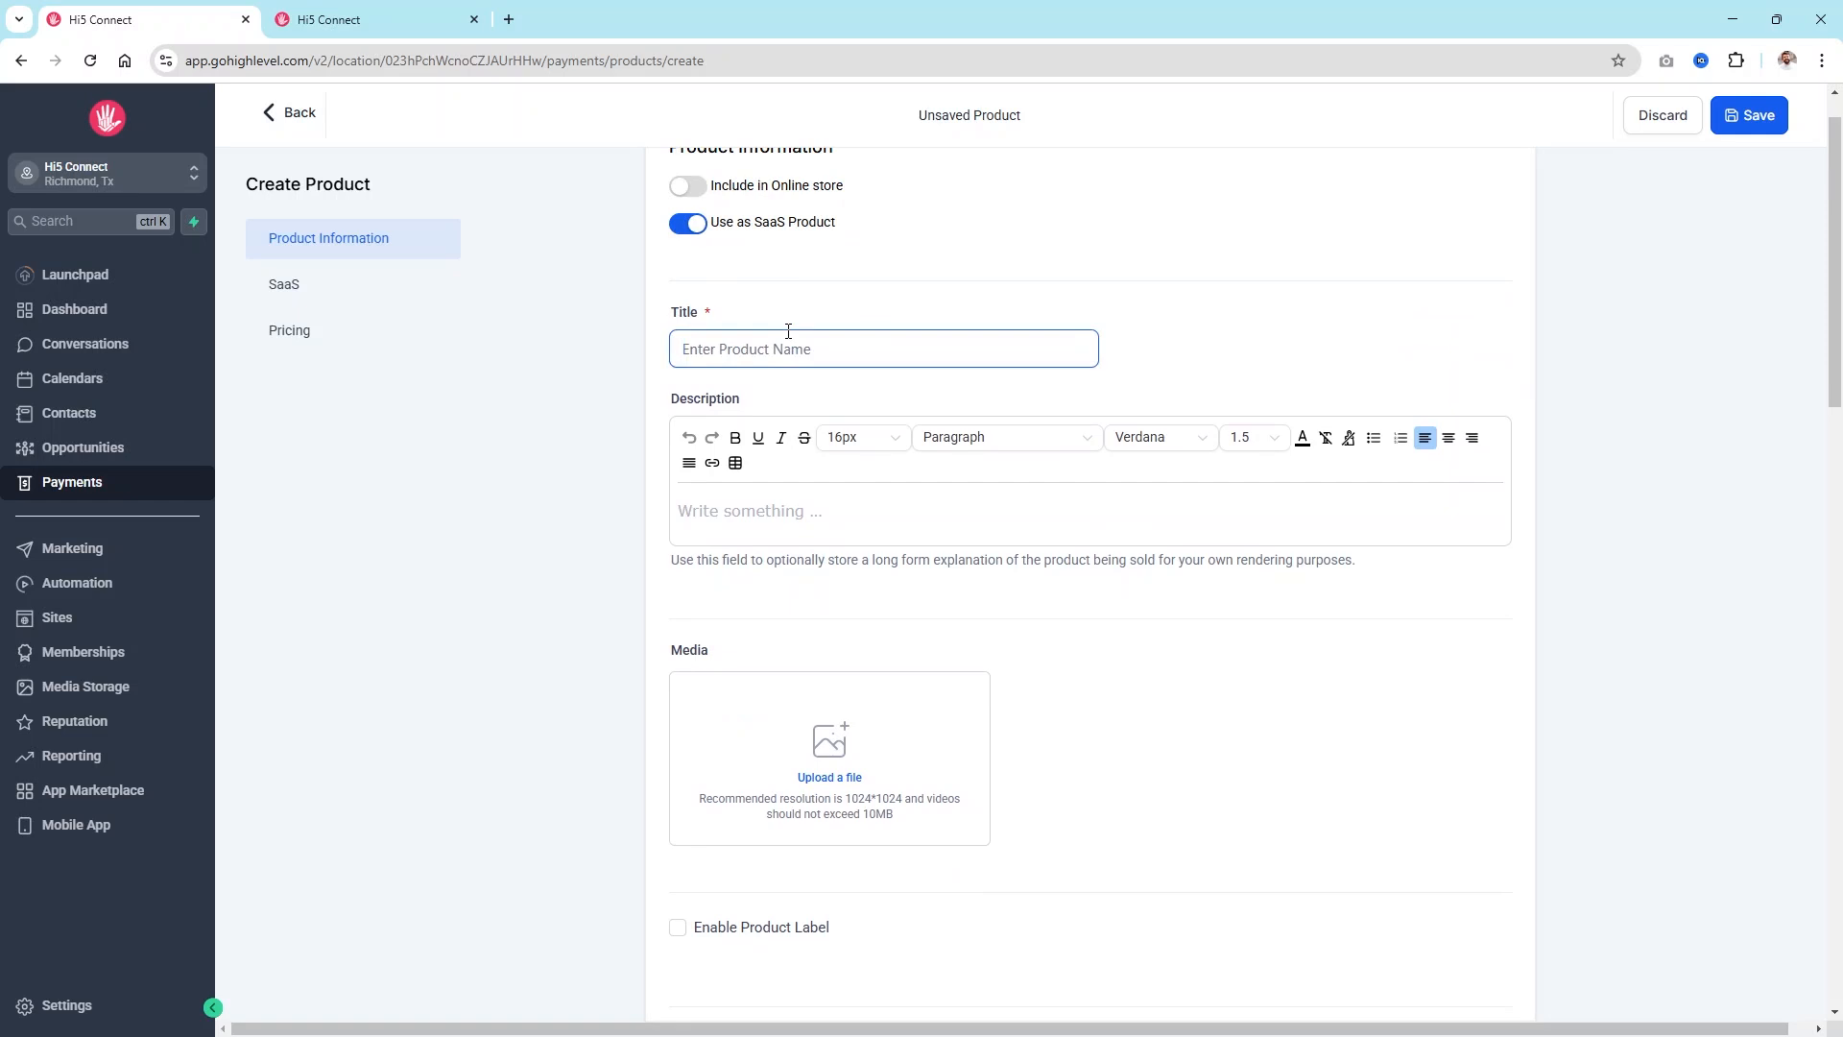
type("Sample Plan")
left_click(1121, 510)
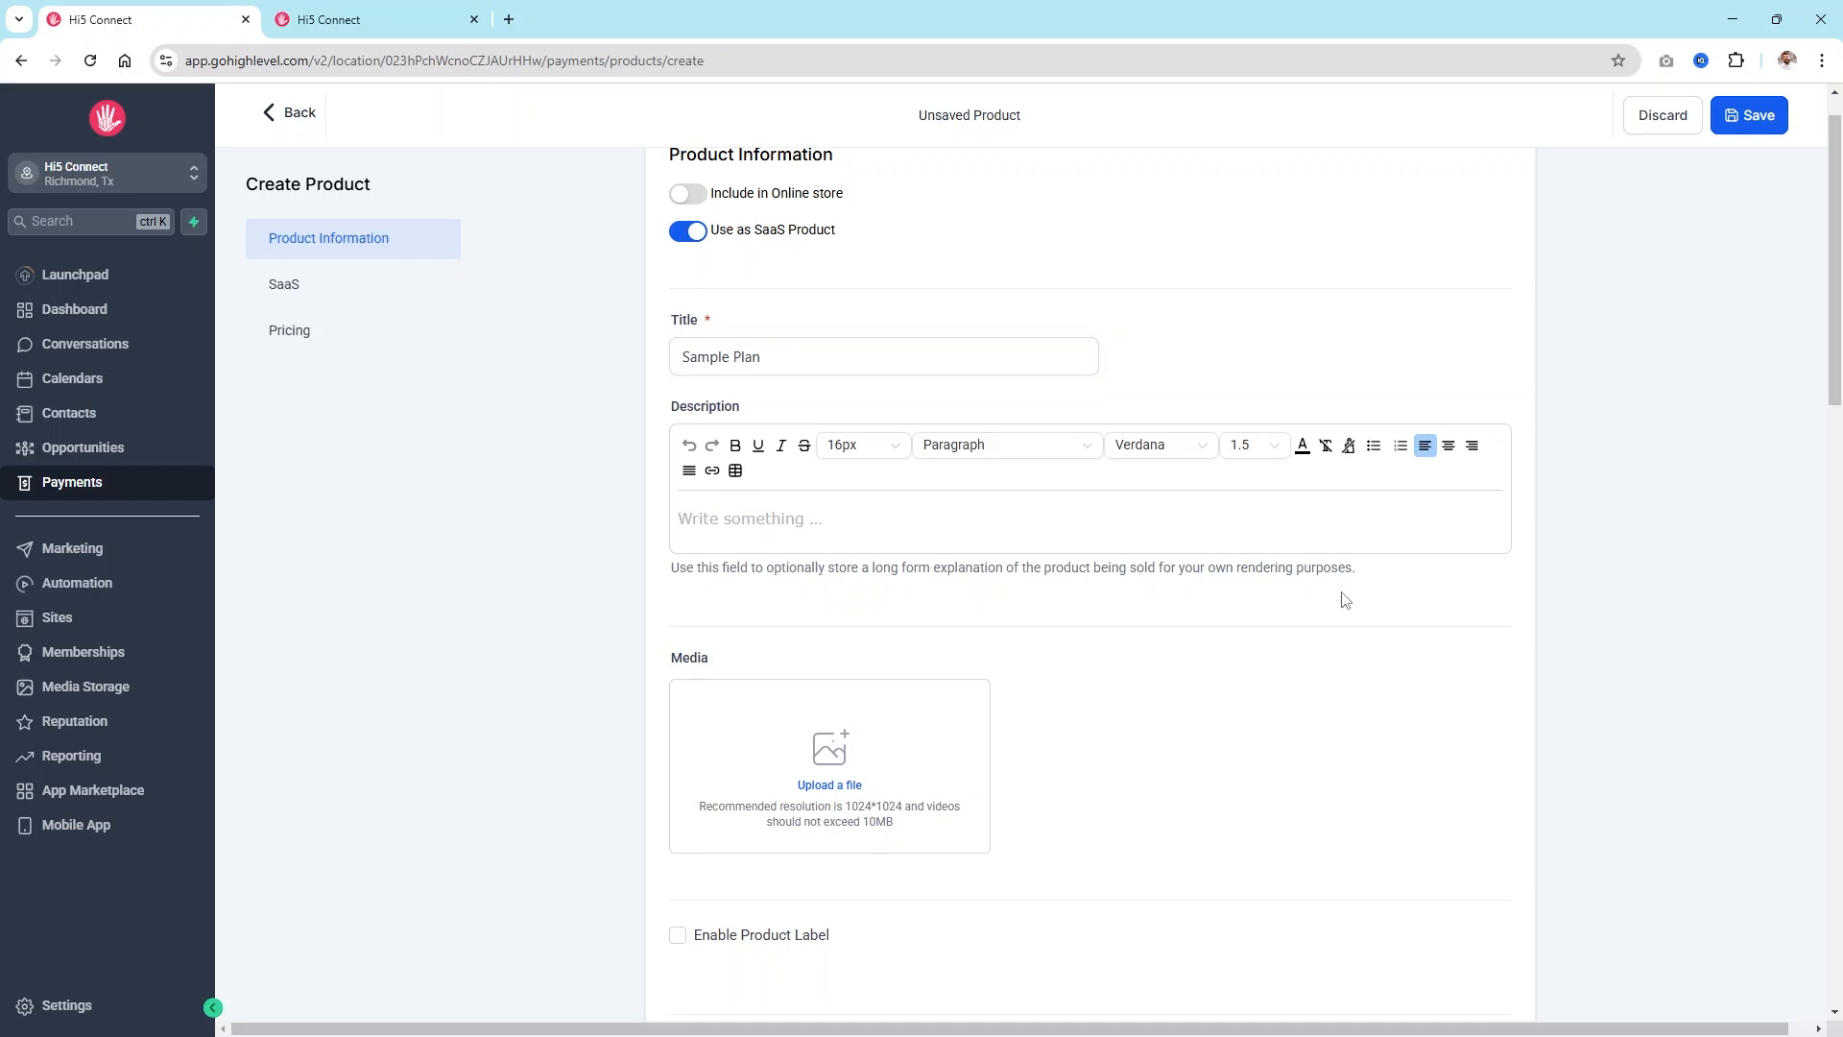
Step: Search the tax categories for "saas", choose the Business Use SaaS option, and set tax to be included in prices
scroll(1344, 599, "down", 4)
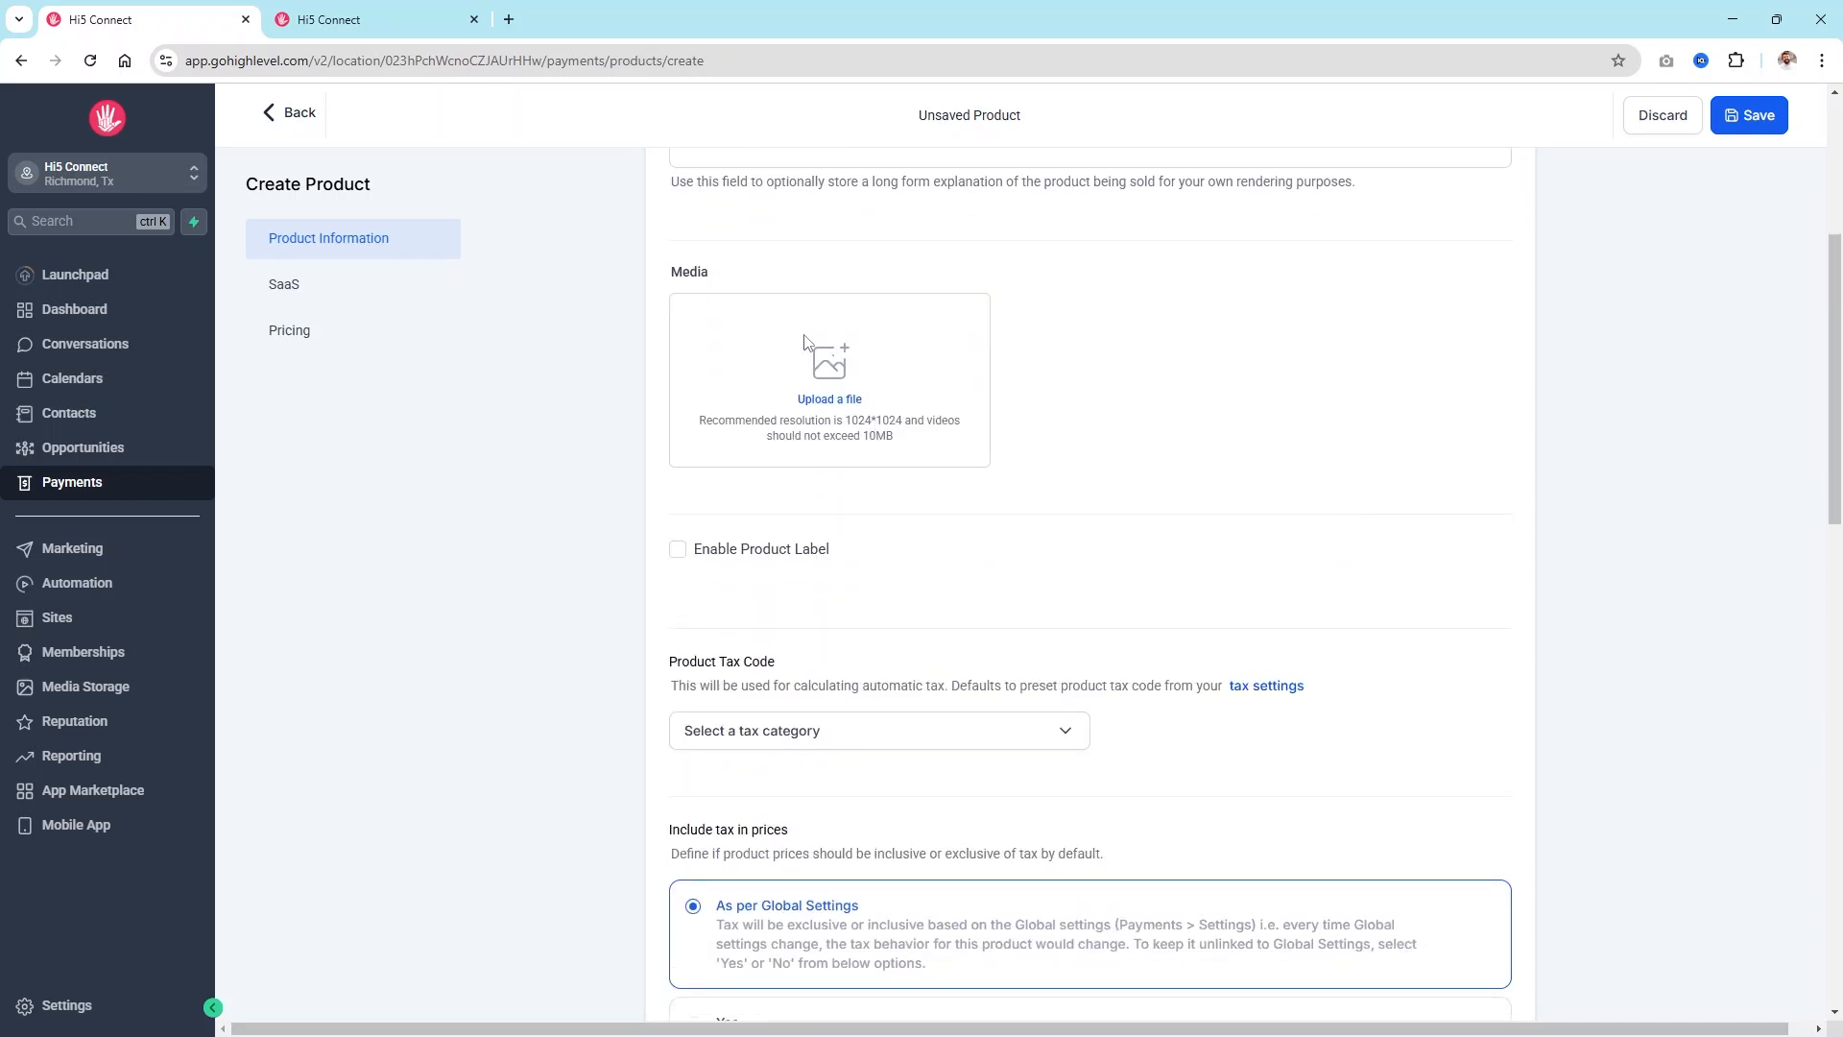
scroll(1265, 431, "down", 3)
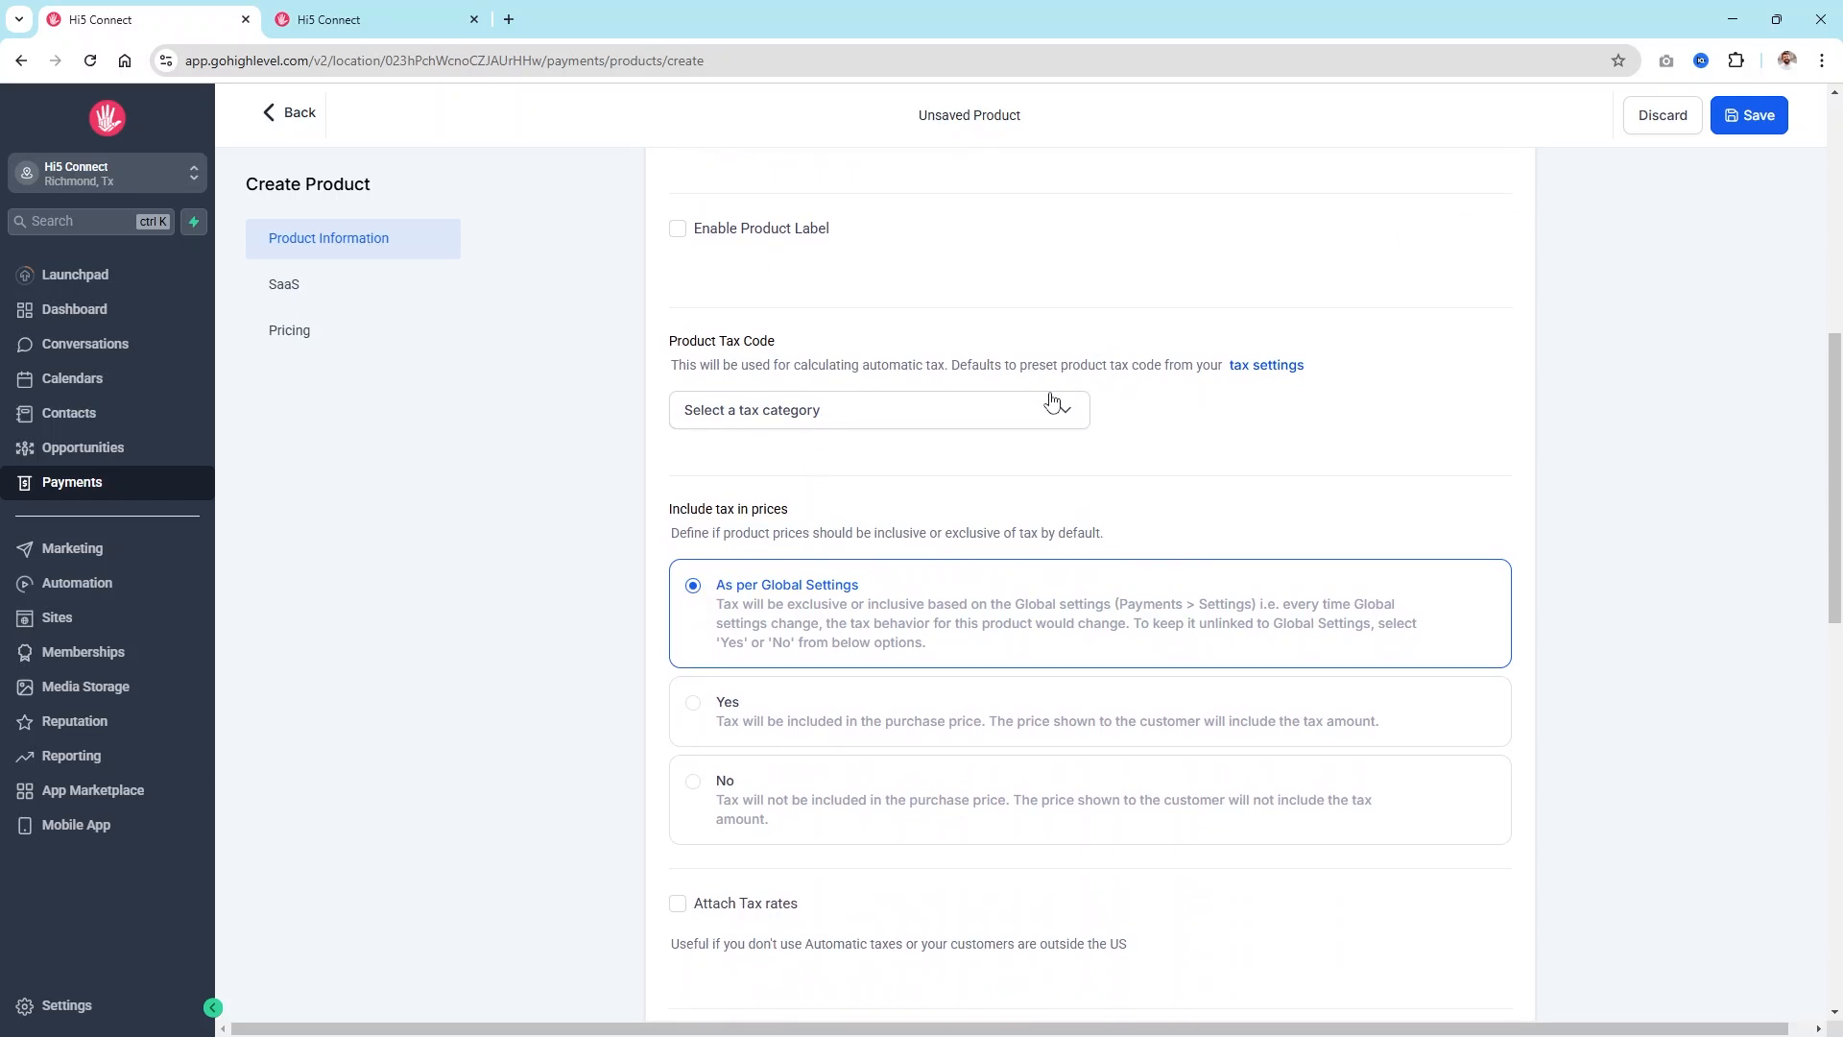
left_click(1039, 420)
left_click(1194, 183)
type("saas")
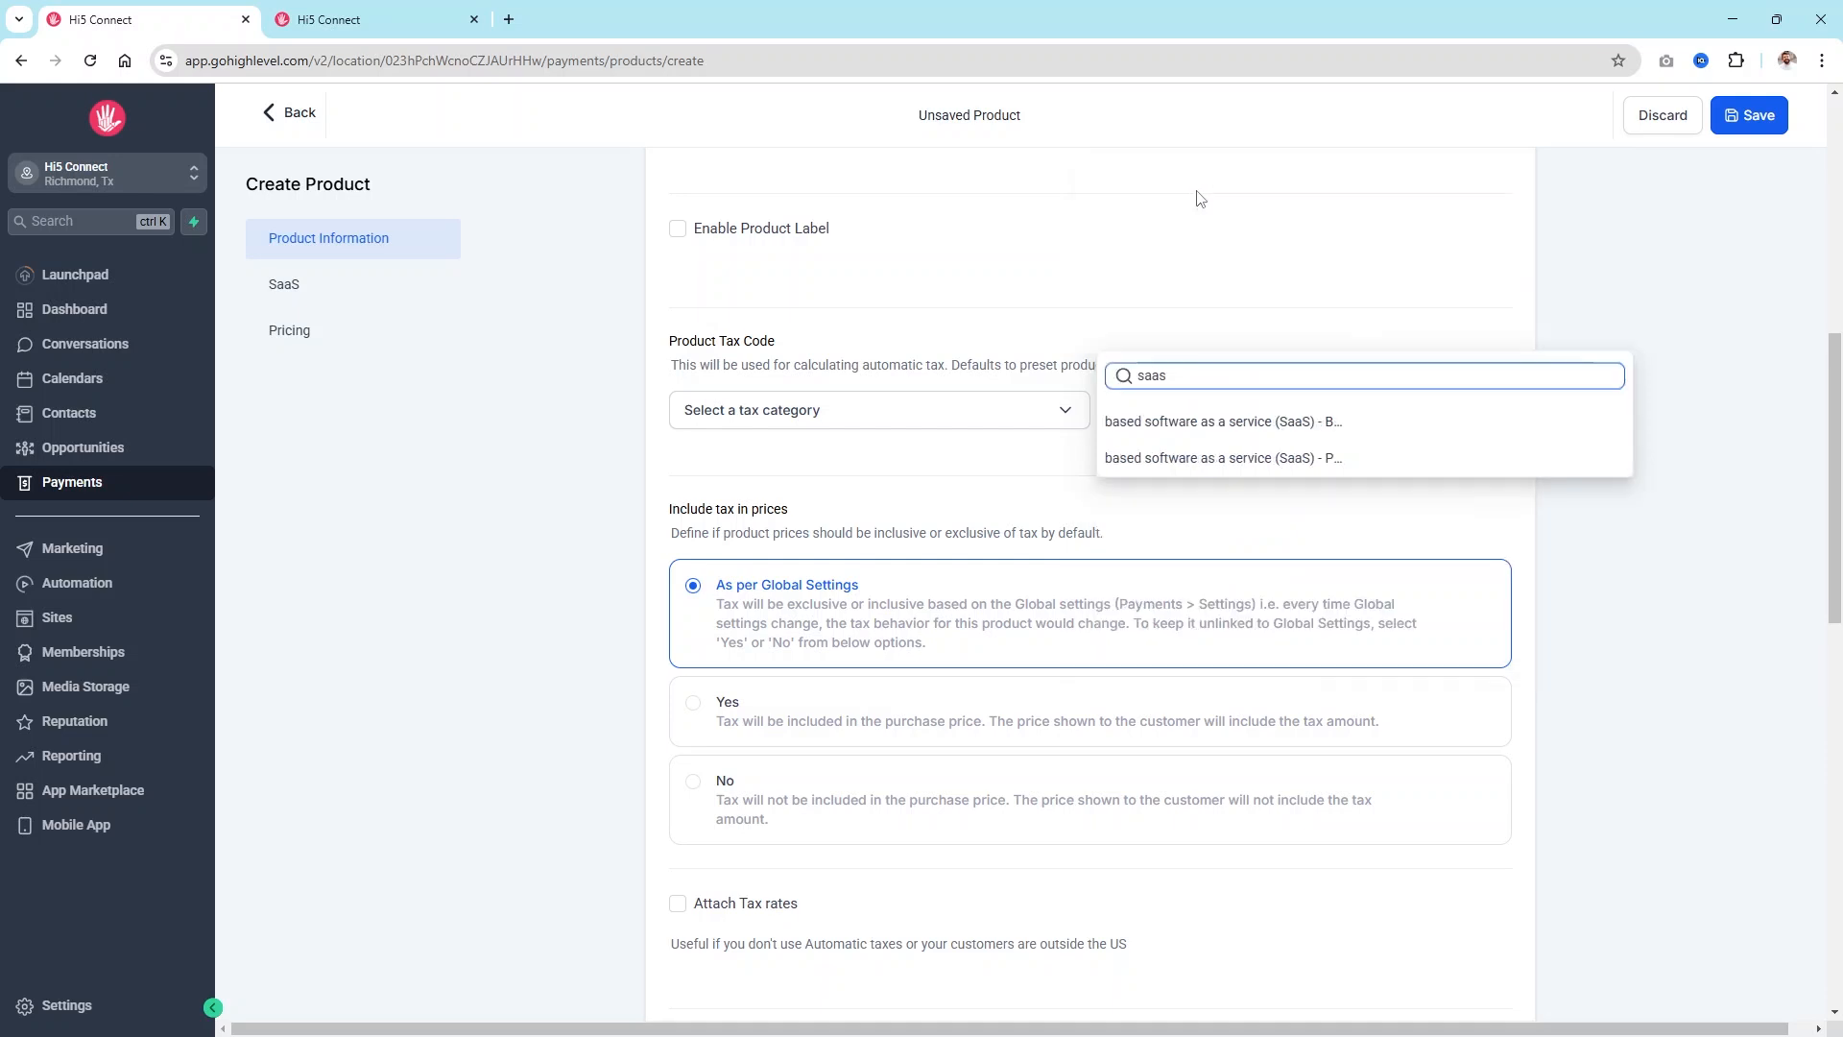
left_click(1197, 423)
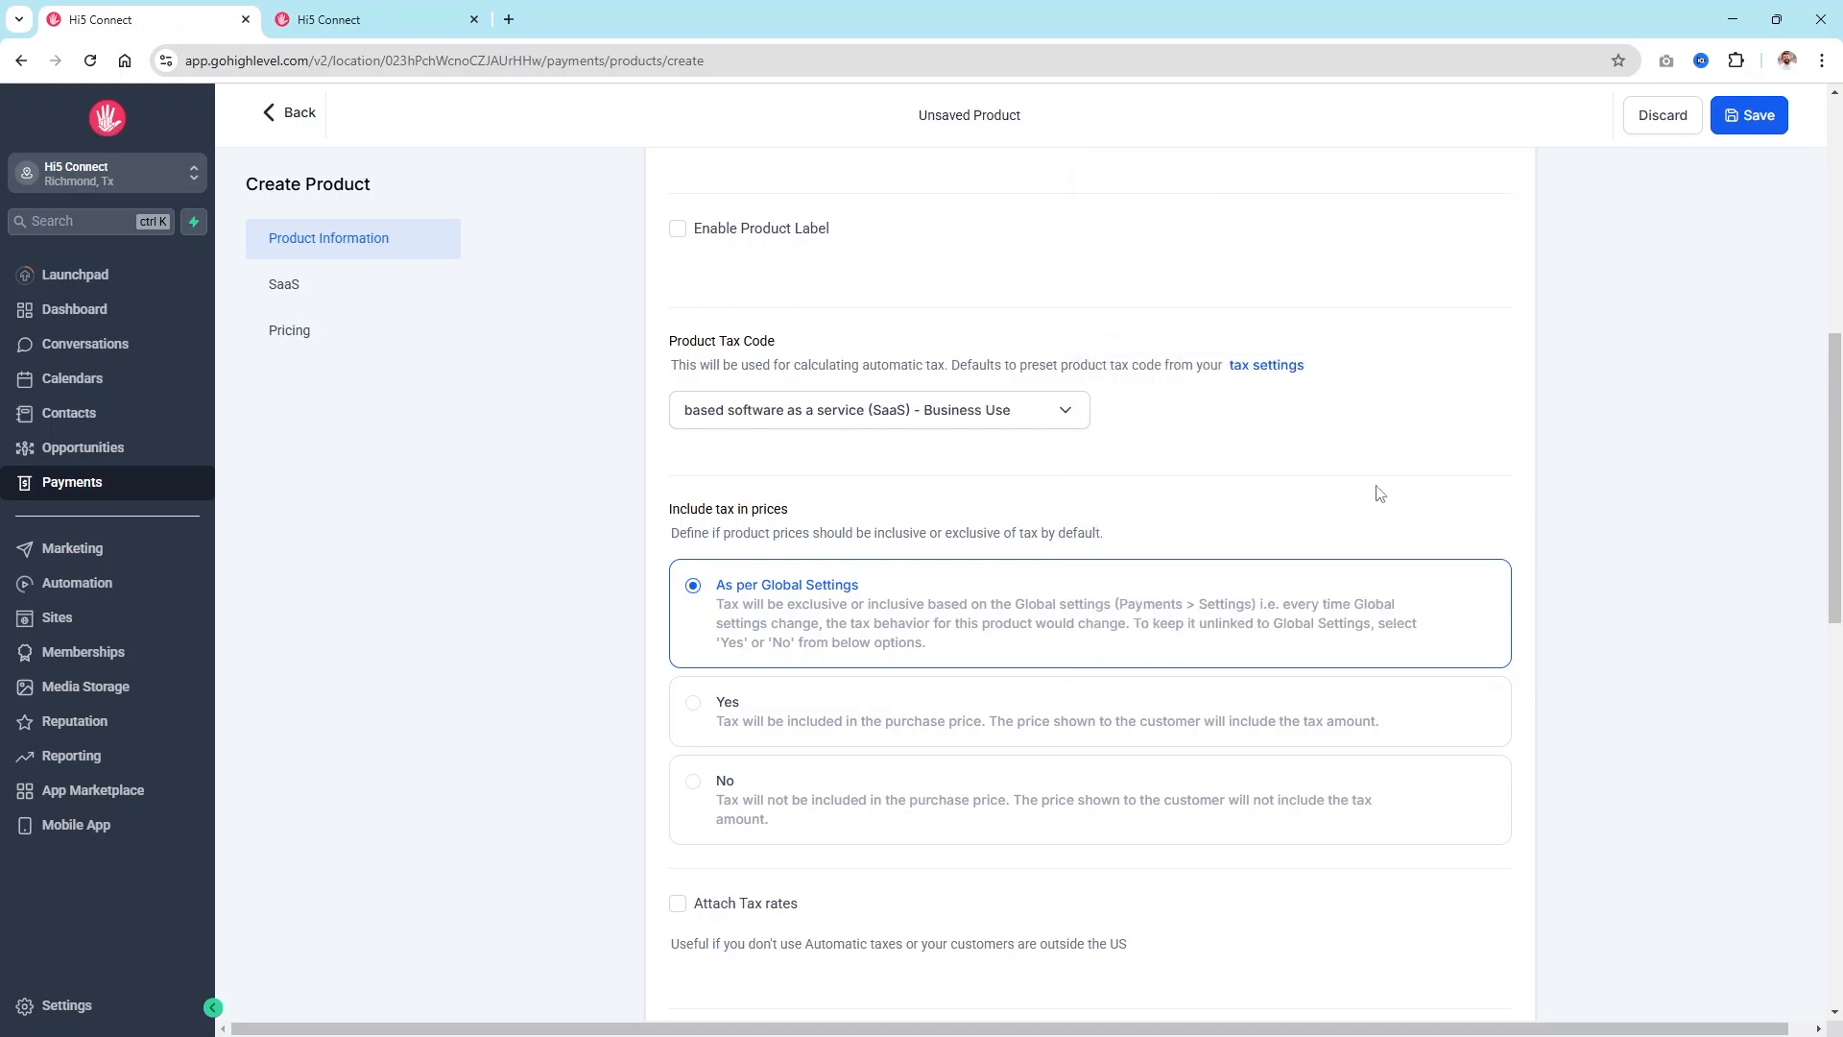
scroll(1379, 494, "down", 4)
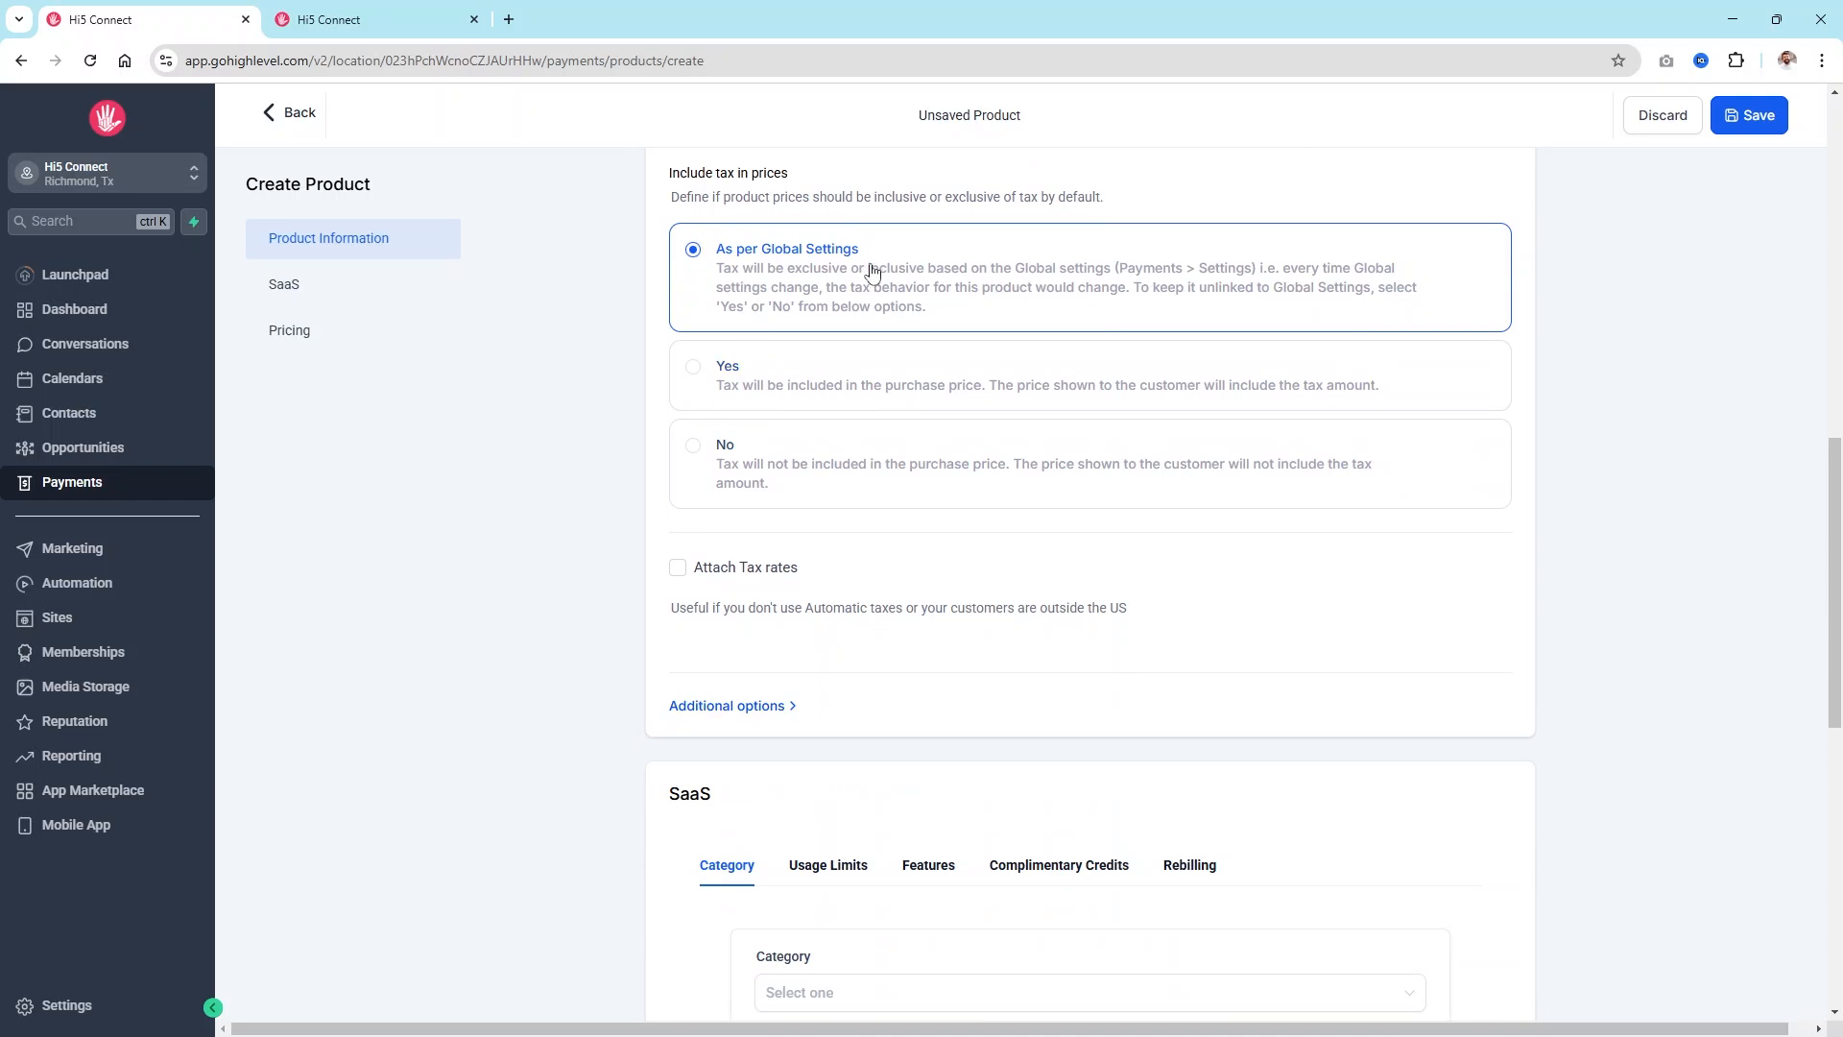
left_click(799, 393)
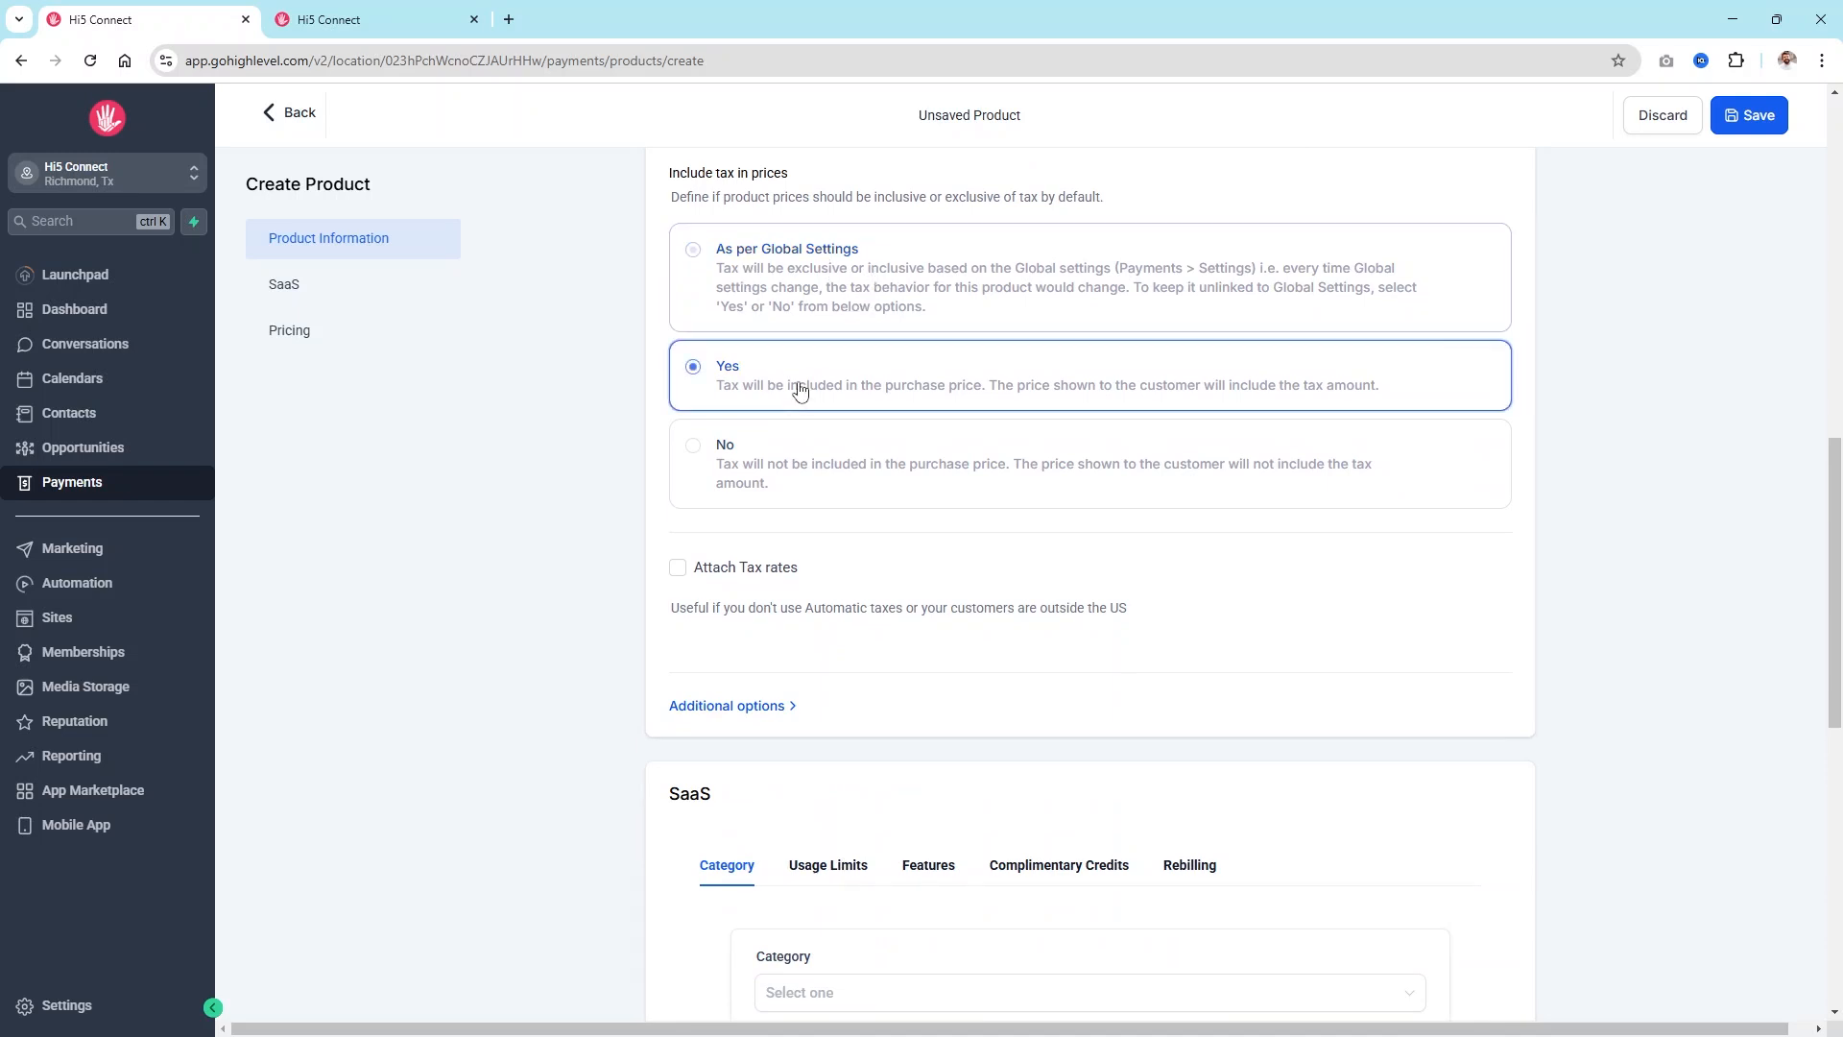
Step: Assign the plan to the Event Rental (USD) category and check the other available categories
scroll(1190, 482, "down", 5)
scroll(1191, 482, "down", 4)
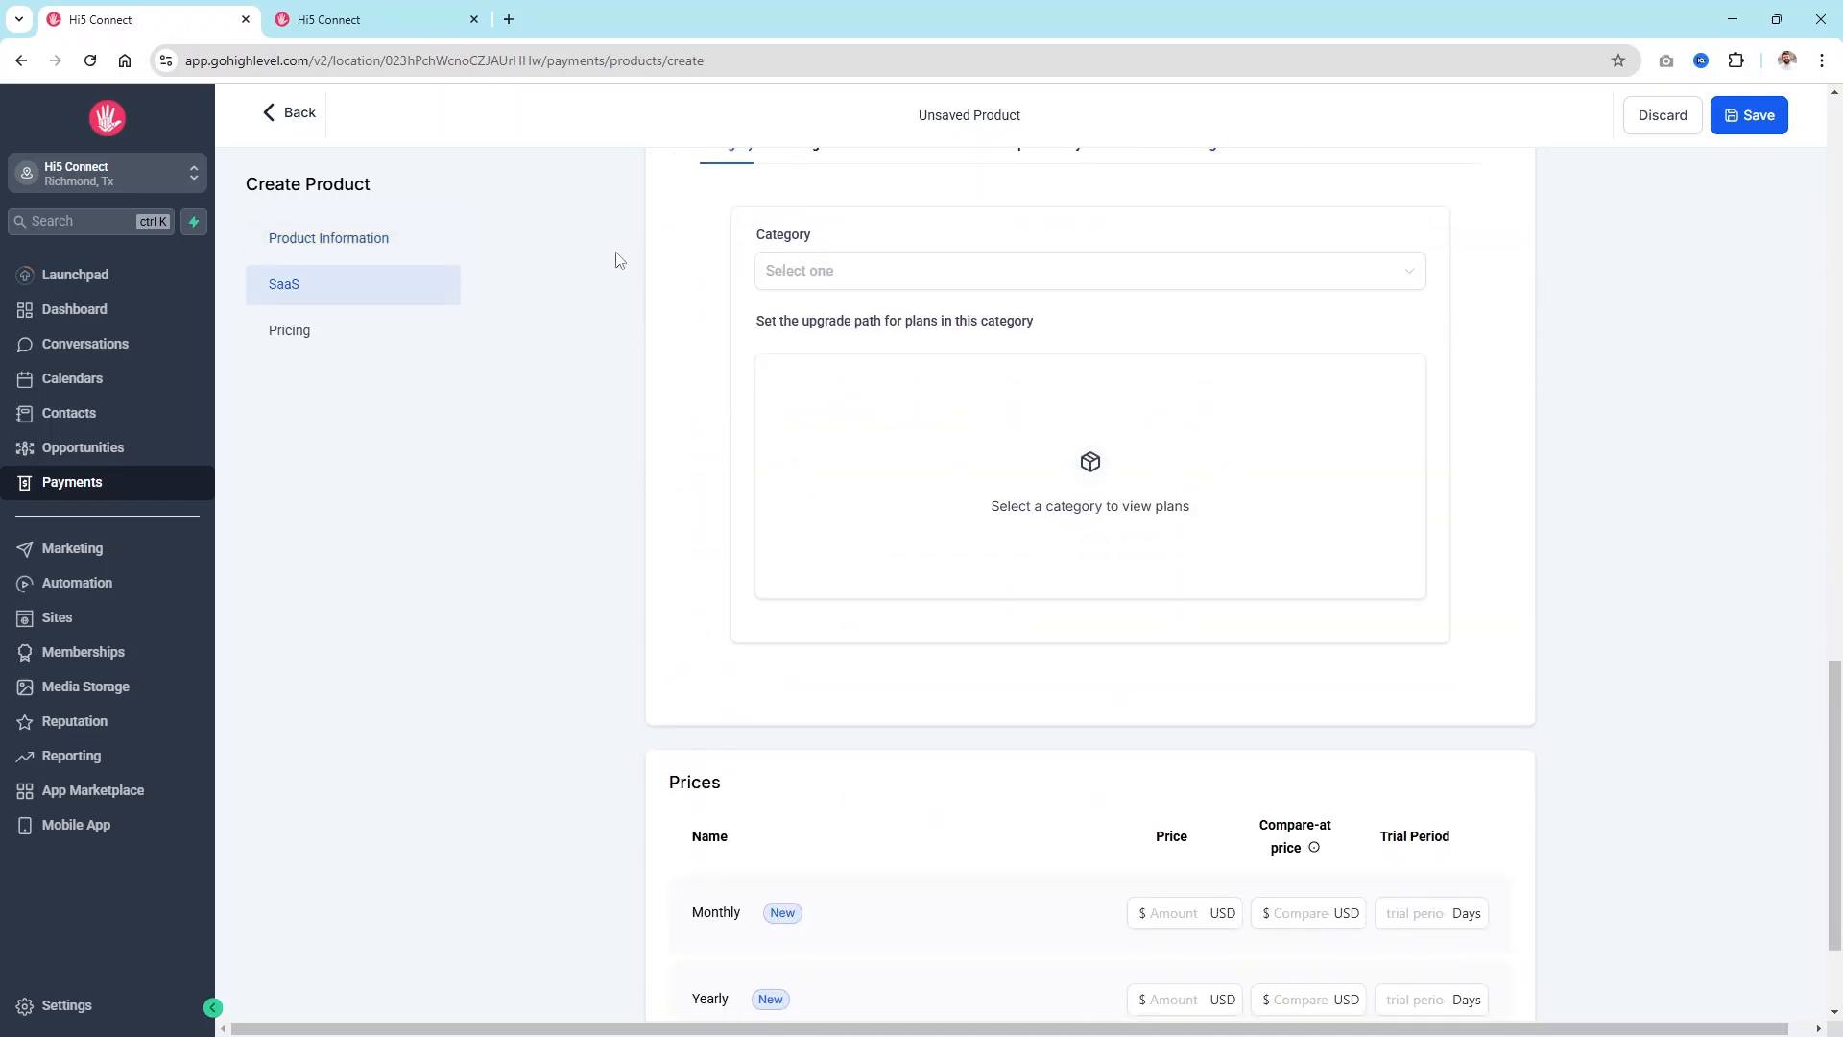
scroll(646, 349, "up", 3)
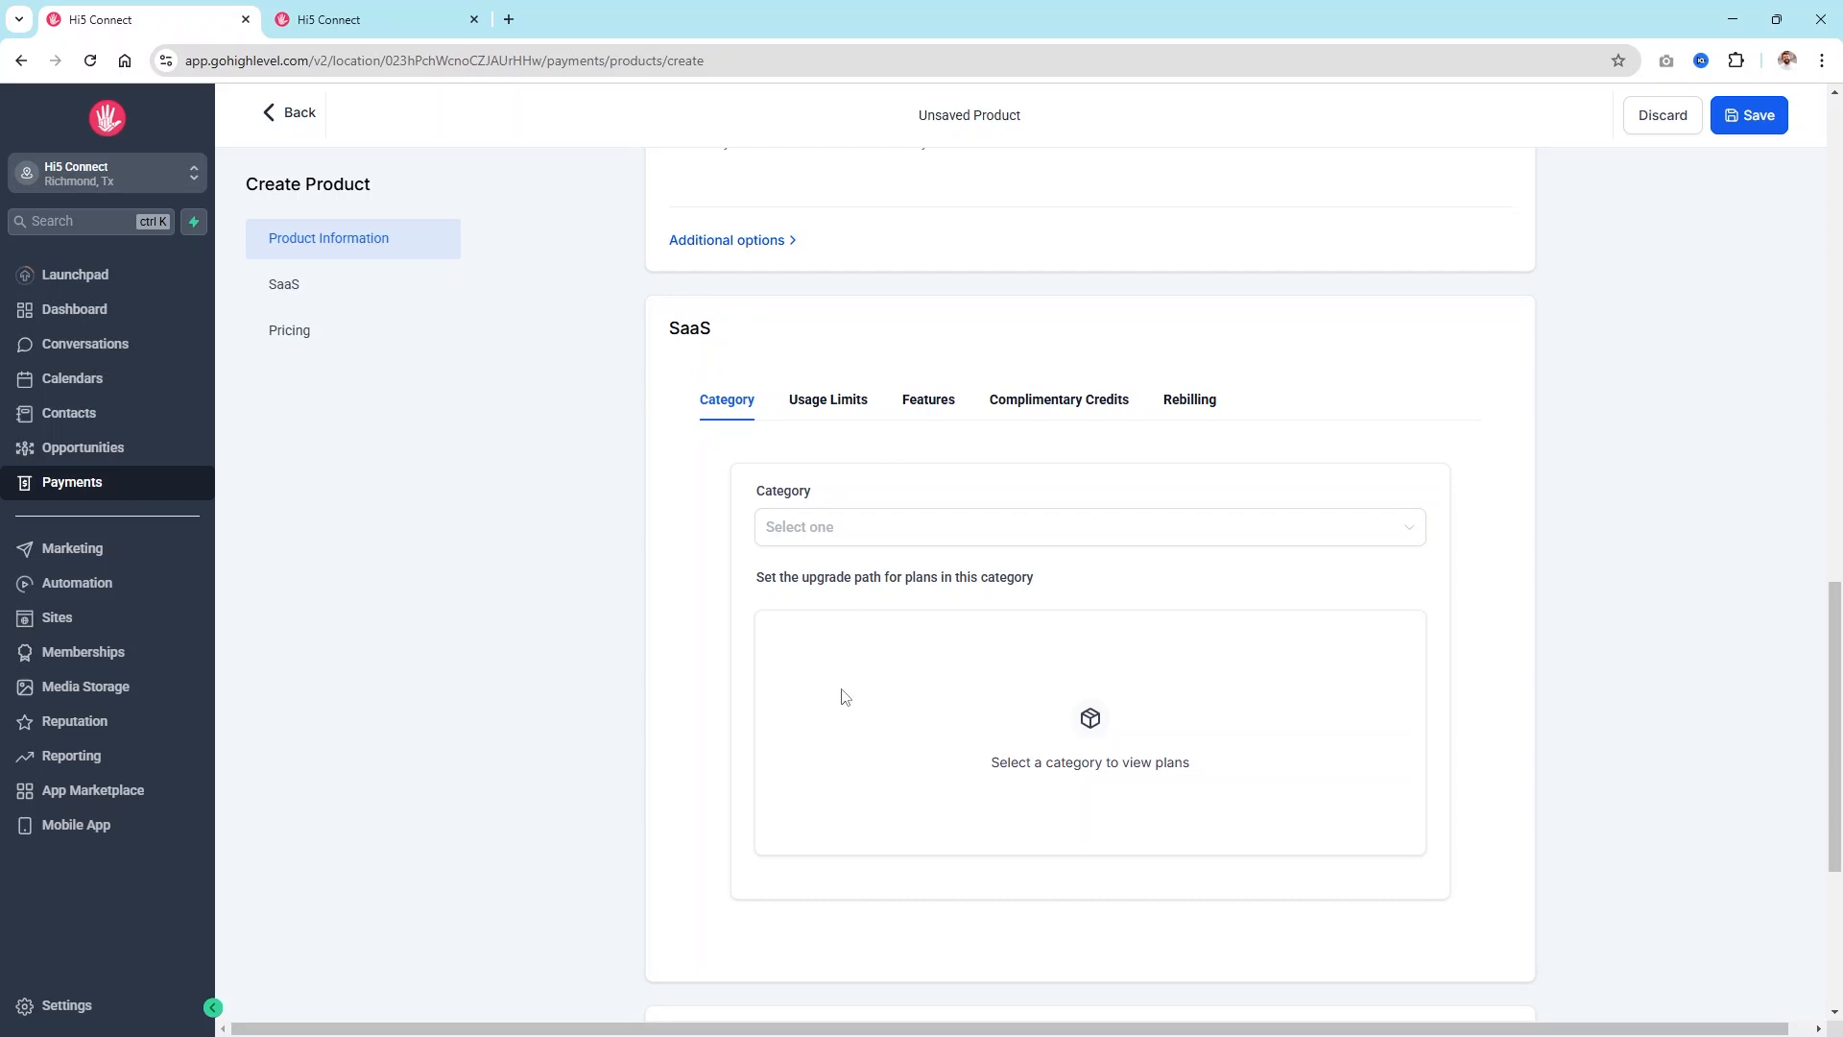
left_click(829, 545)
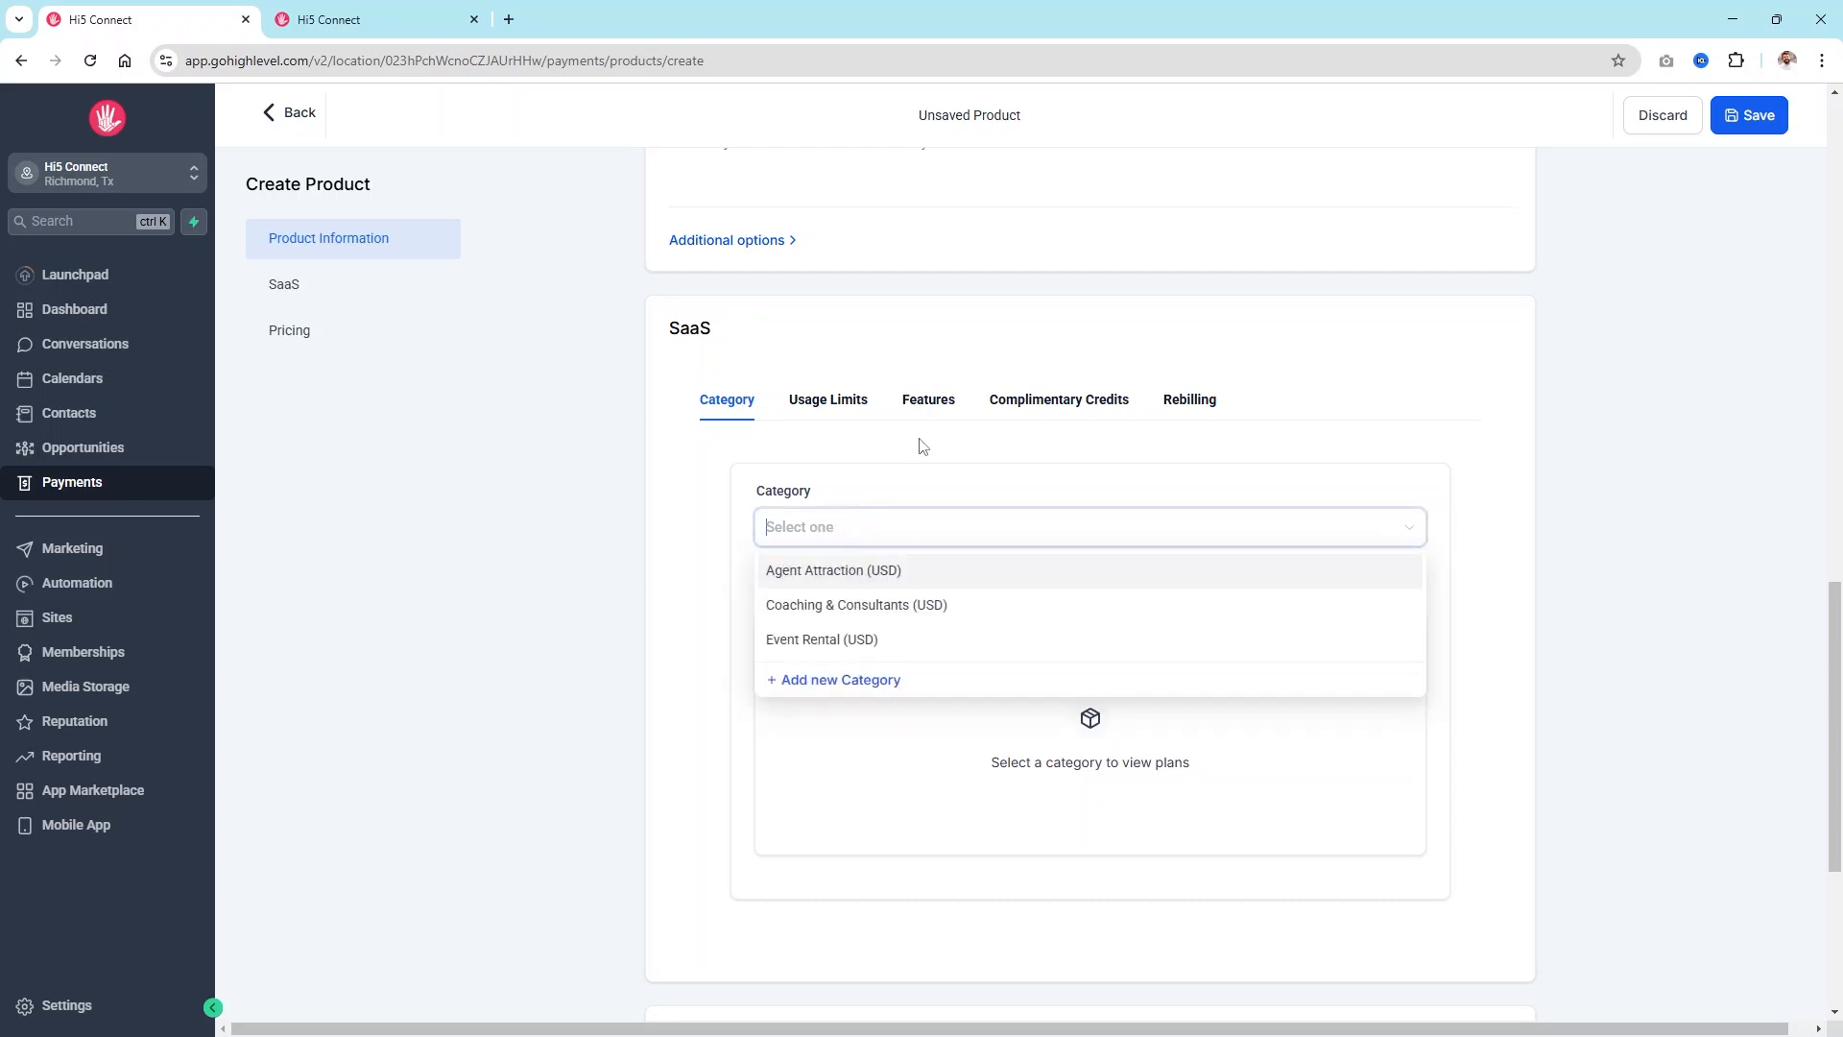
left_click(842, 653)
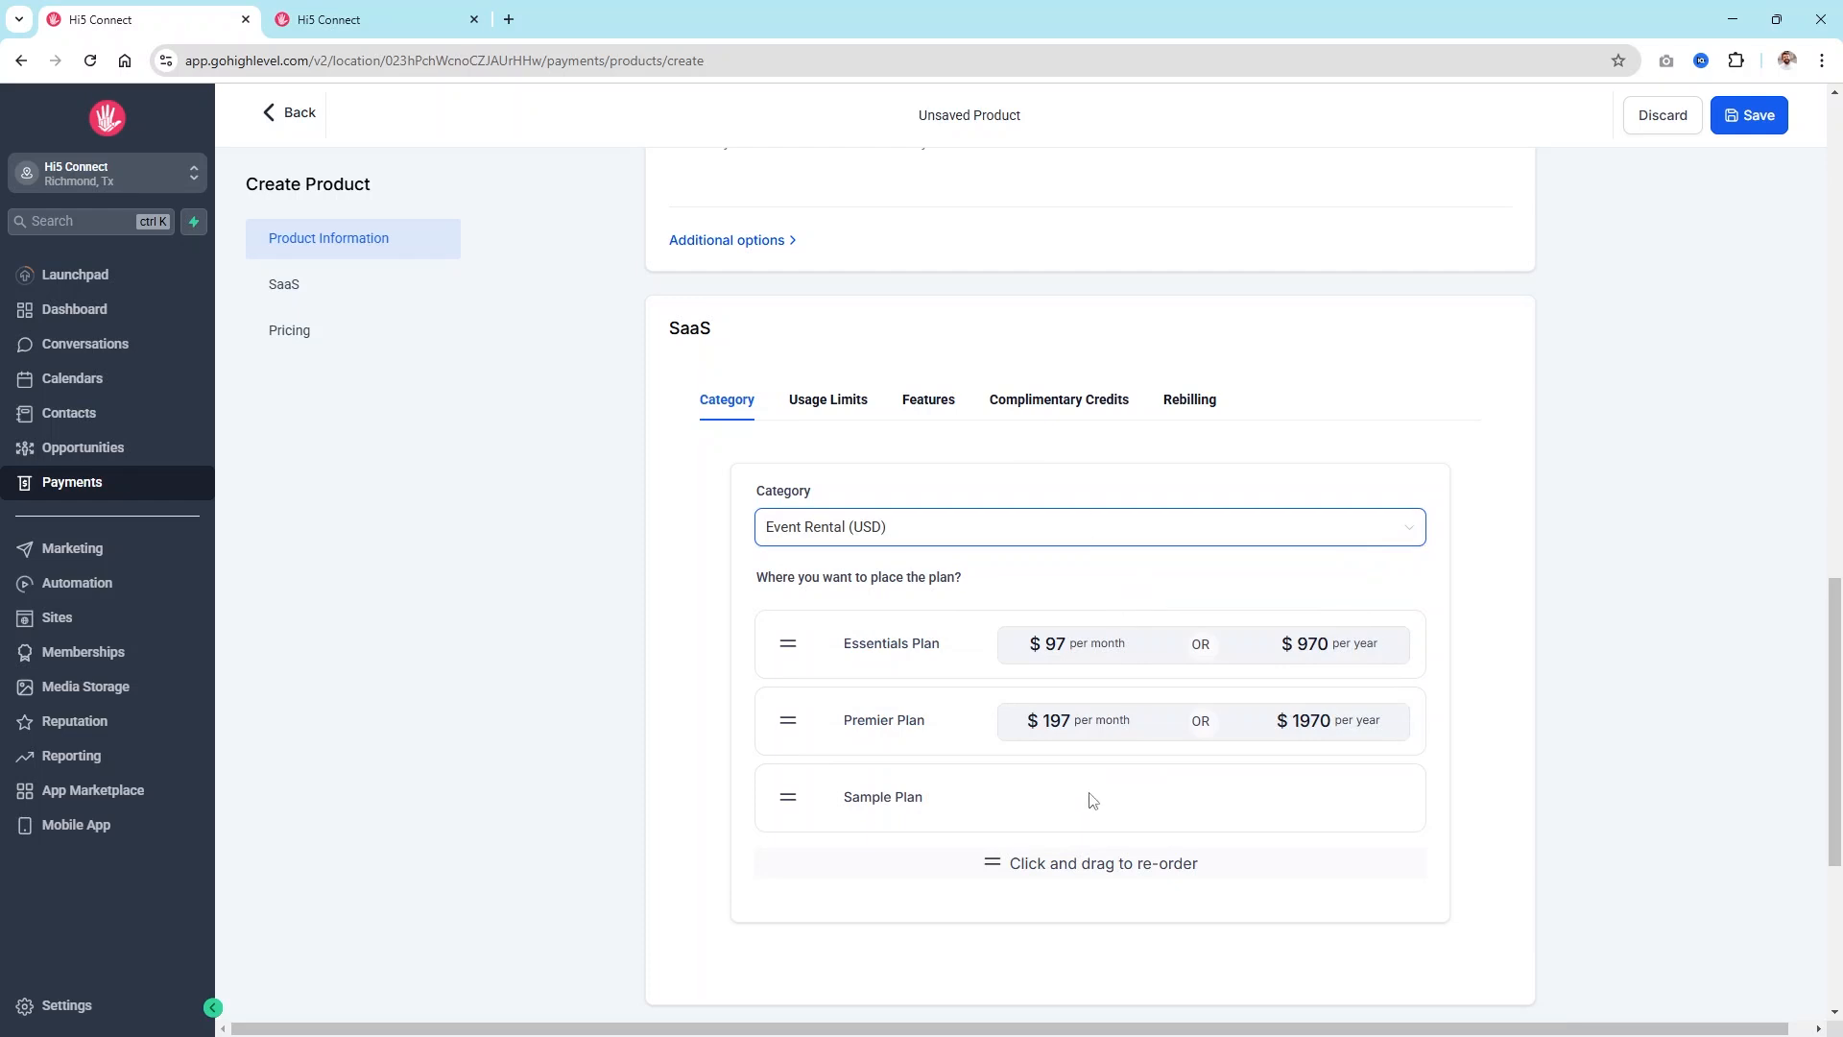
left_click(792, 524)
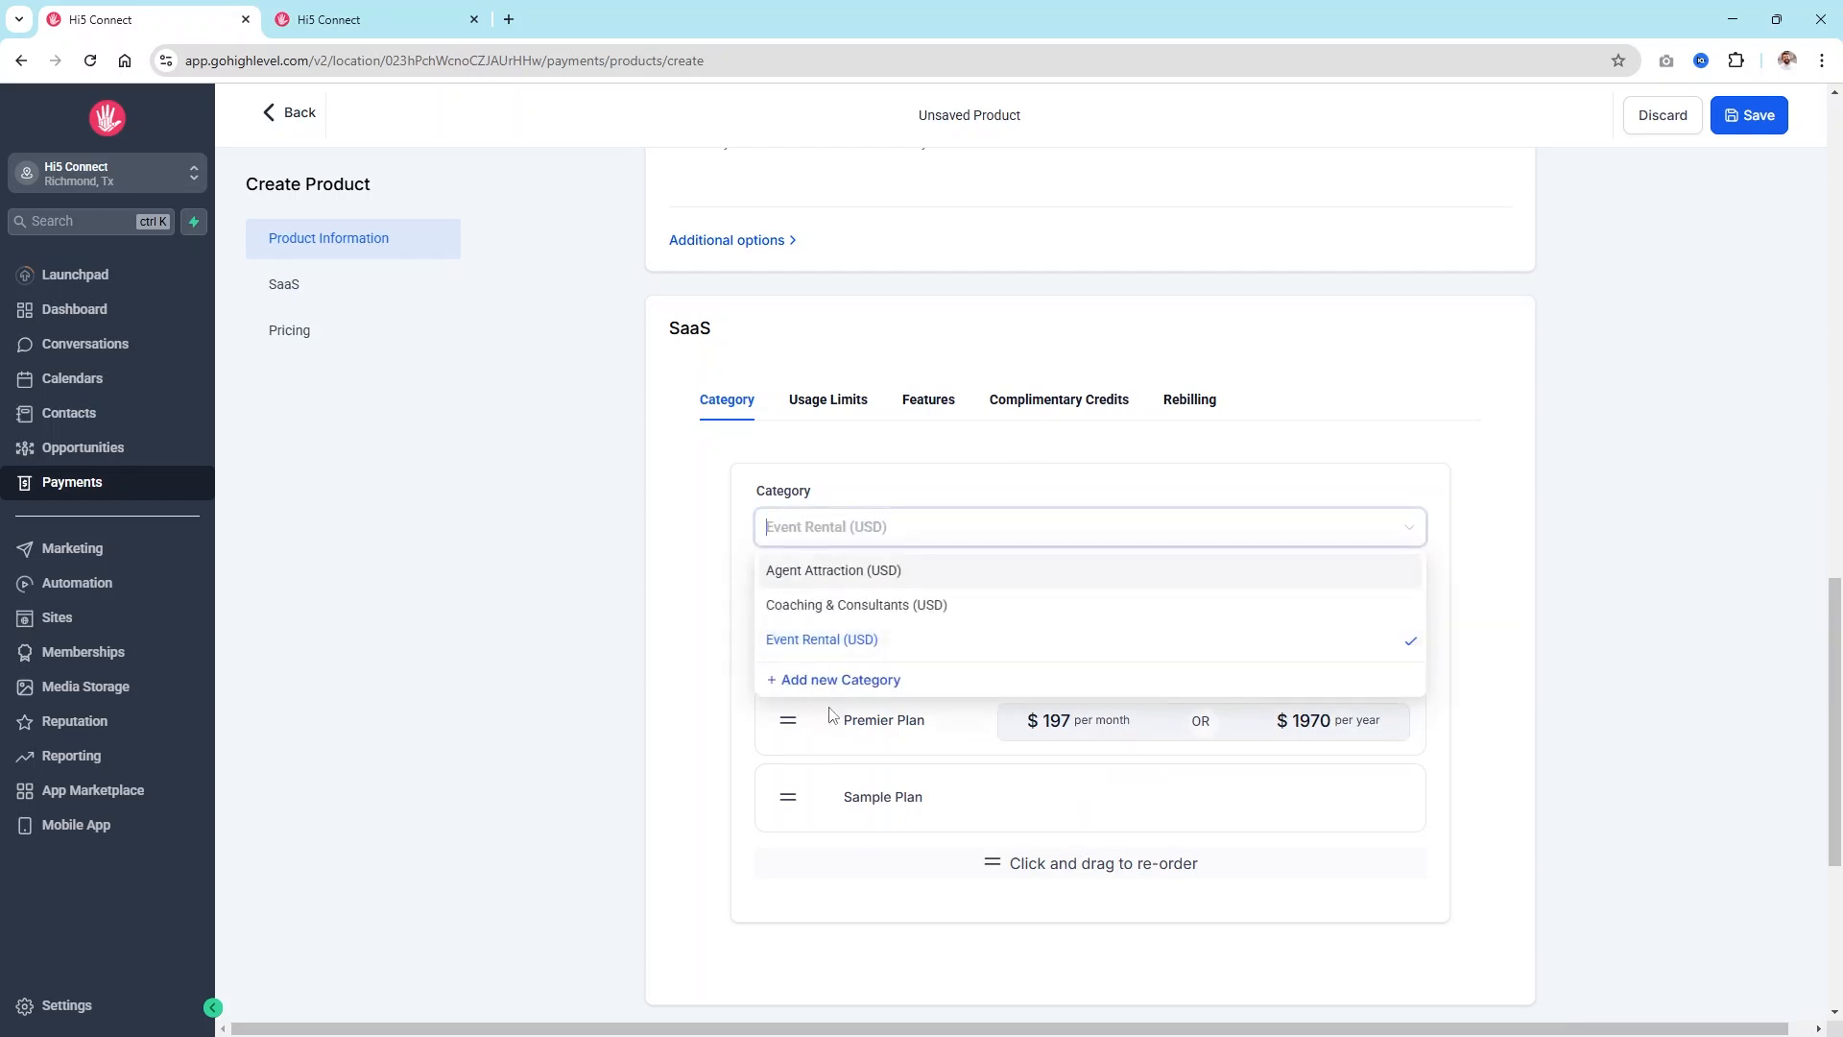
left_click(589, 452)
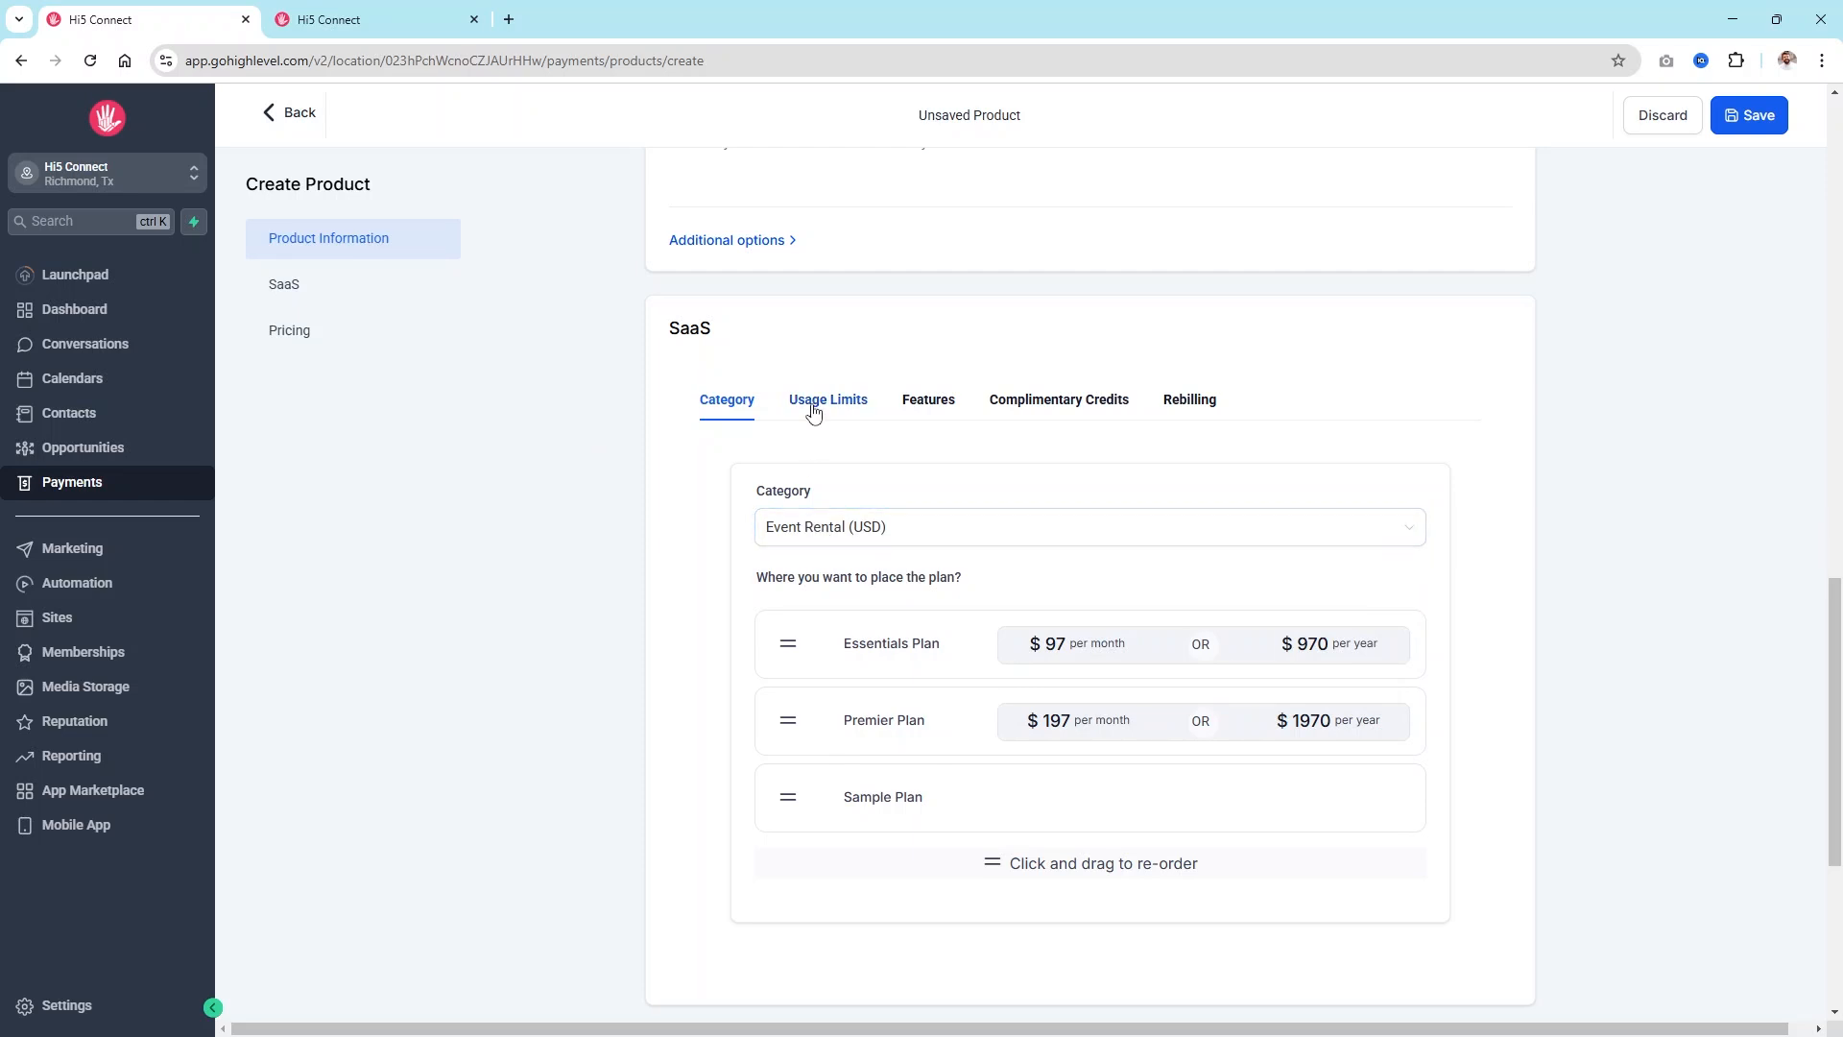
Step: Look through the plan's user and contact limits and the features included from the Premier Plan
left_click(813, 410)
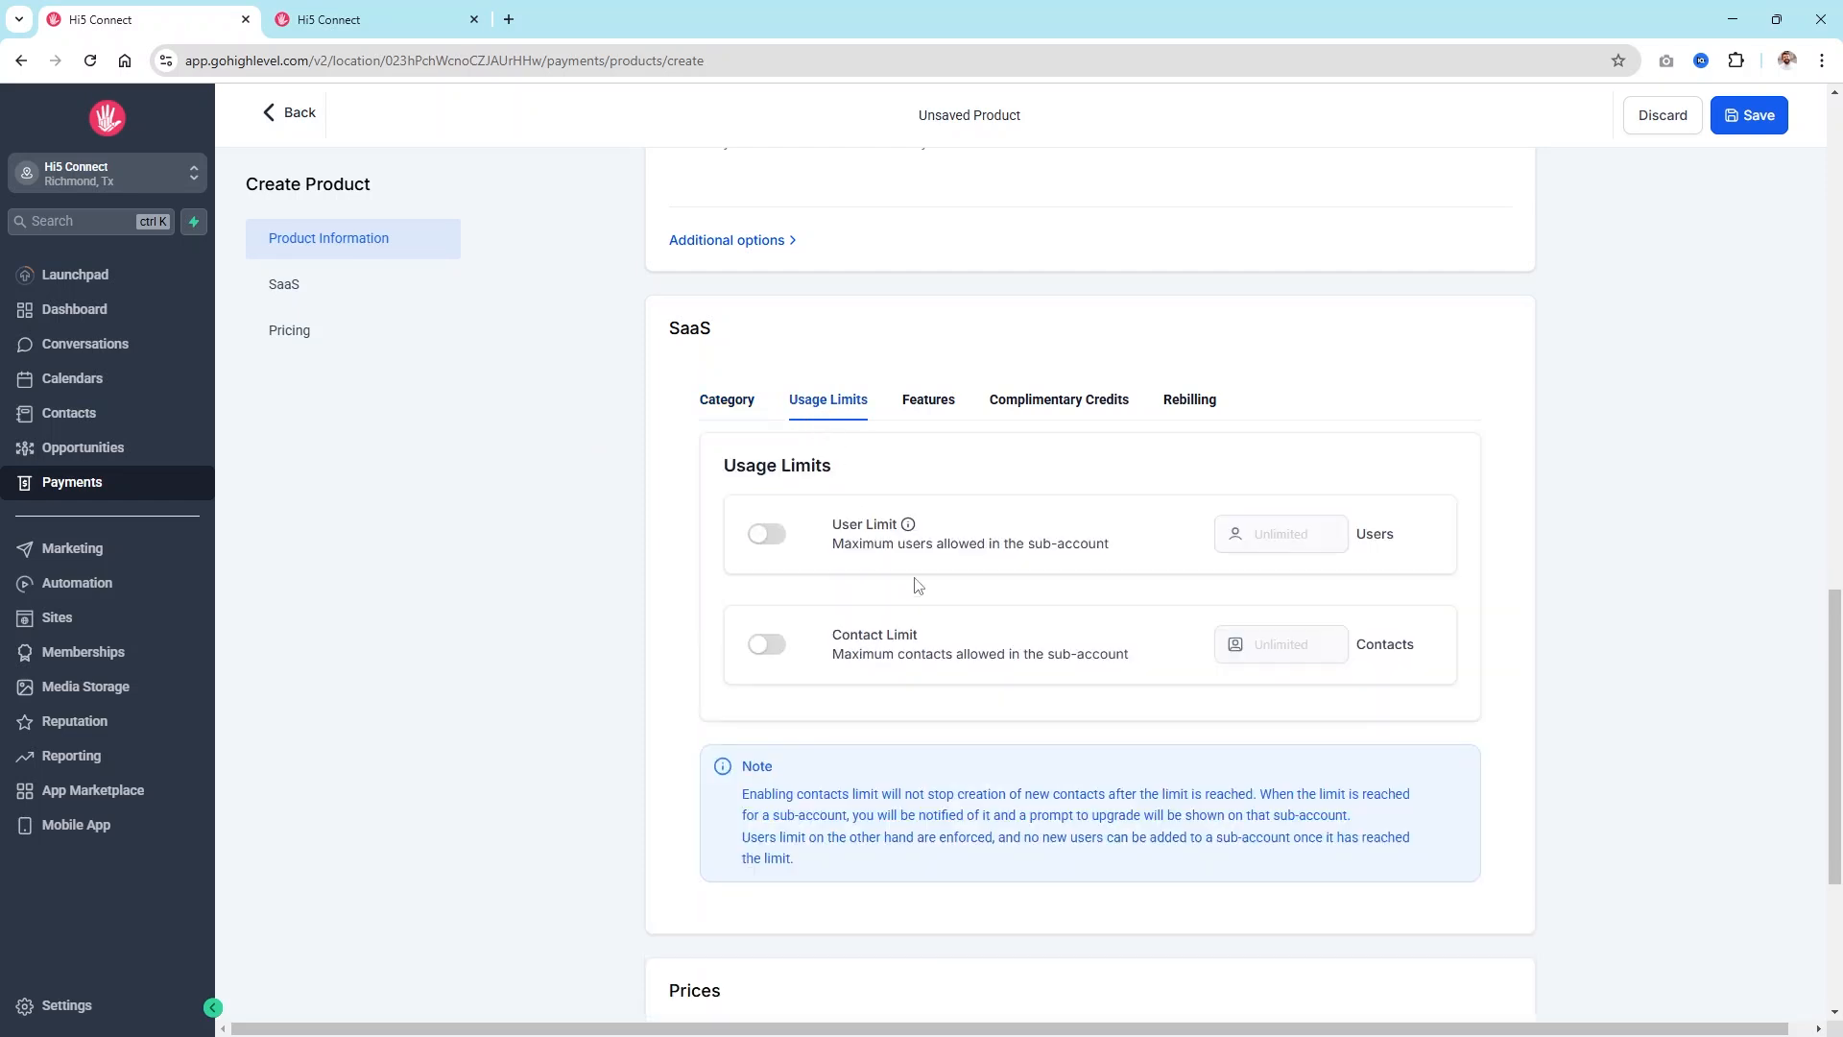
left_click(916, 412)
scroll(1034, 487, "down", 7)
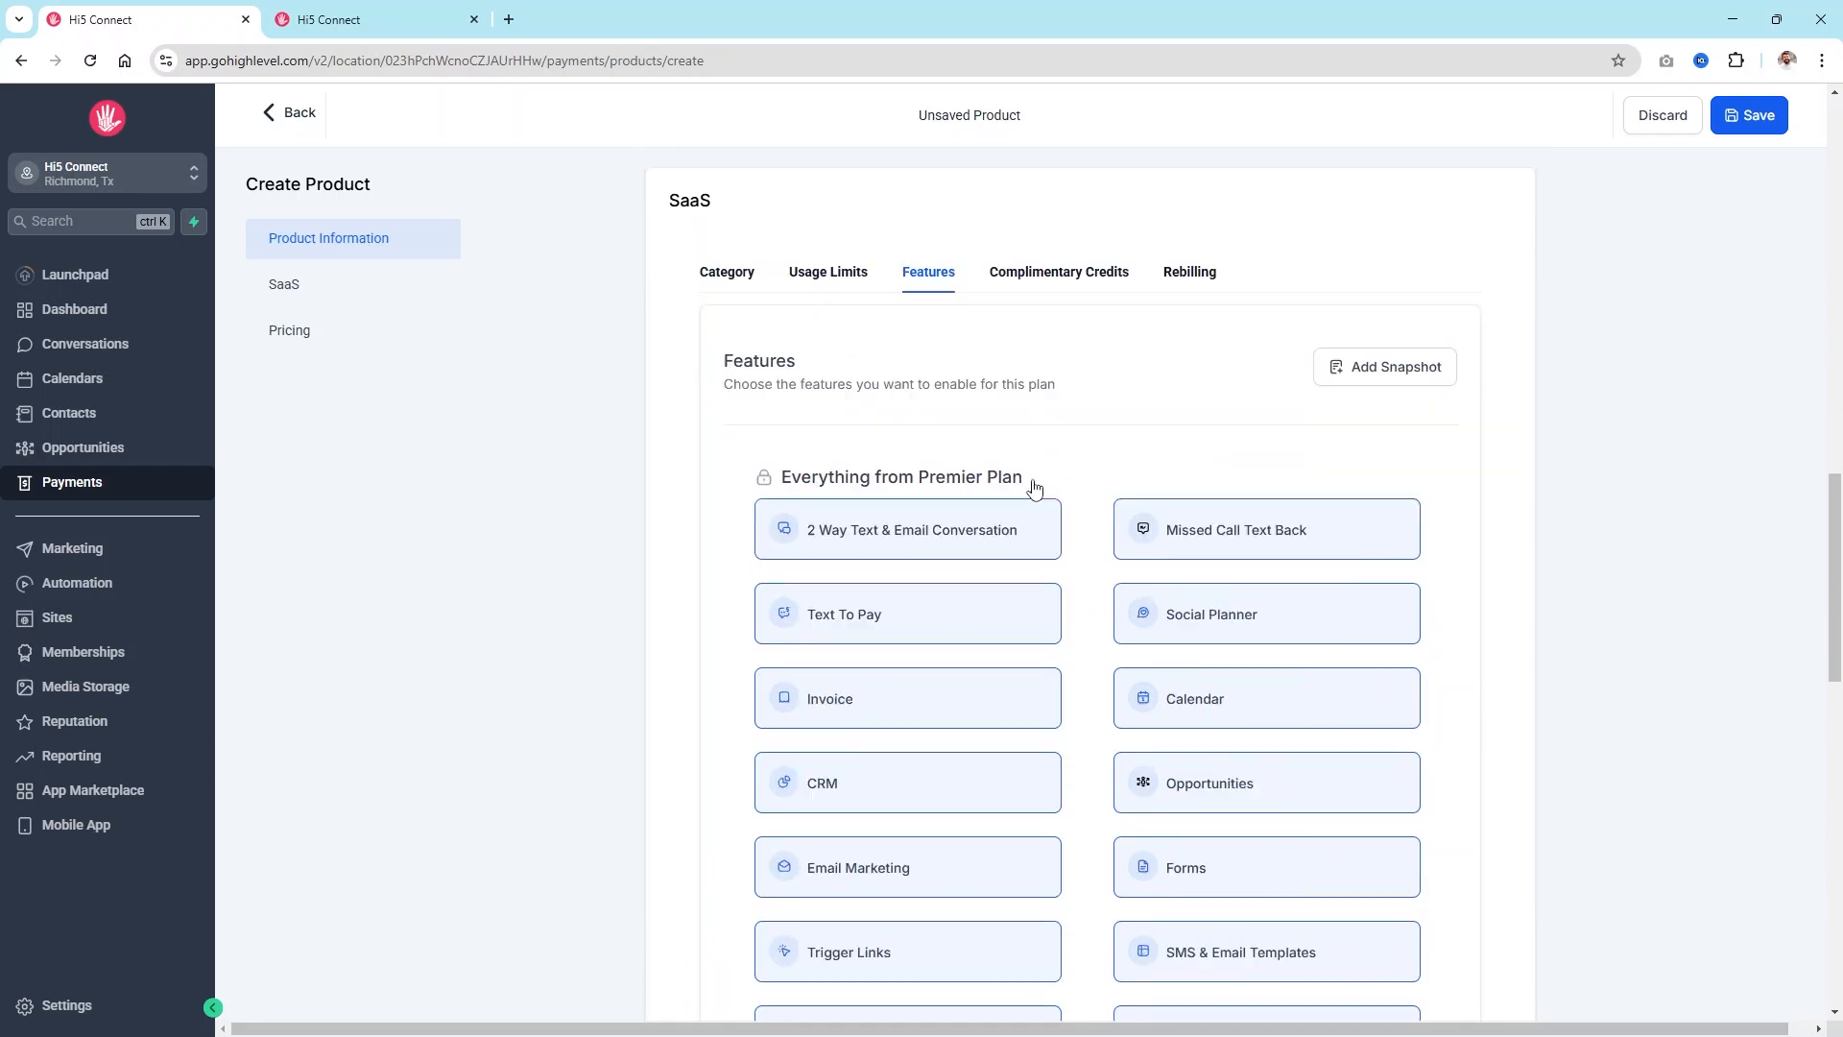
scroll(1034, 486, "down", 4)
scroll(1034, 487, "up", 9)
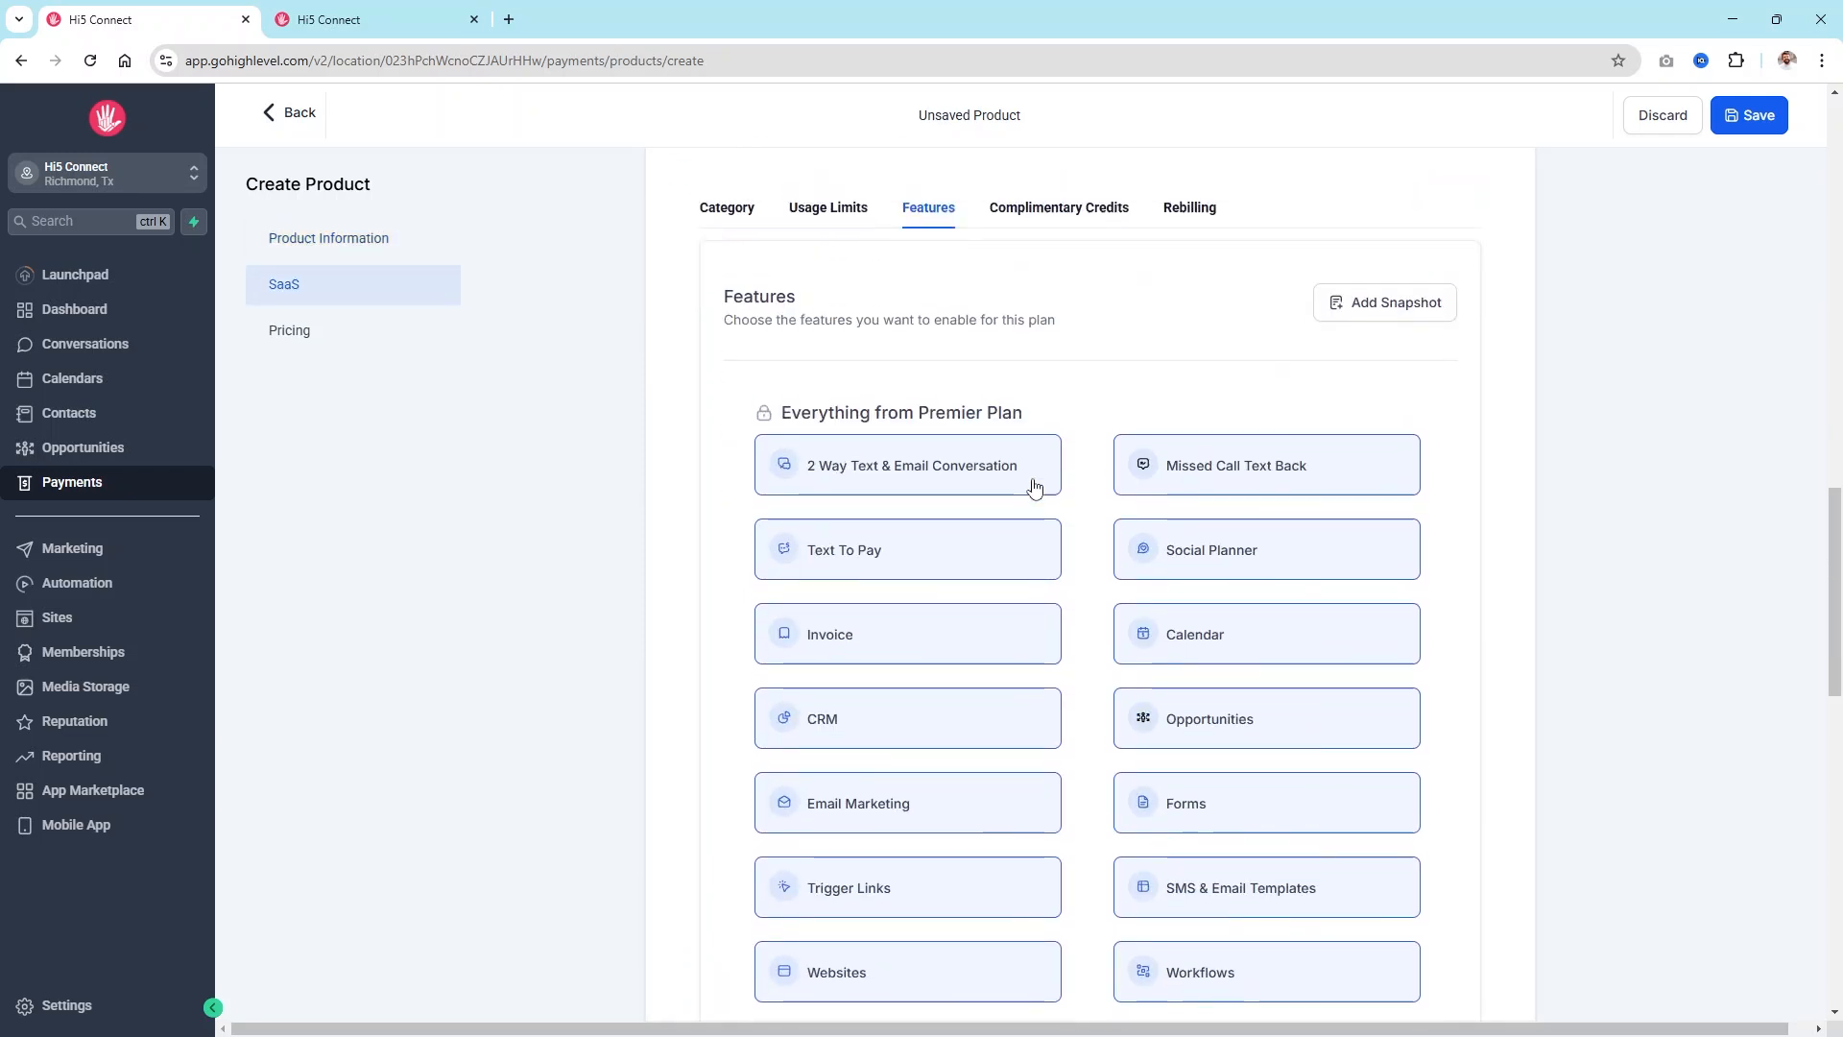
Step: Enable complimentary signup credit and set it to recurring monthly credits of $10
left_click(1019, 220)
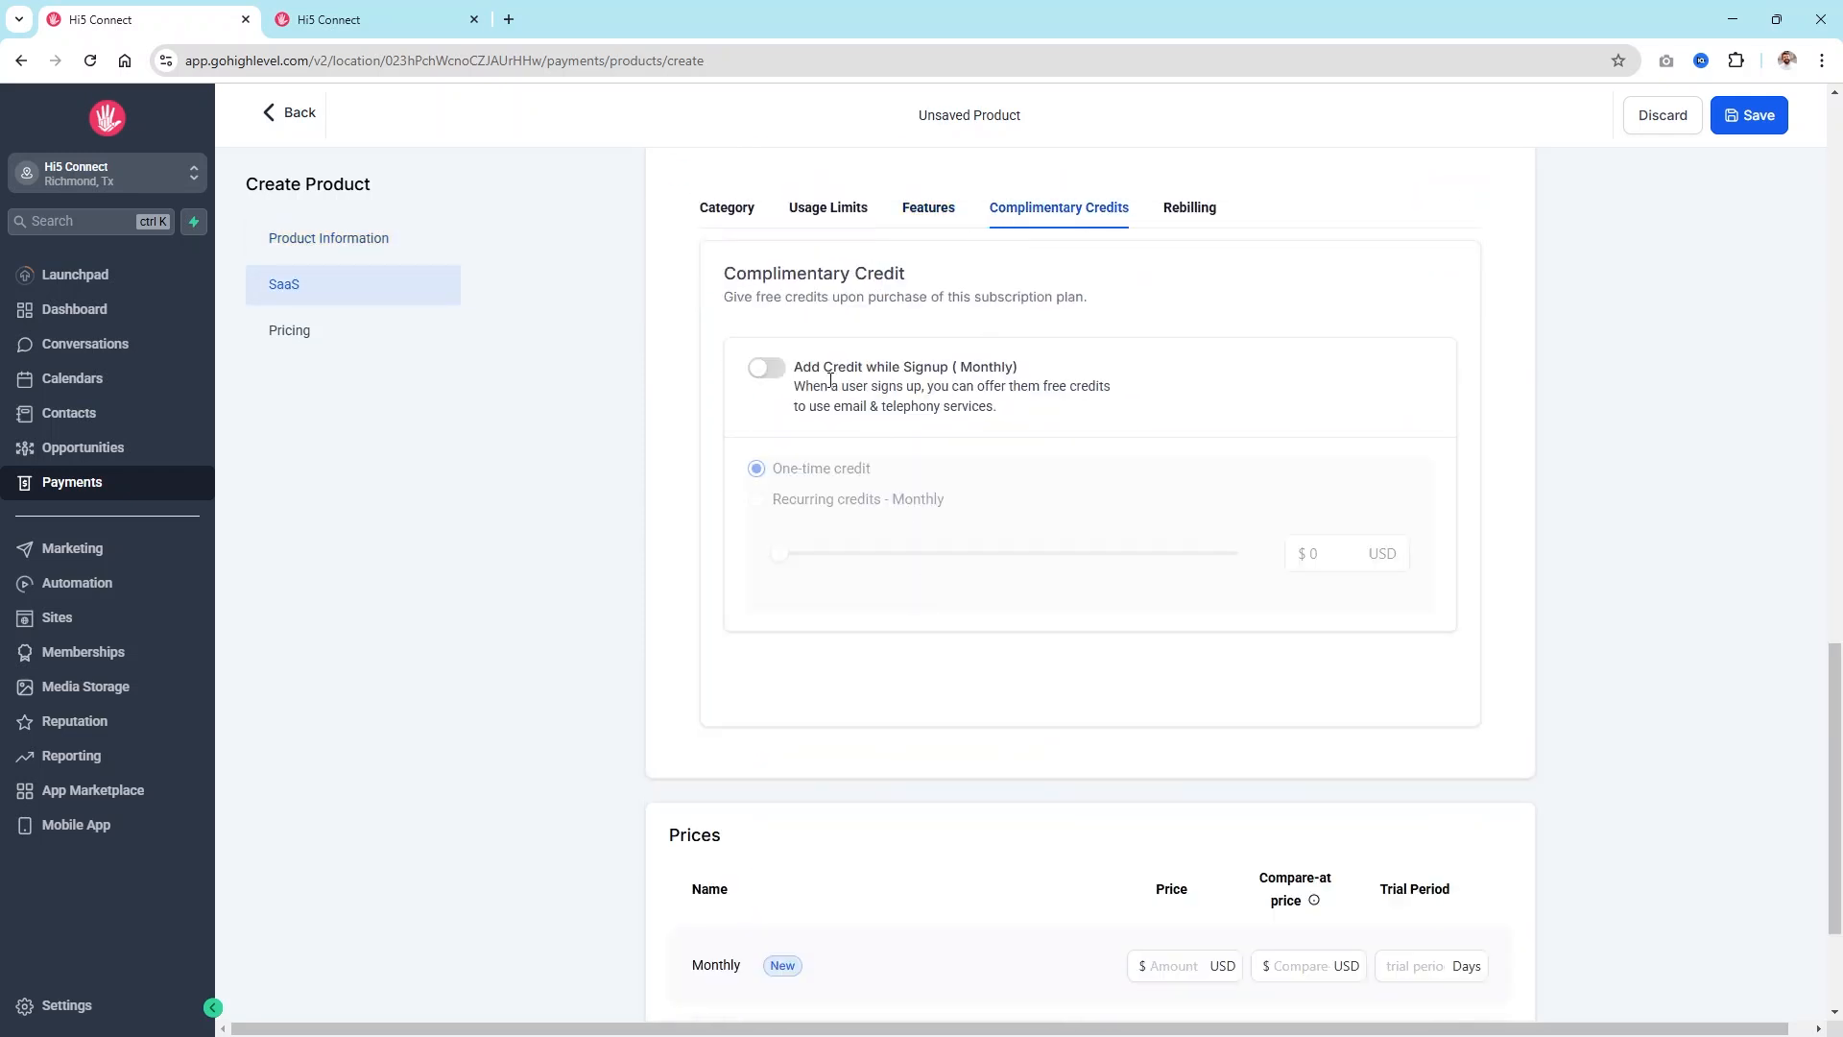
left_click(764, 369)
left_click(756, 499)
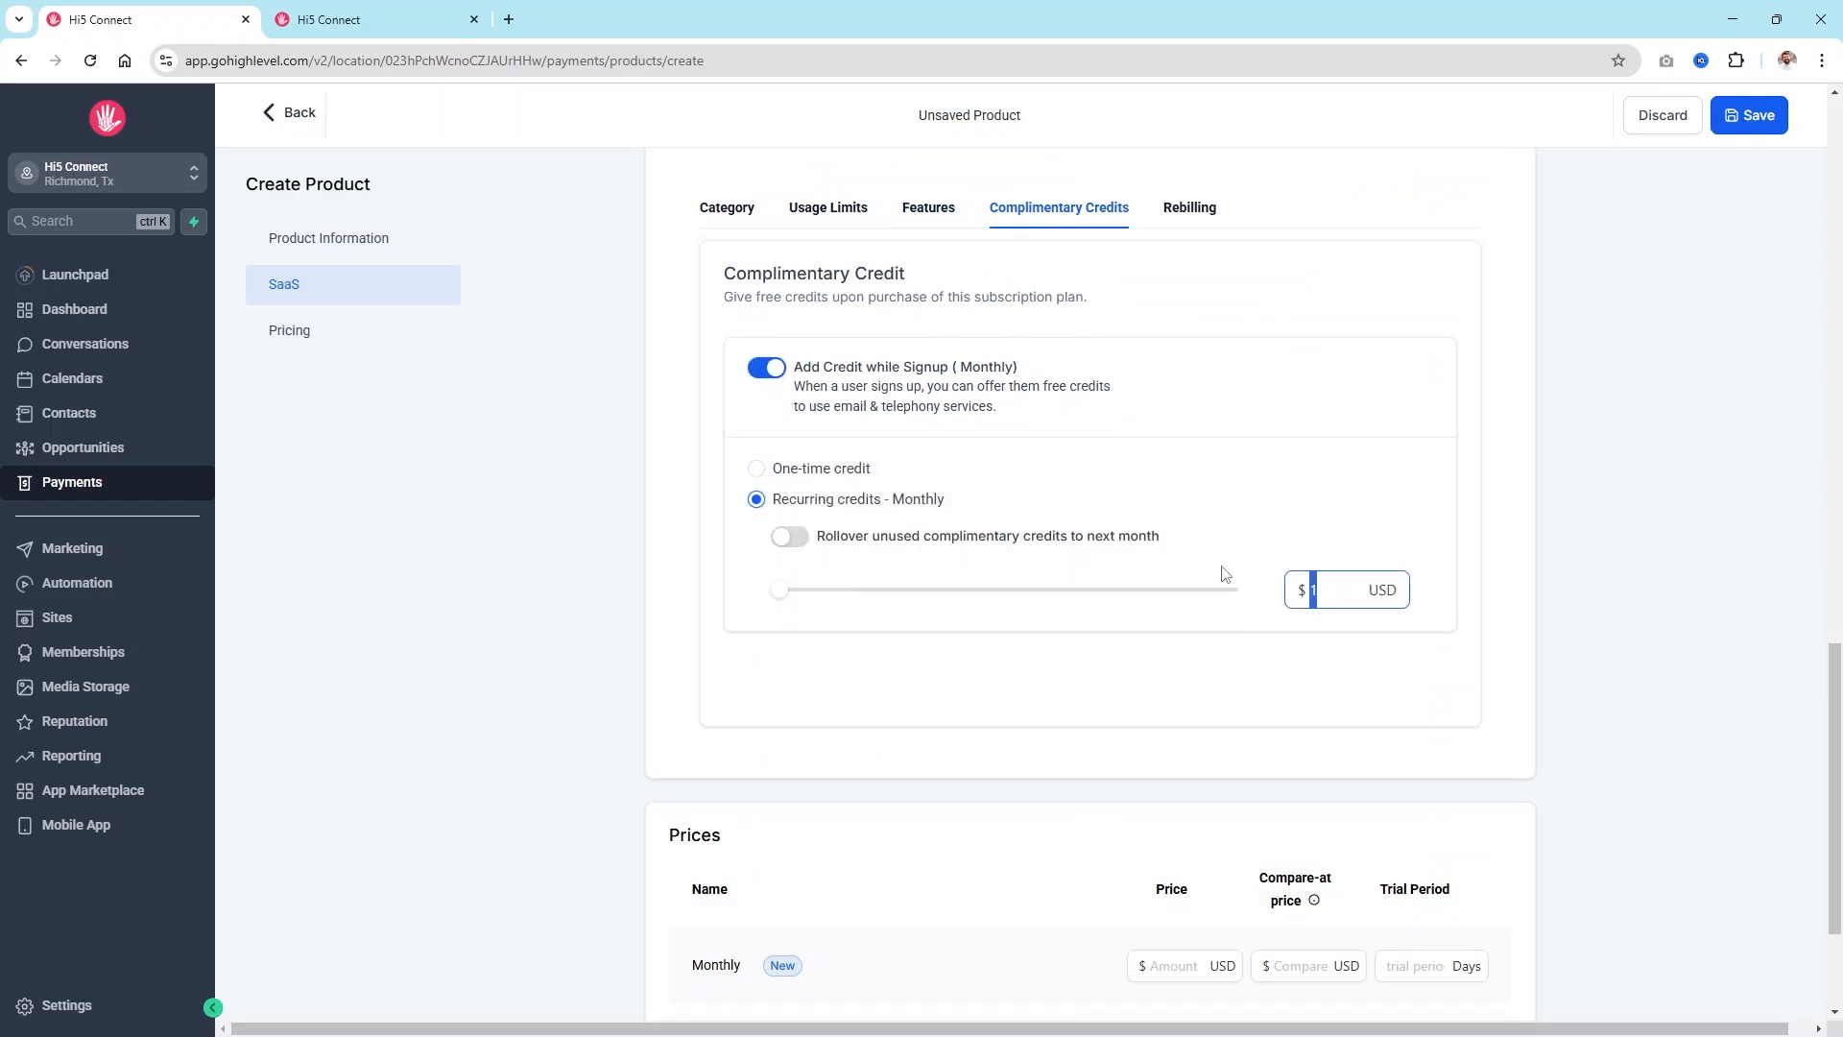
type("10")
Step: Look through the plan's rebilling markup settings from the phone system to Funnel AI
left_click(1181, 215)
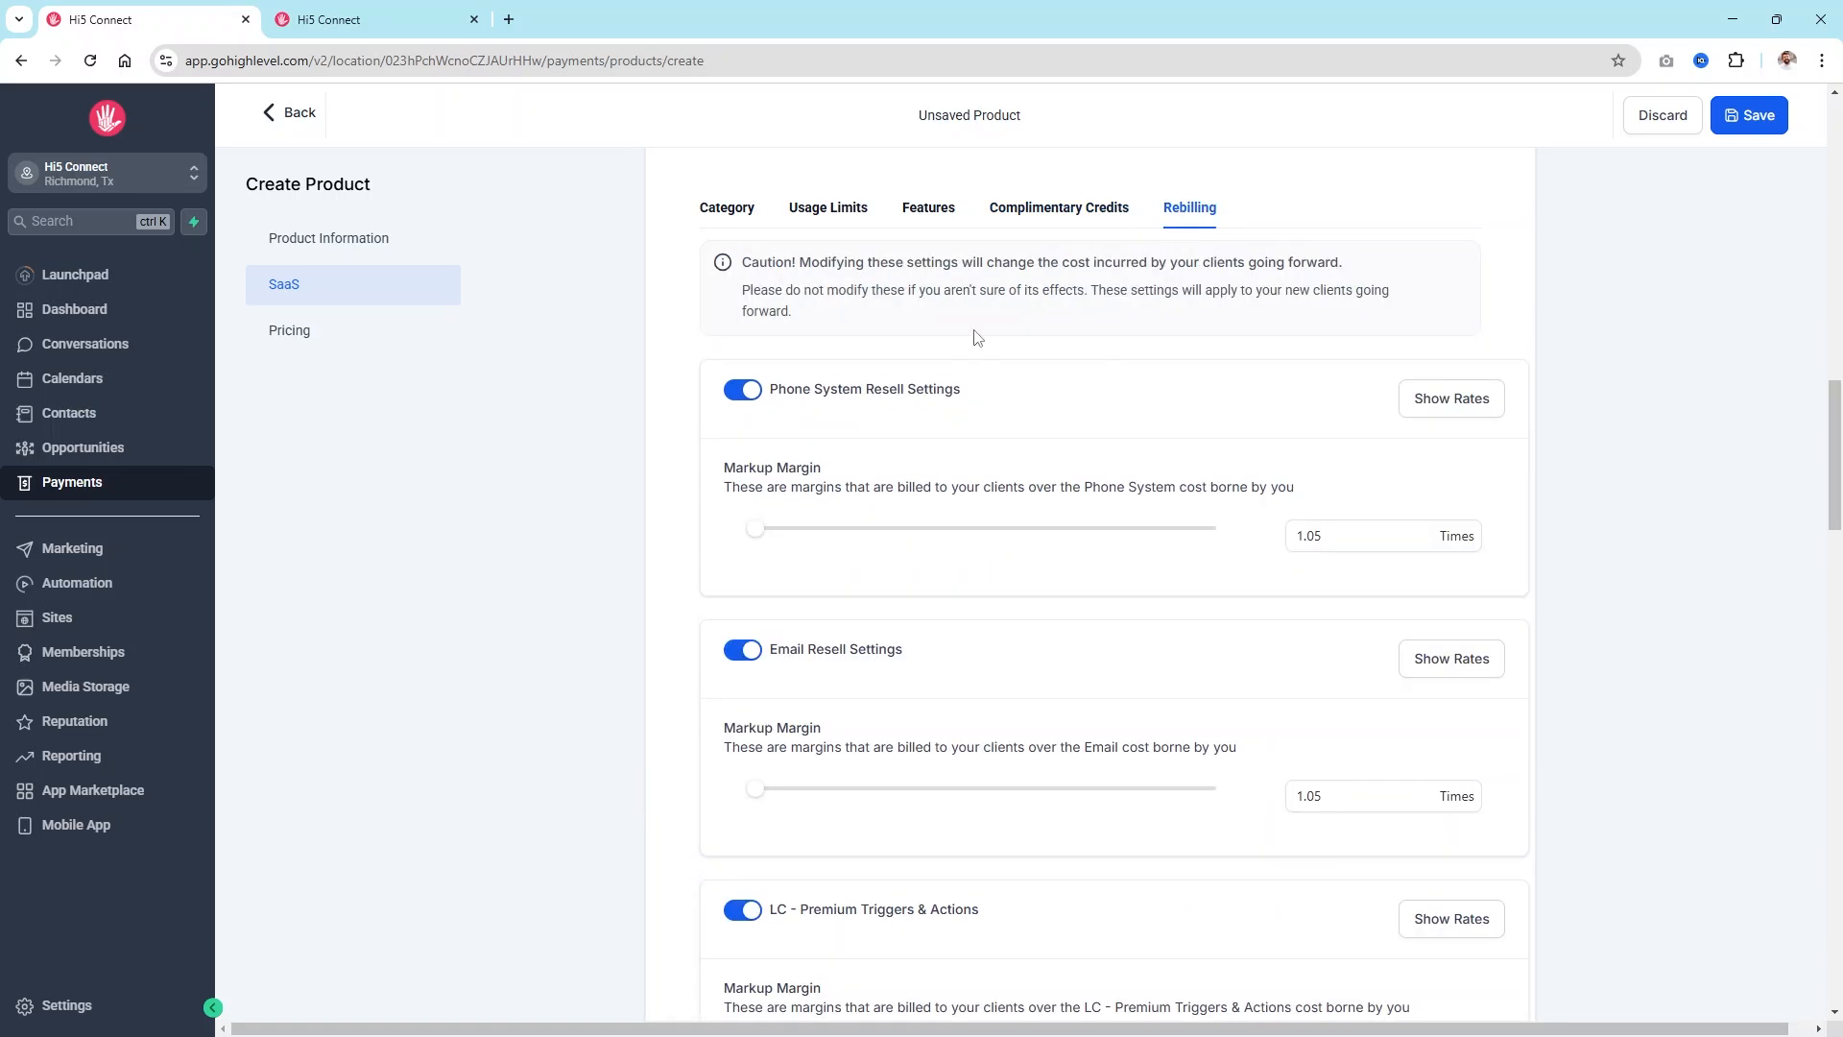
scroll(993, 879, "down", 4)
scroll(993, 879, "up", 4)
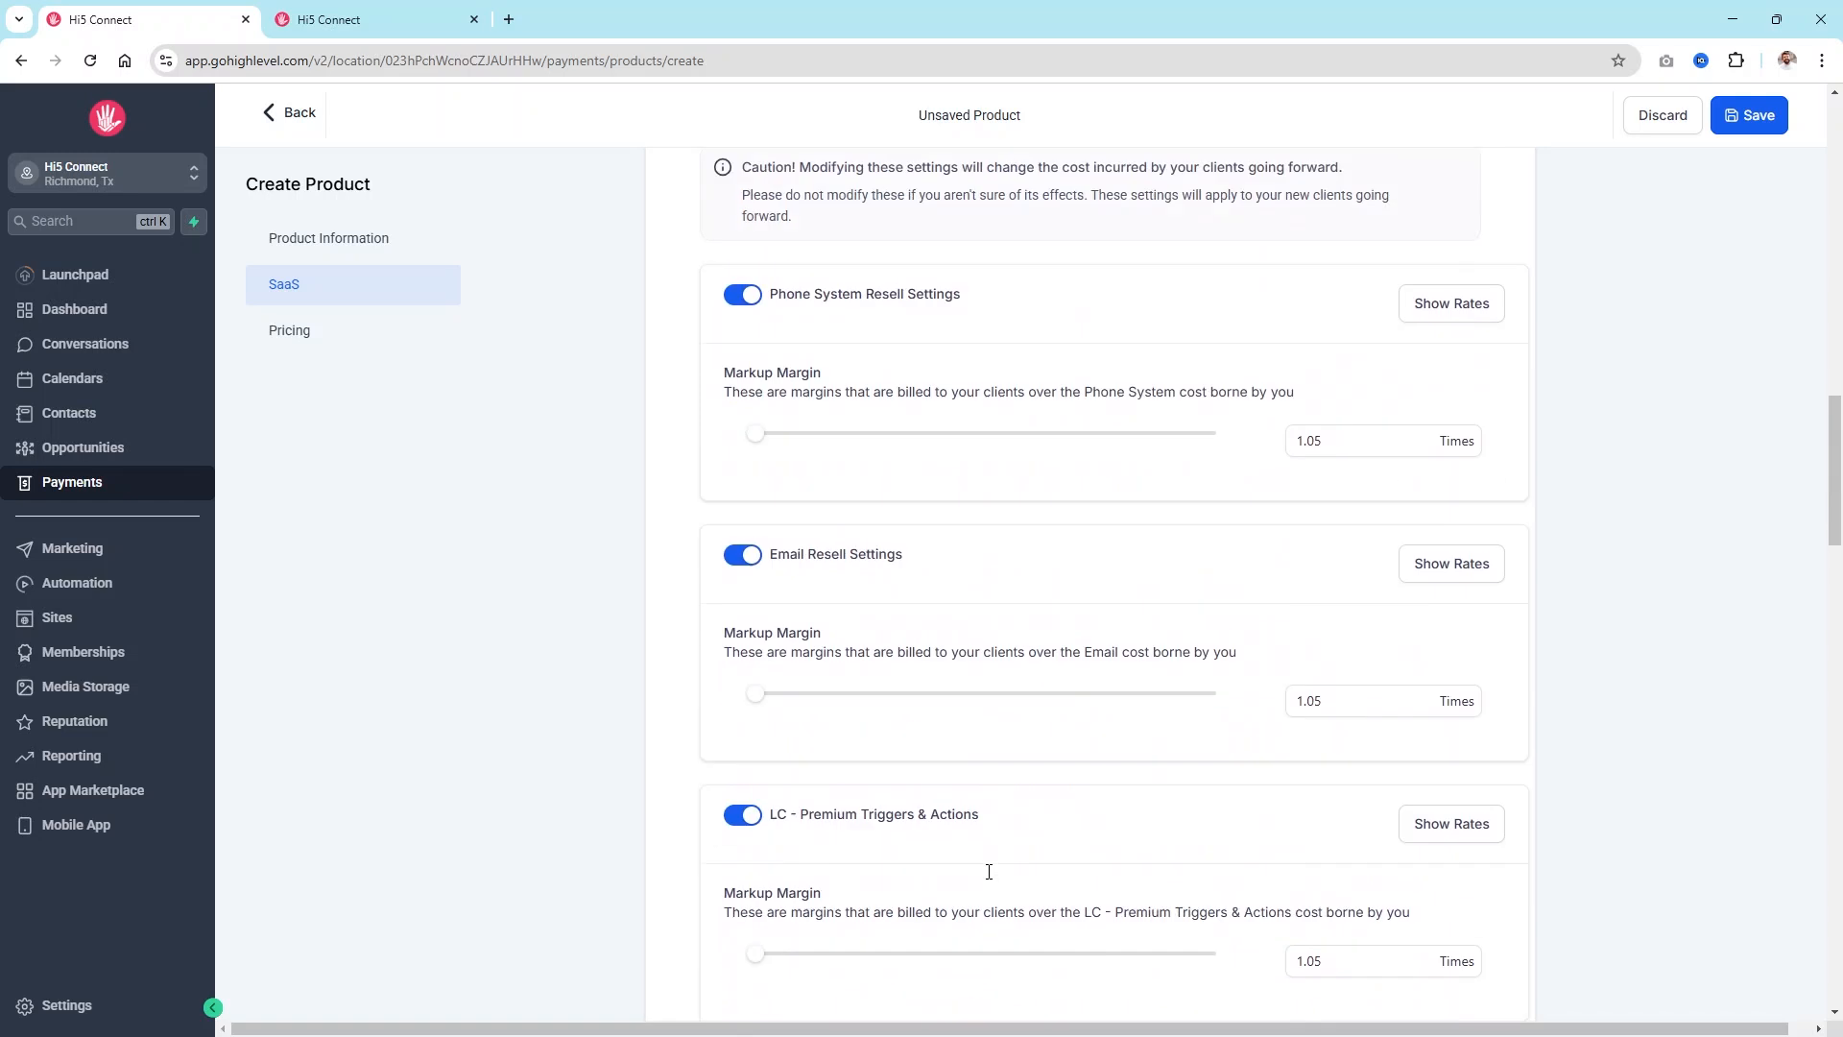
scroll(936, 475, "down", 20)
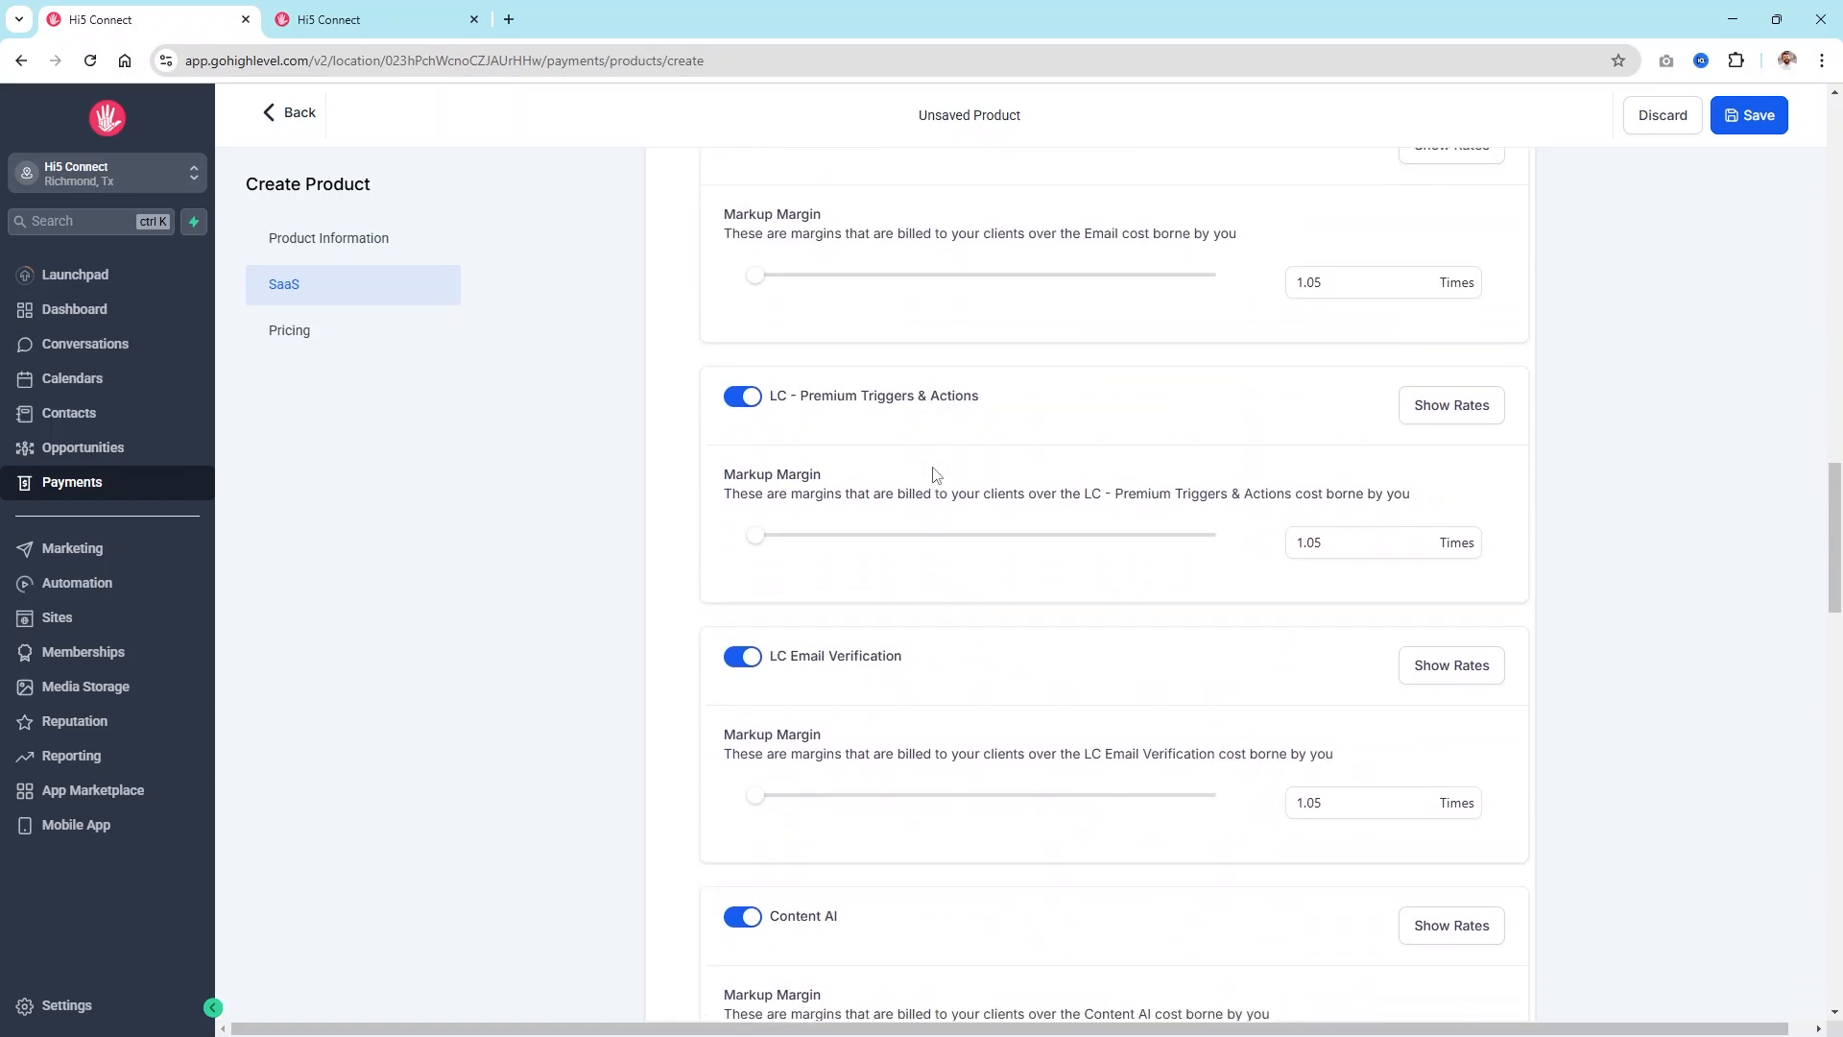
scroll(936, 475, "down", 6)
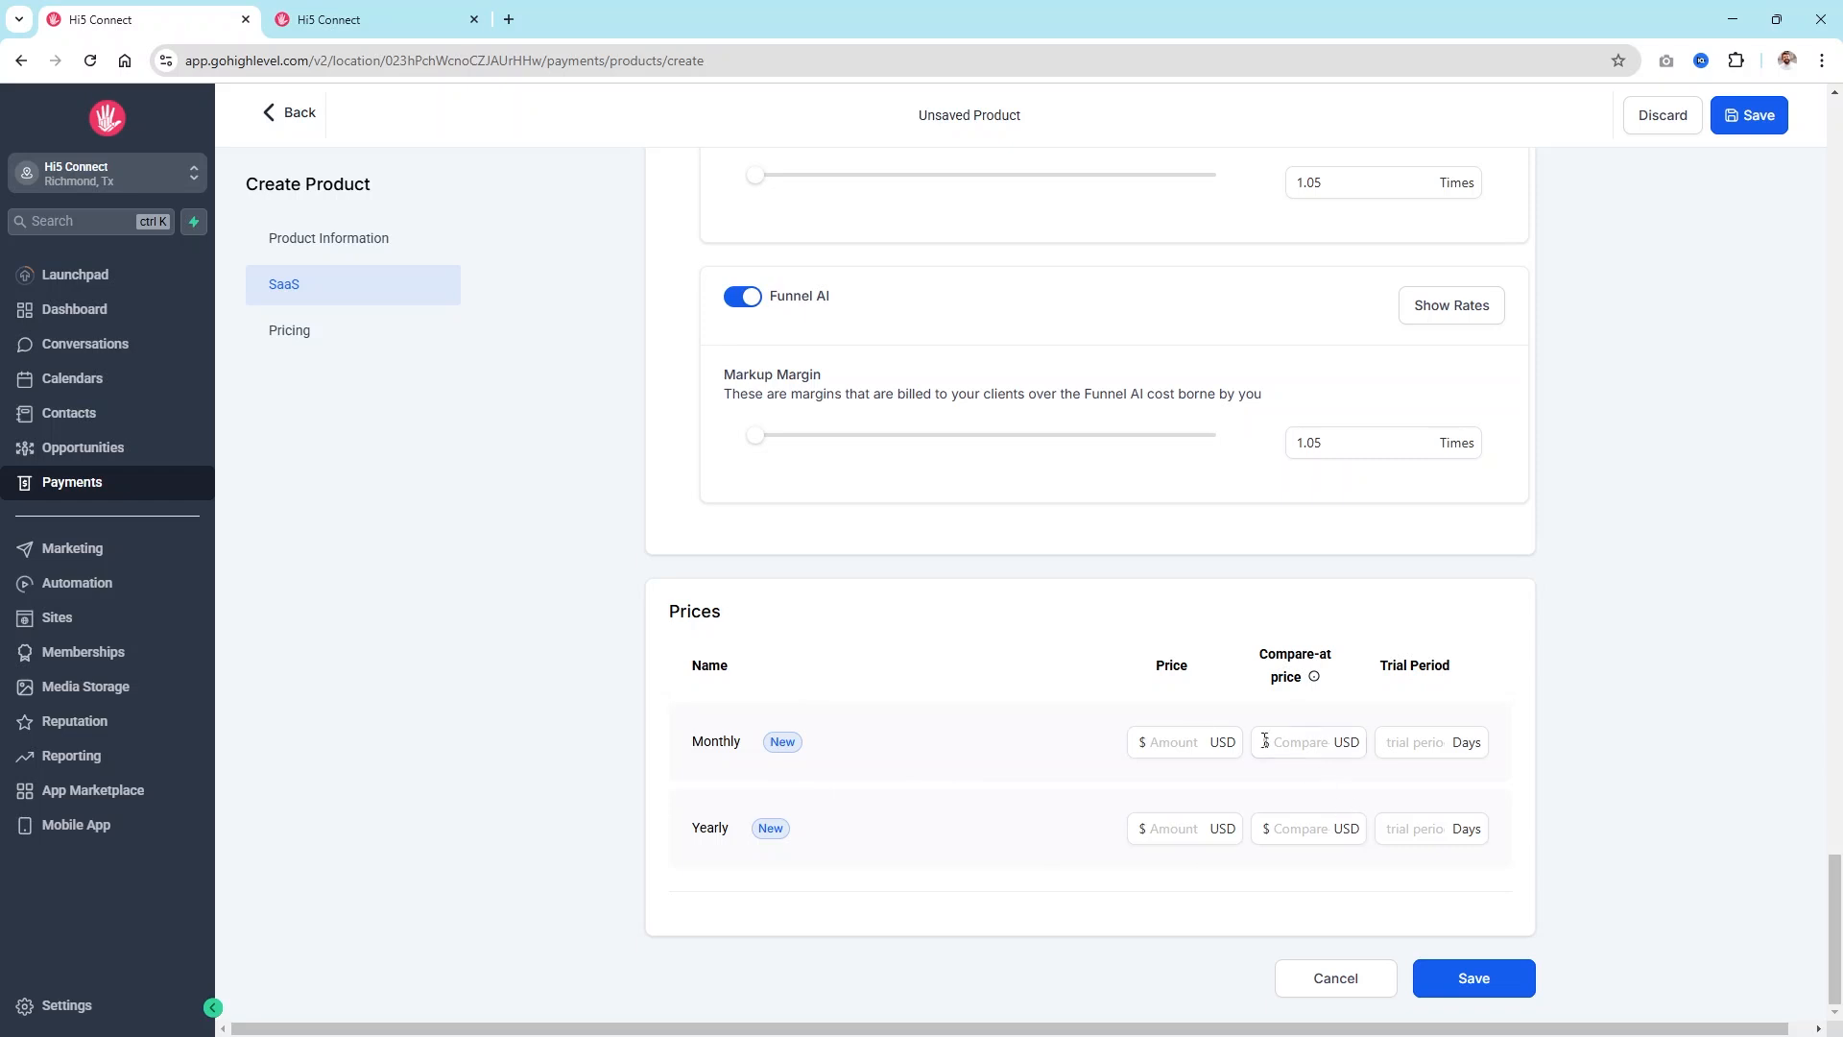
Step: Set the monthly price to $297, its compare-at price to $497 and its trial period to 0 days
left_click(1211, 829)
left_click(1332, 742)
left_click(1208, 746)
type("297")
left_click(1299, 739)
type("497")
left_click(1445, 742)
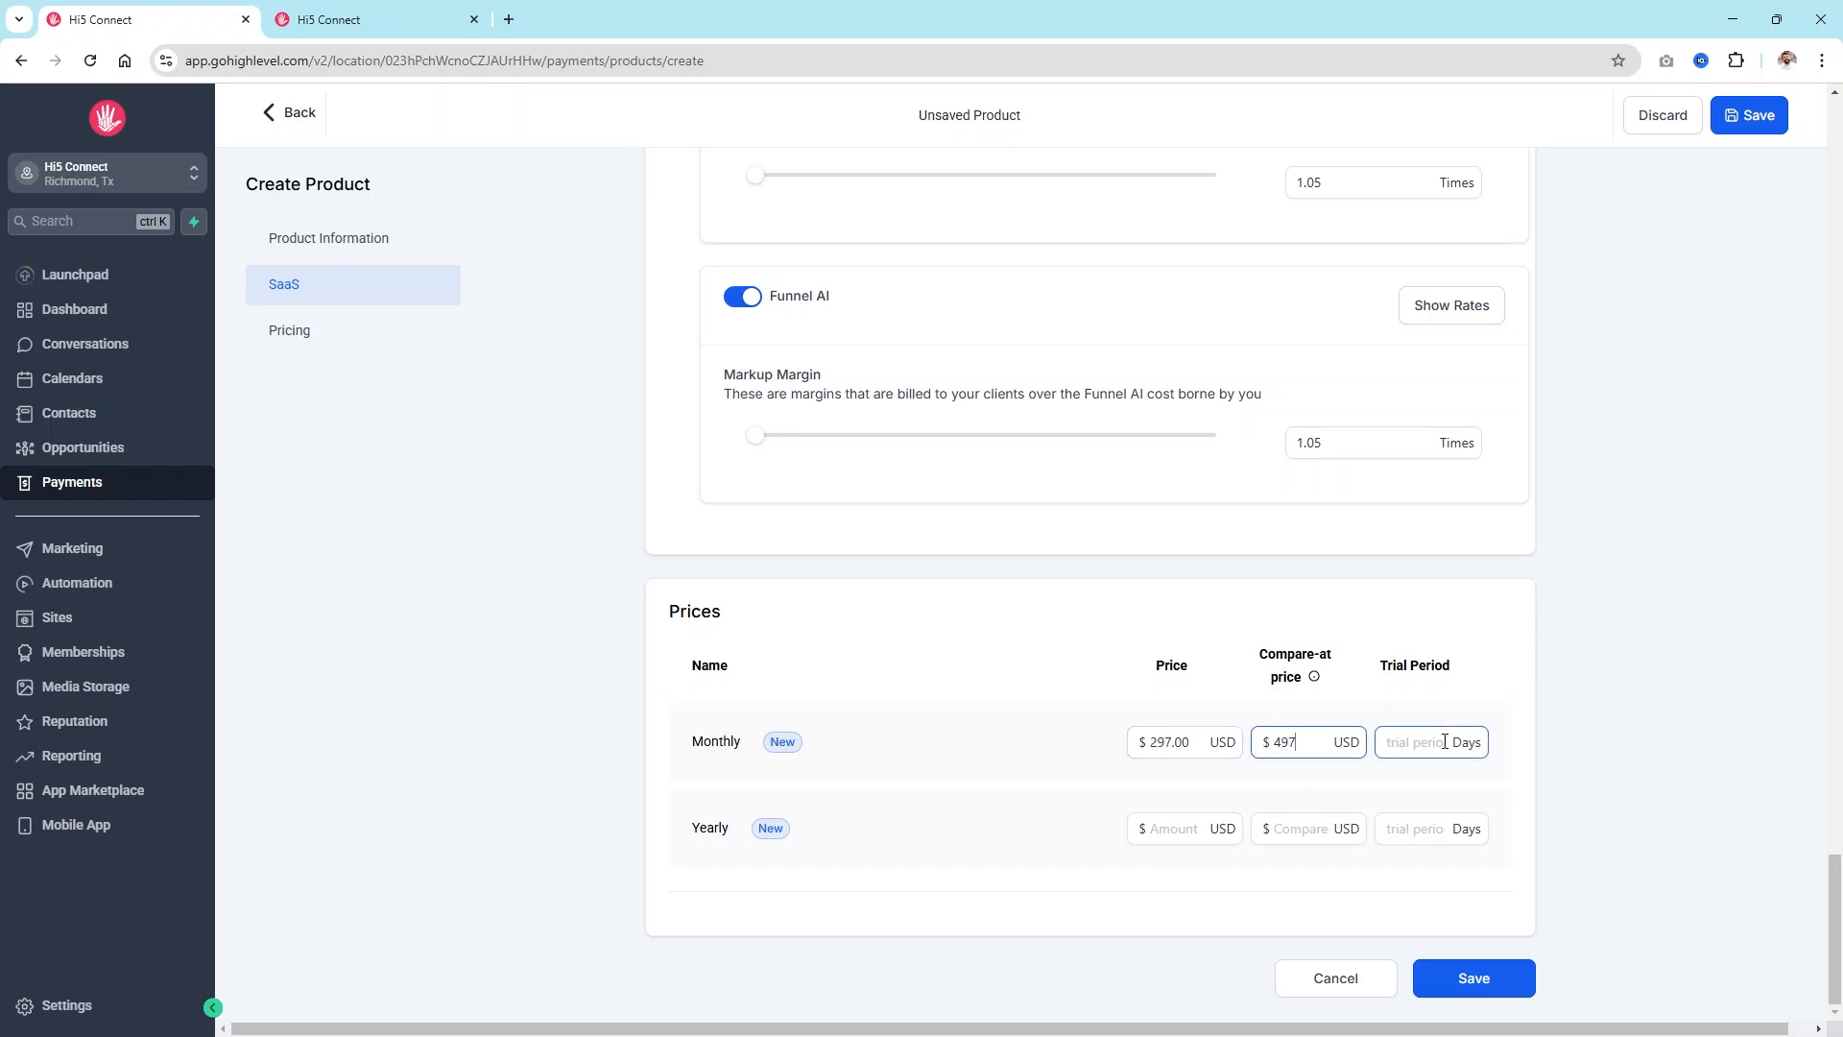
type("7")
key("BackSpace")
type("0")
left_click(877, 700)
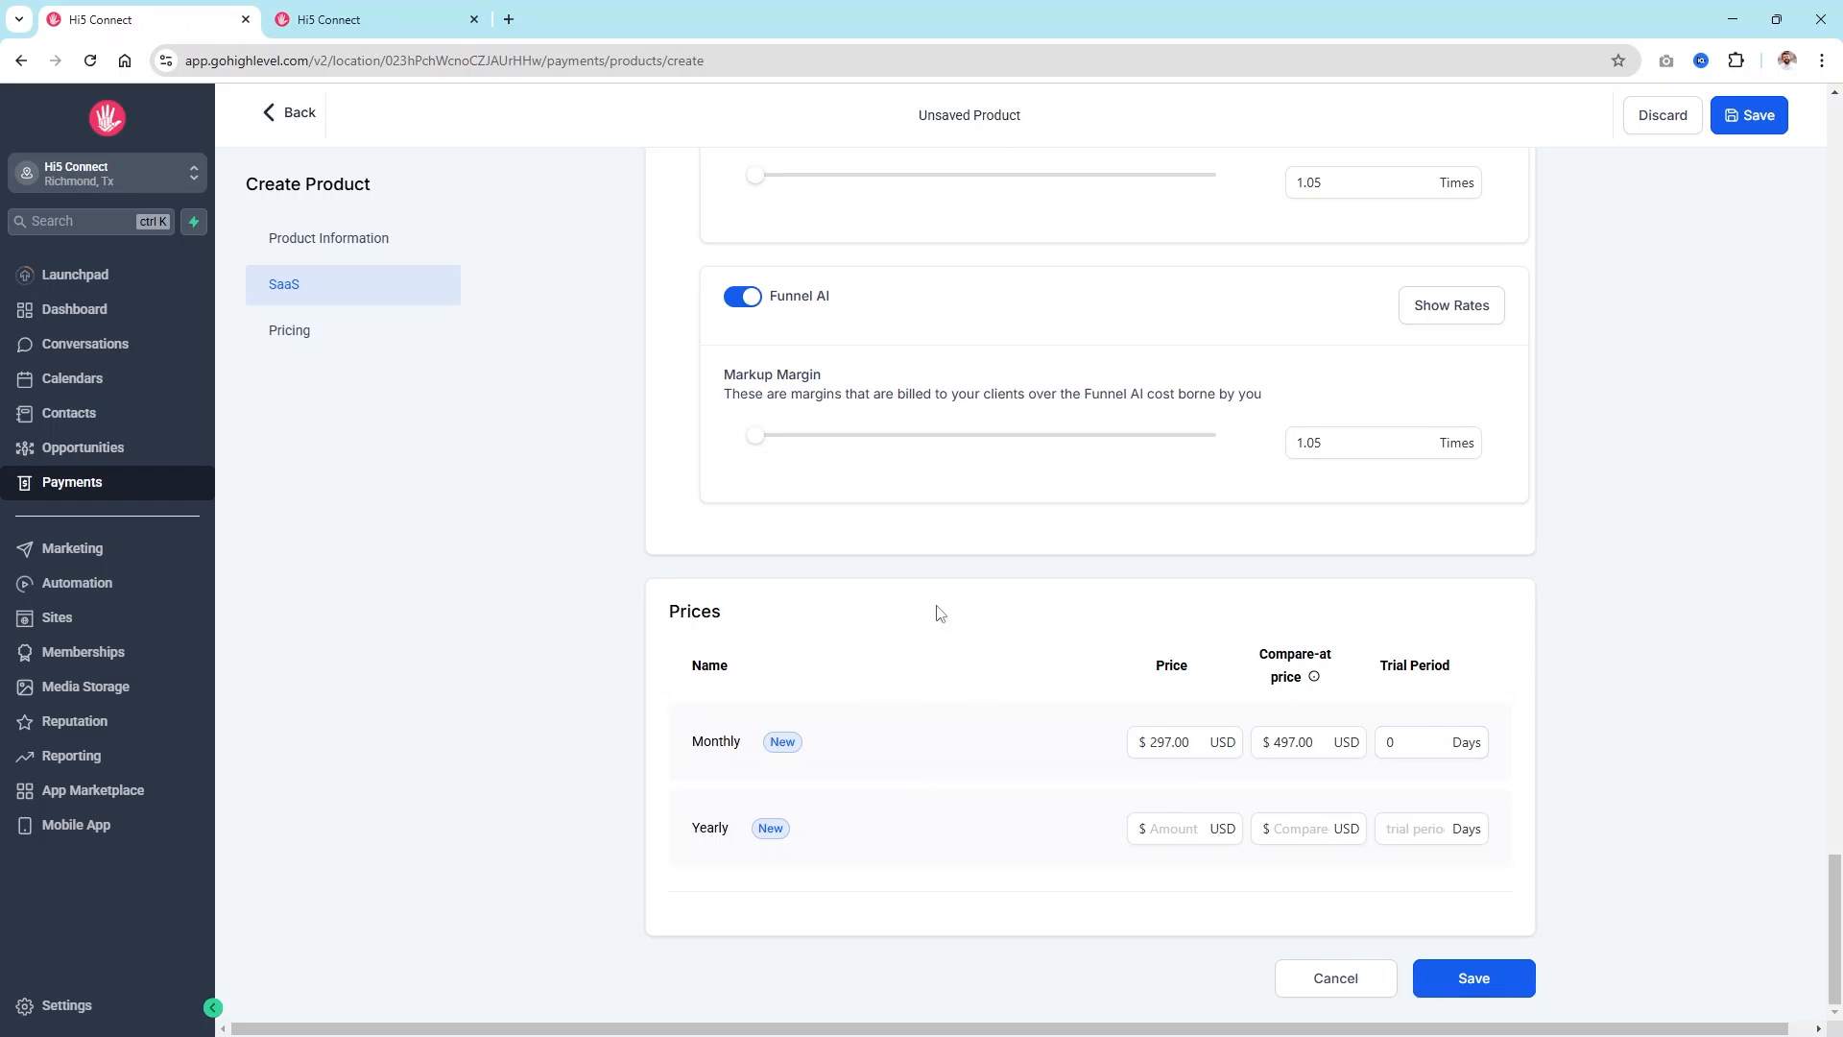
Step: Discard the unsaved Sample Plan product and return to the Products list
scroll(991, 257, "up", 15)
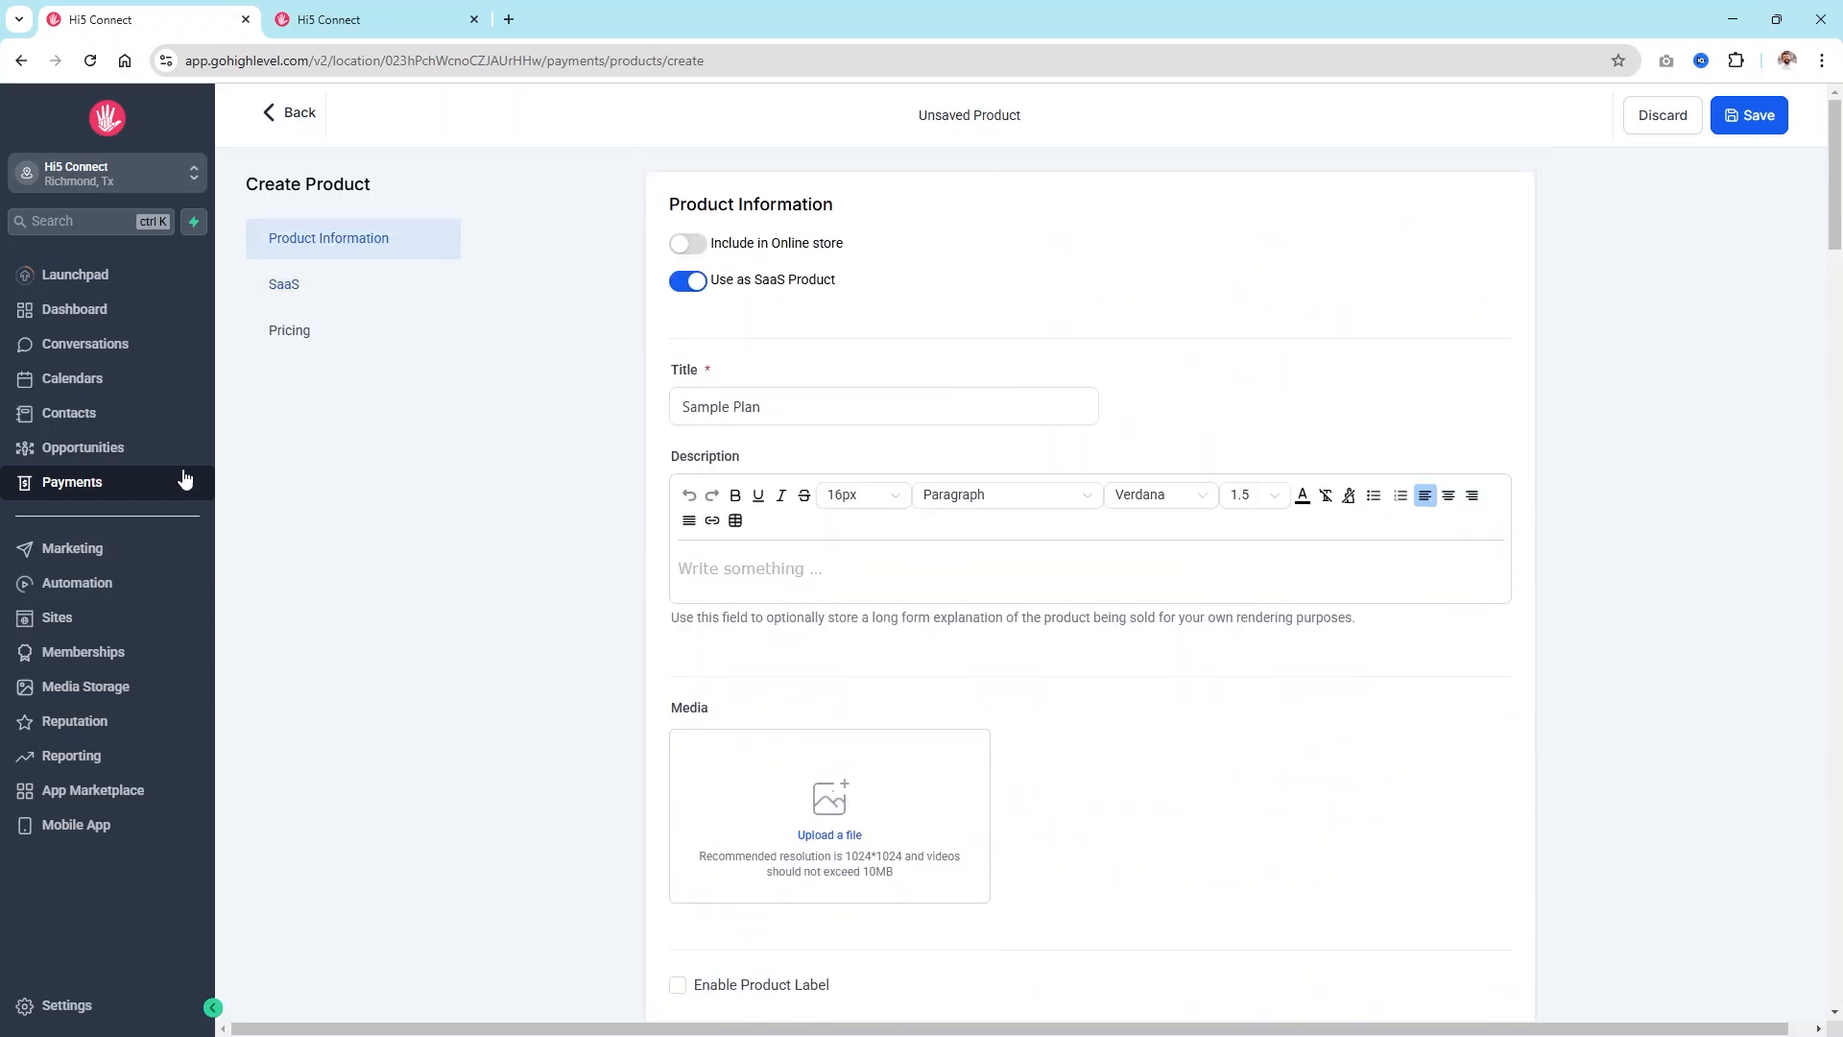
left_click(293, 134)
left_click(1637, 116)
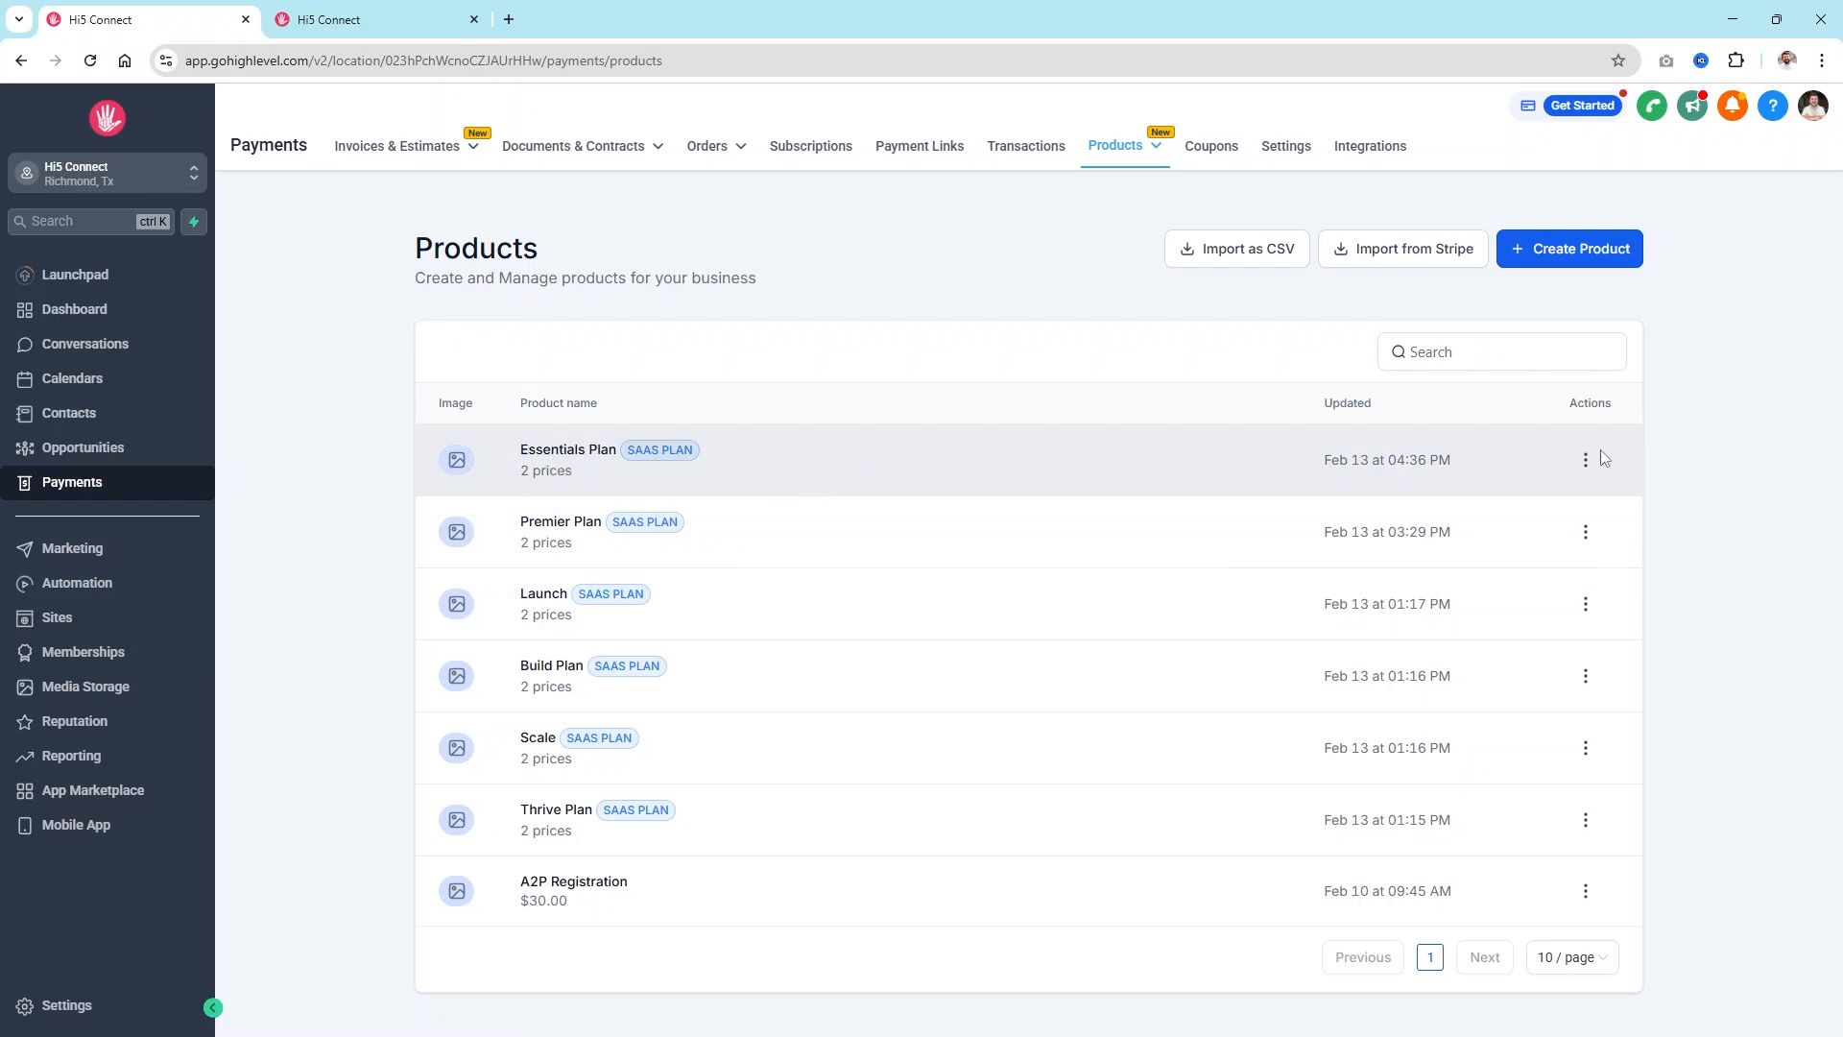
Step: Open hi5connect.com in a new browser tab and go to its Event Rental industry page
left_click(395, 19)
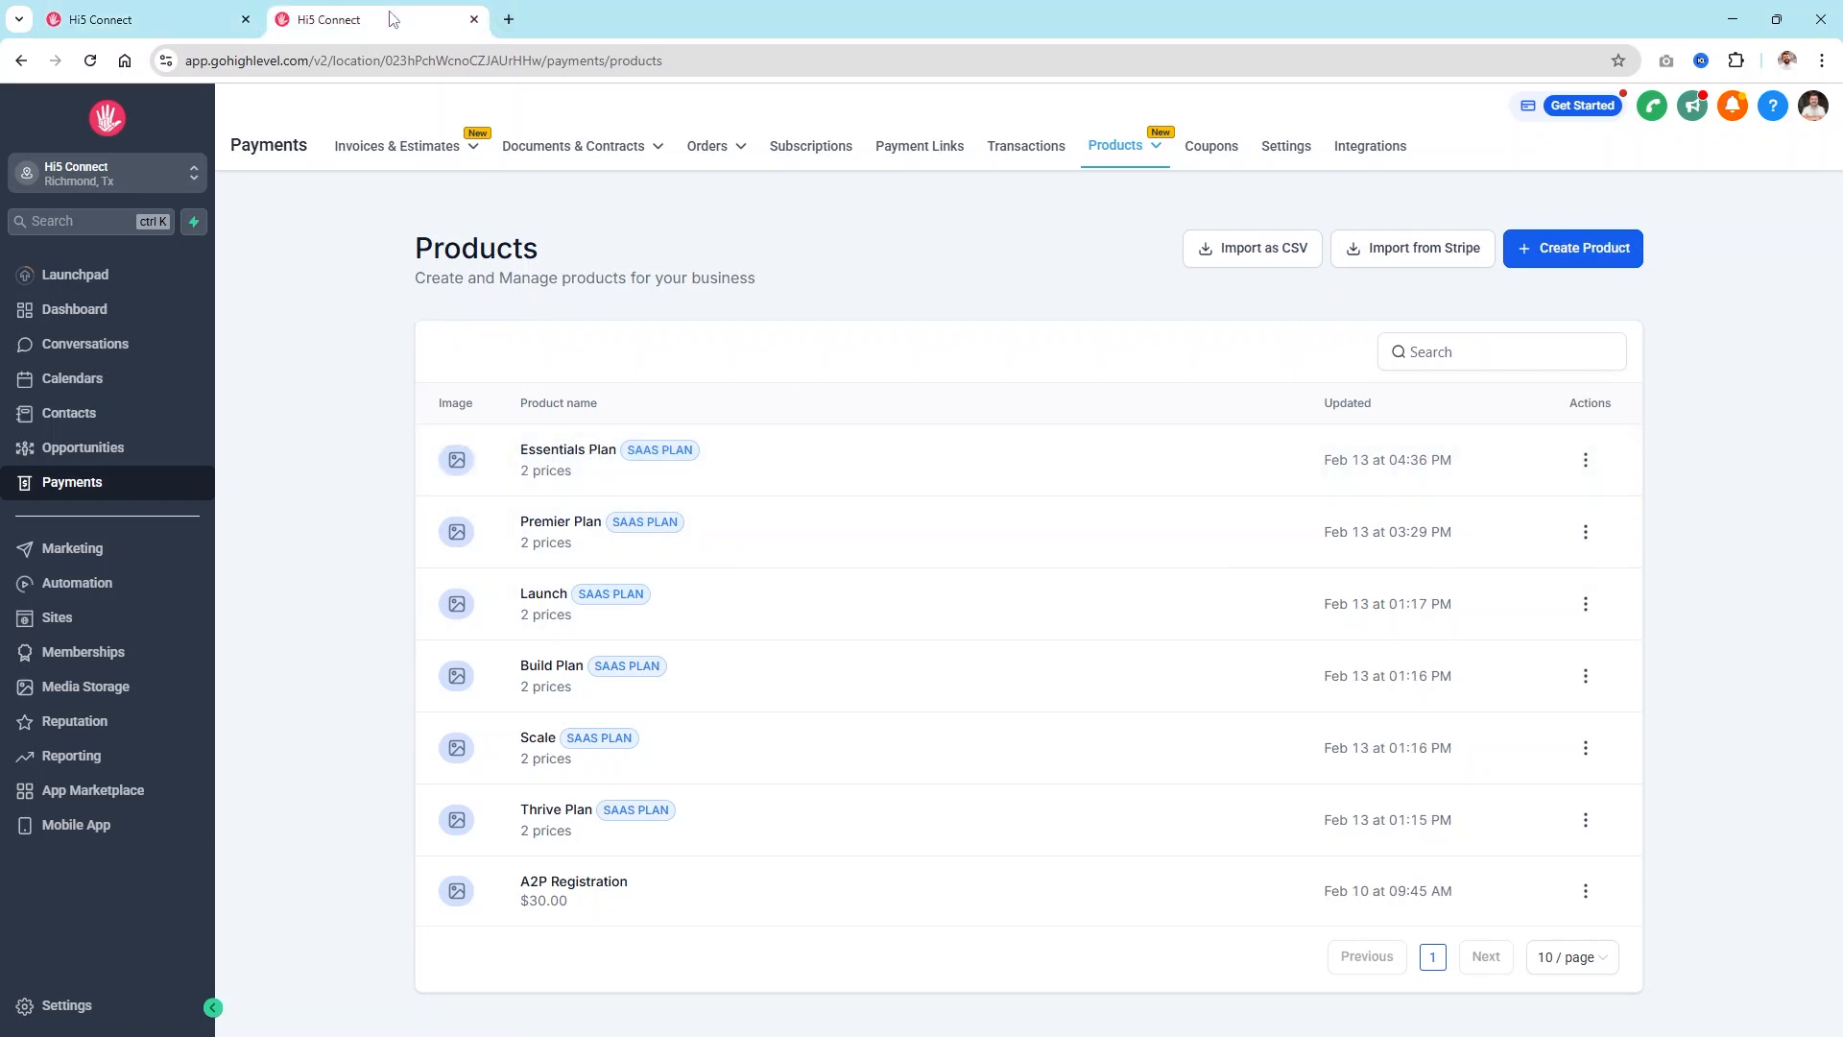
left_click(521, 19)
type("hi5")
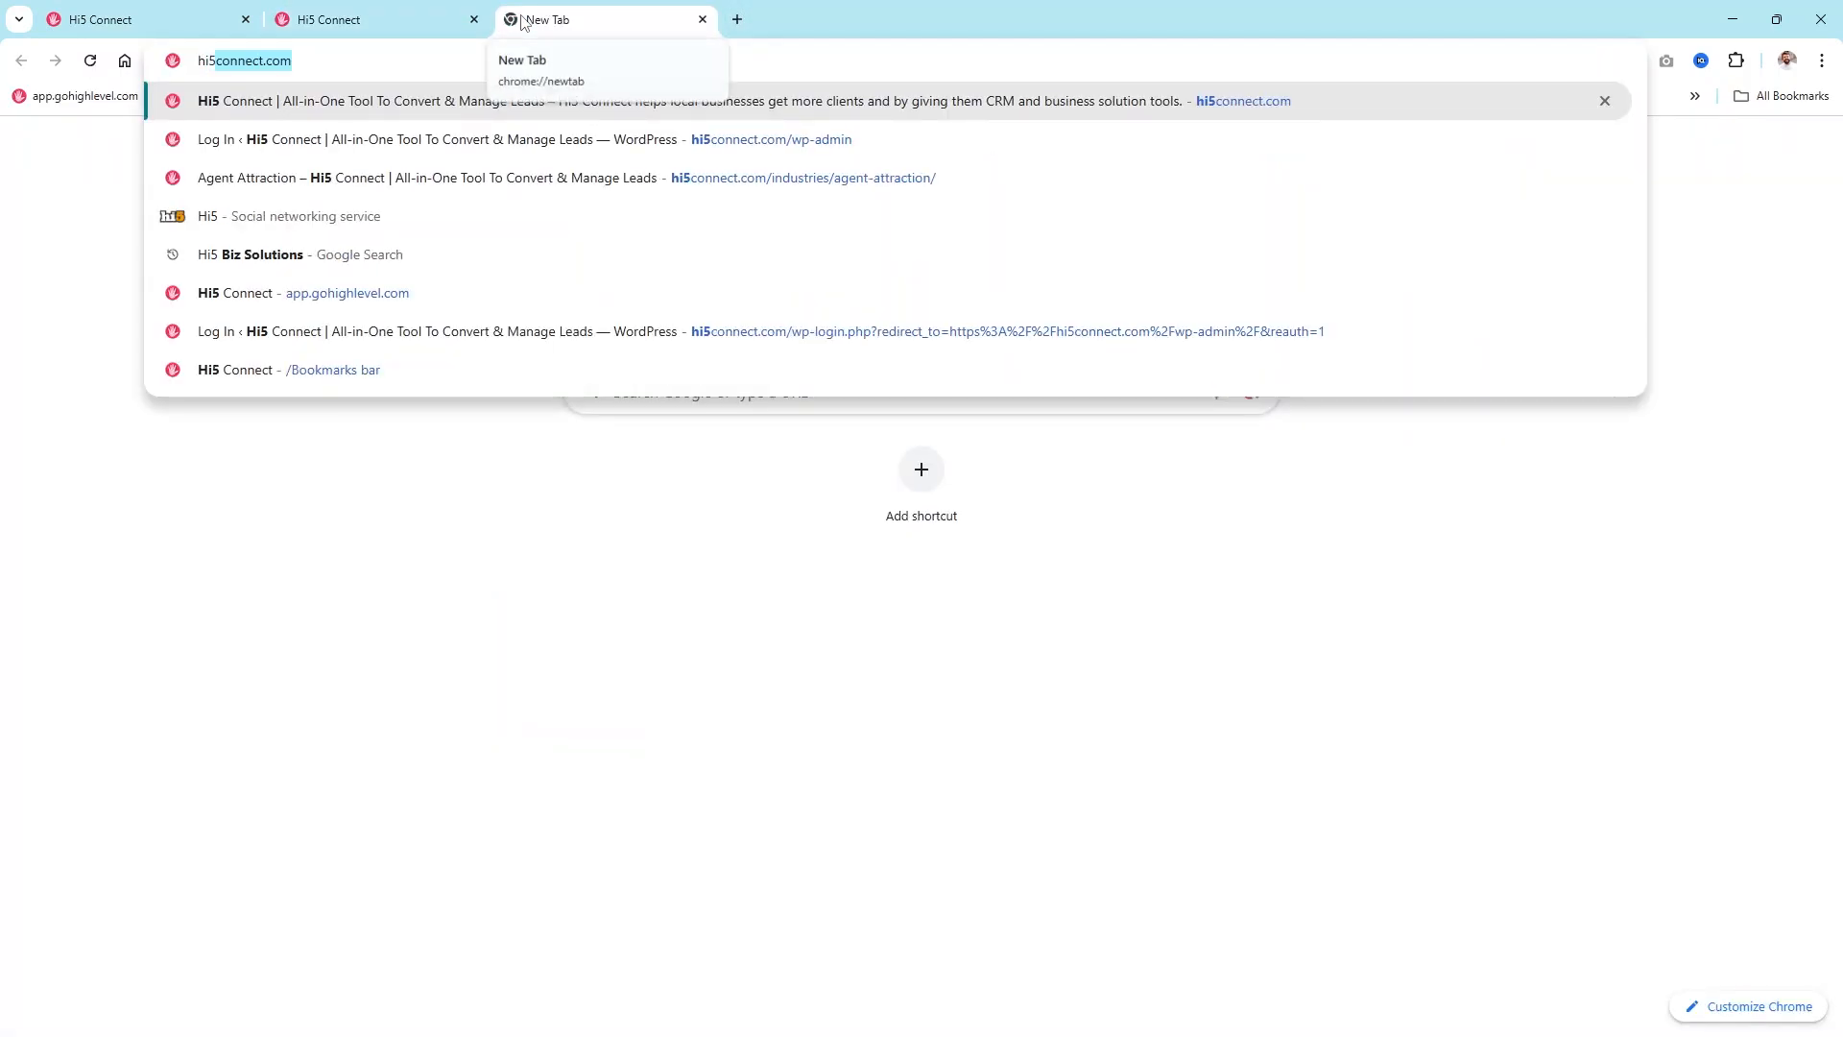
key("Return")
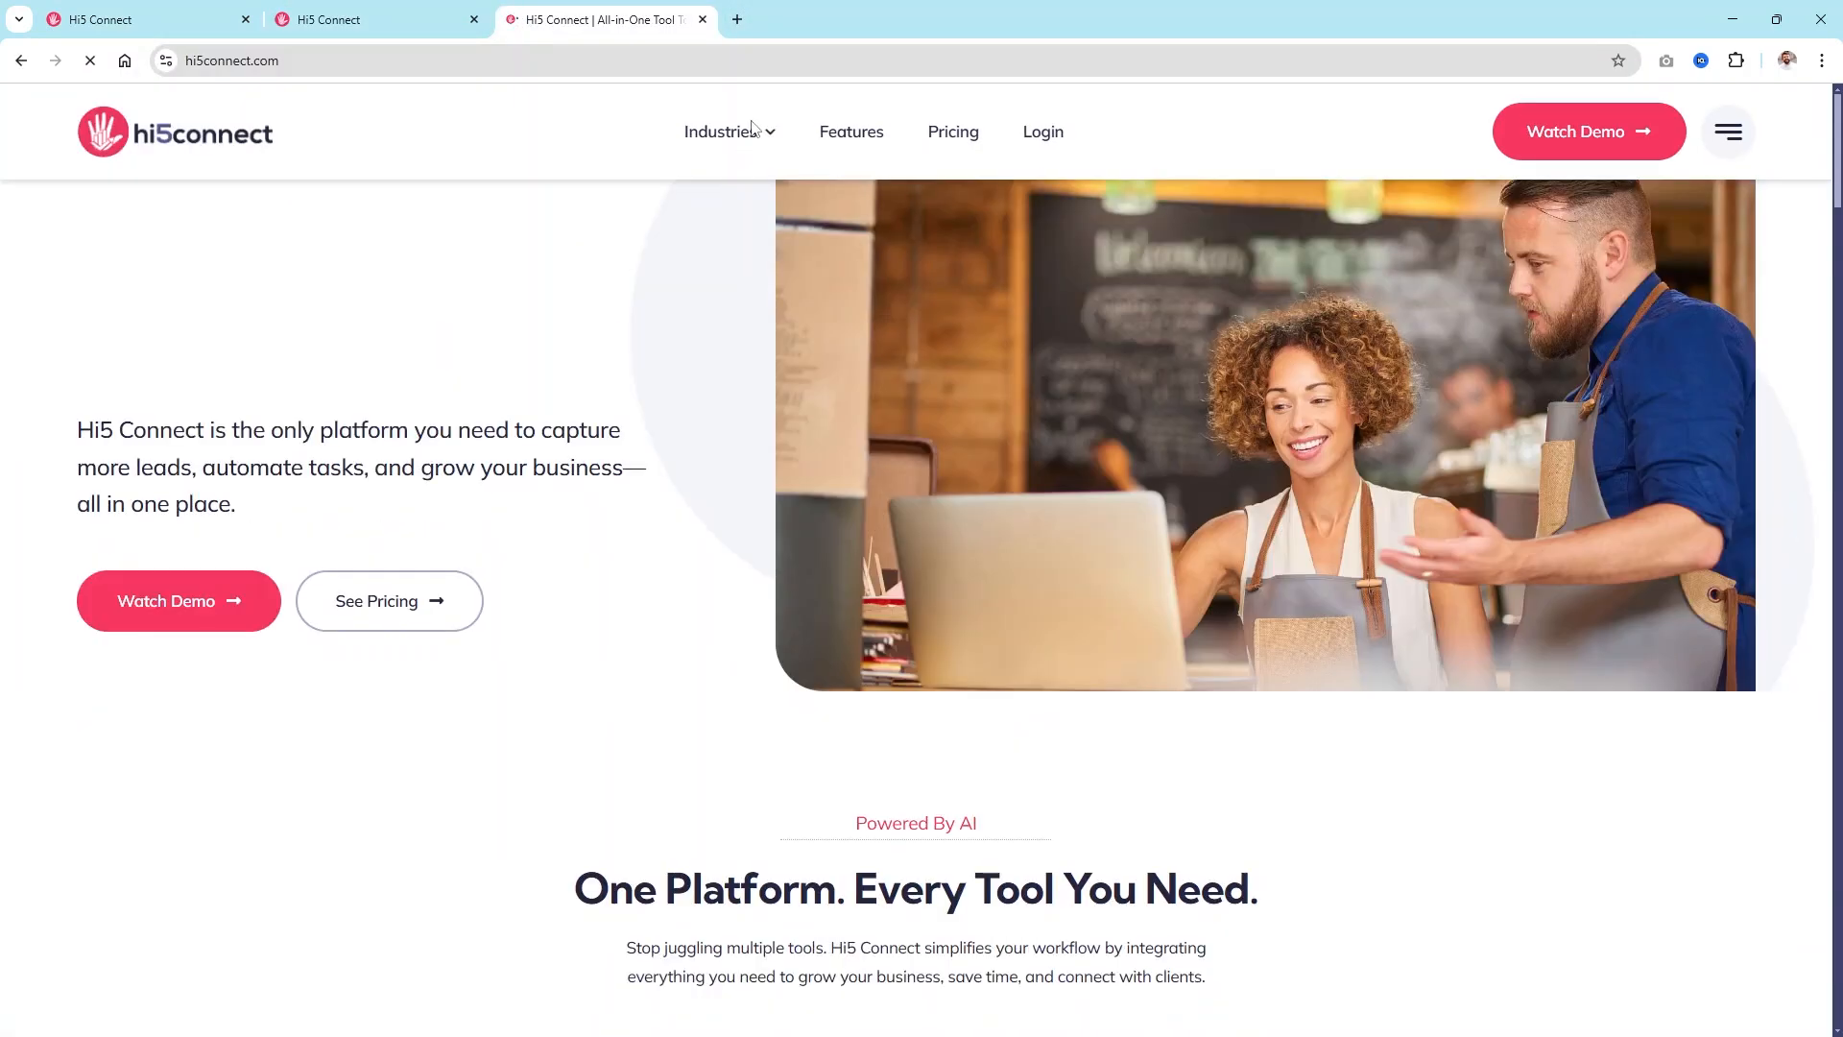
mouse_move(744, 142)
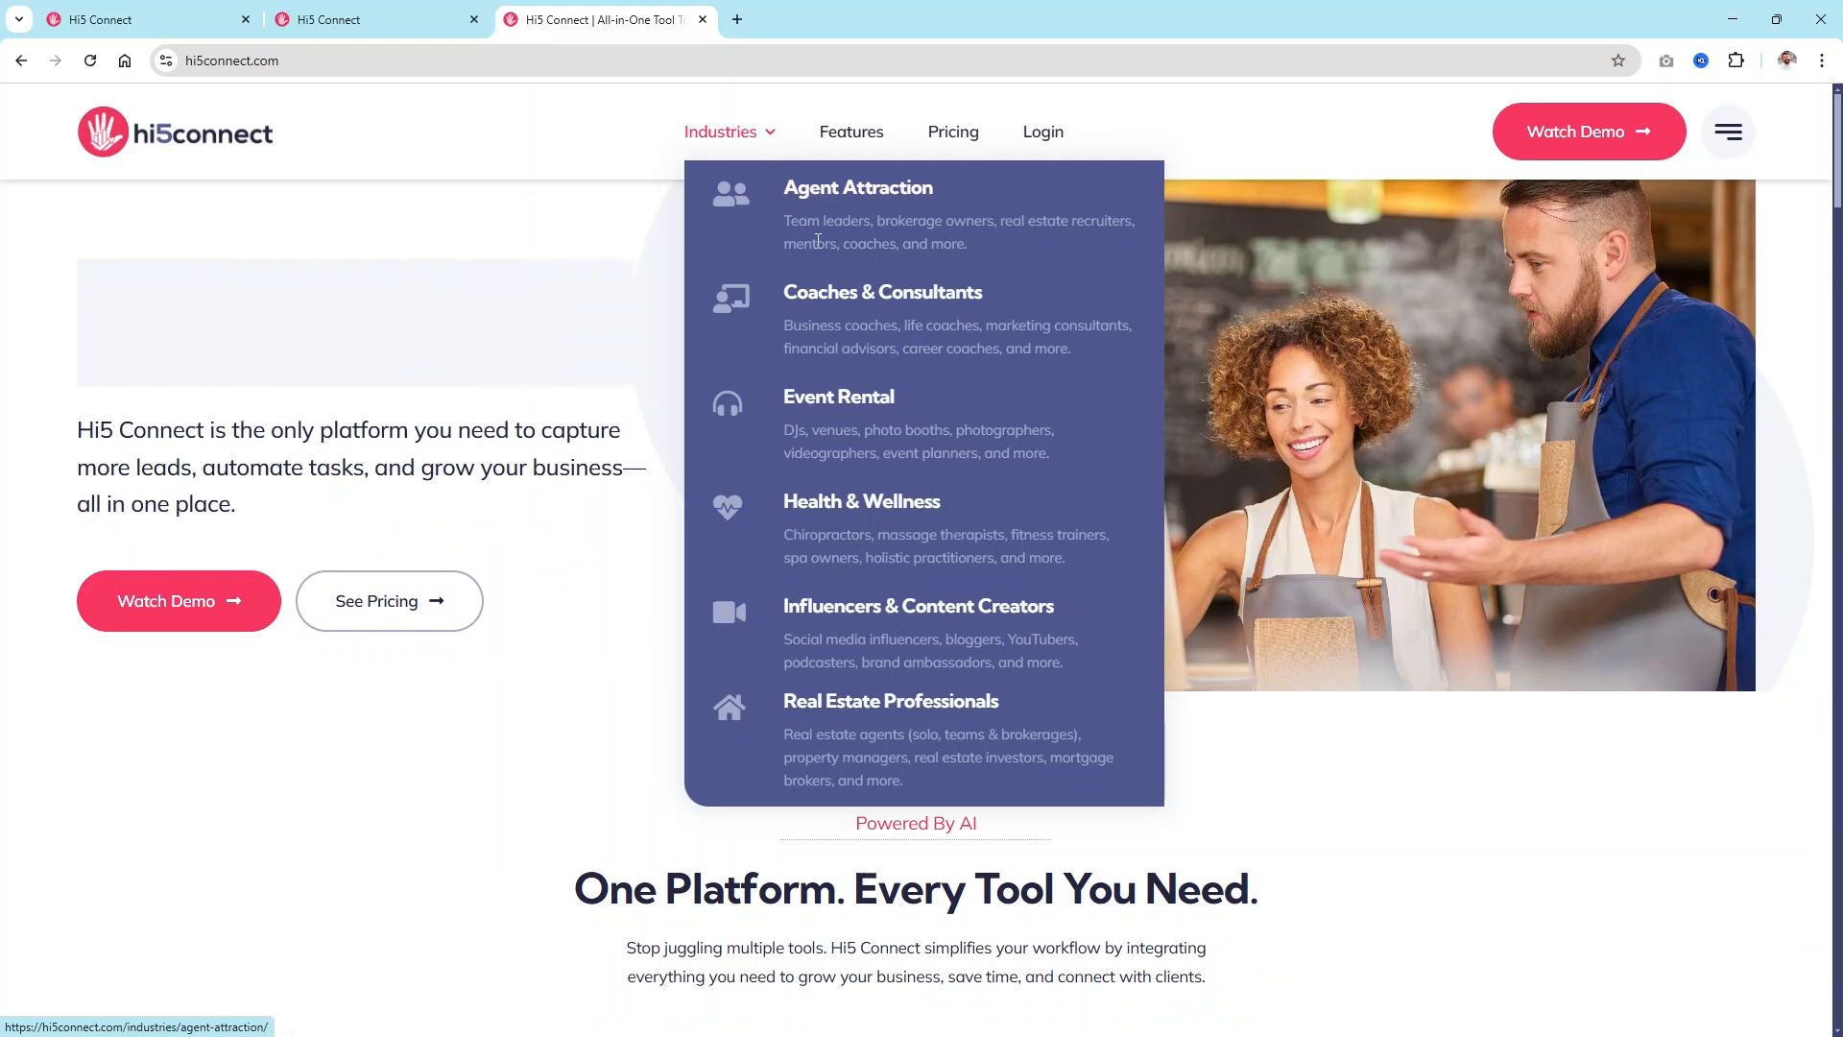
left_click(850, 405)
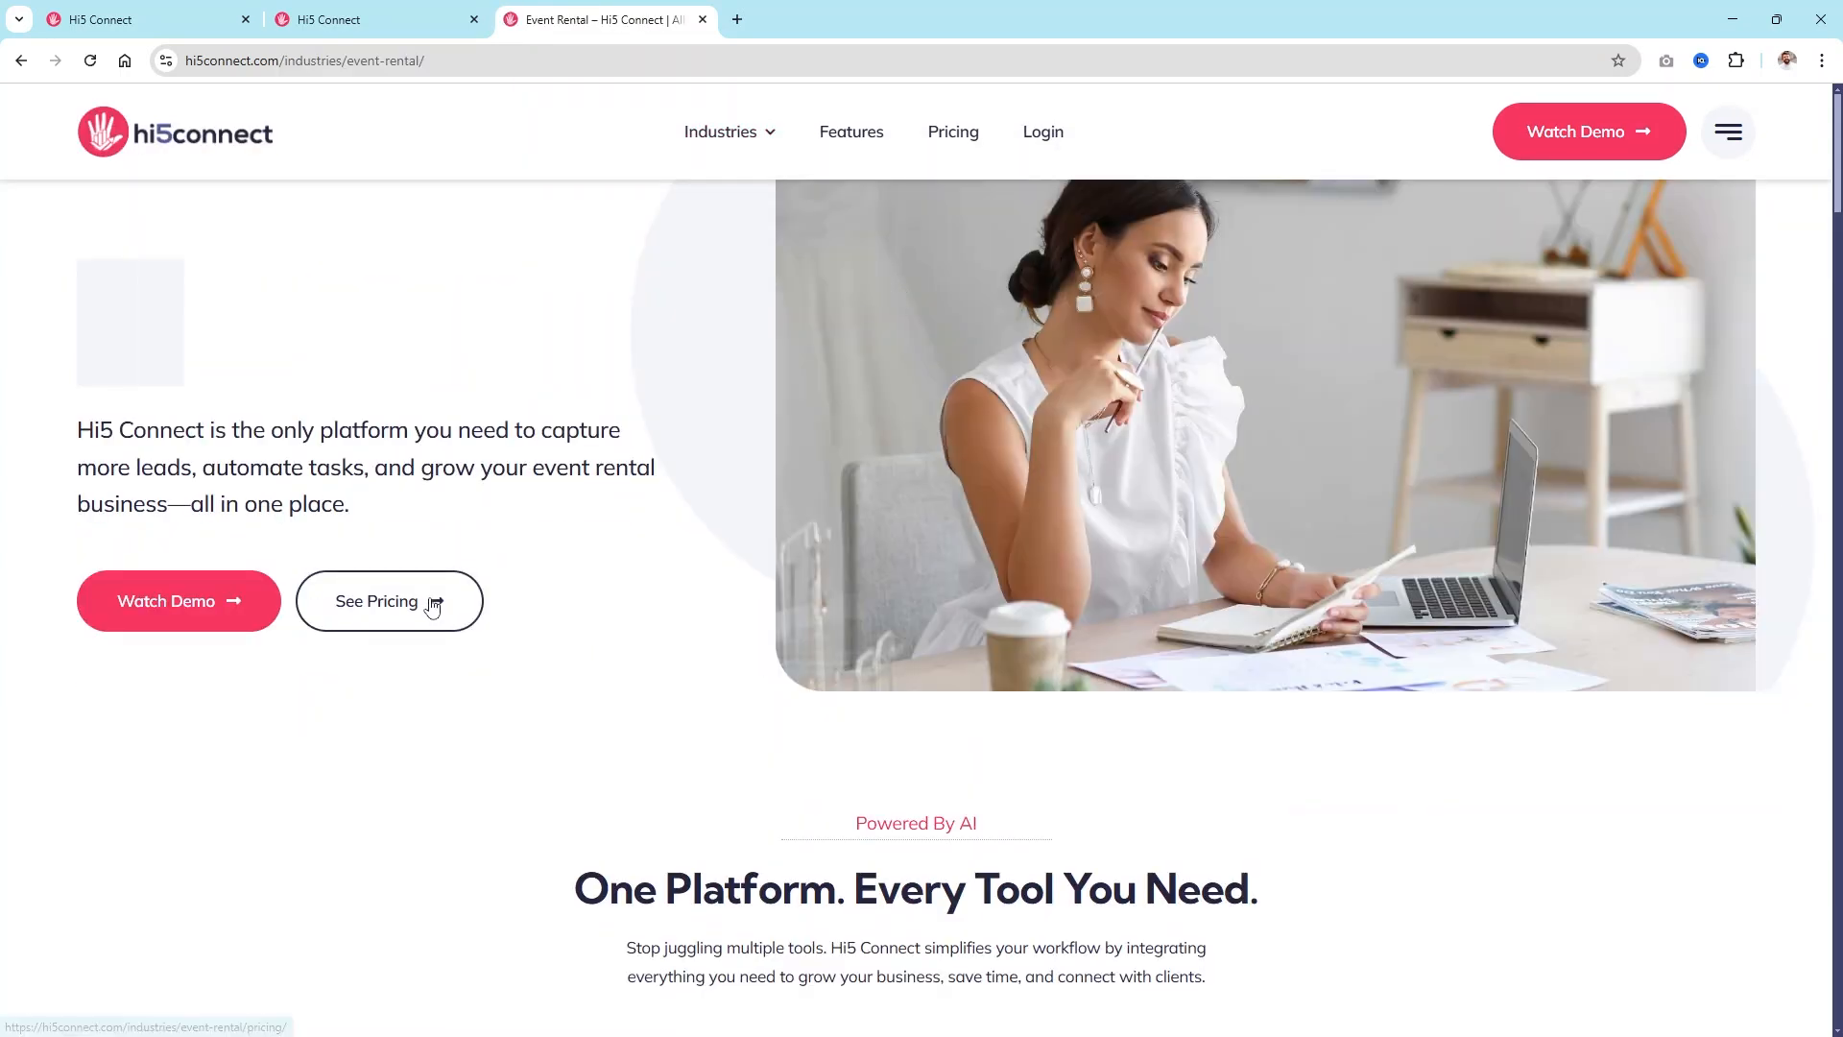
Step: Open the Event Rental pricing page and compare the feature lists of the Essentials and Scale plans
left_click(432, 607)
scroll(885, 577, "down", 4)
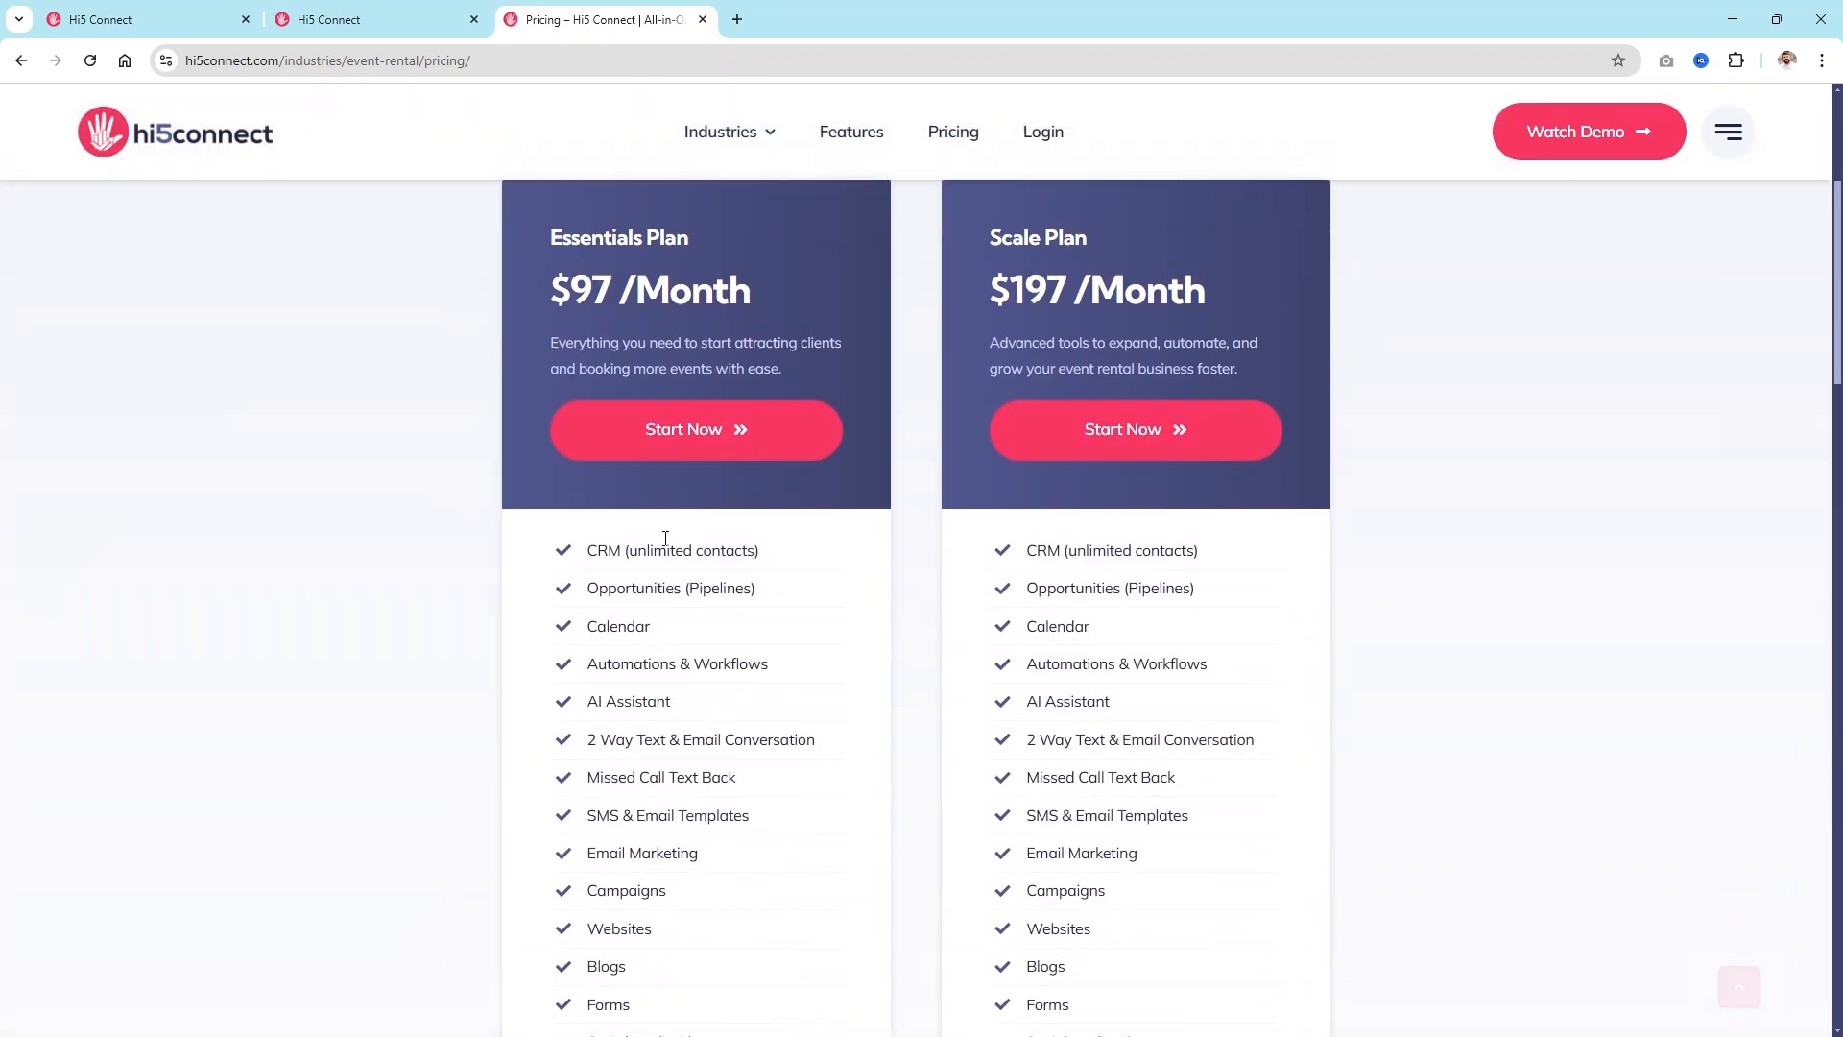
scroll(1094, 927, "down", 8)
scroll(1094, 926, "up", 5)
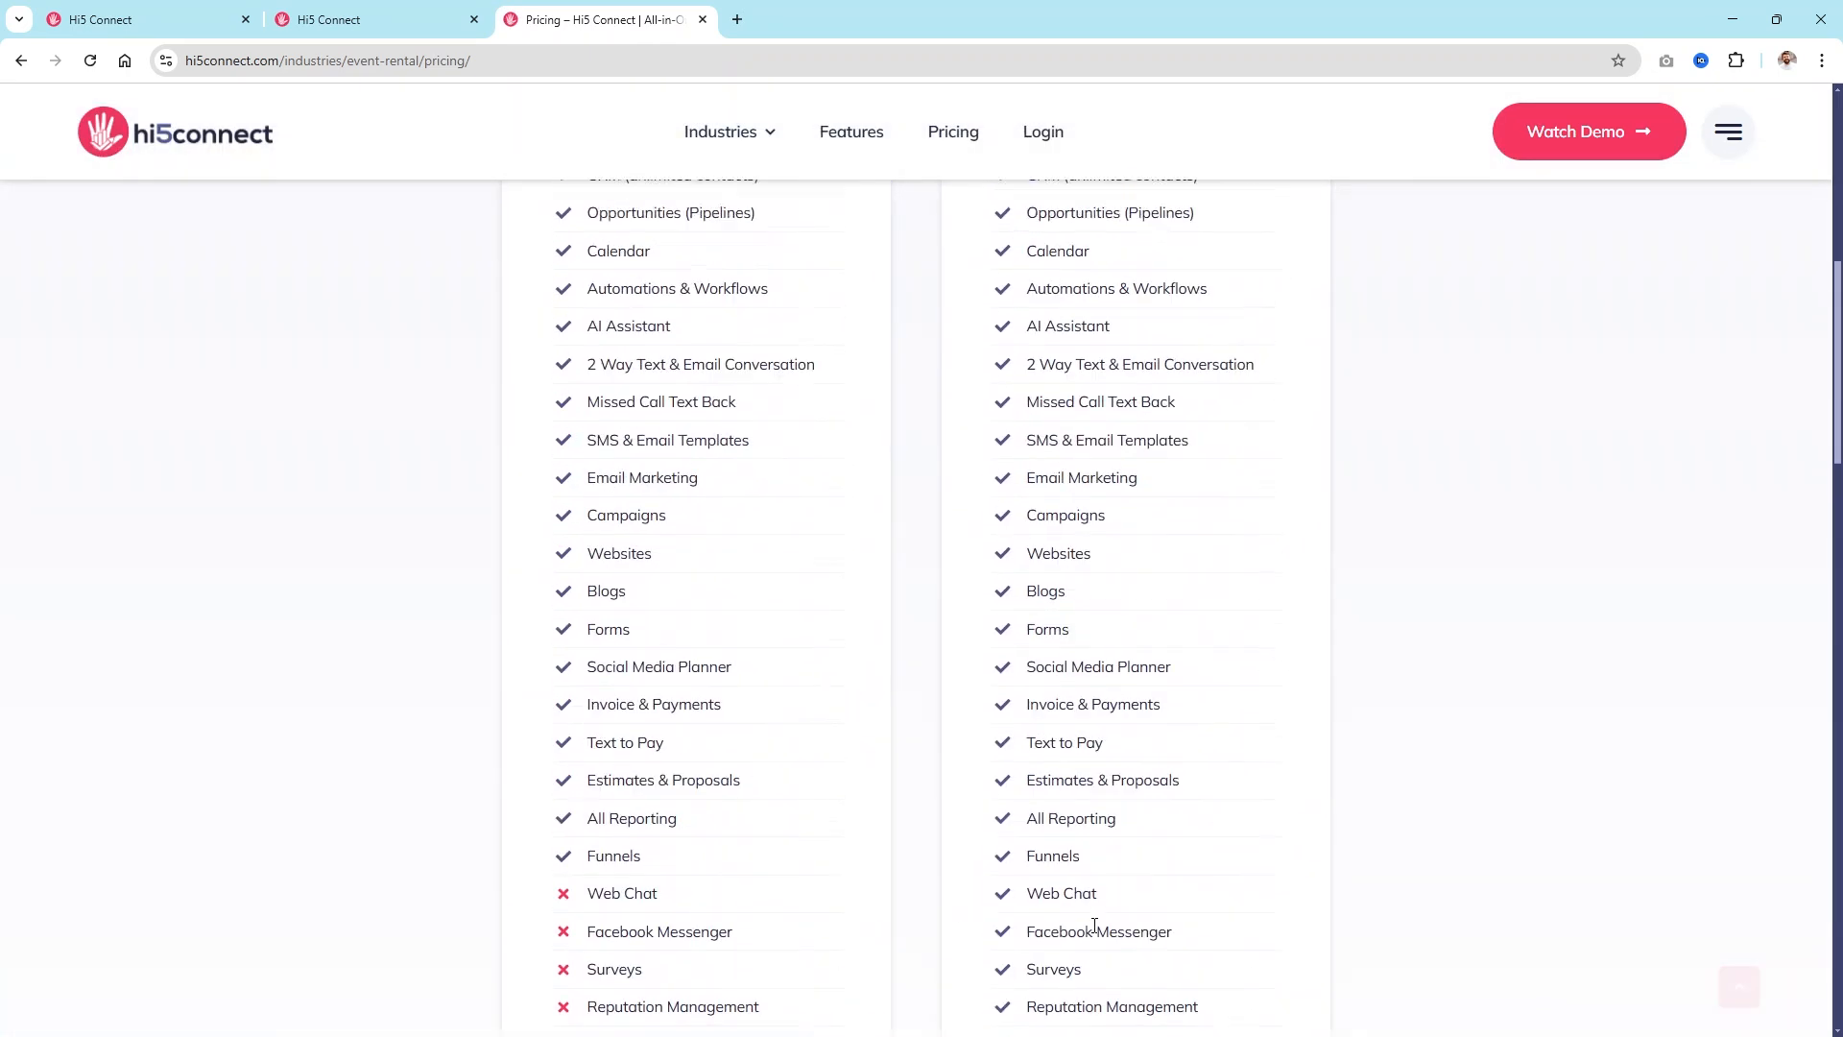
Step: Start the Essentials Plan signup from the pricing page and highlight the checkout page's web address
scroll(1094, 926, "up", 5)
left_click(619, 716)
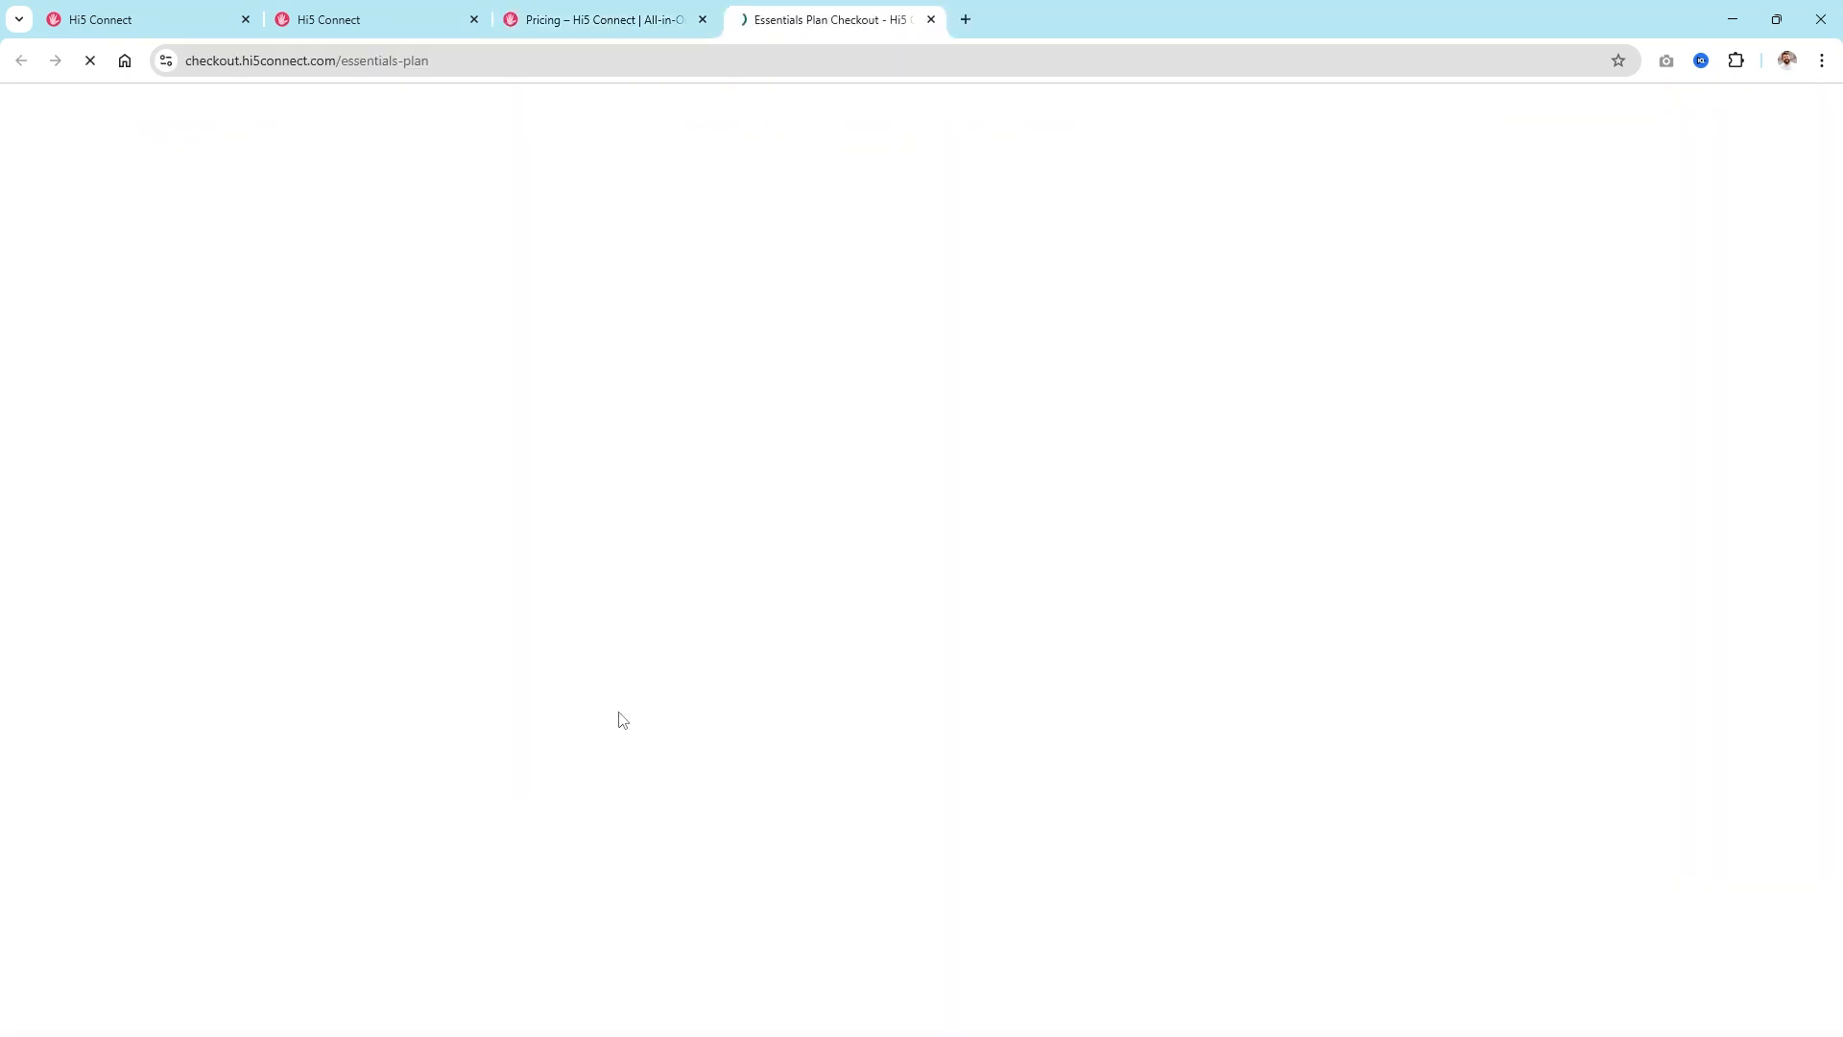
left_click_drag(429, 61, 183, 65)
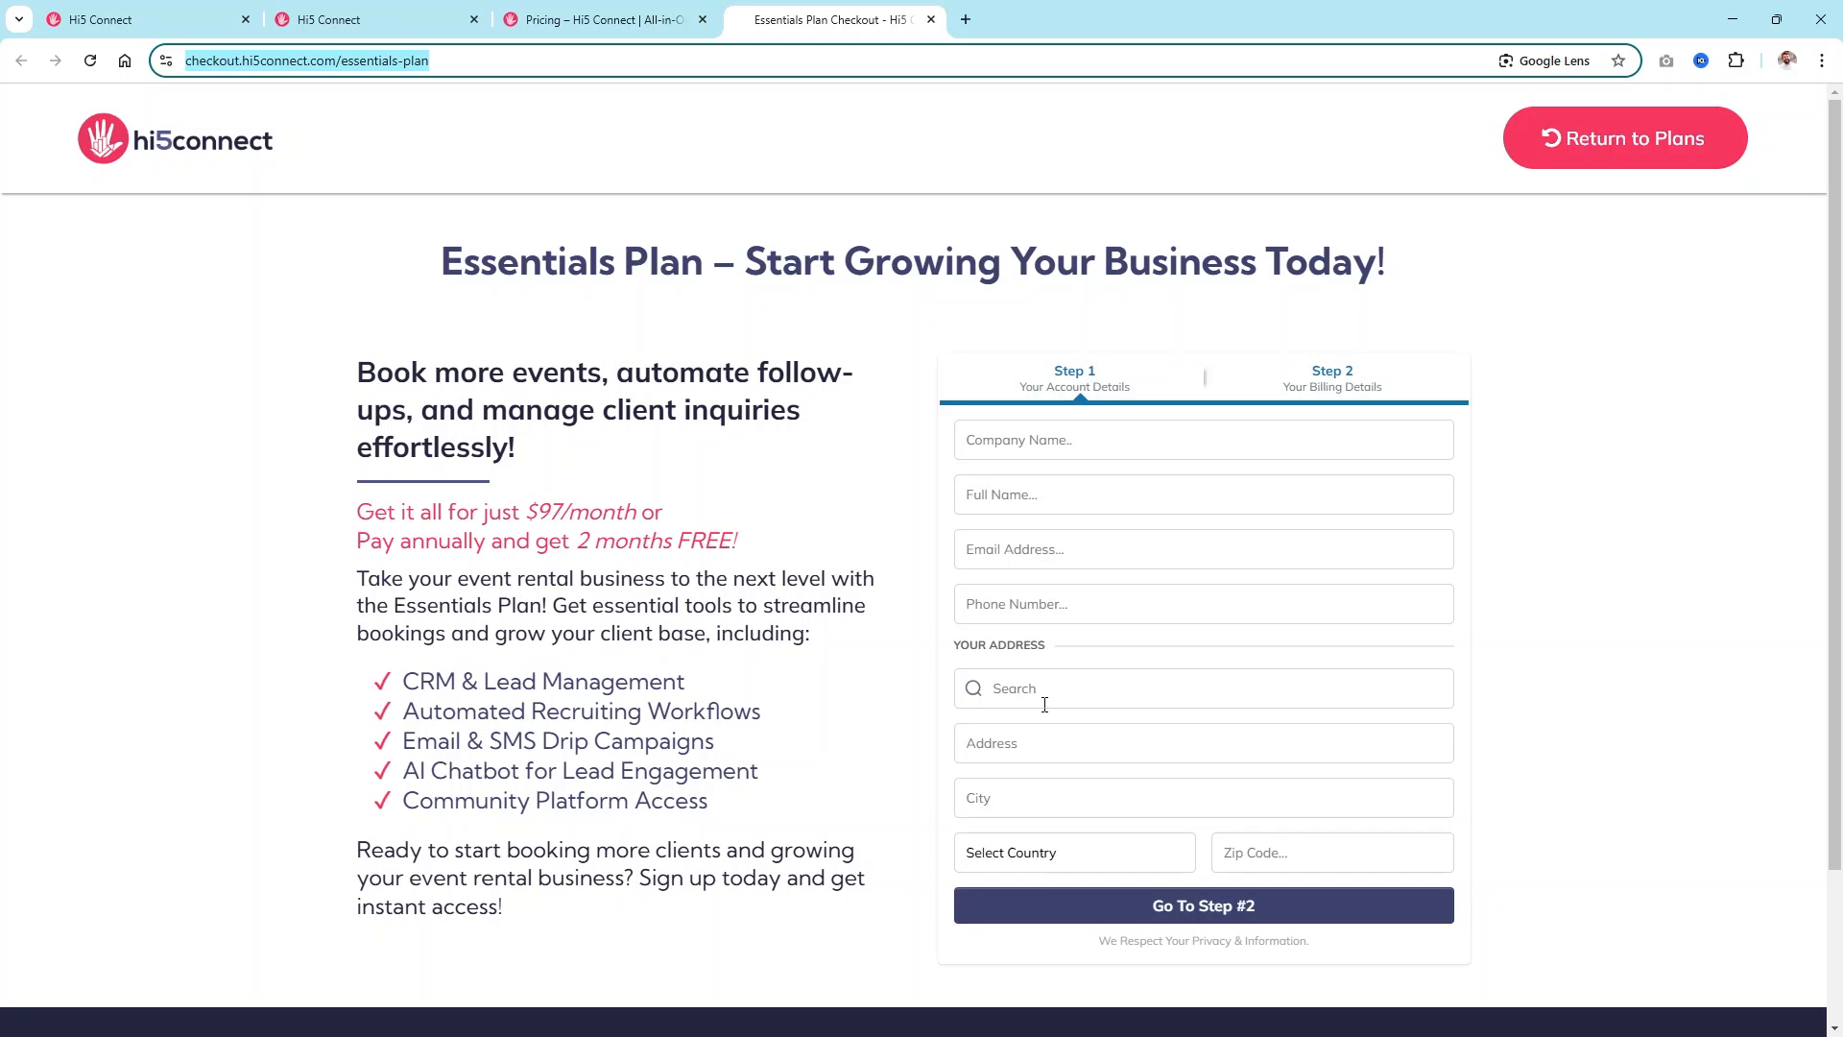
Step: Follow the checkout page's return link to the plans, close that page and switch back to the GoHighLevel Products list
left_click(1590, 144)
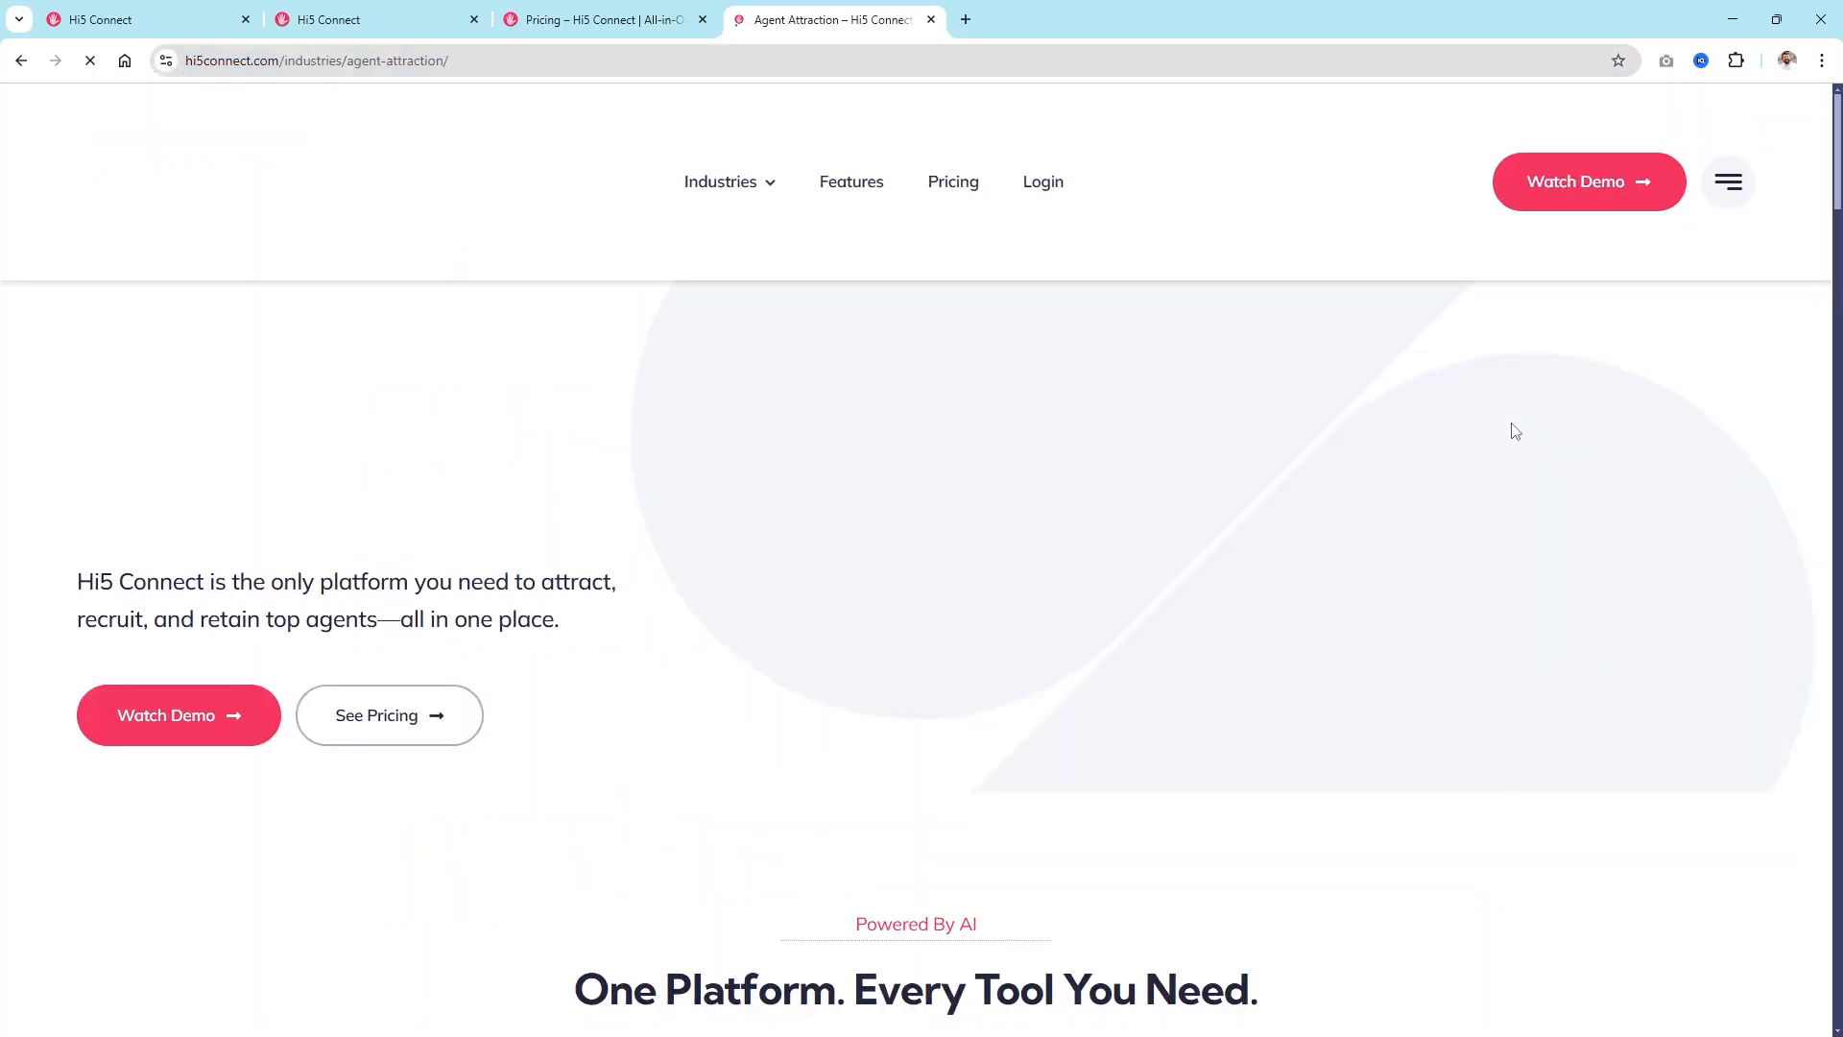
left_click(931, 19)
left_click(326, 21)
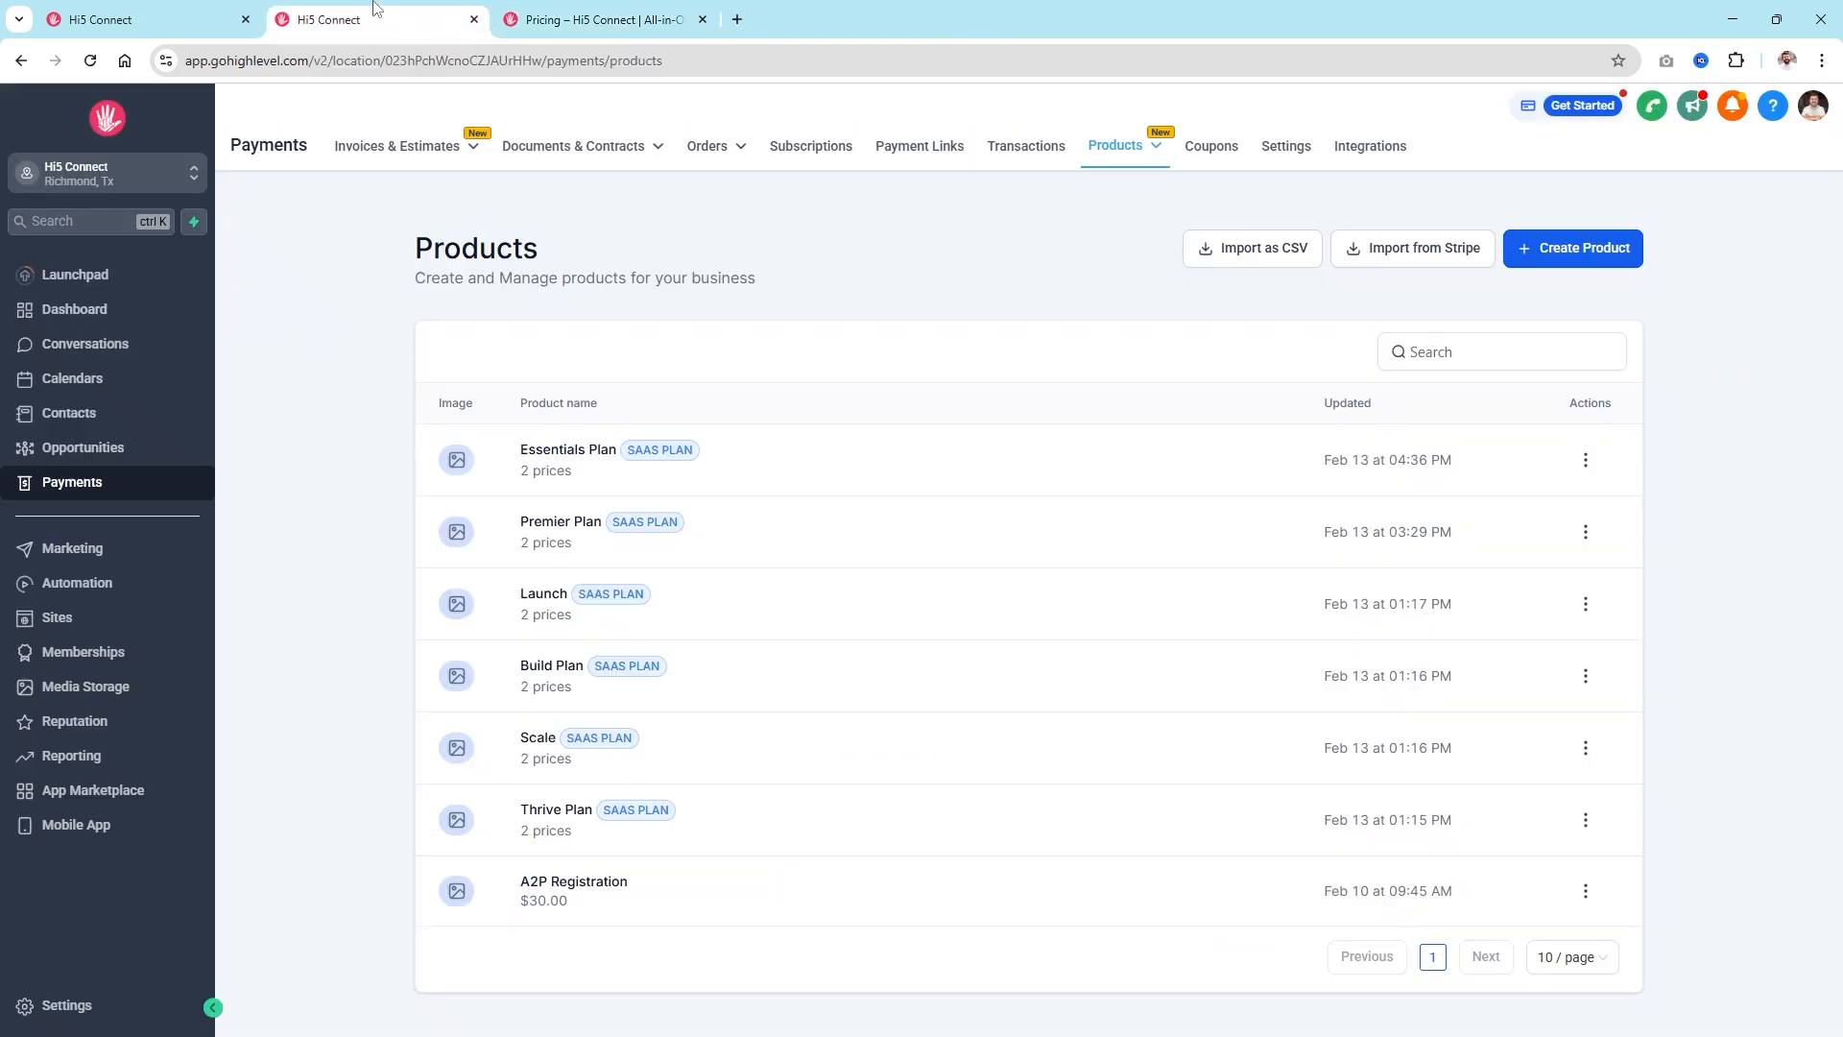